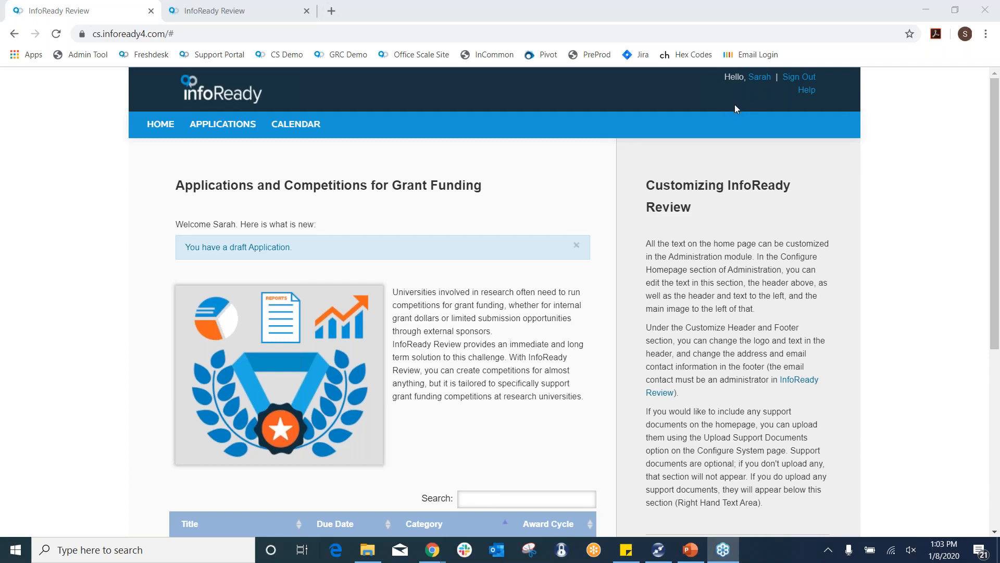
Open the administrator help from Help and Support, view the support portal's Resources page, and close the portal
{"action": "left_click", "coordinate": [807, 91]}
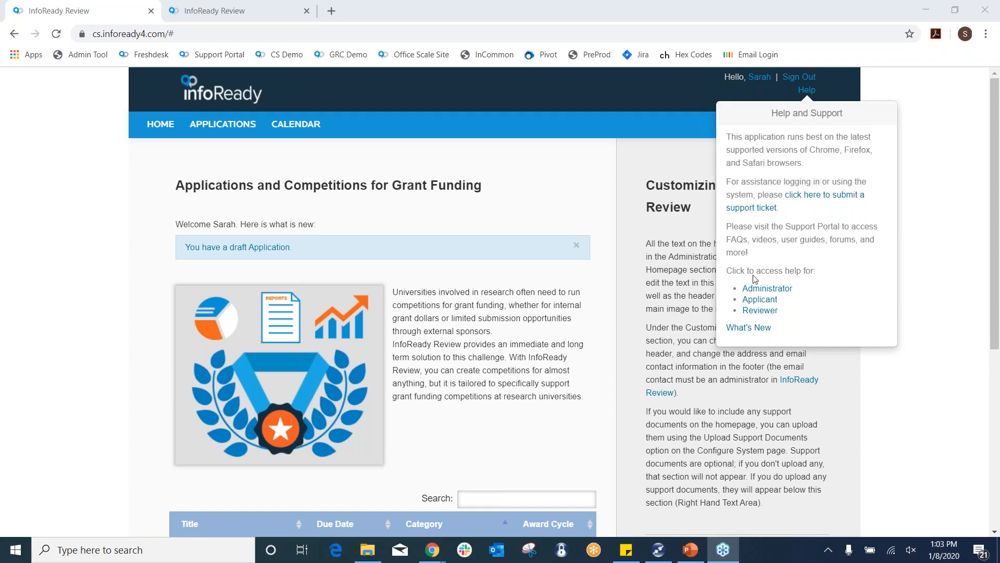
{"action": "left_click", "coordinate": [765, 291]}
{"action": "left_click", "coordinate": [765, 290]}
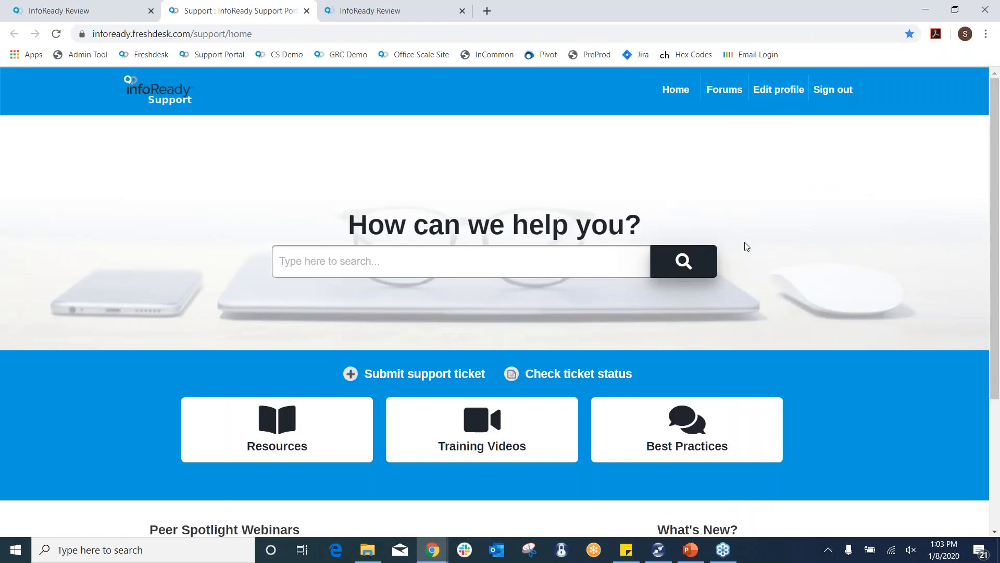
{"action": "left_click", "coordinate": [408, 267]}
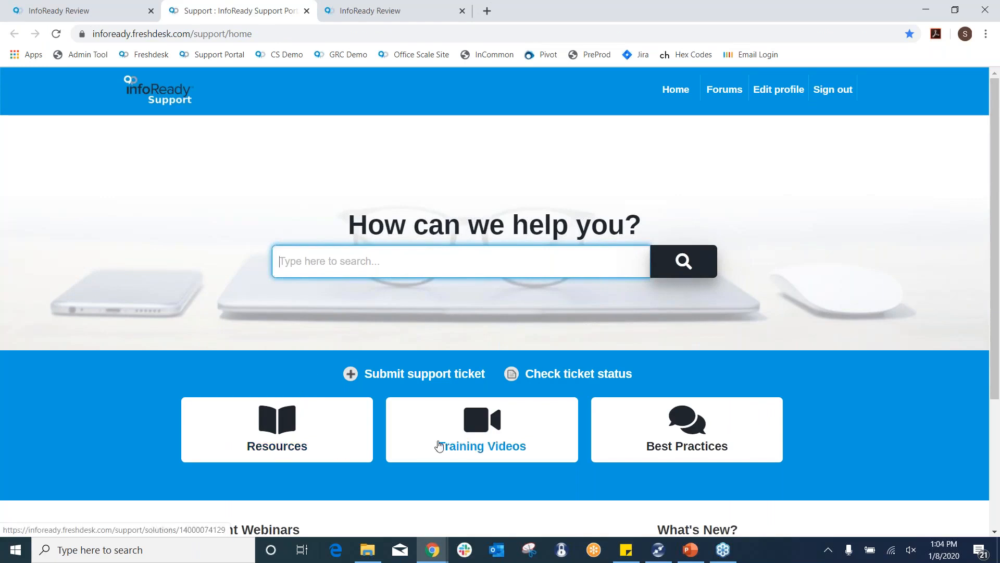
{"action": "left_click", "coordinate": [268, 447]}
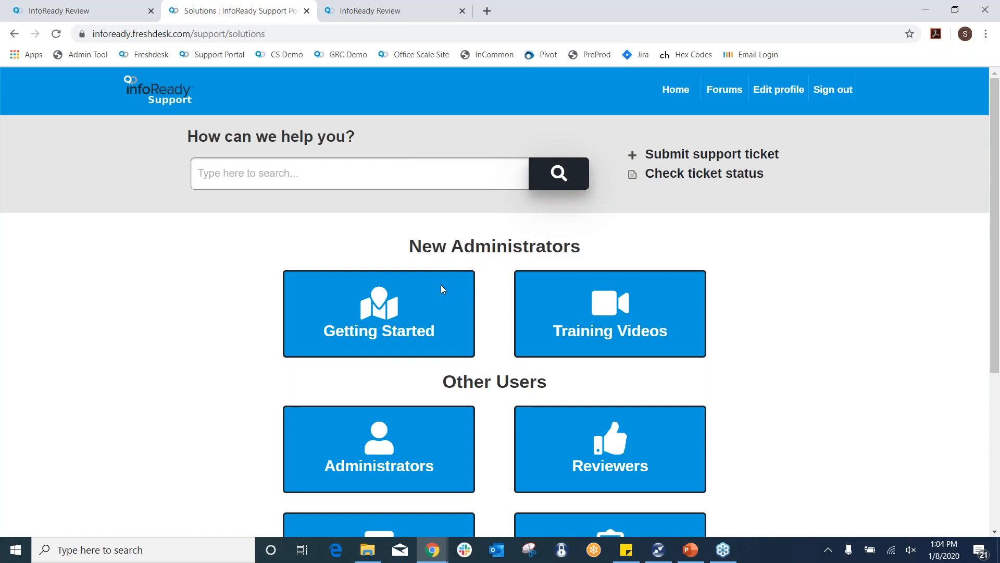
{"action": "left_click", "coordinate": [307, 11]}
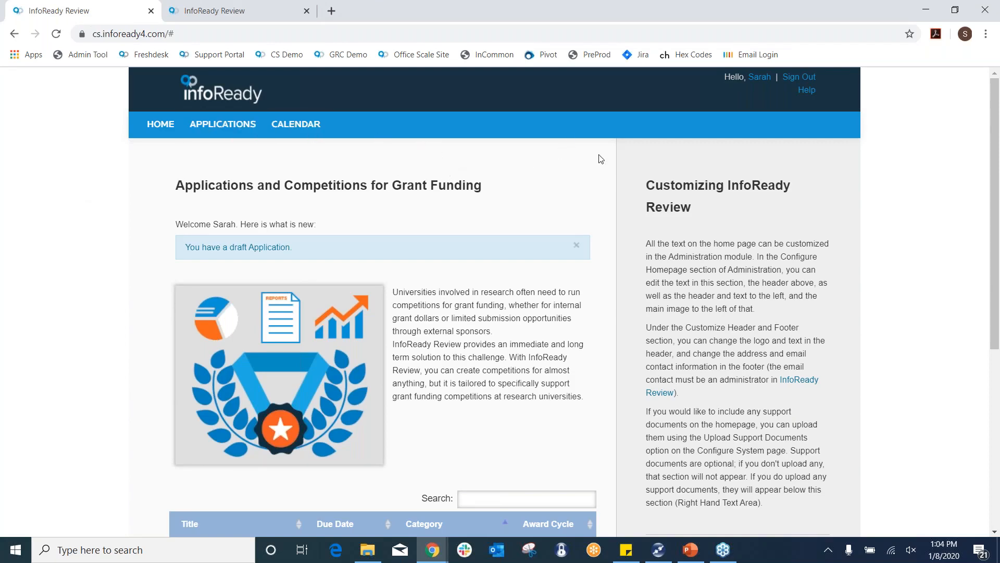
Open the Training Competition with the 01/10/2020 due date from the homepage list and start a new application
{"action": "scroll", "coordinate": [585, 159], "scroll_direction": "down", "scroll_amount": 6}
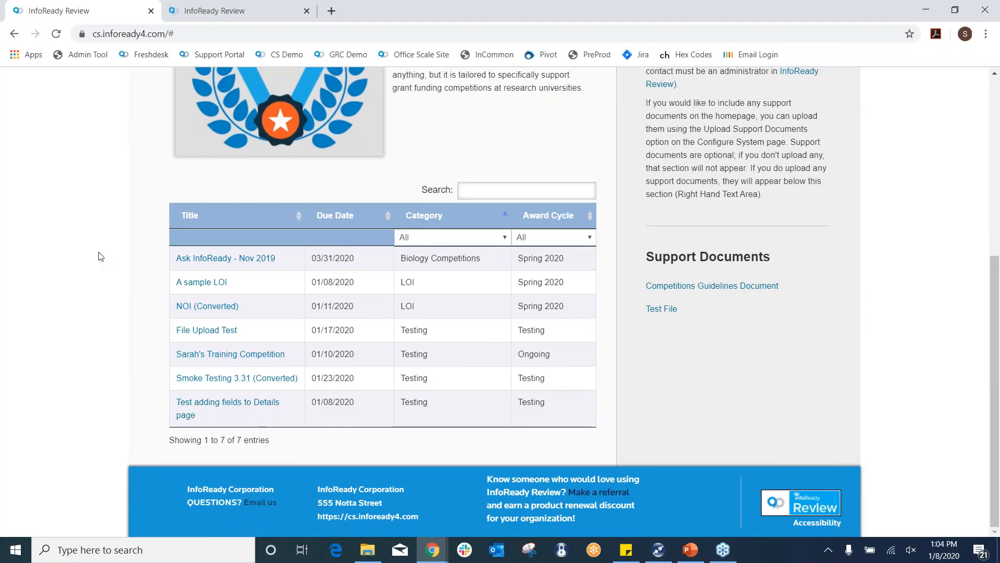
{"action": "left_click", "coordinate": [235, 359]}
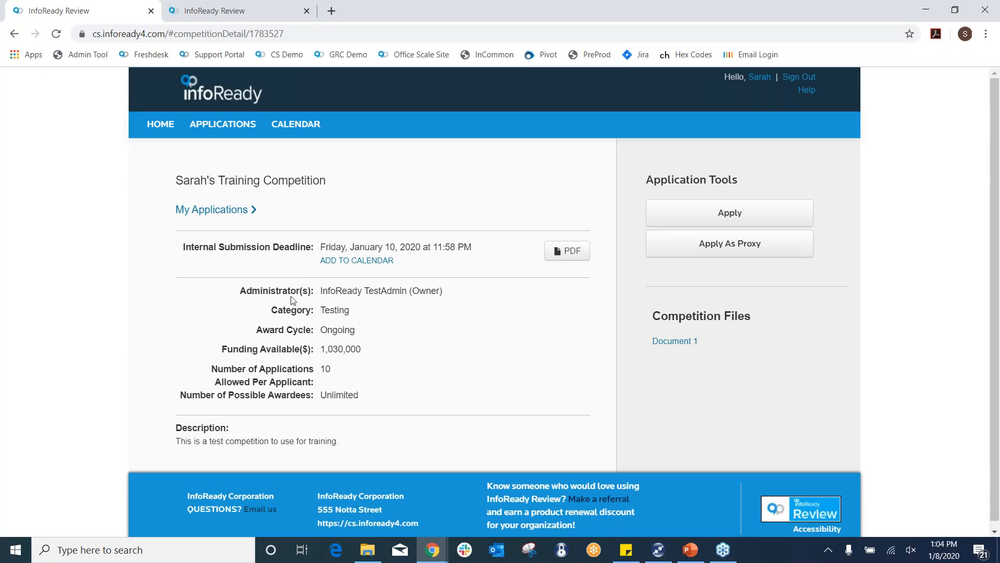
{"action": "left_click", "coordinate": [672, 209]}
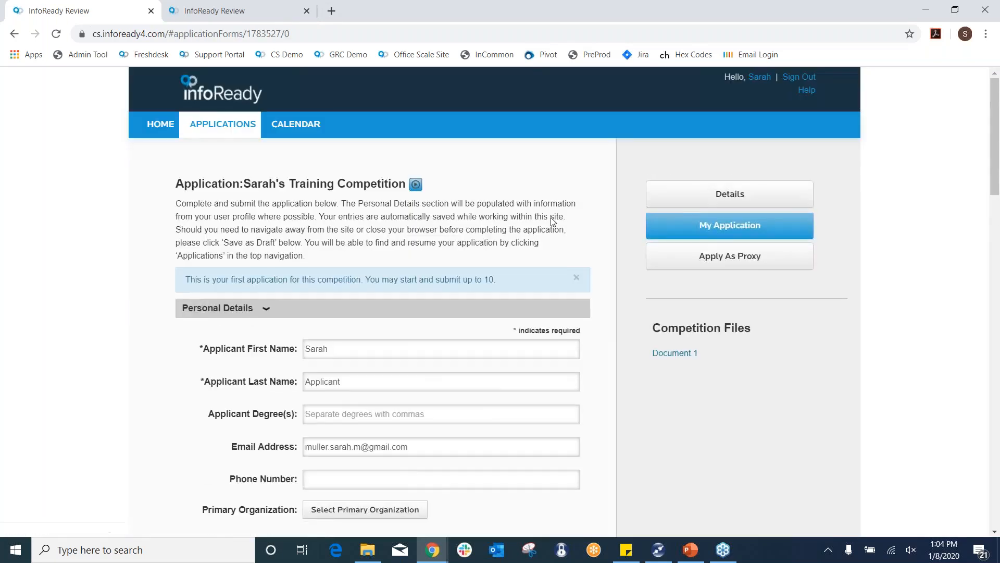
Set the application's proposal title to "My application title"
{"action": "scroll", "coordinate": [439, 268], "scroll_direction": "down", "scroll_amount": 7}
{"action": "scroll", "coordinate": [440, 269], "scroll_direction": "down", "scroll_amount": 3}
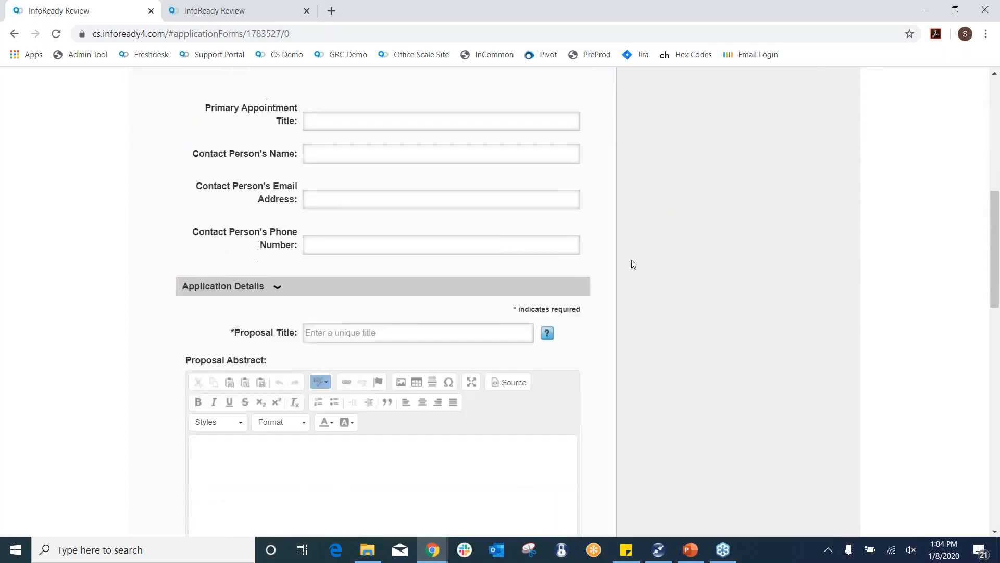
{"action": "left_click", "coordinate": [414, 266]}
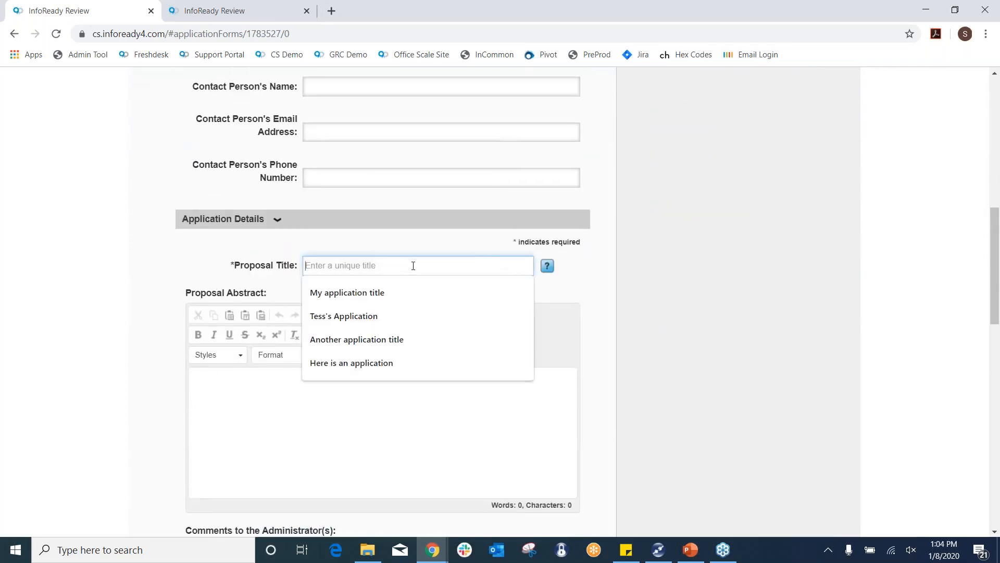
{"action": "left_click", "coordinate": [384, 293]}
{"action": "scroll", "coordinate": [505, 224], "scroll_direction": "down", "scroll_amount": 1}
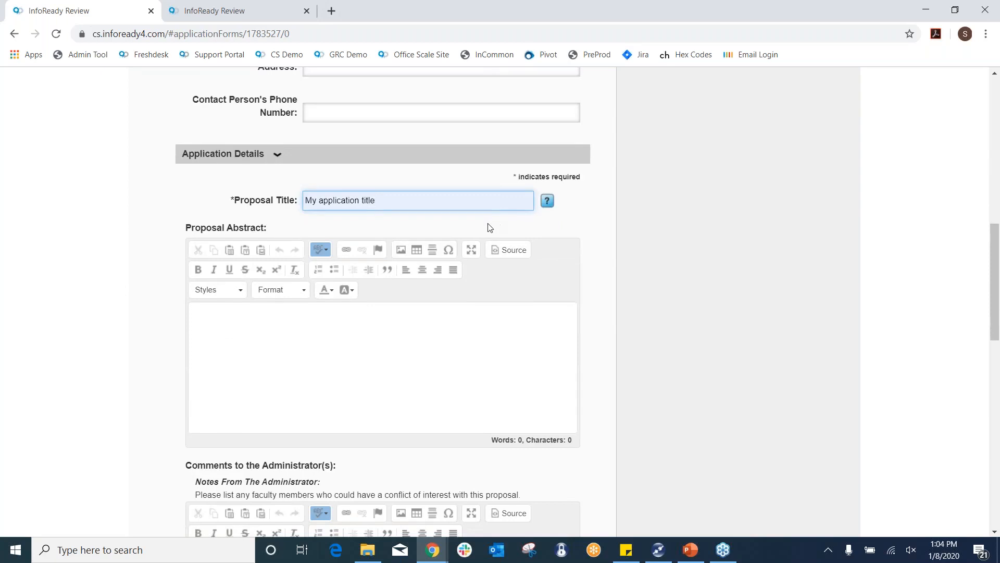
Certify the Conflict of Interest Statement and save the application as a draft
{"action": "scroll", "coordinate": [490, 226], "scroll_direction": "down", "scroll_amount": 5}
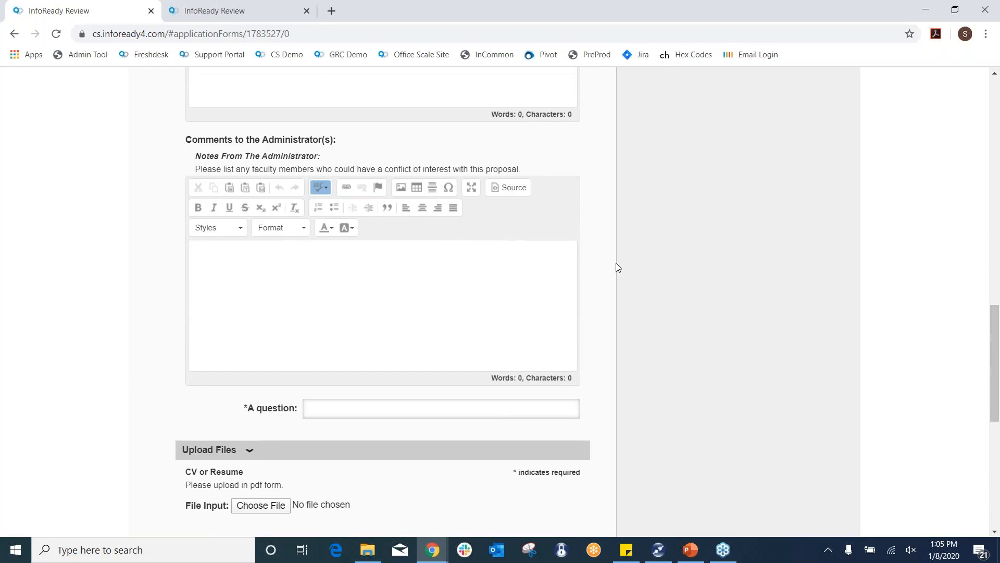
{"action": "scroll", "coordinate": [616, 263], "scroll_direction": "down", "scroll_amount": 4}
{"action": "scroll", "coordinate": [683, 252], "scroll_direction": "down", "scroll_amount": 2}
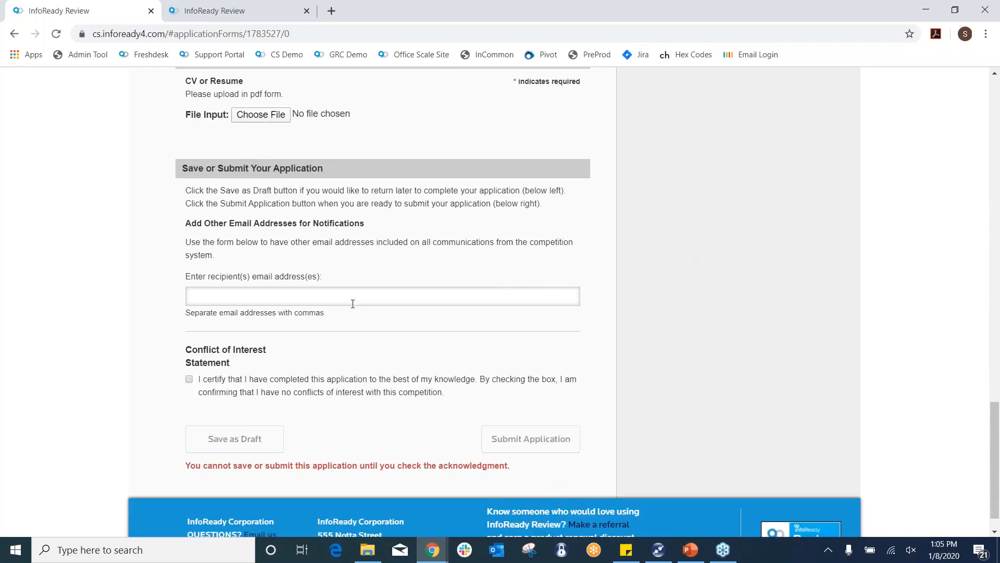
{"action": "left_click", "coordinate": [189, 378]}
{"action": "left_click", "coordinate": [261, 447]}
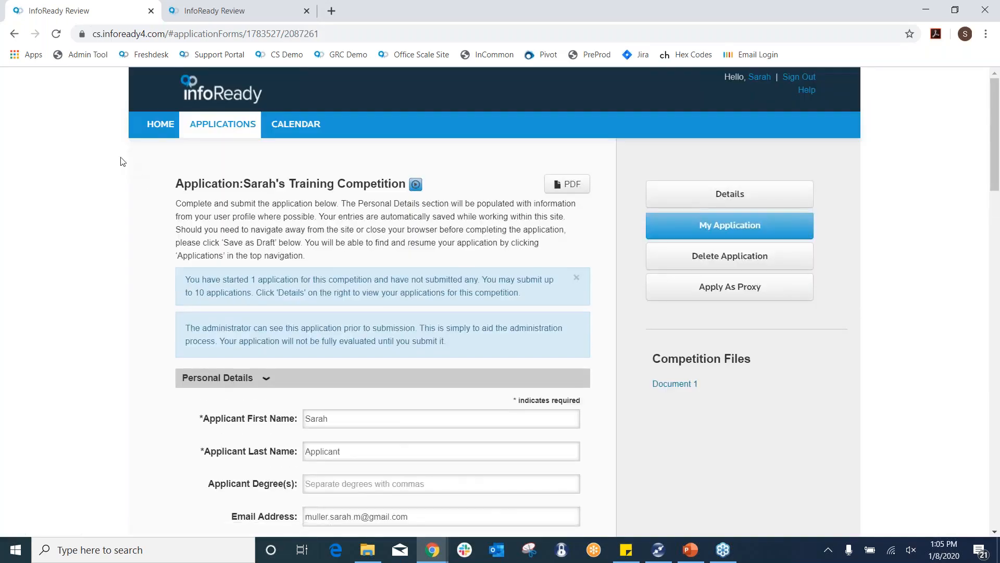
Reopen the draft "My application title" from the applications list and answer the required question with "An answer"
{"action": "left_click", "coordinate": [224, 124]}
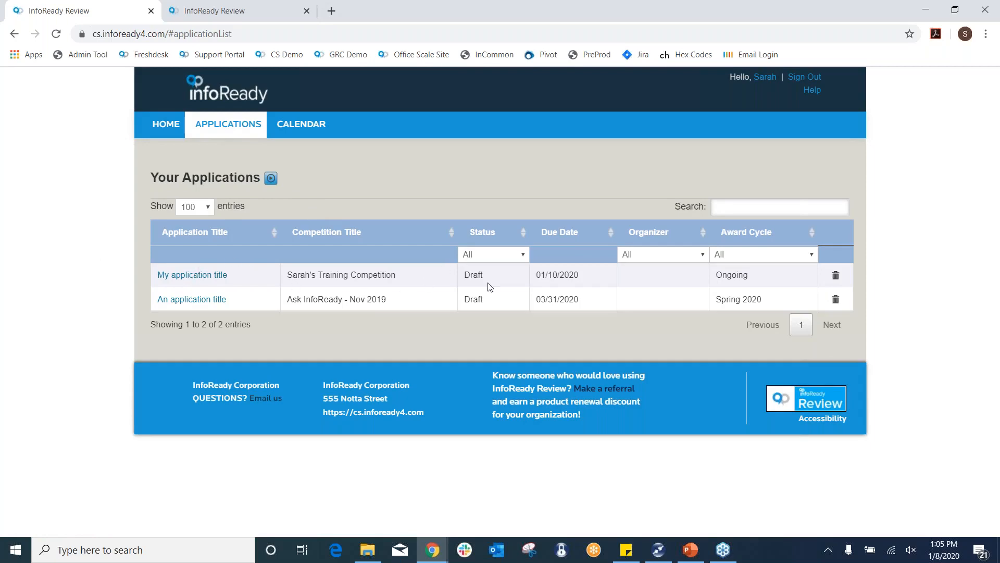
{"action": "left_click", "coordinate": [212, 279]}
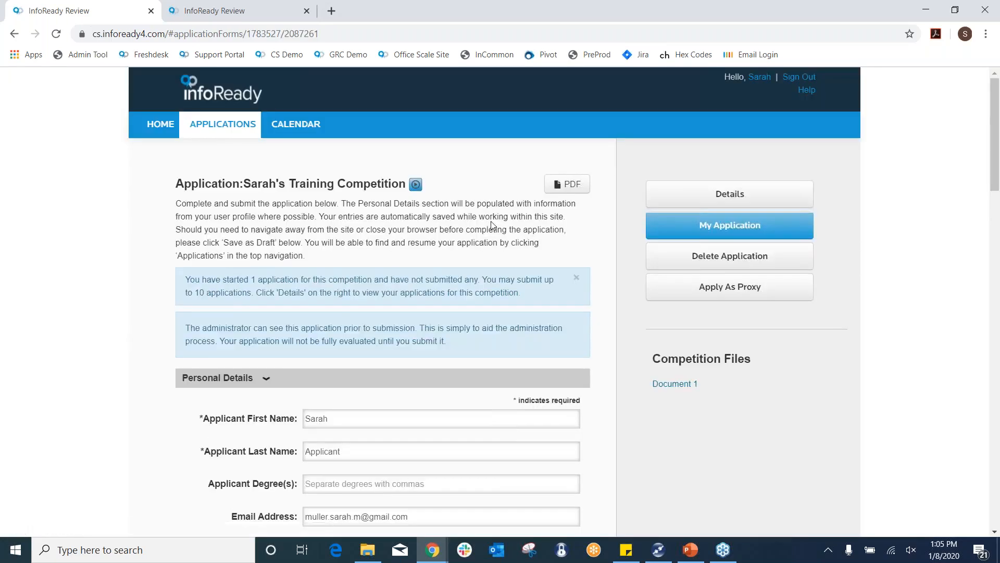
{"action": "scroll", "coordinate": [512, 240], "scroll_direction": "down", "scroll_amount": 8}
{"action": "scroll", "coordinate": [512, 240], "scroll_direction": "down", "scroll_amount": 15}
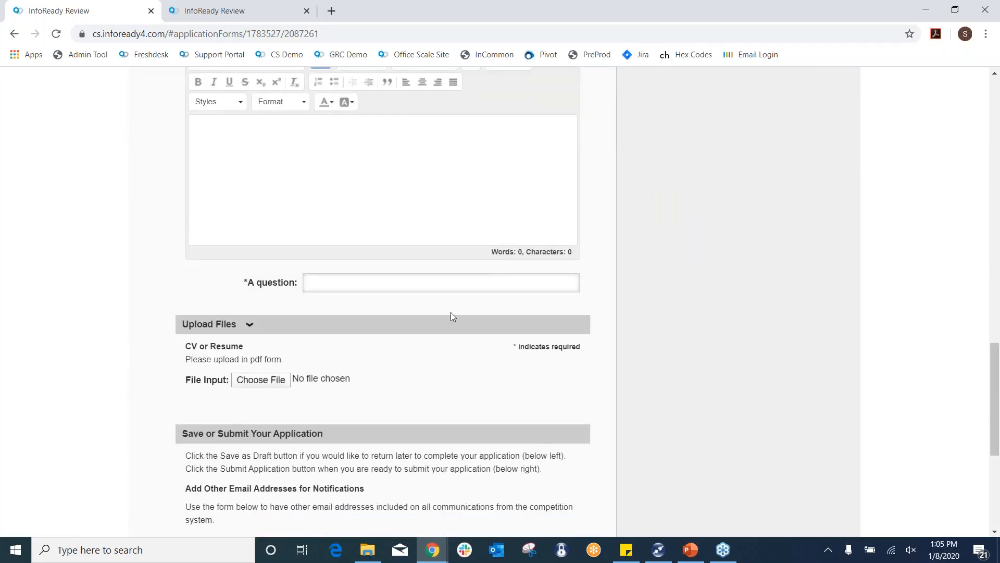
{"action": "left_click", "coordinate": [339, 91]}
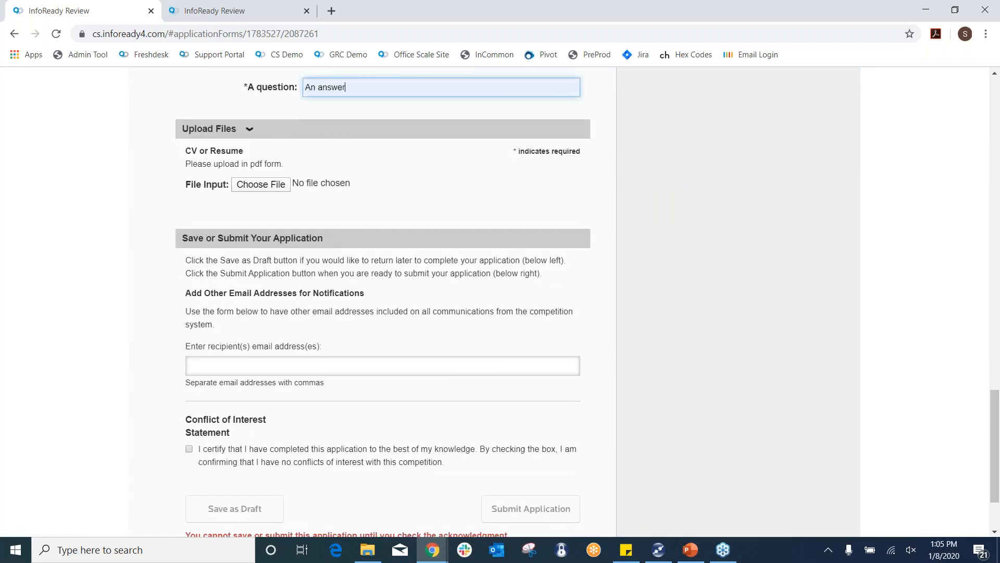
{"action": "left_click", "coordinate": [358, 121]}
Certify the Conflict of Interest Statement again and submit the application
{"action": "scroll", "coordinate": [447, 312], "scroll_direction": "down", "scroll_amount": 2}
{"action": "left_click", "coordinate": [189, 349]}
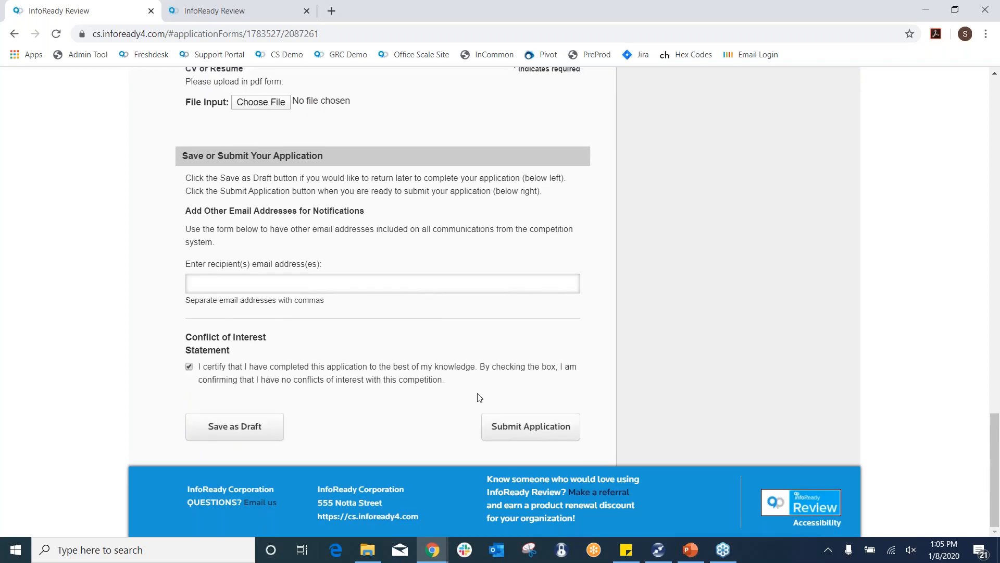
{"action": "left_click", "coordinate": [504, 420]}
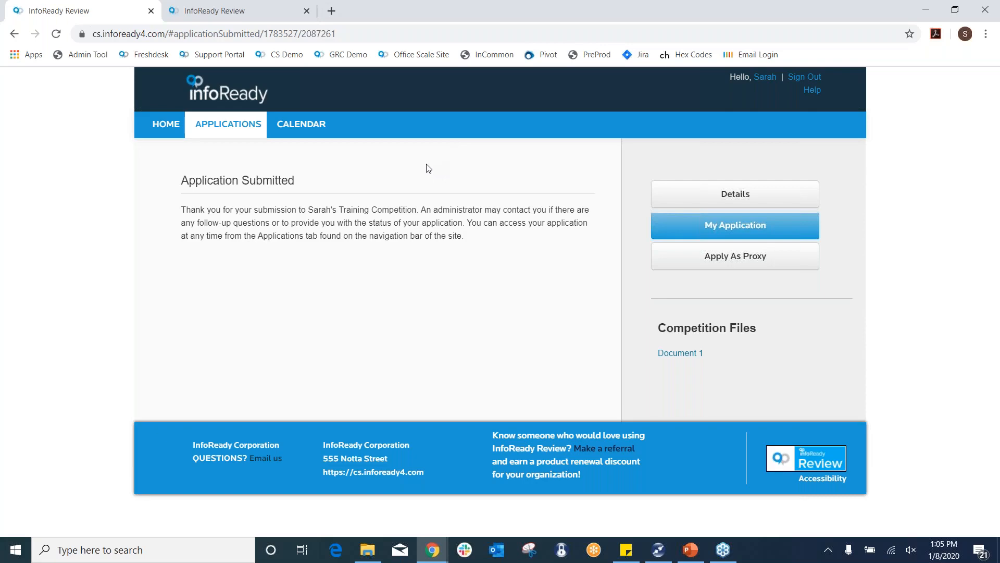
Switch to the reviewer site's Your Reviews list and filter the reviews by Submitted status
{"action": "left_click", "coordinate": [259, 12]}
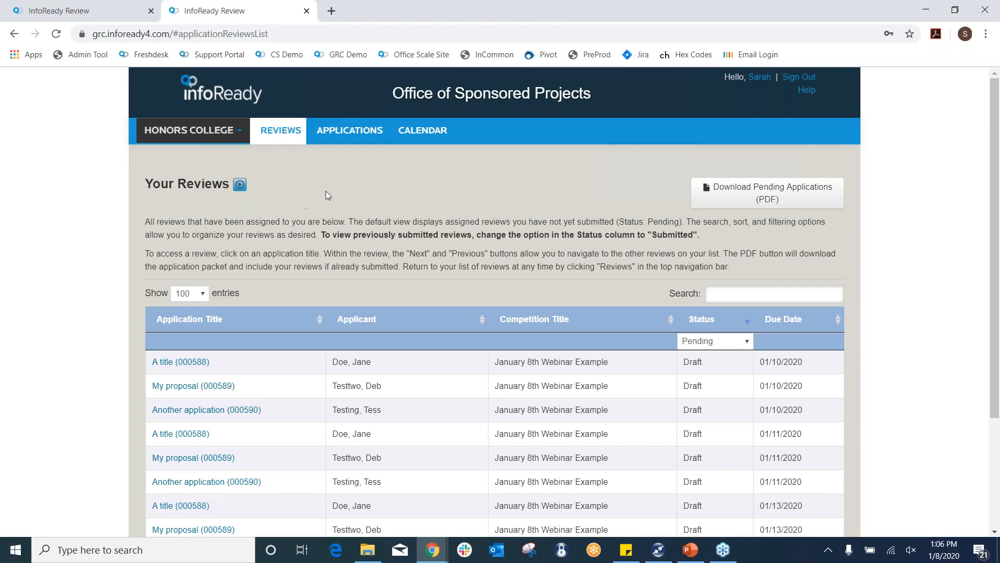
{"action": "scroll", "coordinate": [409, 187], "scroll_direction": "down", "scroll_amount": 1}
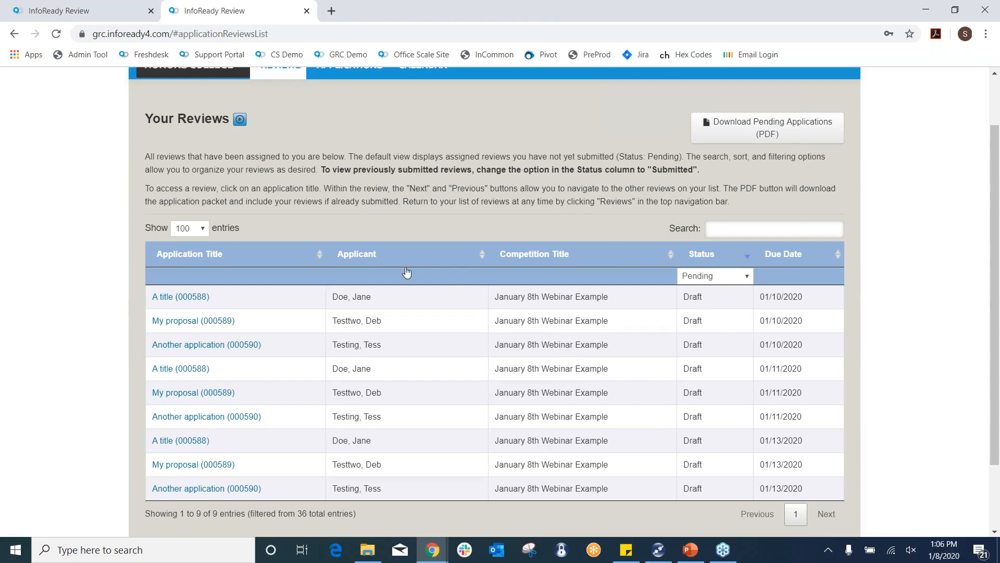
{"action": "left_click", "coordinate": [719, 277]}
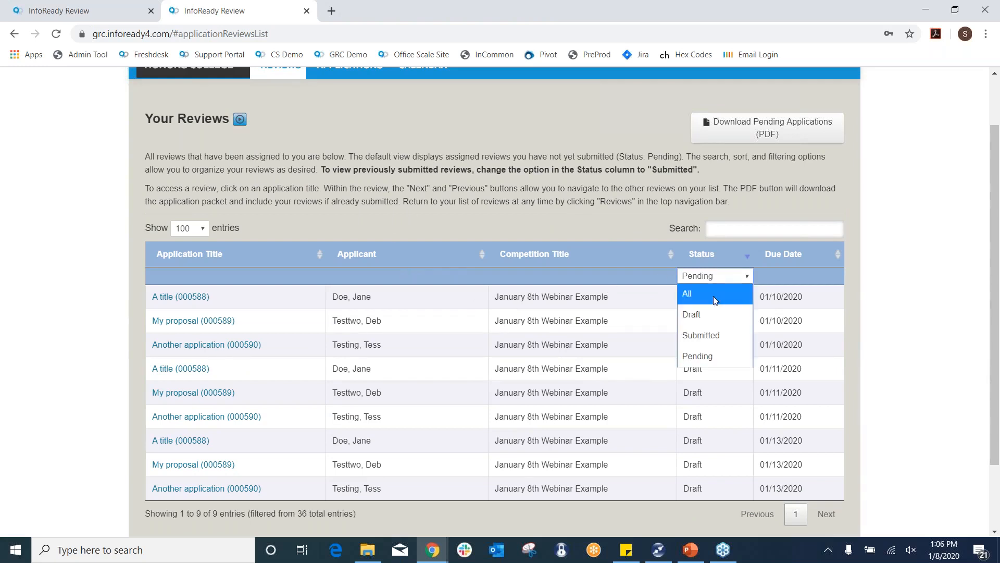
{"action": "left_click", "coordinate": [708, 334]}
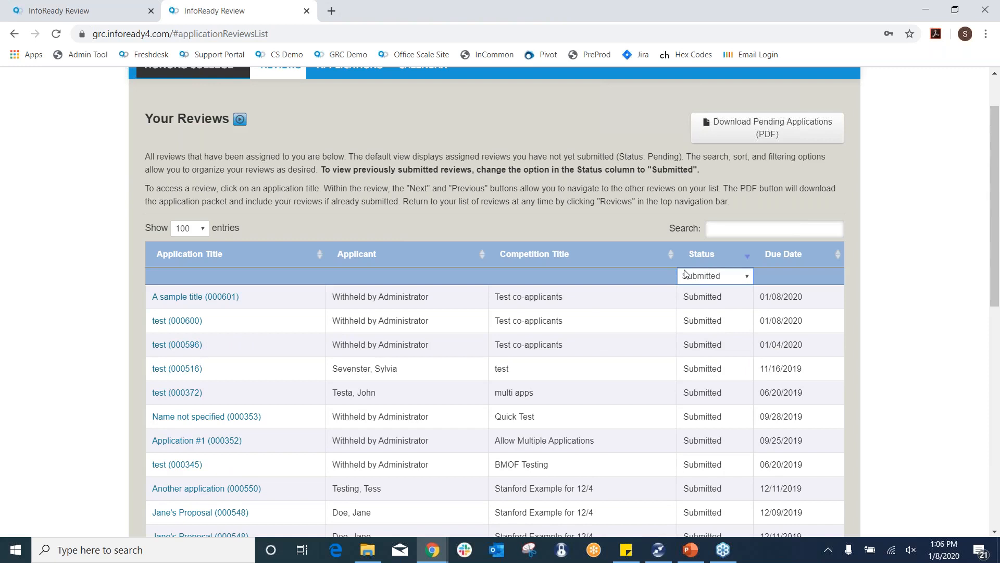
Filter the reviews by Pending status and open the review for "A title" due 01/10/2020
{"action": "left_click", "coordinate": [709, 278]}
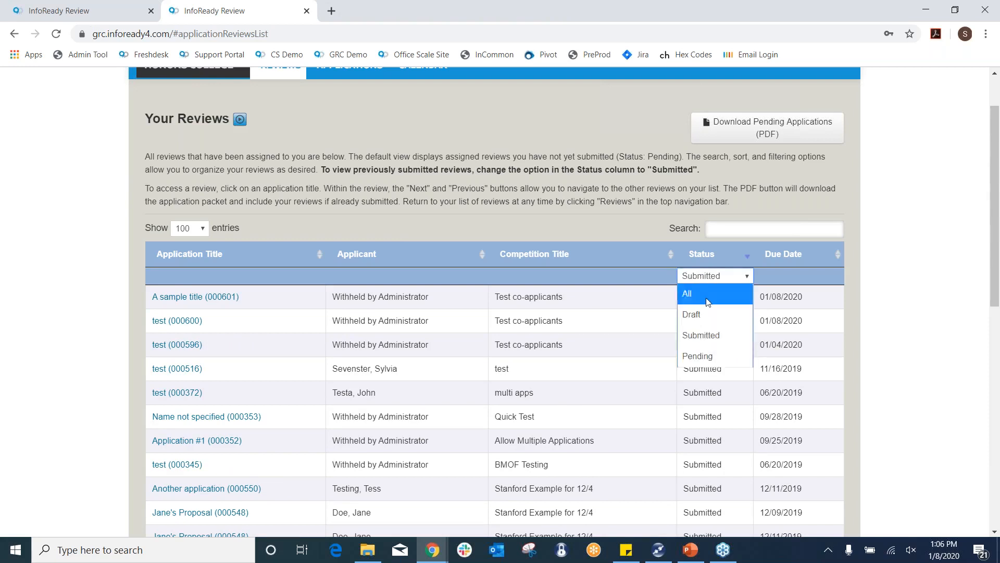
{"action": "left_click", "coordinate": [700, 355]}
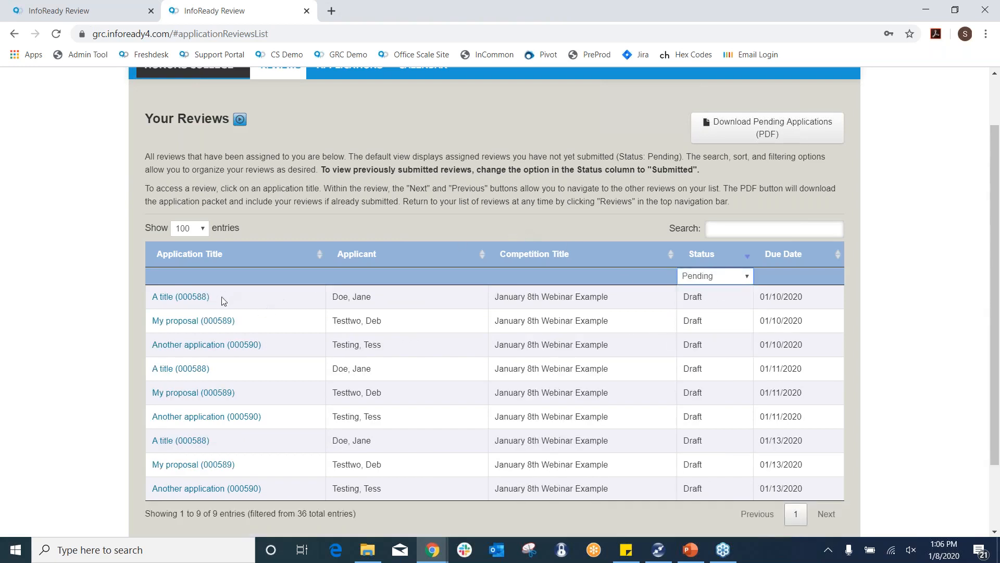
{"action": "left_click", "coordinate": [198, 298]}
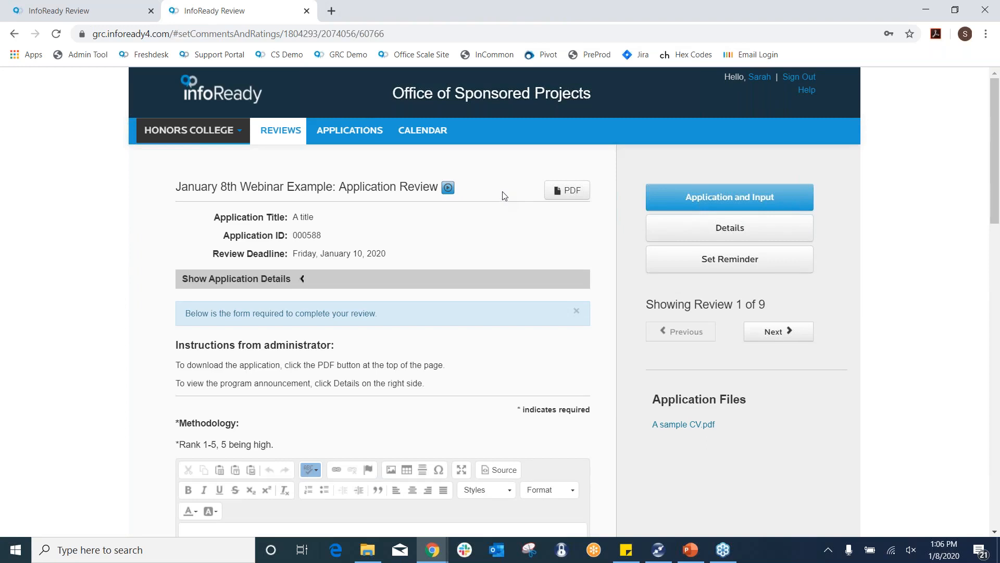
Examine the review form's administrator instructions, the Methodology, Budget and Overall fields, the rating scales, and the save and submit options
{"action": "scroll", "coordinate": [511, 182], "scroll_direction": "down", "scroll_amount": 3}
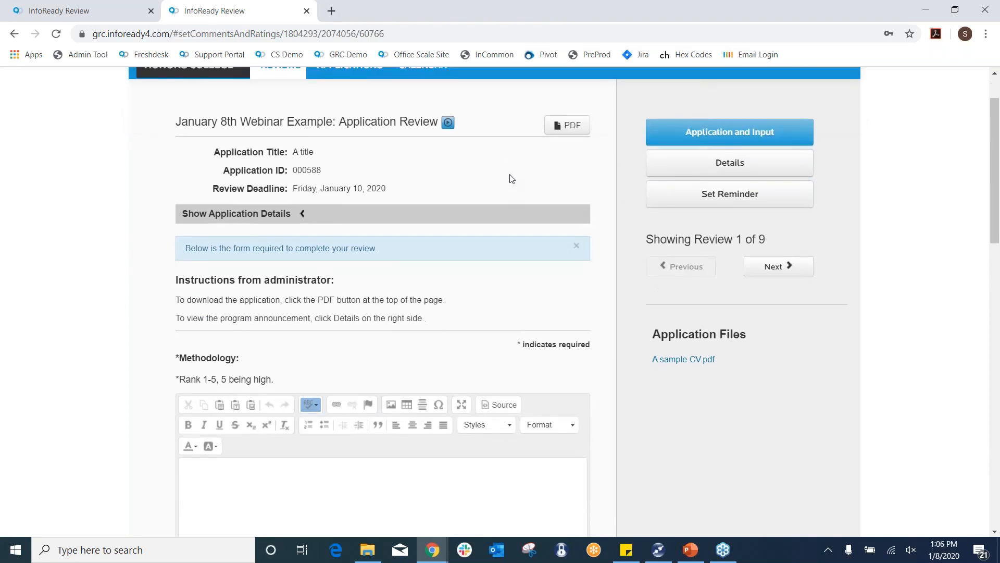
{"action": "scroll", "coordinate": [452, 203], "scroll_direction": "down", "scroll_amount": 3}
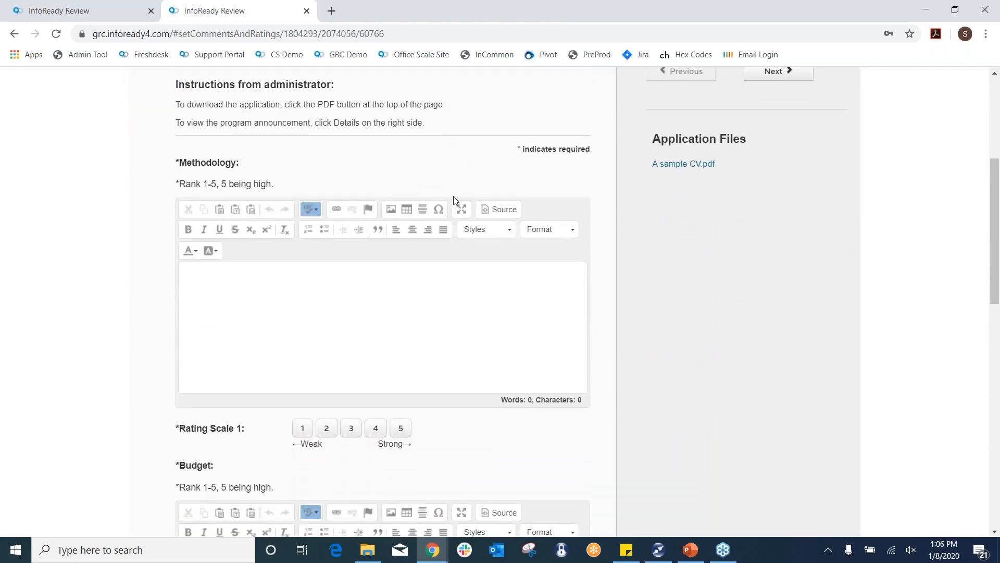
{"action": "scroll", "coordinate": [453, 202], "scroll_direction": "down", "scroll_amount": 12}
{"action": "scroll", "coordinate": [454, 201], "scroll_direction": "down", "scroll_amount": 3}
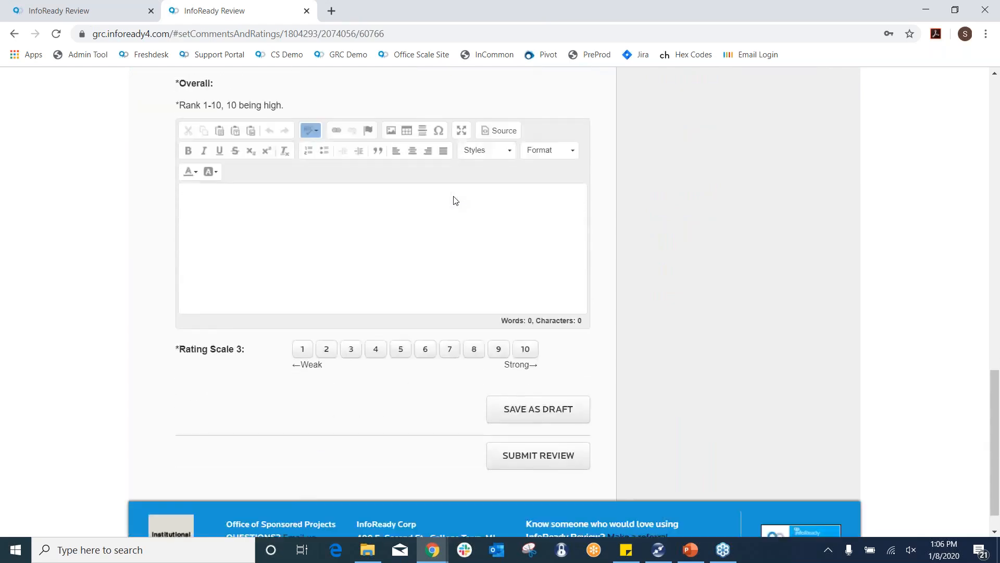
{"action": "scroll", "coordinate": [454, 201], "scroll_direction": "up", "scroll_amount": 7}
{"action": "scroll", "coordinate": [271, 353], "scroll_direction": "up", "scroll_amount": 9}
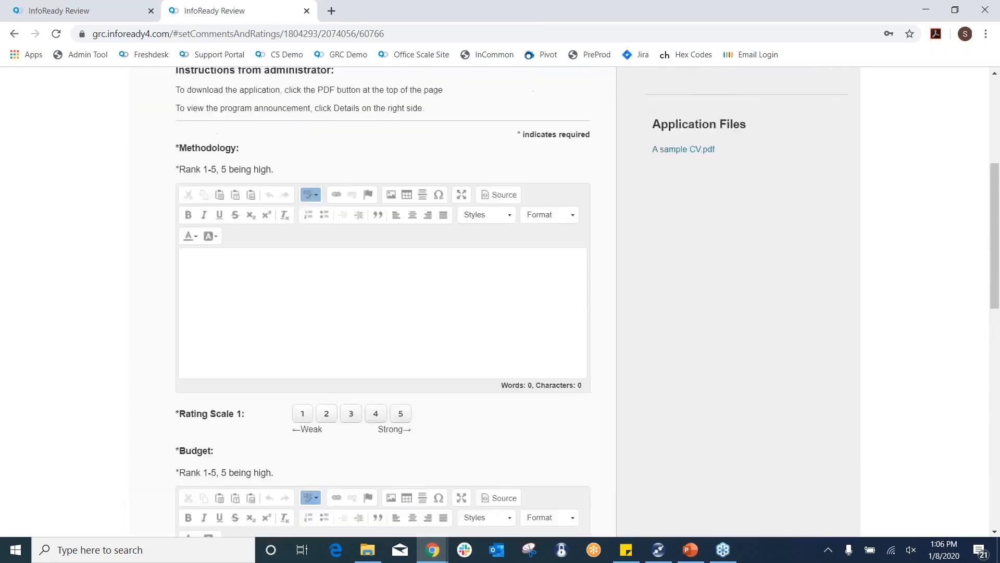
{"action": "scroll", "coordinate": [368, 342], "scroll_direction": "down", "scroll_amount": 3}
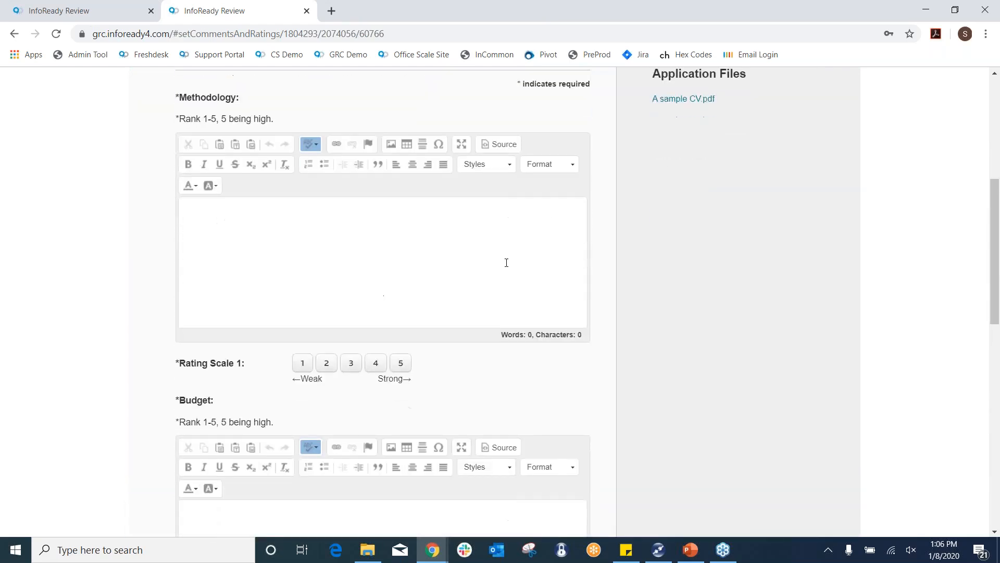
{"action": "scroll", "coordinate": [294, 297], "scroll_direction": "down", "scroll_amount": 4}
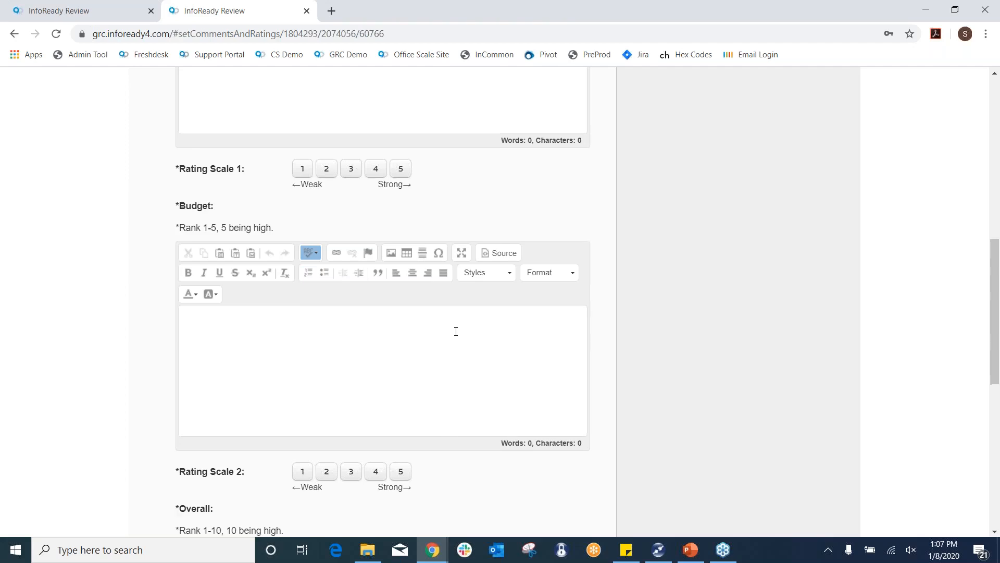
{"action": "scroll", "coordinate": [456, 331], "scroll_direction": "up", "scroll_amount": 10}
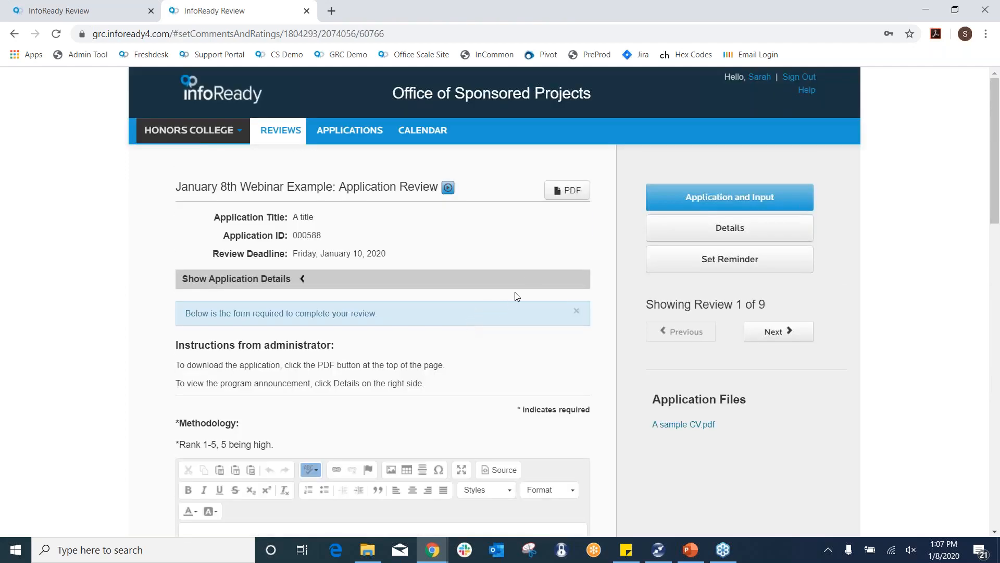
{"action": "scroll", "coordinate": [524, 269], "scroll_direction": "down", "scroll_amount": 1}
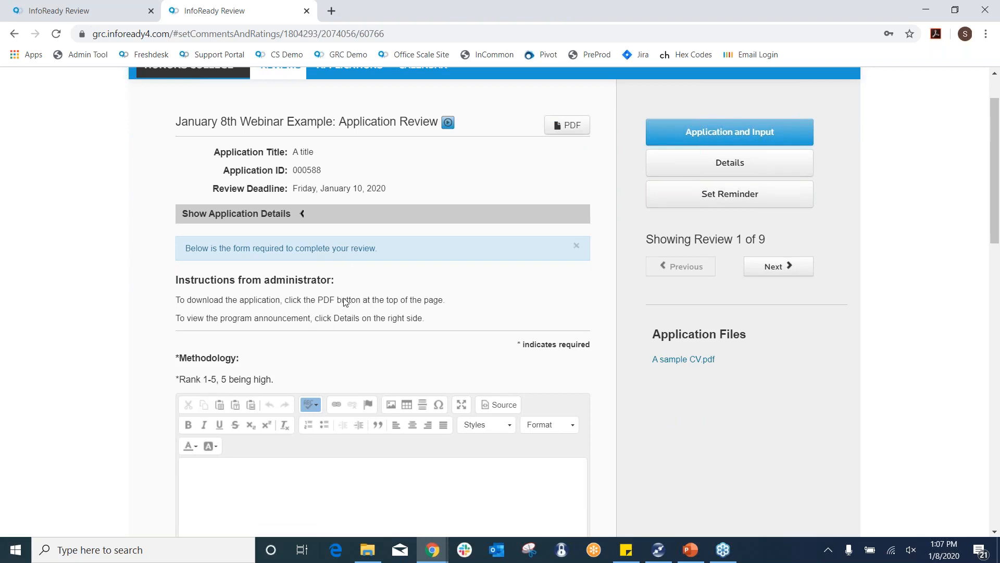
Look through the first review's form once more, from the Methodology comments to the save and submit options
{"action": "scroll", "coordinate": [346, 305], "scroll_direction": "down", "scroll_amount": 12}
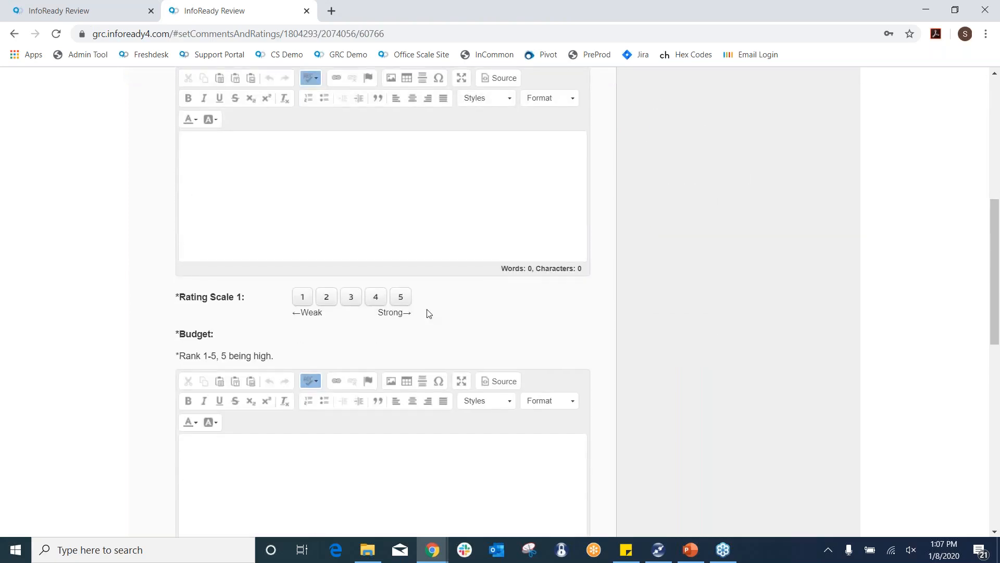
{"action": "scroll", "coordinate": [556, 332], "scroll_direction": "down", "scroll_amount": 5}
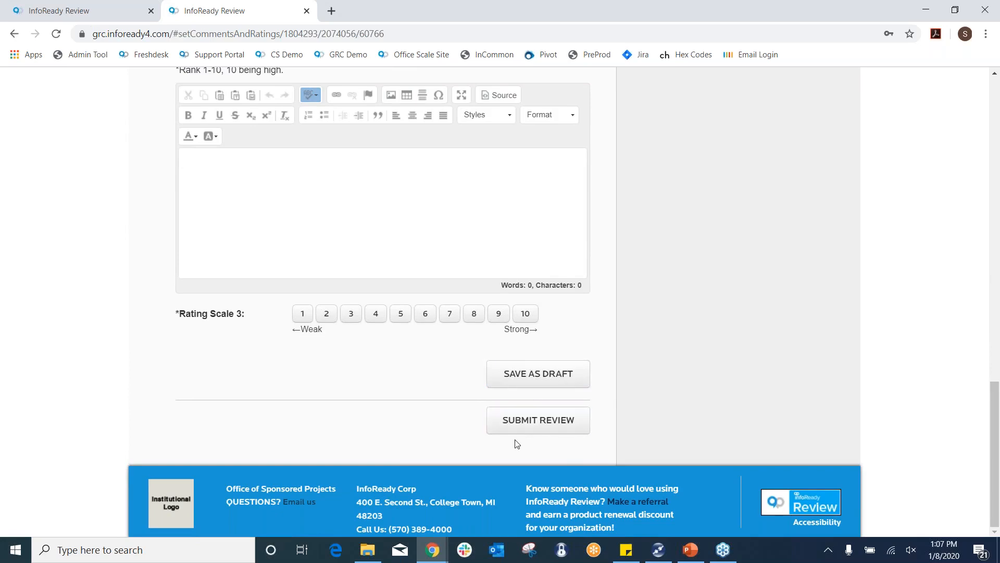
{"action": "scroll", "coordinate": [609, 316], "scroll_direction": "up", "scroll_amount": 6}
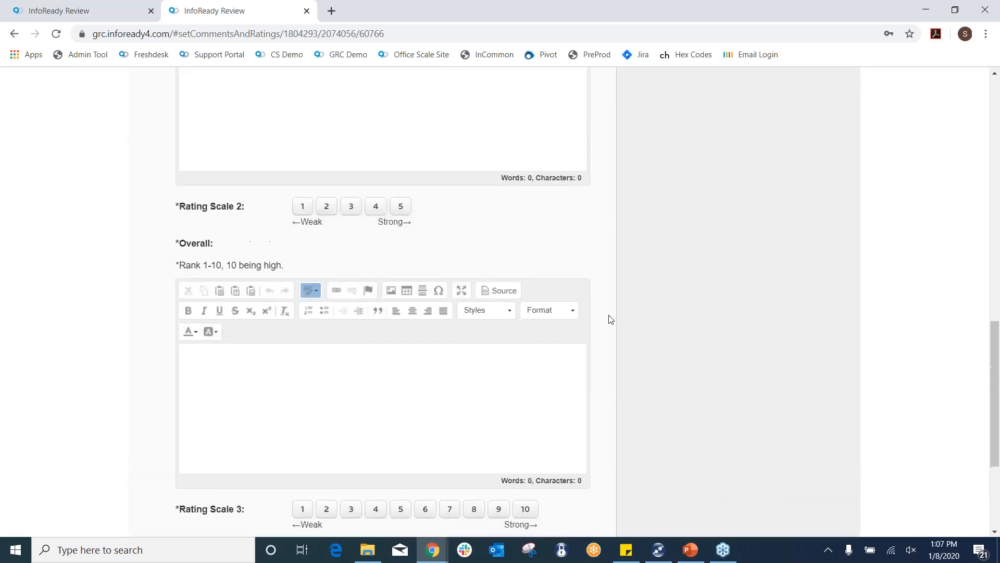
{"action": "scroll", "coordinate": [608, 315], "scroll_direction": "up", "scroll_amount": 10}
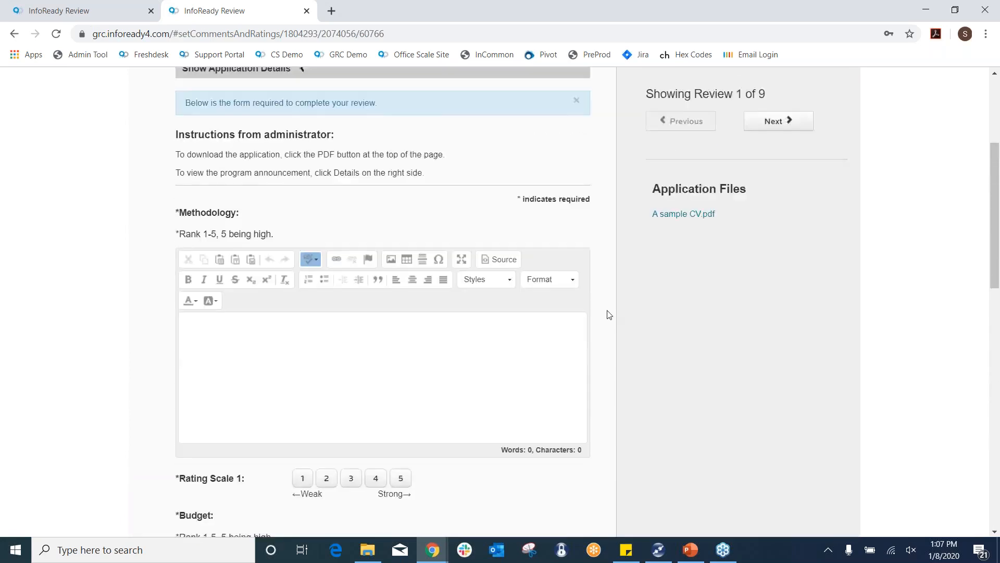
{"action": "scroll", "coordinate": [608, 315], "scroll_direction": "up", "scroll_amount": 3}
Advance to the fourth assigned review and examine its Fund / Do Not Fund question and comment fields
{"action": "left_click", "coordinate": [779, 332]}
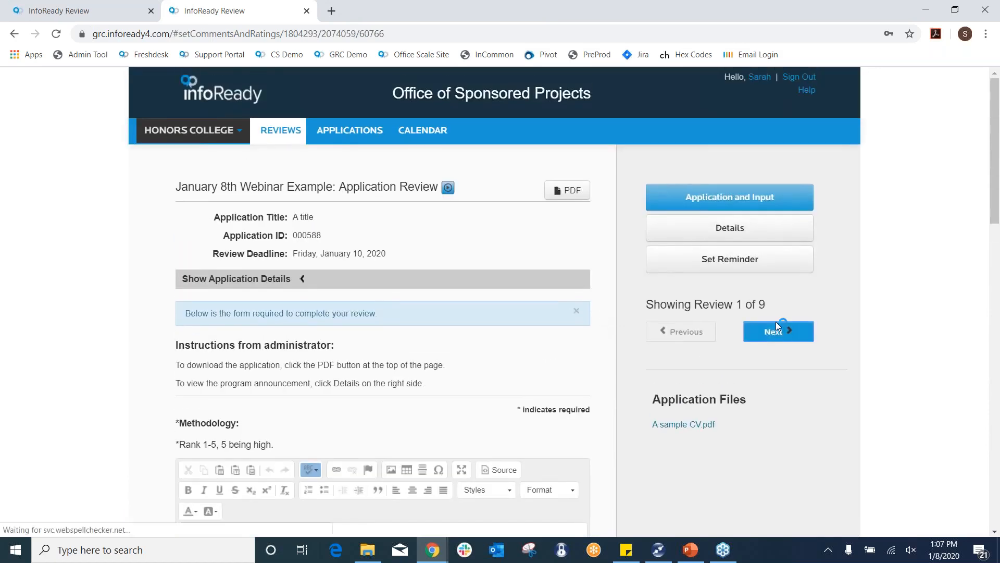
{"action": "left_click", "coordinate": [774, 332]}
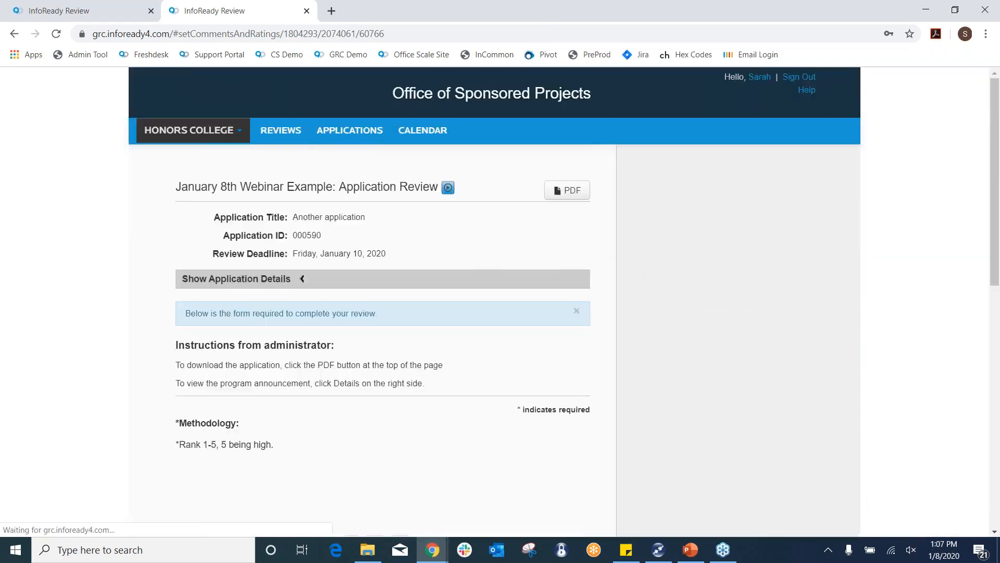
{"action": "left_click", "coordinate": [779, 331]}
{"action": "scroll", "coordinate": [587, 279], "scroll_direction": "down", "scroll_amount": 2}
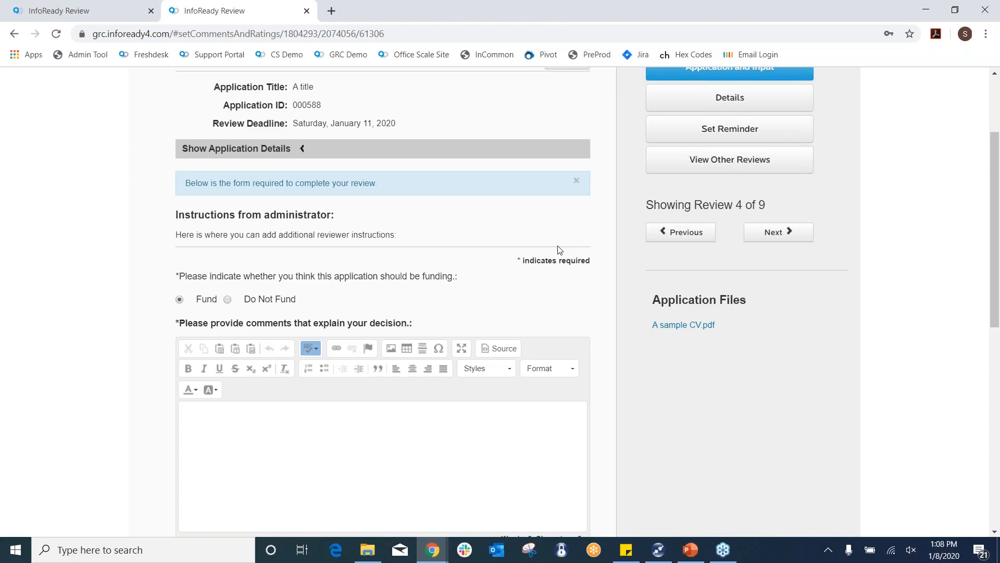
{"action": "scroll", "coordinate": [556, 253], "scroll_direction": "down", "scroll_amount": 2}
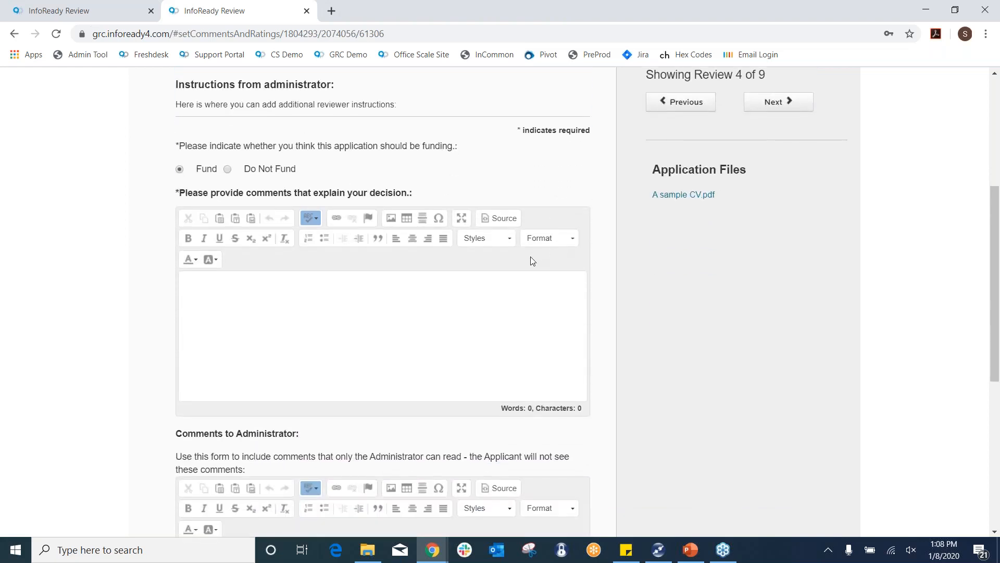
{"action": "scroll", "coordinate": [536, 259], "scroll_direction": "up", "scroll_amount": 1}
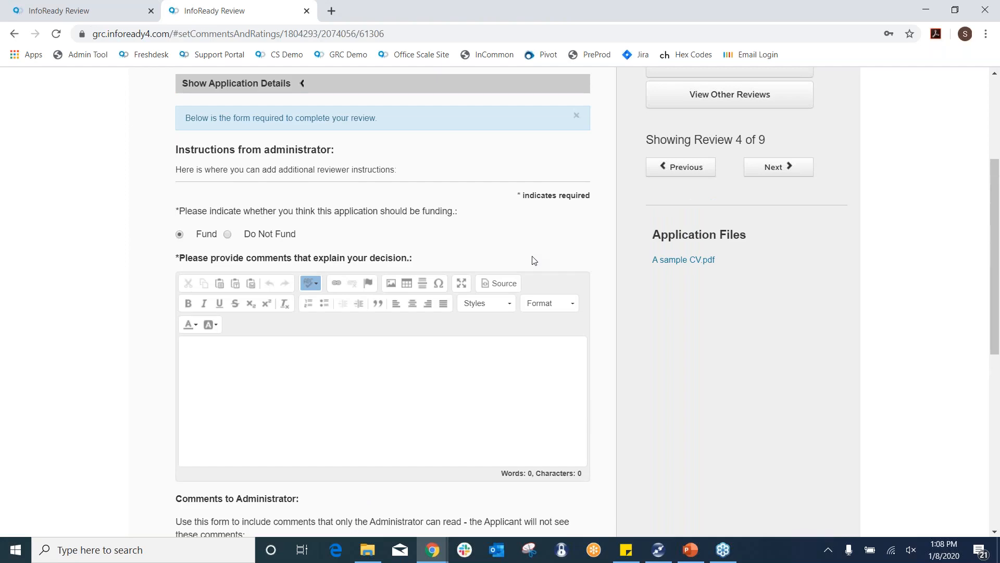
{"action": "scroll", "coordinate": [699, 374], "scroll_direction": "up", "scroll_amount": 4}
Return to the third review, "Another application", and enter "n/a" as the Methodology comment
{"action": "left_click", "coordinate": [693, 368]}
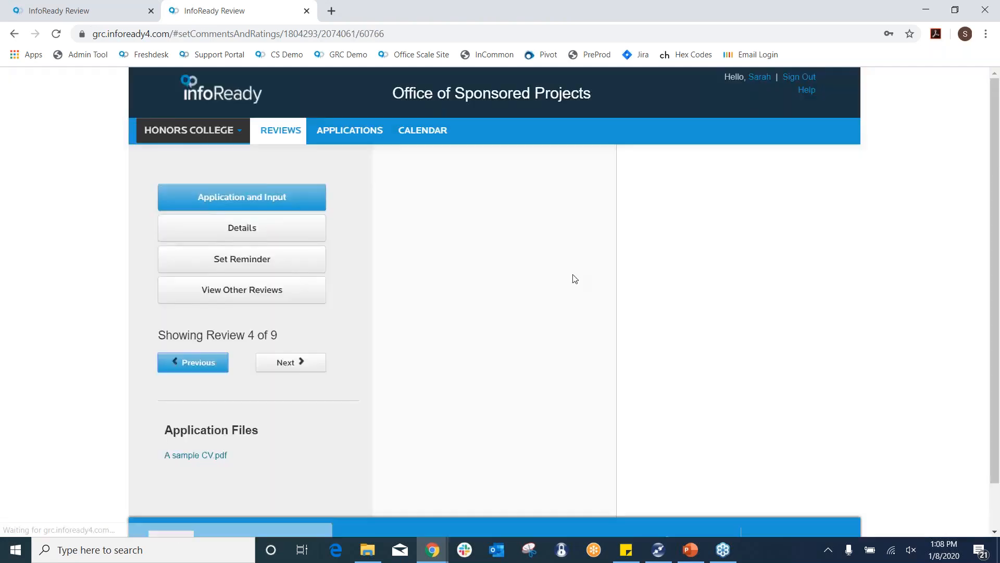
{"action": "scroll", "coordinate": [563, 264], "scroll_direction": "down", "scroll_amount": 5}
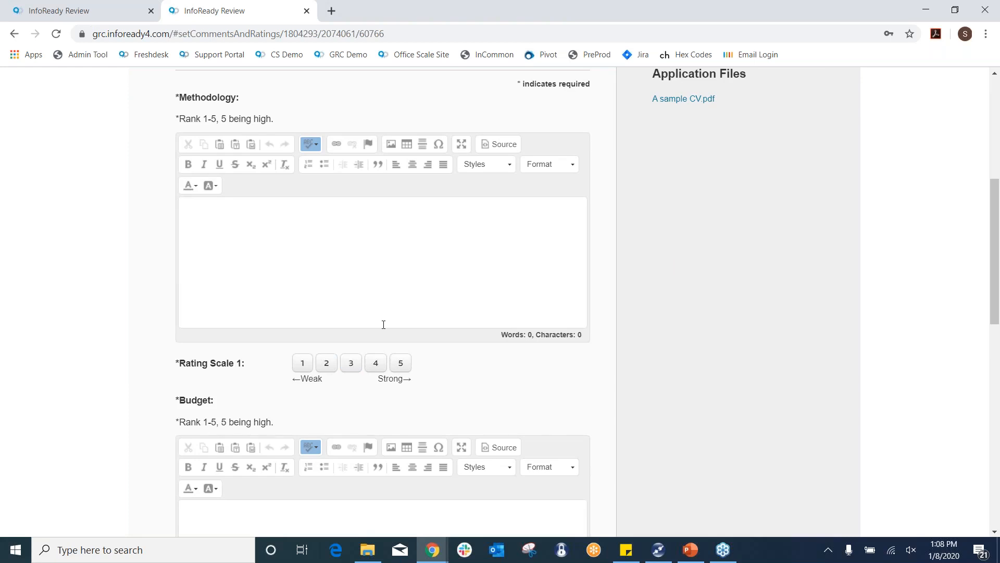
{"action": "scroll", "coordinate": [355, 188], "scroll_direction": "up", "scroll_amount": 2}
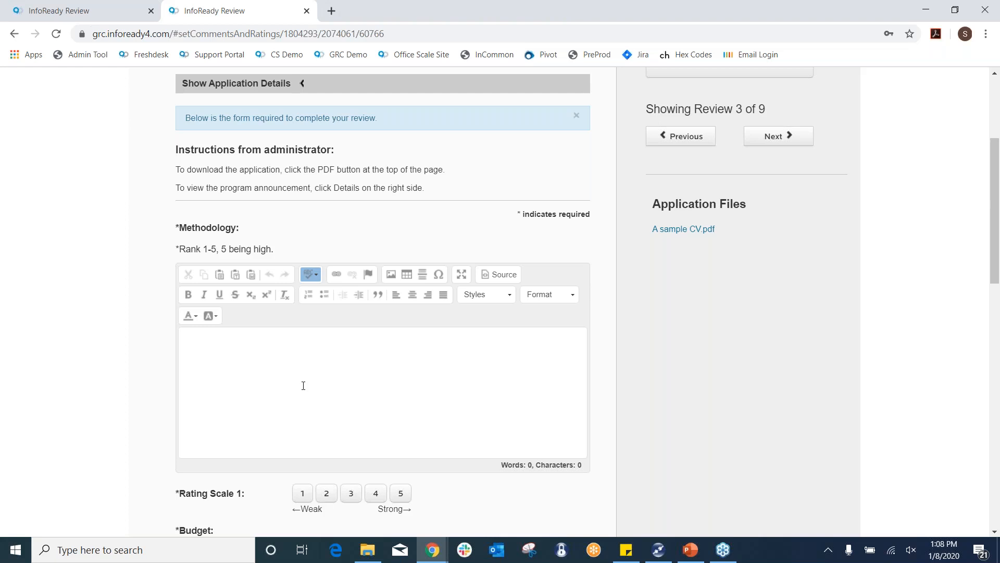
{"action": "scroll", "coordinate": [340, 370], "scroll_direction": "down", "scroll_amount": 4}
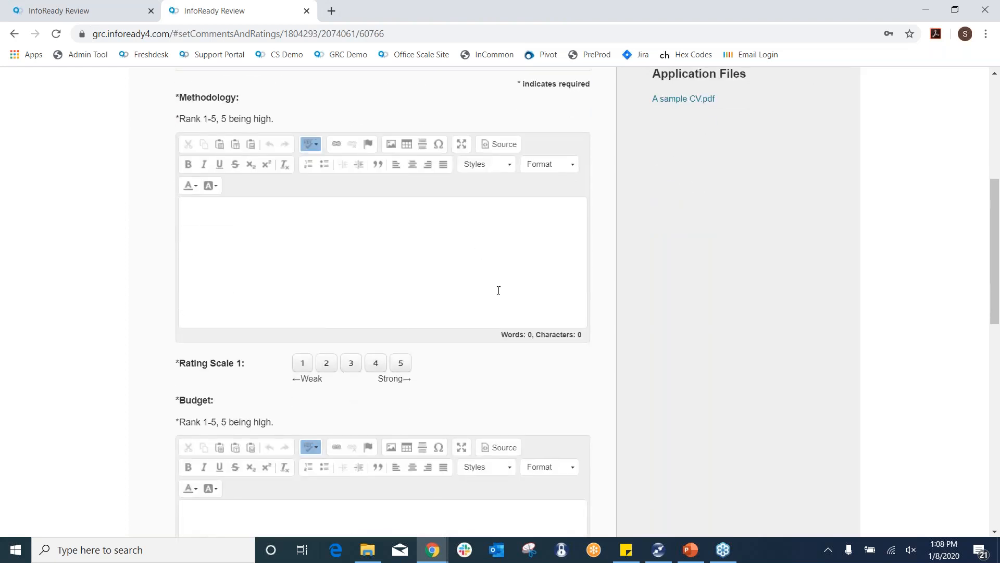
{"action": "left_click", "coordinate": [509, 173]}
{"action": "type", "text": "n/a"}
{"action": "scroll", "coordinate": [502, 208], "scroll_direction": "down", "scroll_amount": 3}
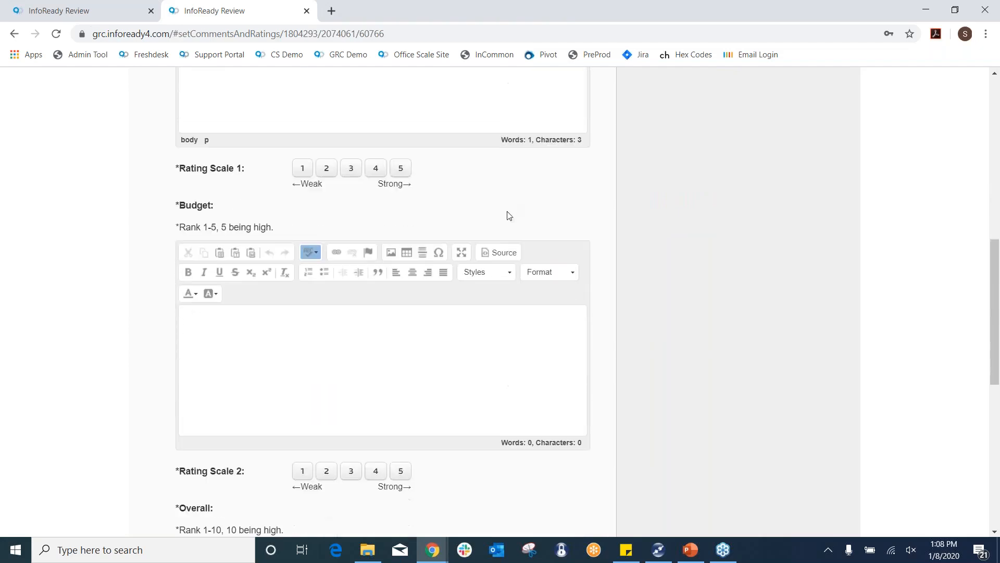
Move on to the fourth review, discarding the unsaved changes in the third
{"action": "scroll", "coordinate": [536, 239], "scroll_direction": "up", "scroll_amount": 8}
{"action": "left_click", "coordinate": [769, 329]}
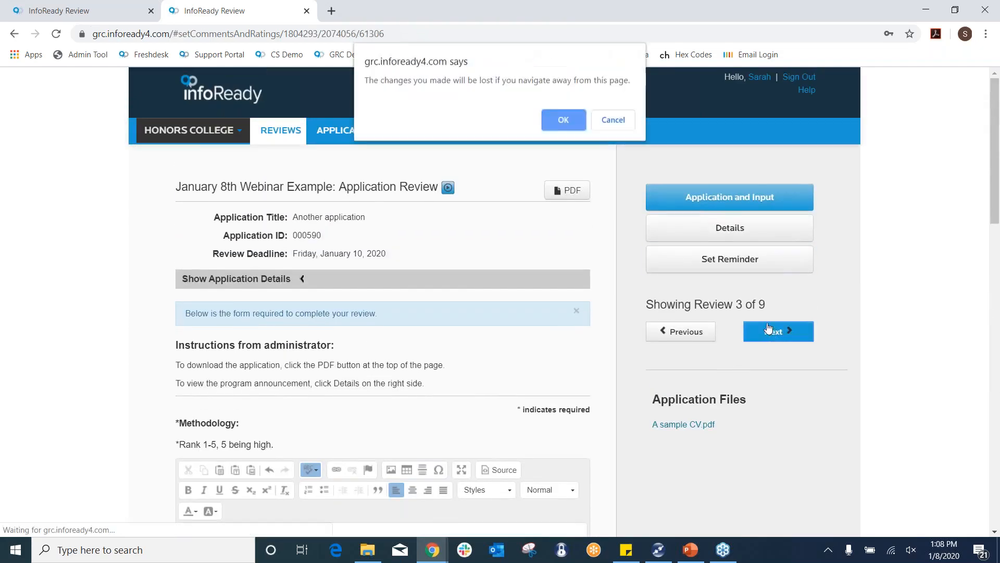
{"action": "left_click", "coordinate": [579, 122]}
Look over the funding decision form and advance to the seventh review, for "A title" due January 13, 2020
{"action": "scroll", "coordinate": [577, 218], "scroll_direction": "down", "scroll_amount": 3}
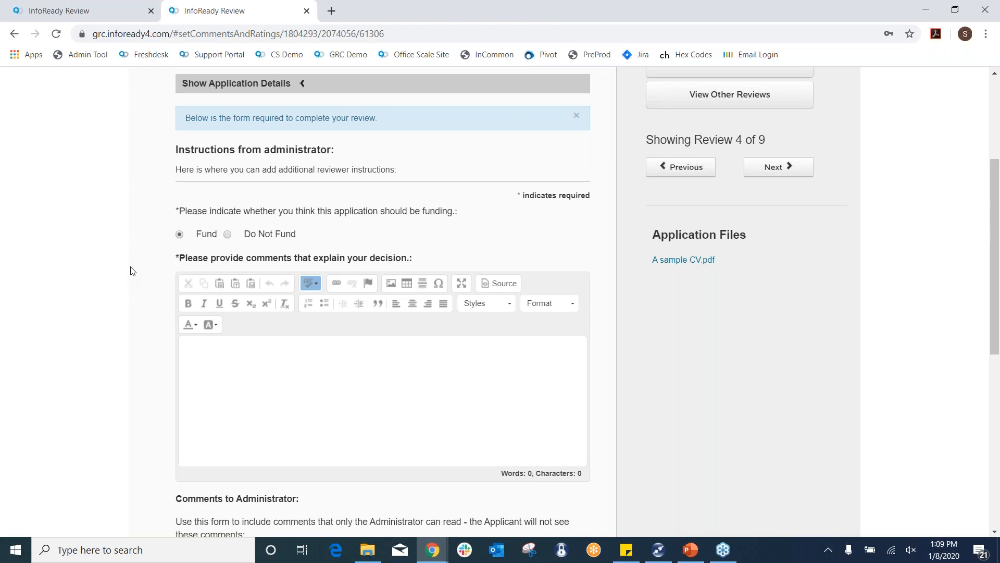
{"action": "scroll", "coordinate": [193, 259], "scroll_direction": "down", "scroll_amount": 3}
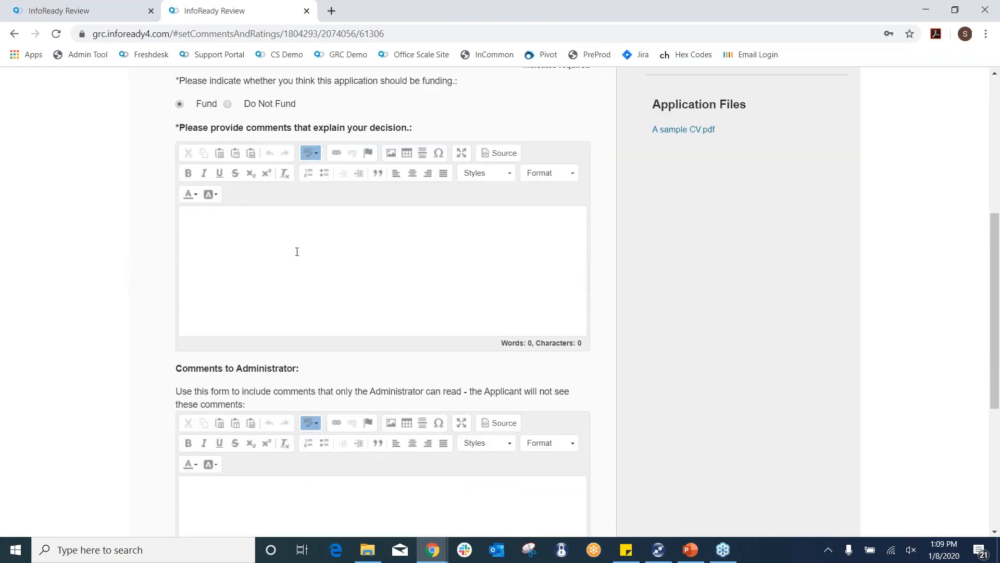
{"action": "scroll", "coordinate": [300, 254], "scroll_direction": "up", "scroll_amount": 5}
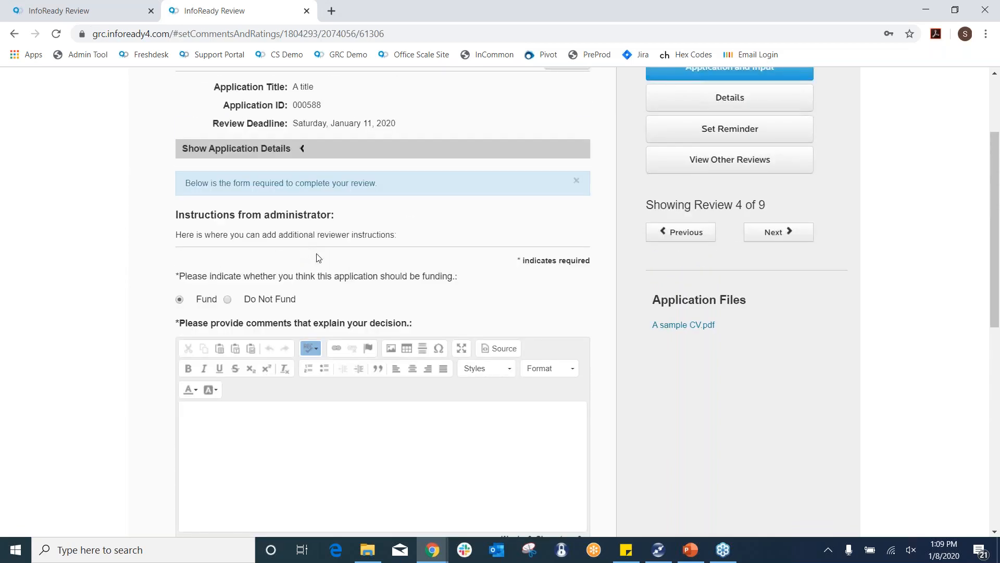
{"action": "left_click", "coordinate": [776, 232]}
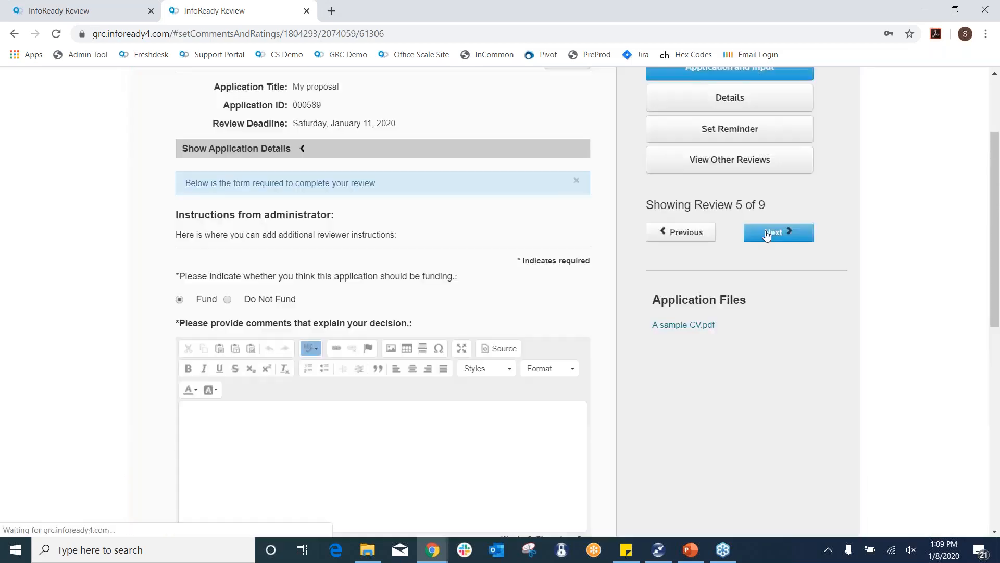
{"action": "left_click", "coordinate": [767, 235]}
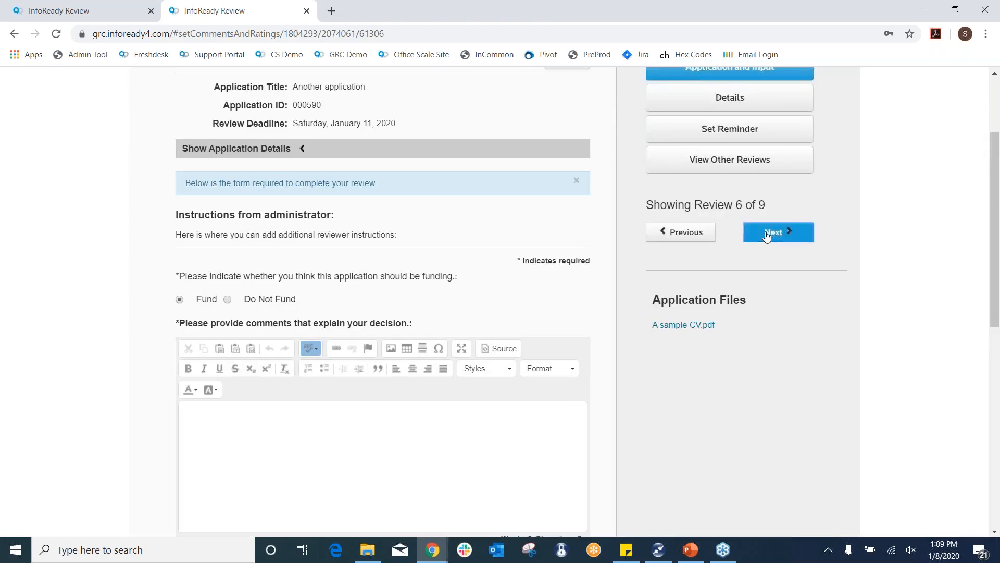
{"action": "left_click", "coordinate": [767, 235]}
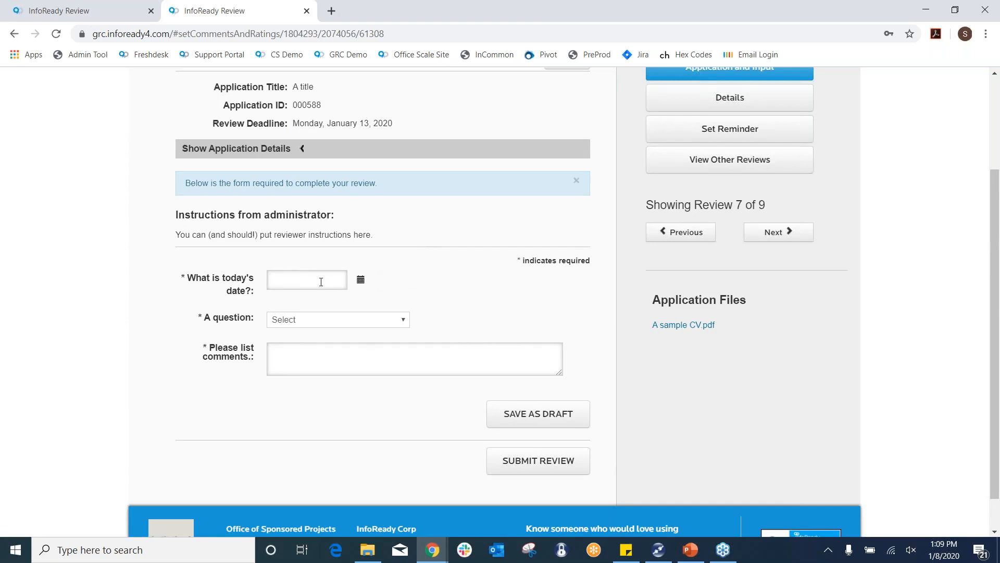
Set today's date to 01/09/2020 and answer "A question" with B in the review form
{"action": "left_click", "coordinate": [297, 280]}
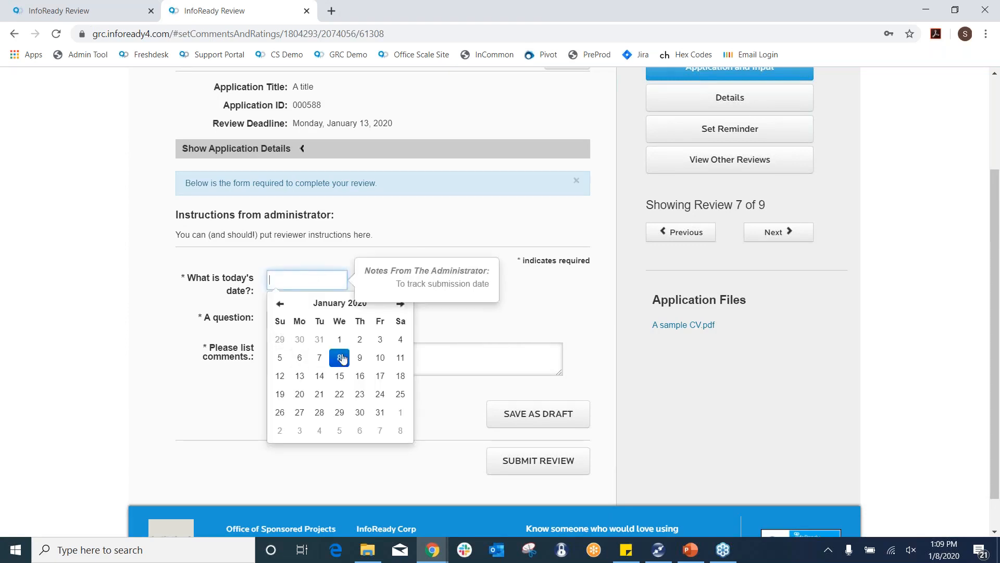
{"action": "left_click", "coordinate": [358, 357]}
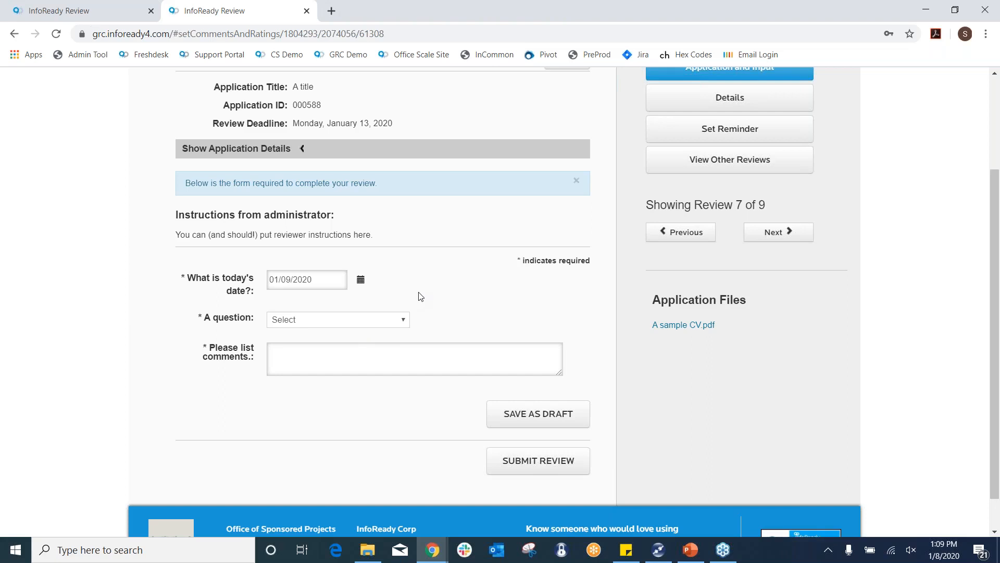
{"action": "left_click", "coordinate": [339, 320]}
{"action": "left_click", "coordinate": [303, 381]}
{"action": "left_click", "coordinate": [344, 358]}
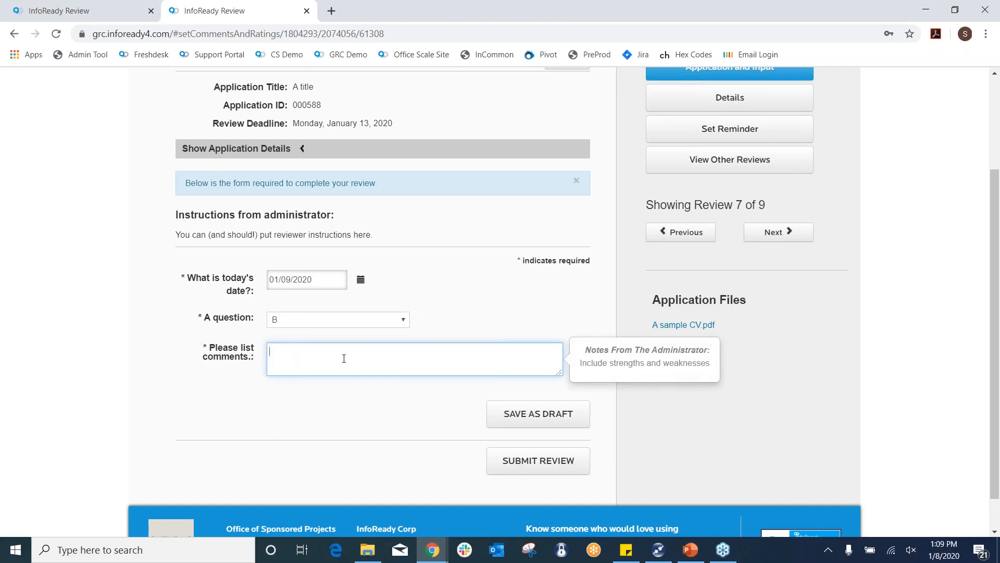
{"action": "left_click", "coordinate": [358, 325]}
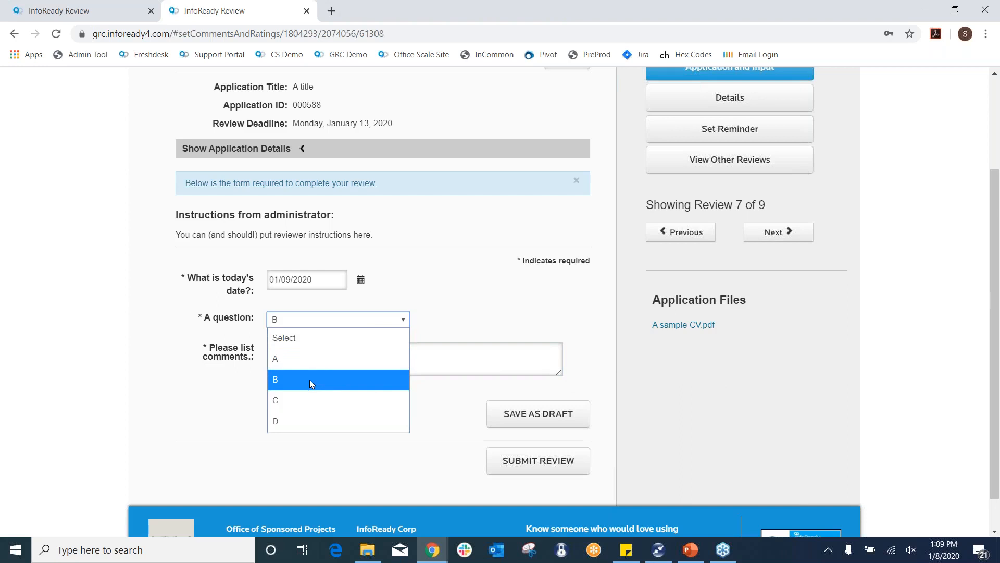
{"action": "left_click", "coordinate": [465, 304]}
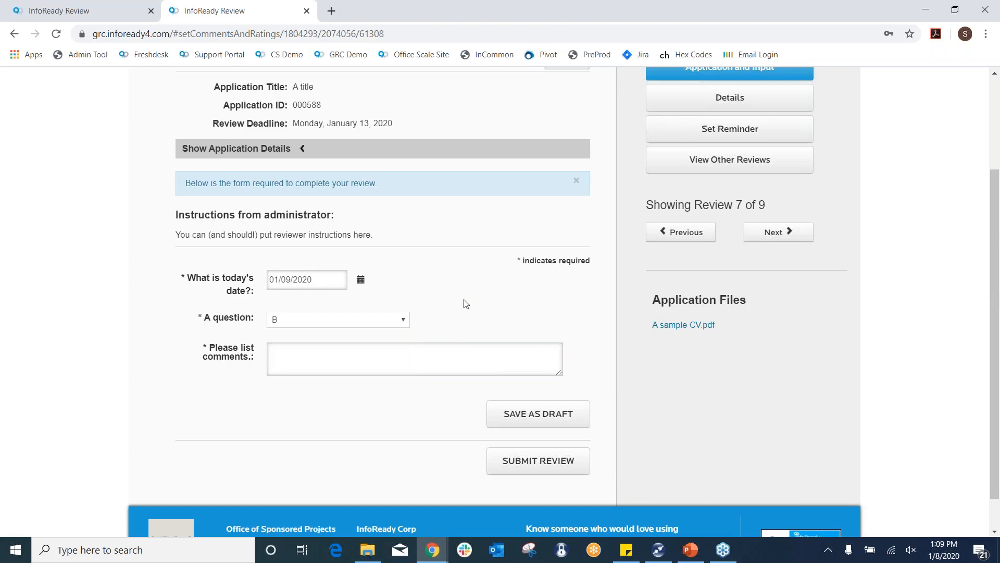
Open the user profile and look over the personal details, password and applicant proxy sections
{"action": "scroll", "coordinate": [466, 304], "scroll_direction": "up", "scroll_amount": 3}
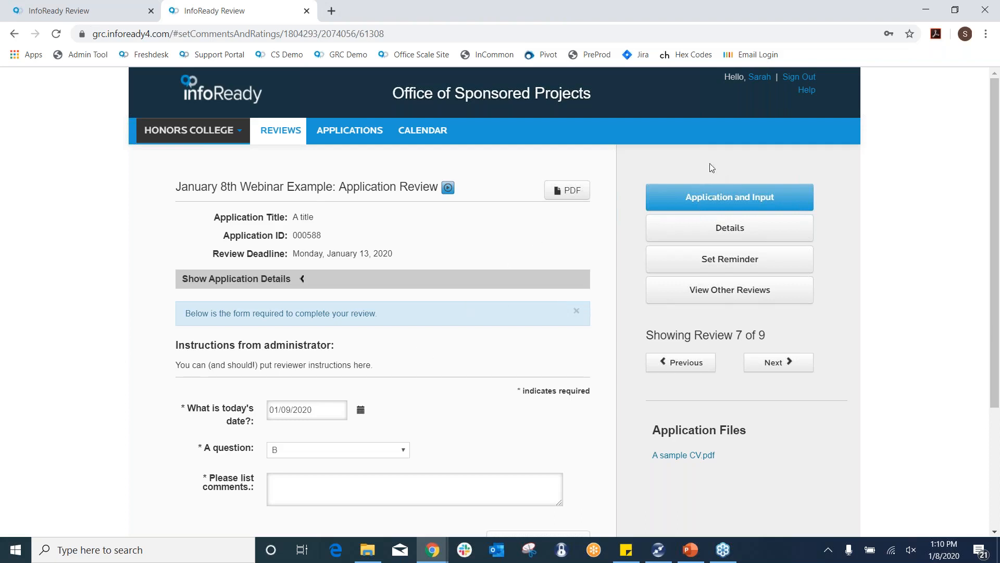
{"action": "left_click", "coordinate": [760, 78]}
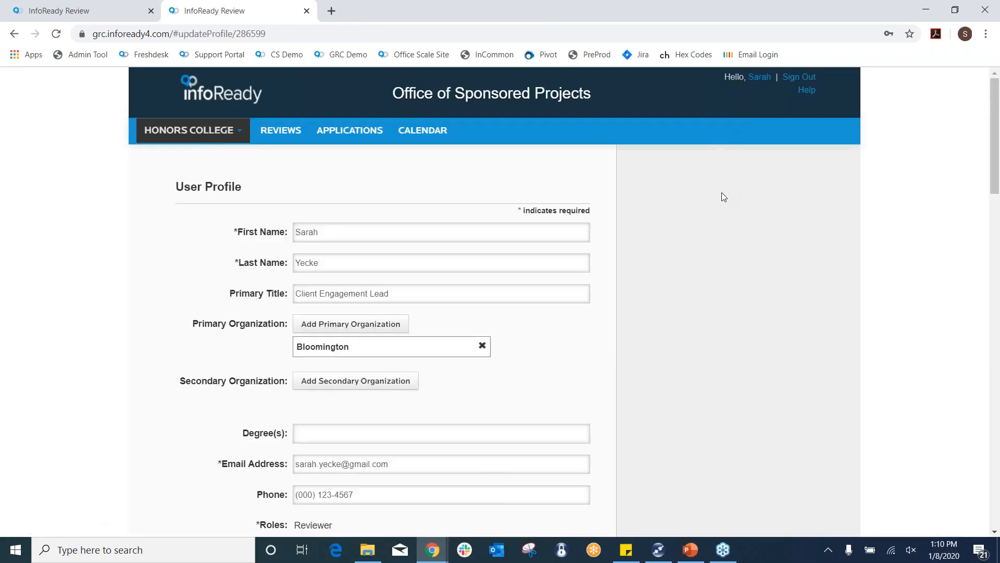
{"action": "scroll", "coordinate": [722, 193], "scroll_direction": "down", "scroll_amount": 5}
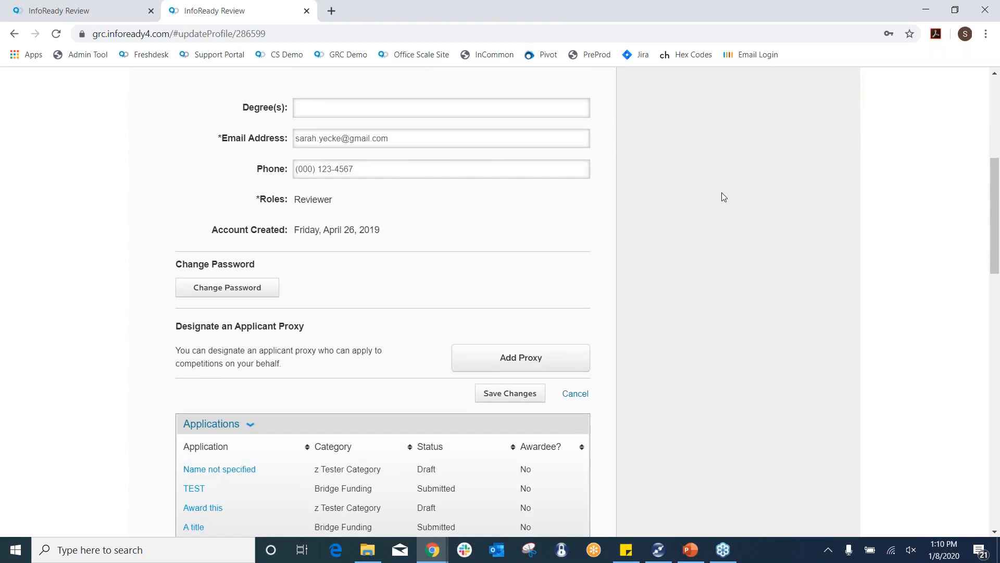
{"action": "scroll", "coordinate": [721, 193], "scroll_direction": "up", "scroll_amount": 5}
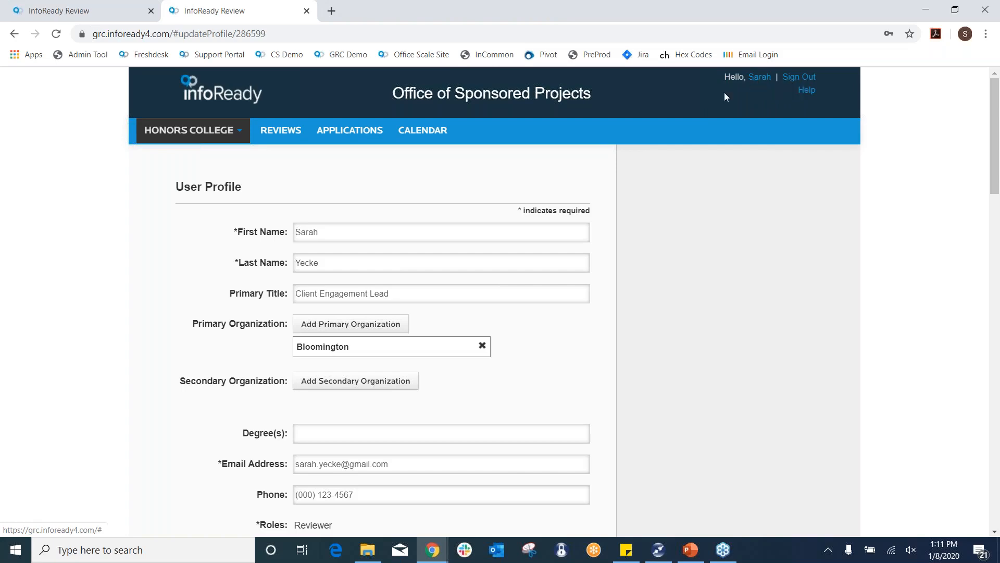
Designate an applicant proxy by entering the proxy's email, choosing the matching account and adding it
{"action": "scroll", "coordinate": [516, 163], "scroll_direction": "down", "scroll_amount": 4}
{"action": "scroll", "coordinate": [513, 165], "scroll_direction": "down", "scroll_amount": 4}
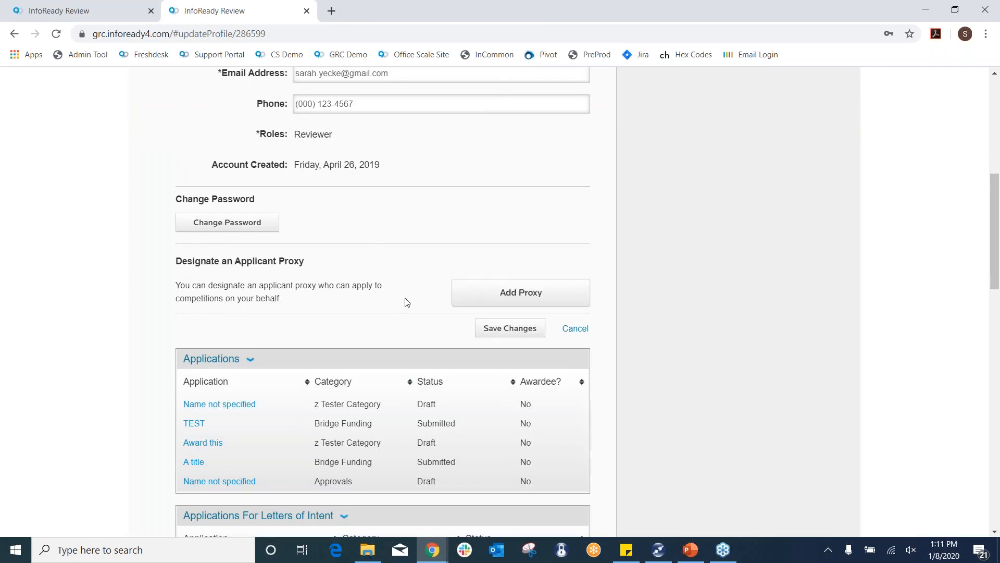
{"action": "left_click", "coordinate": [508, 292]}
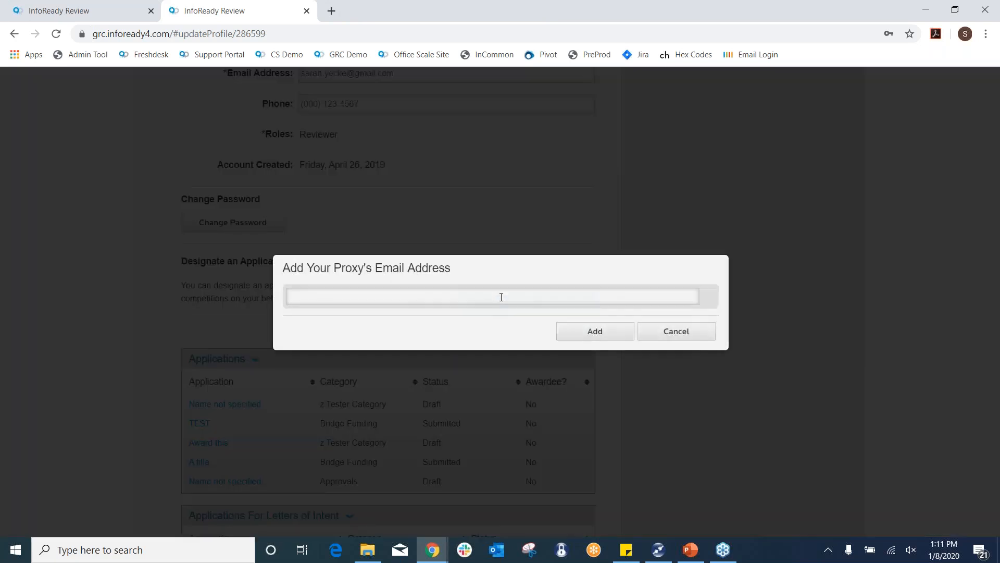
{"action": "type", "text": "syecke"}
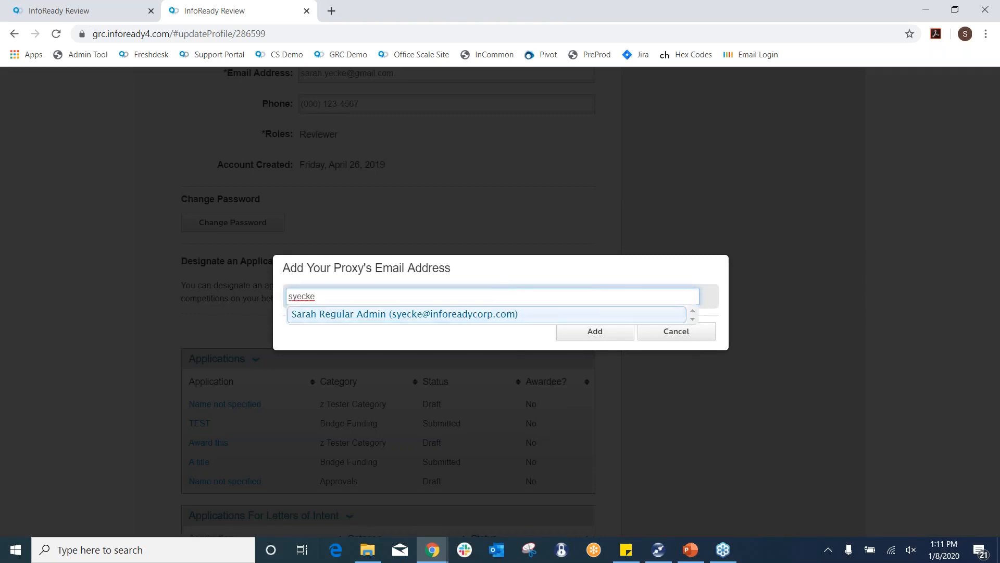
{"action": "left_click", "coordinate": [531, 316]}
{"action": "left_click", "coordinate": [565, 329]}
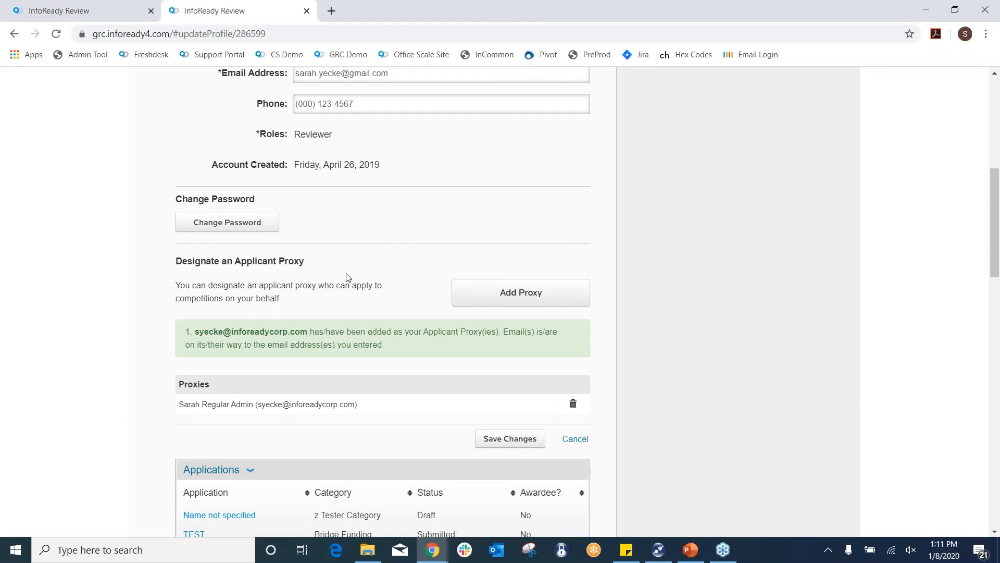
Open the training competition on the cs.infoready4.com site, start a proxy application and look over the selectable applicants
{"action": "left_click", "coordinate": [70, 11]}
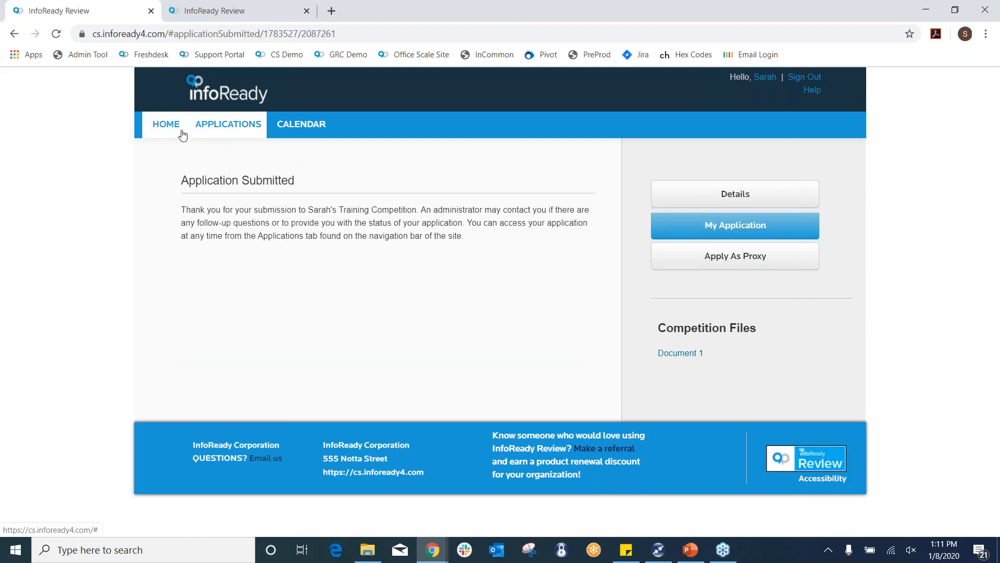
{"action": "left_click", "coordinate": [155, 137]}
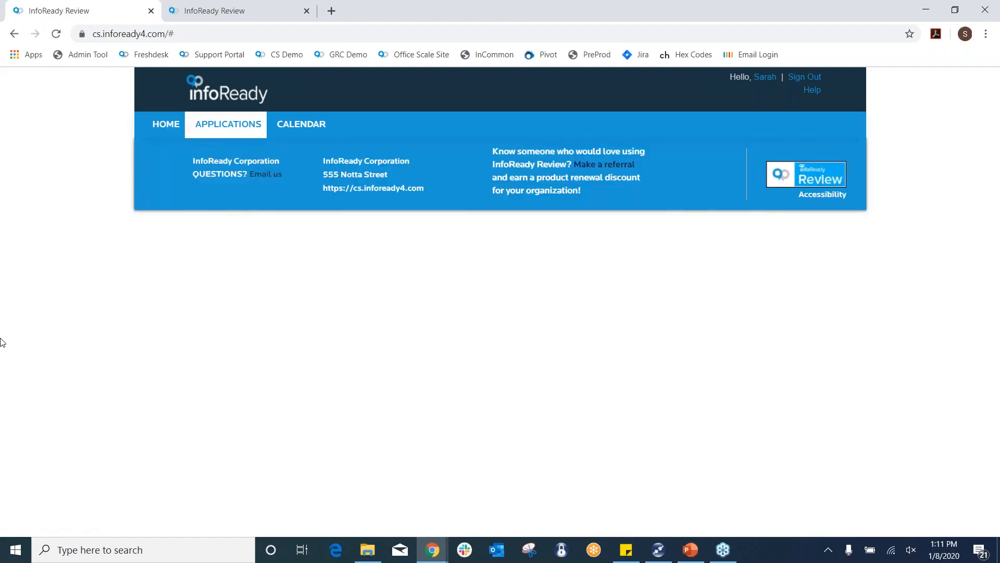
{"action": "scroll", "coordinate": [246, 399], "scroll_direction": "down", "scroll_amount": 5}
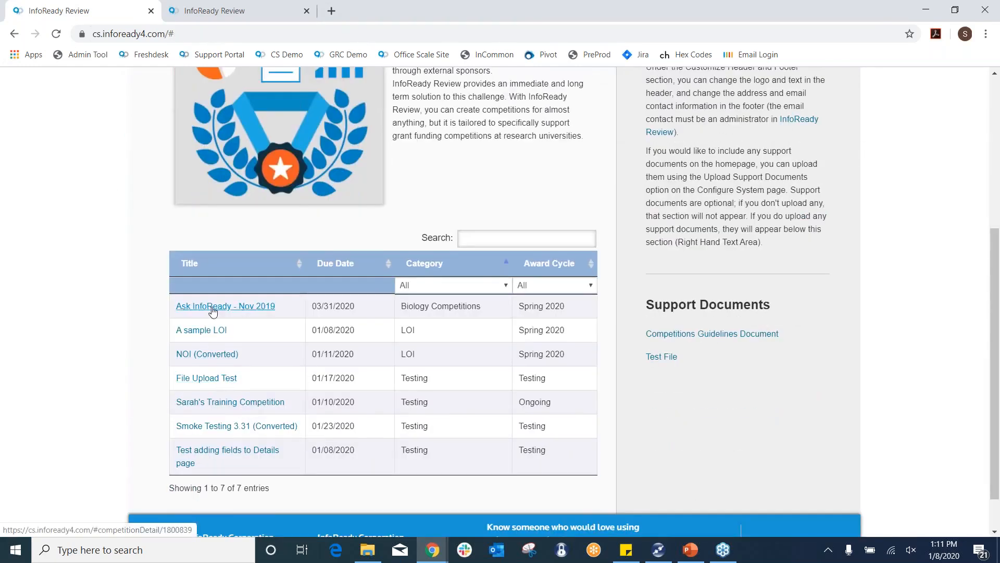
{"action": "left_click", "coordinate": [206, 403]}
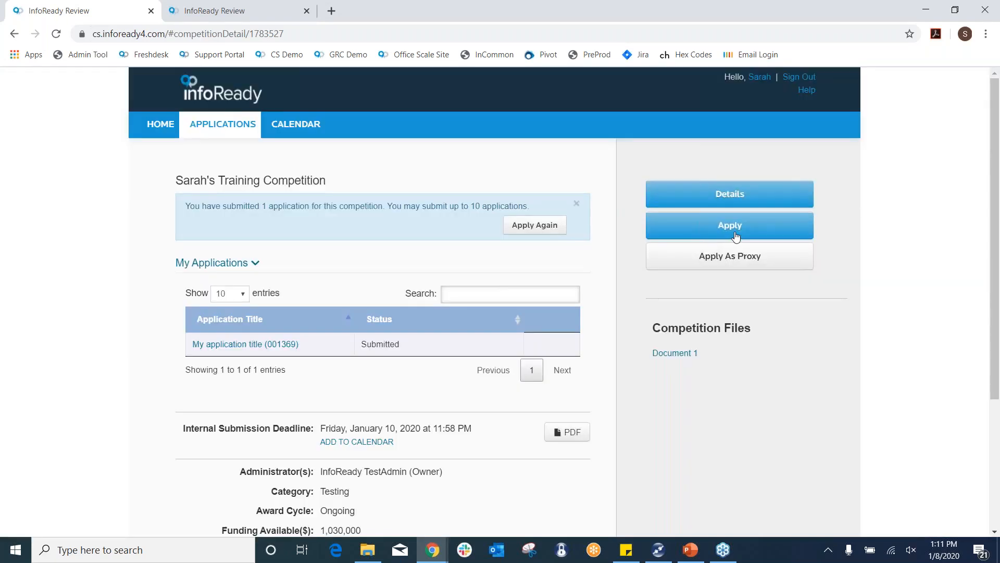
{"action": "left_click", "coordinate": [718, 265]}
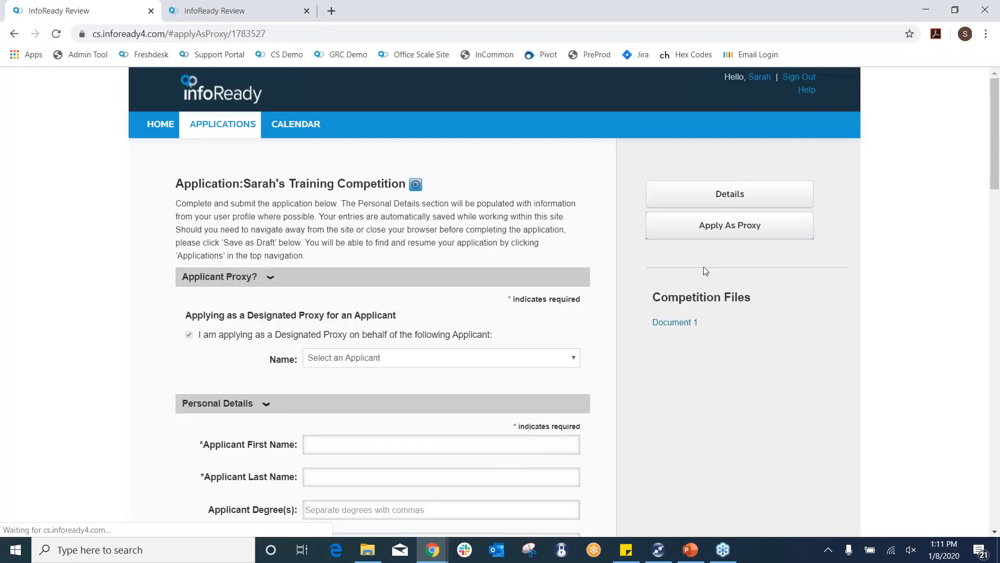
{"action": "left_click", "coordinate": [332, 360]}
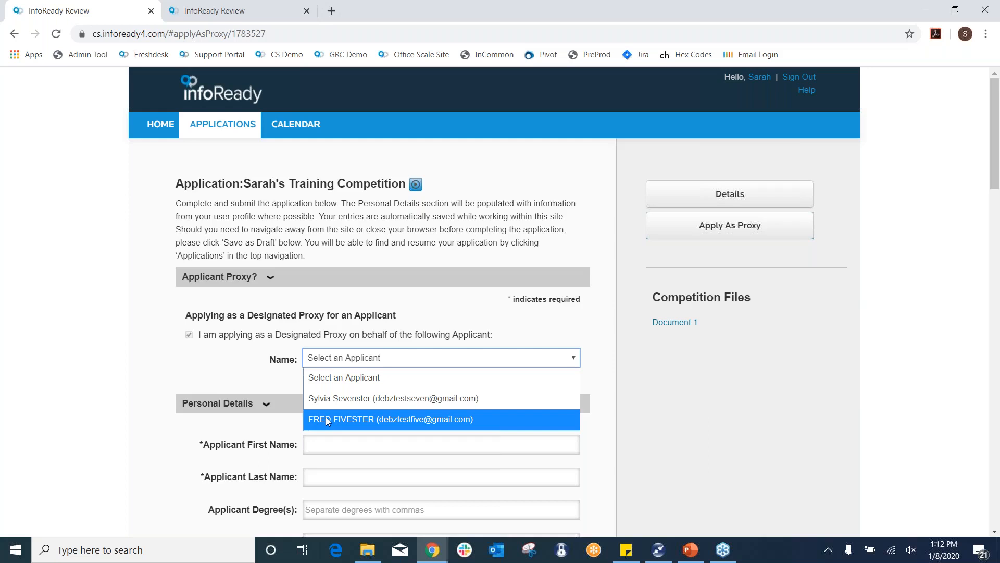
{"action": "left_click", "coordinate": [934, 11]}
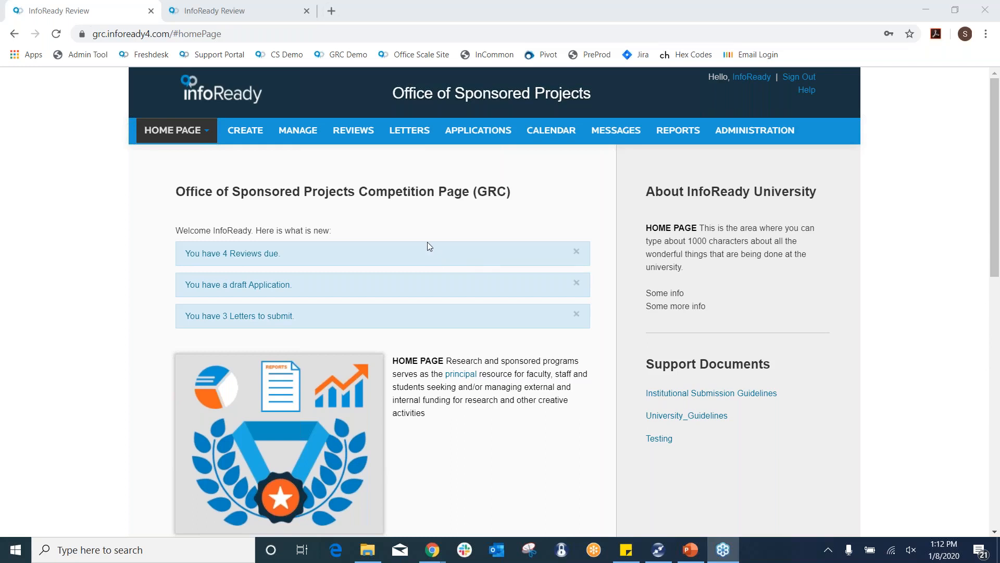
Start creating a competition on the GRC site from InfoReady Templates with the Funding Opportunity template, and look over the purpose options
{"action": "left_click", "coordinate": [255, 138]}
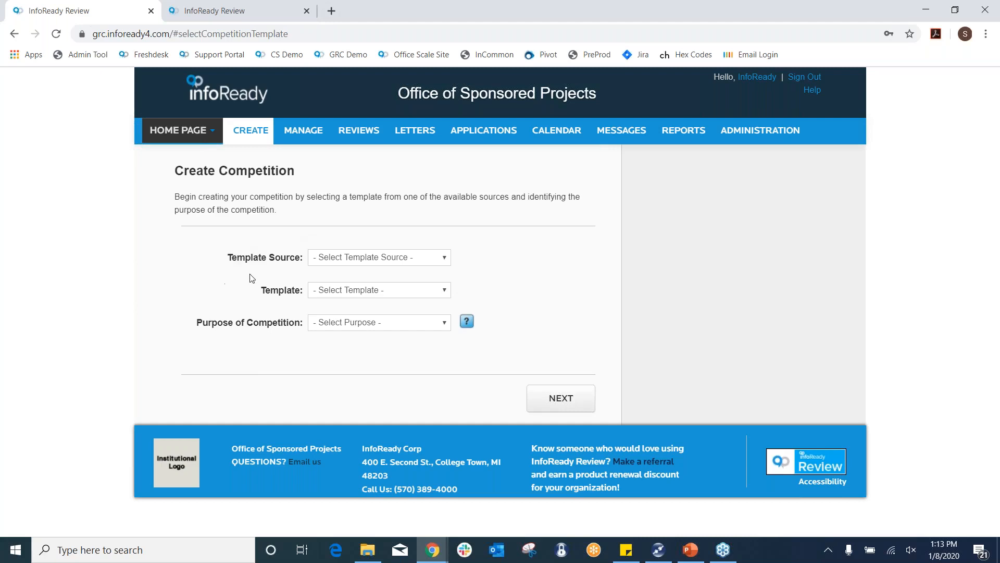
{"action": "left_click", "coordinate": [362, 265]}
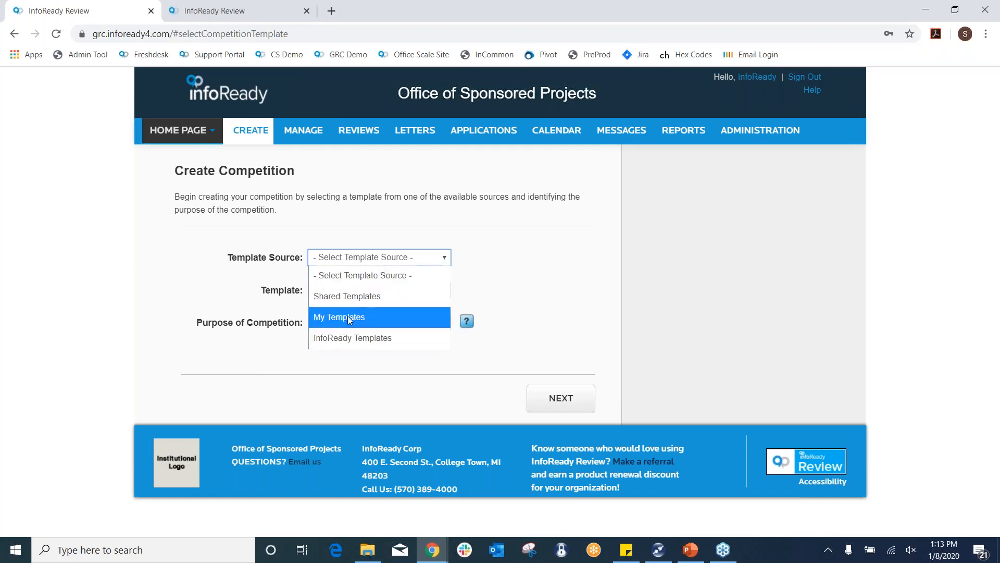
{"action": "left_click", "coordinate": [336, 338]}
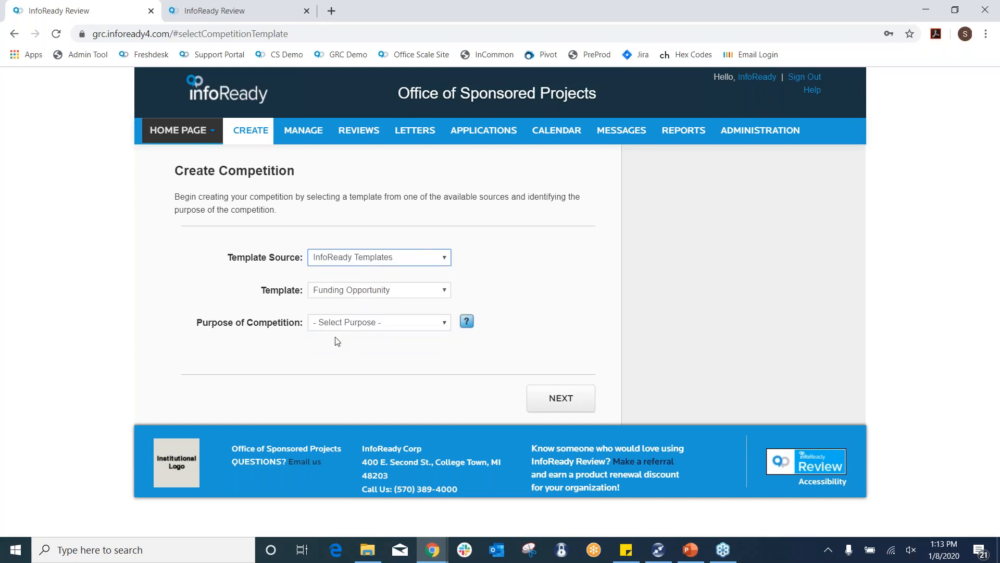
{"action": "left_click", "coordinate": [357, 291]}
{"action": "left_click", "coordinate": [176, 309]}
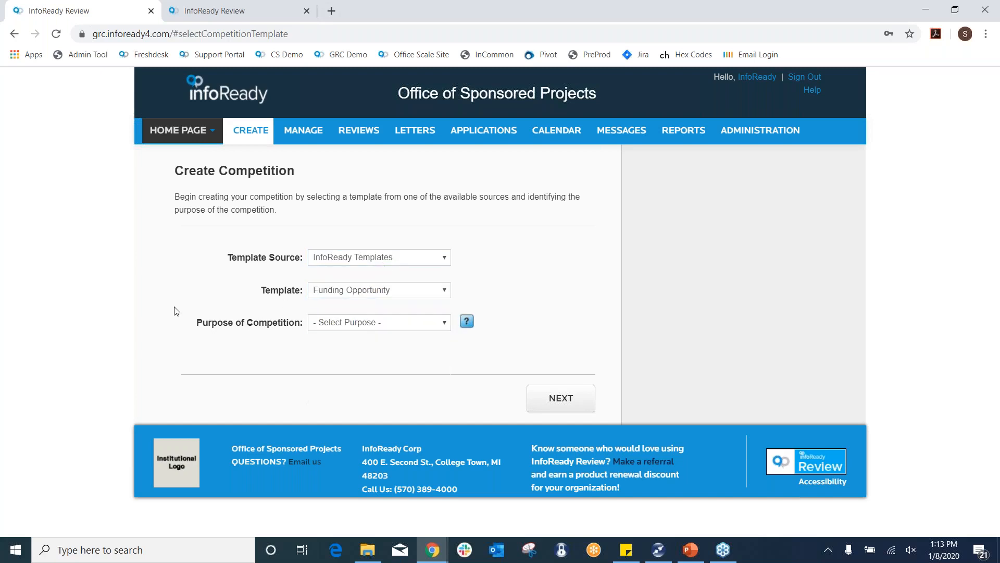
{"action": "left_click", "coordinate": [323, 326]}
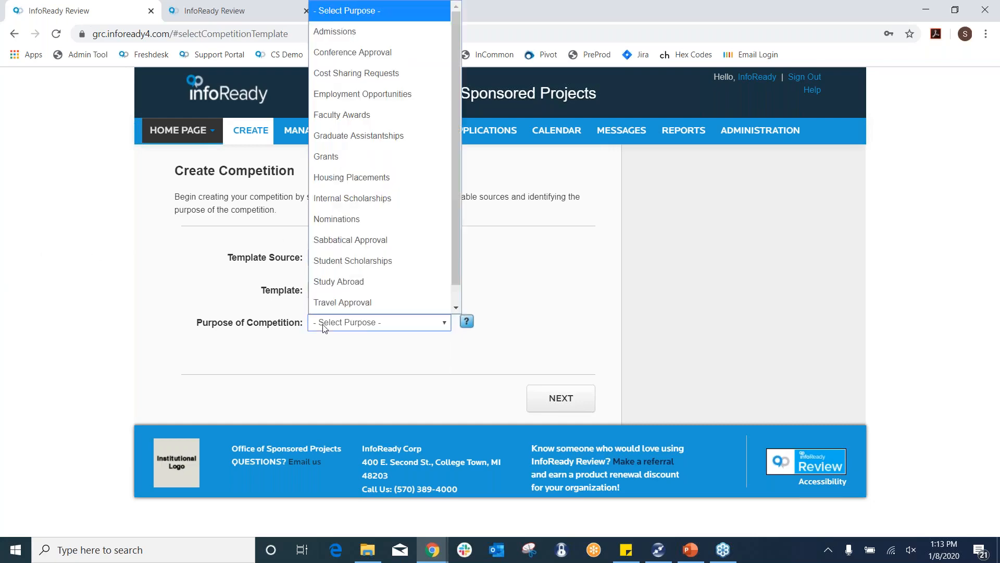
{"action": "left_click", "coordinate": [198, 247]}
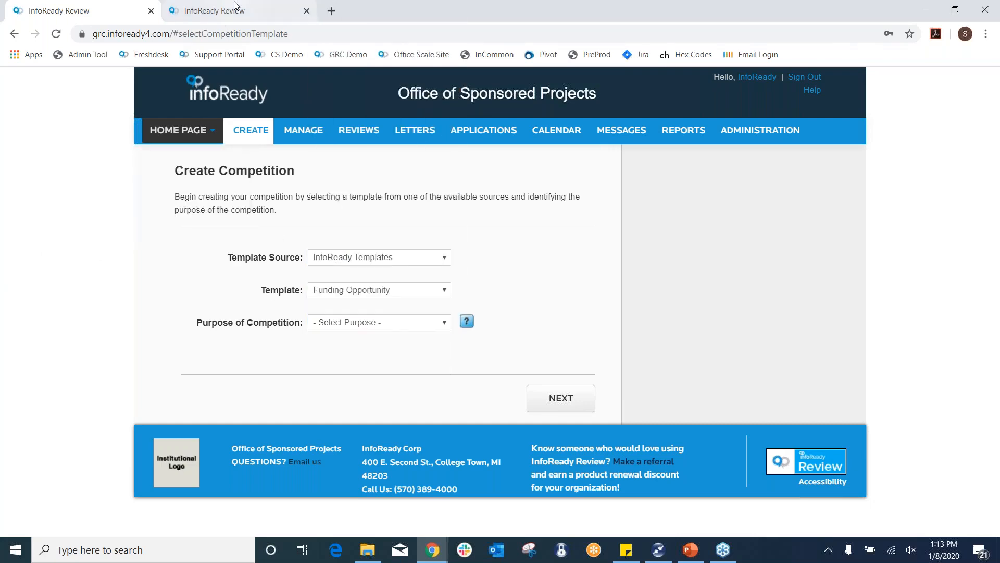
Open a new competition form on the cs.infoready4.com site and return to the GRC site's template selection
{"action": "left_click", "coordinate": [234, 7]}
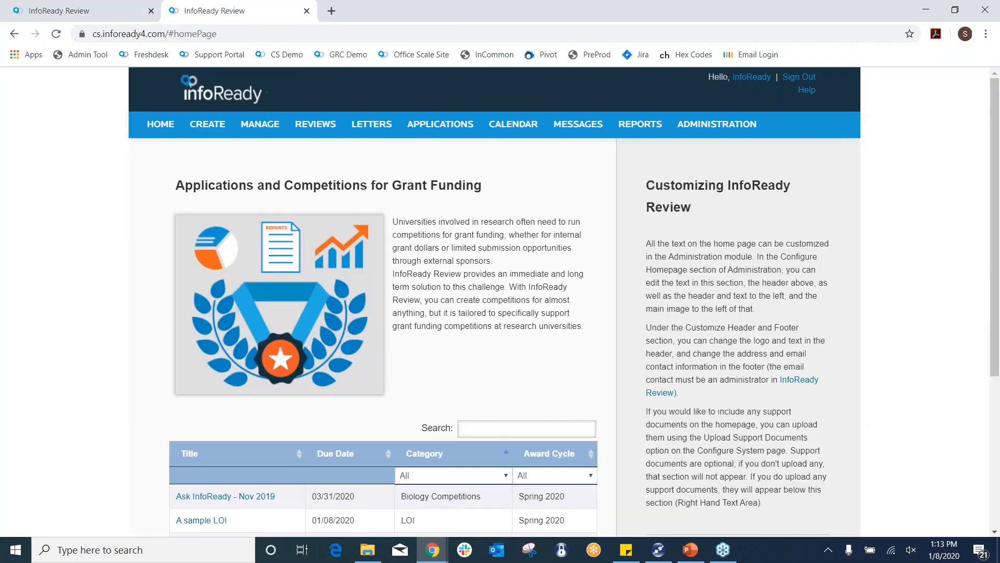
{"action": "left_click", "coordinate": [224, 135]}
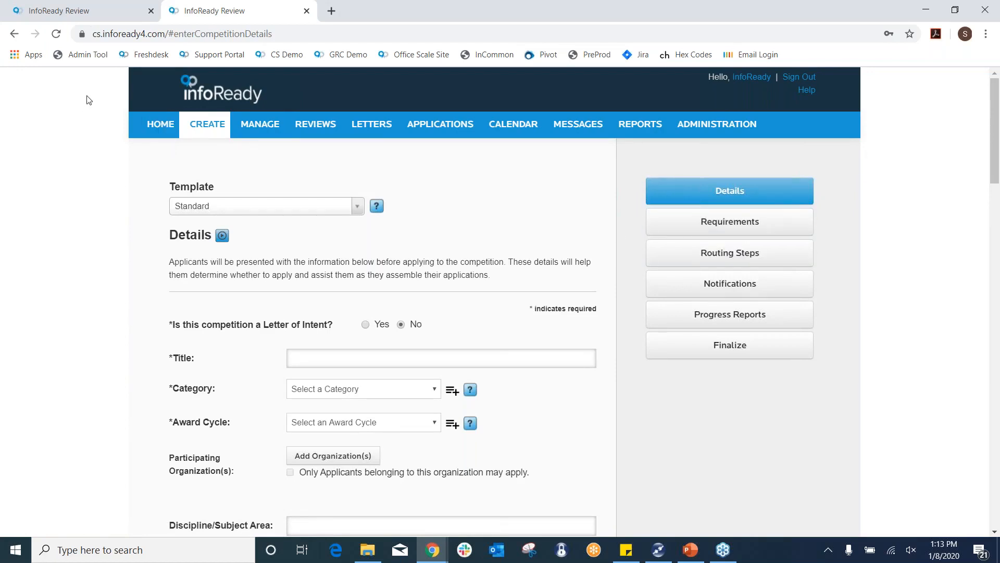
{"action": "left_click", "coordinate": [90, 17]}
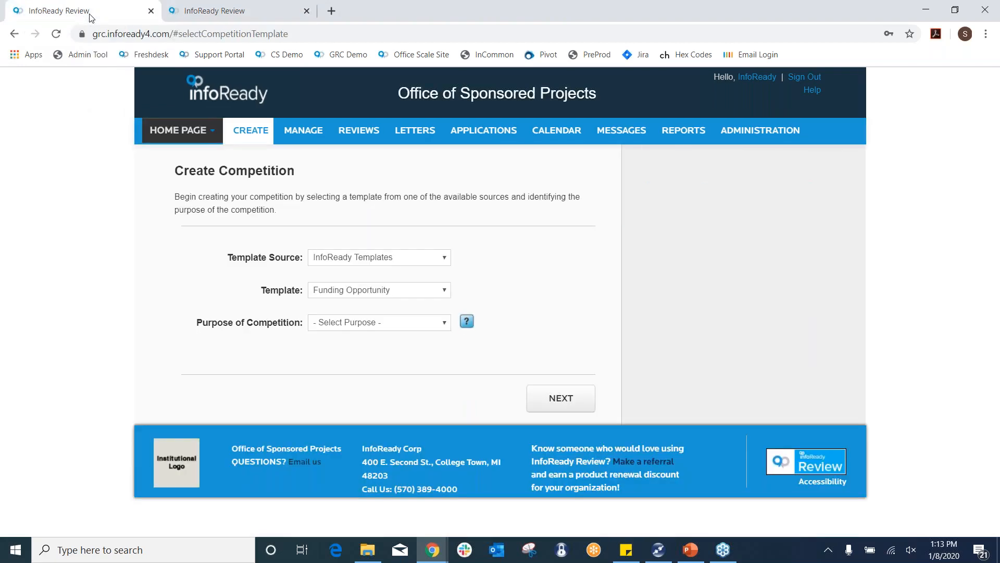
Set the competition's purpose to Other, describe it as "test" and proceed to the competition details
{"action": "left_click", "coordinate": [363, 320]}
{"action": "scroll", "coordinate": [370, 219], "scroll_direction": "down", "scroll_amount": 1}
{"action": "left_click", "coordinate": [349, 303]}
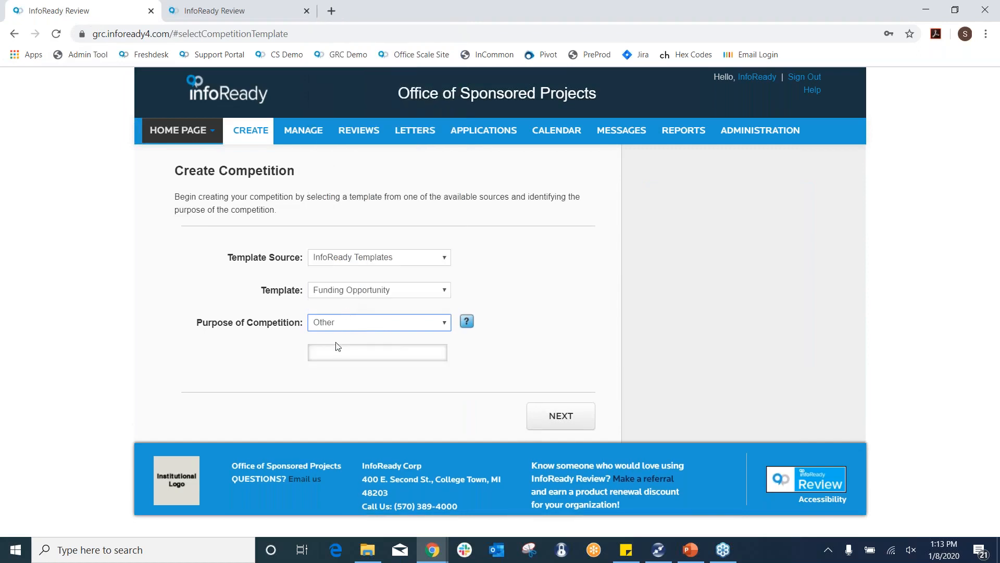
{"action": "left_click", "coordinate": [337, 349]}
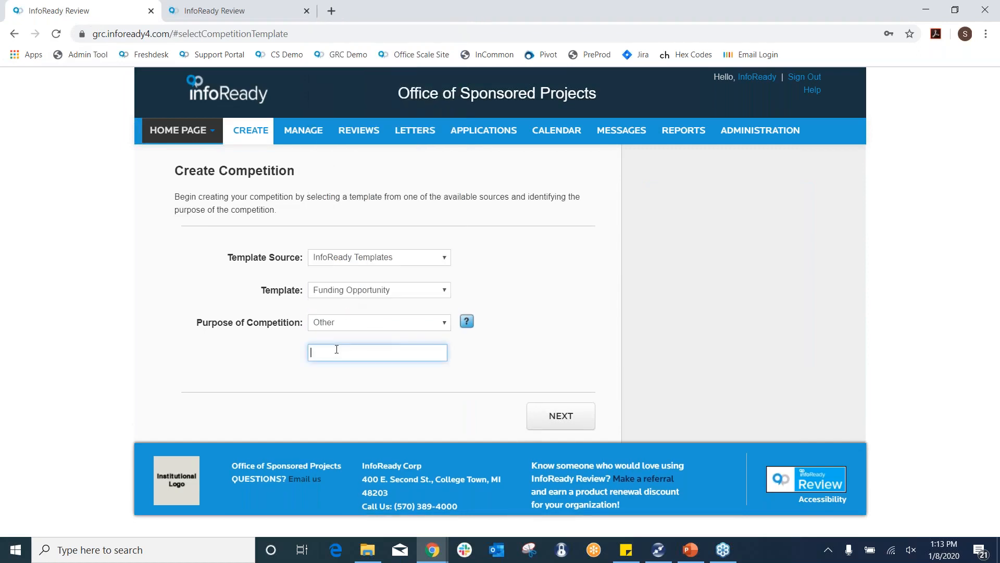
{"action": "type", "text": "test"}
{"action": "left_click", "coordinate": [561, 416]}
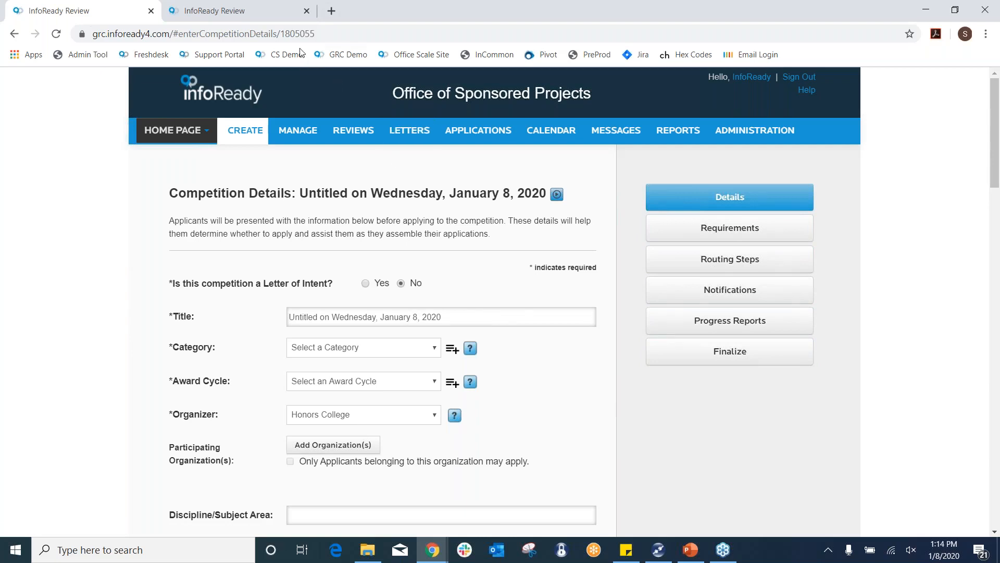
Return to the new competition form on the cs.infoready4.com site and title the competition "Test"
{"action": "left_click", "coordinate": [266, 18]}
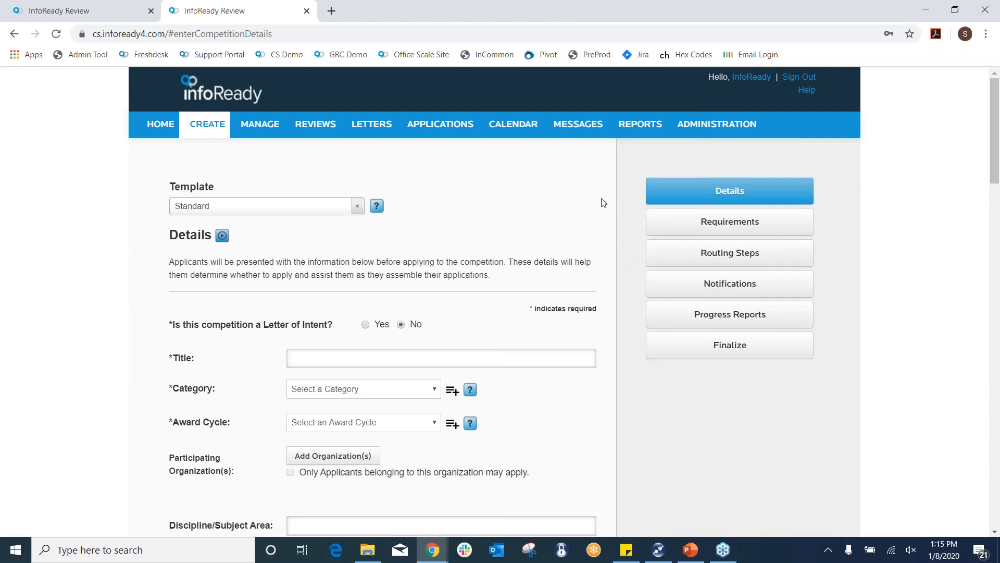
{"action": "scroll", "coordinate": [407, 216], "scroll_direction": "down", "scroll_amount": 3}
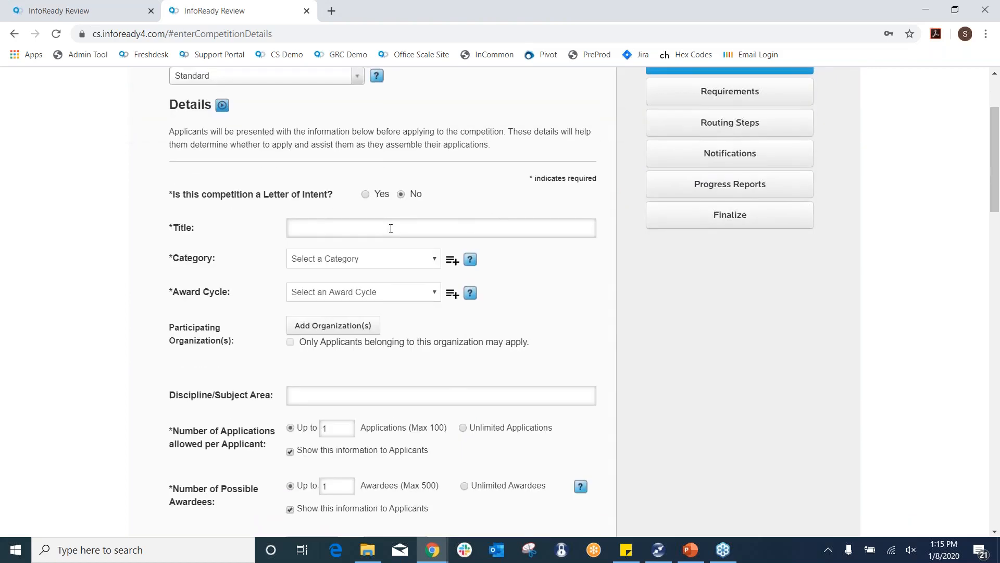
{"action": "left_click", "coordinate": [390, 228]}
{"action": "type", "text": "Test"}
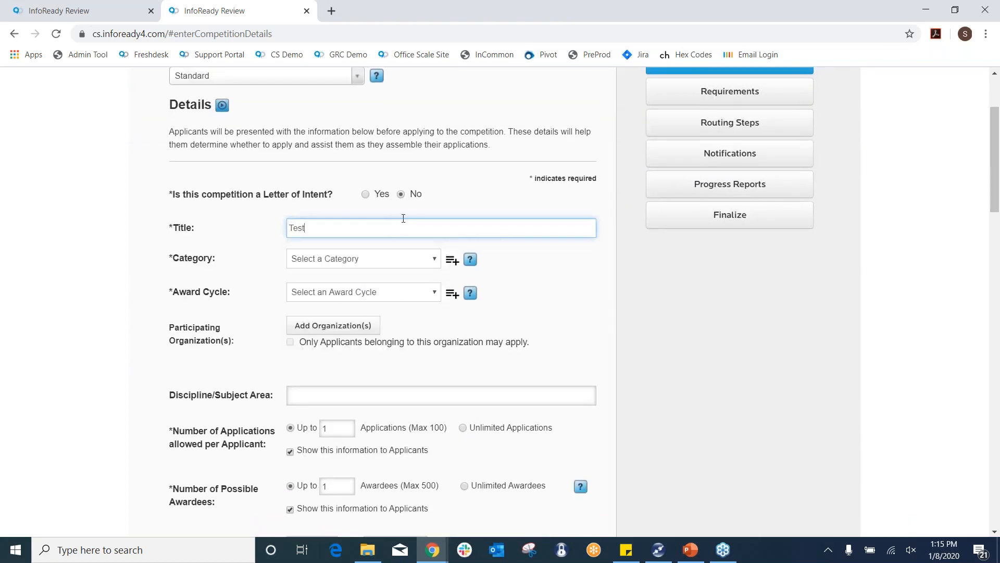
Set the competition's category to CATEGORY and its award cycle to AWARD CYCLE
{"action": "scroll", "coordinate": [407, 208], "scroll_direction": "down", "scroll_amount": 1}
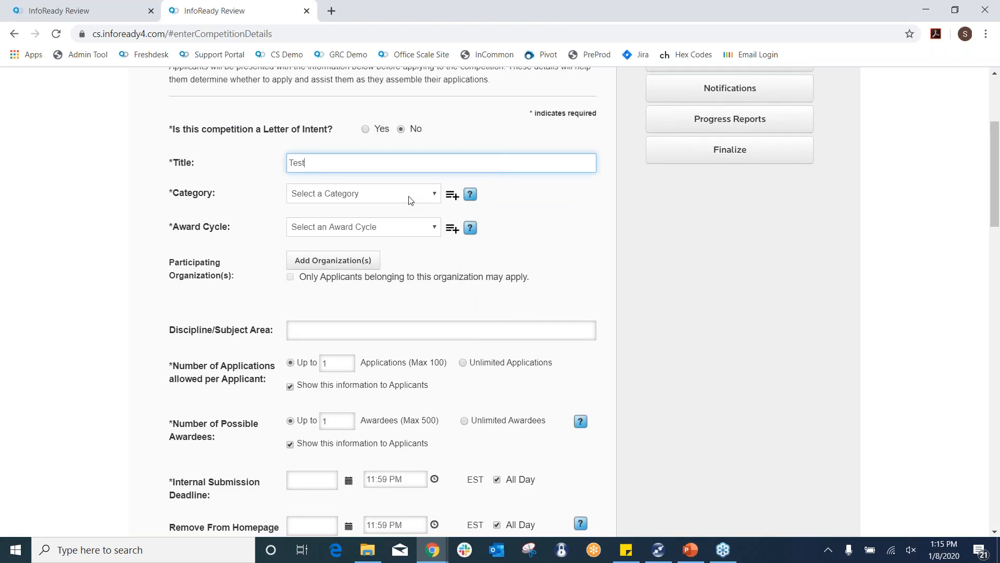
{"action": "left_click", "coordinate": [409, 198]}
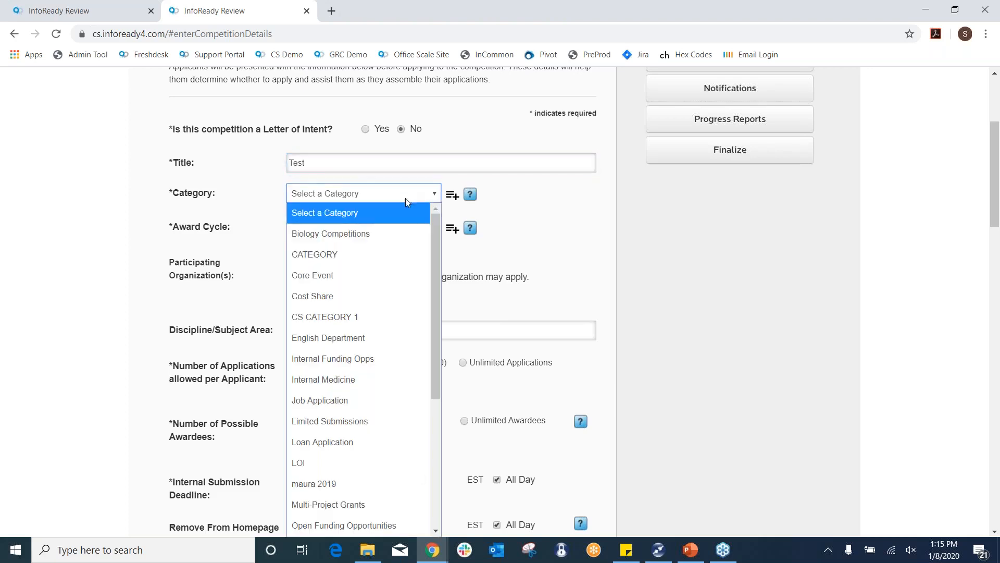
{"action": "left_click", "coordinate": [378, 254]}
{"action": "left_click", "coordinate": [390, 227]}
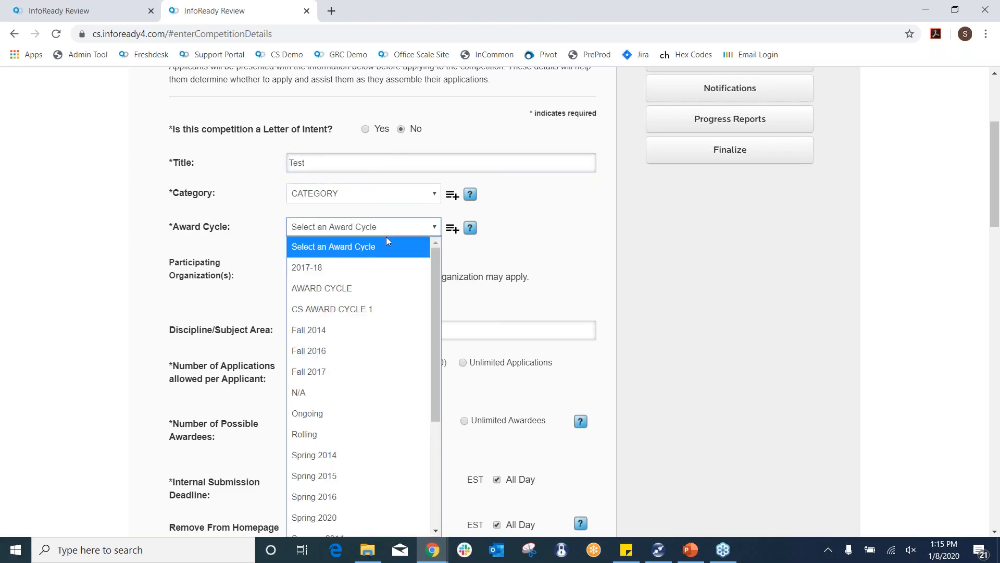
{"action": "left_click", "coordinate": [374, 288]}
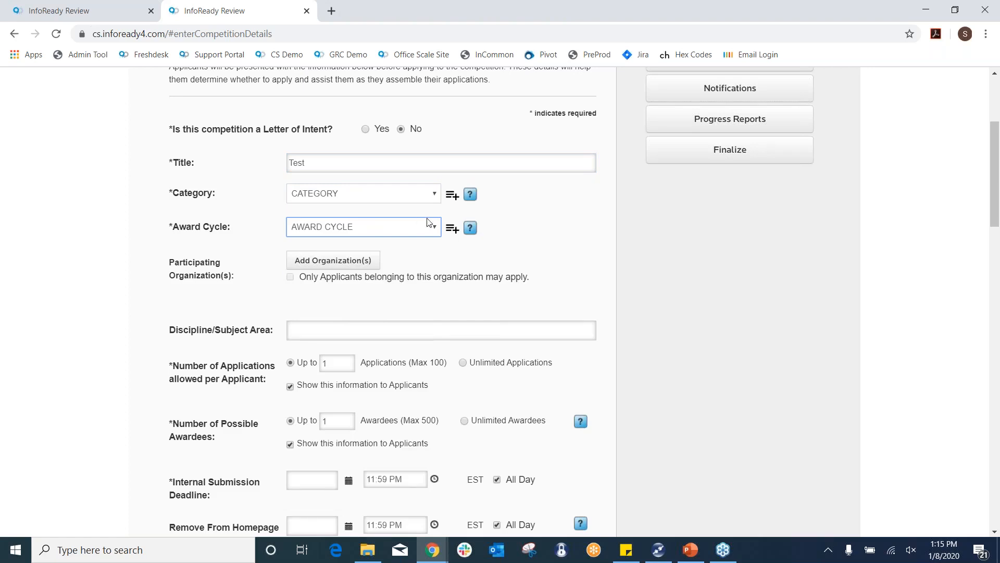
Allow unlimited applications per applicant and unlimited awardees for the competition
{"action": "scroll", "coordinate": [544, 240], "scroll_direction": "down", "scroll_amount": 1}
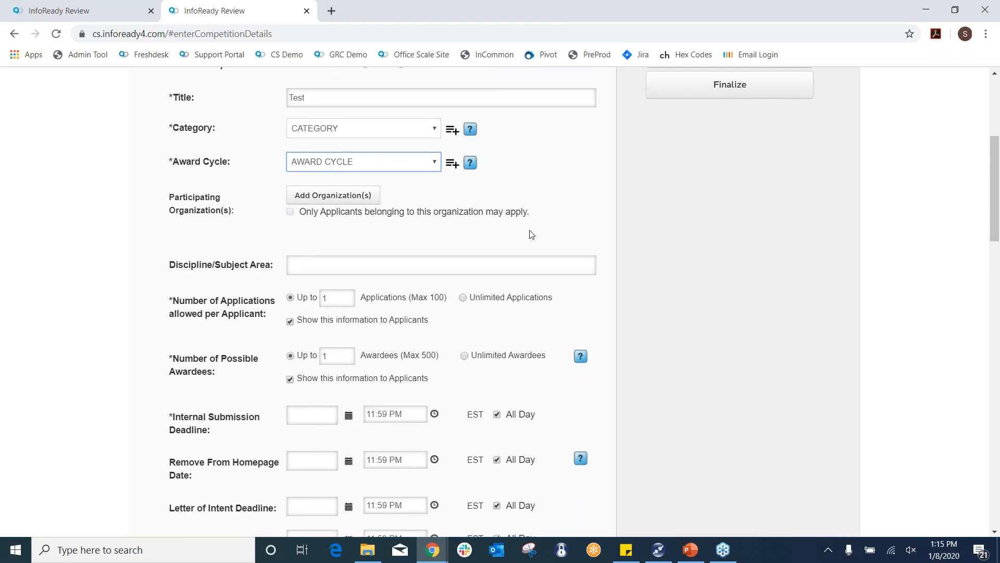
{"action": "scroll", "coordinate": [531, 234], "scroll_direction": "down", "scroll_amount": 1}
{"action": "scroll", "coordinate": [532, 235], "scroll_direction": "down", "scroll_amount": 2}
{"action": "scroll", "coordinate": [437, 209], "scroll_direction": "up", "scroll_amount": 1}
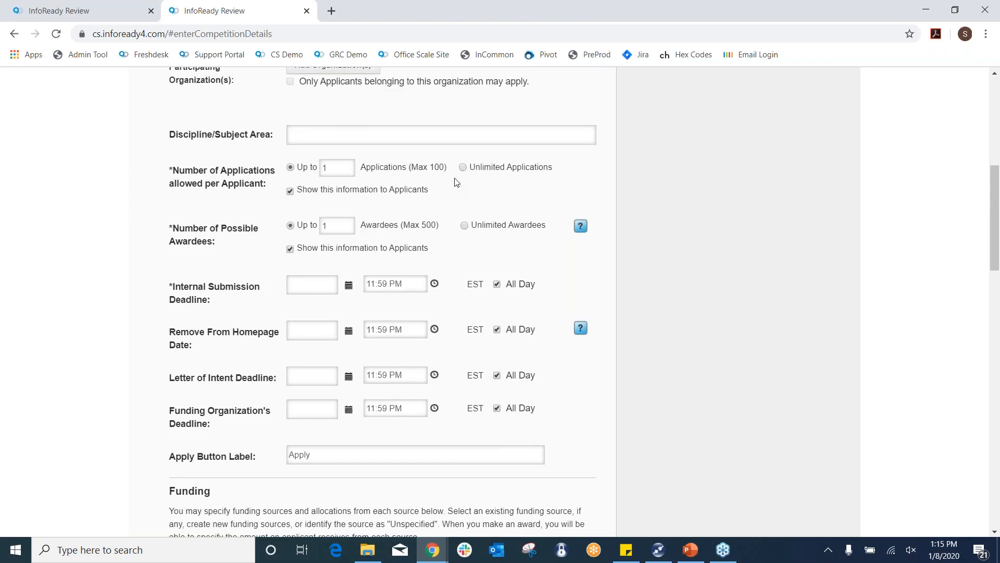
{"action": "left_click", "coordinate": [463, 167]}
{"action": "left_click", "coordinate": [463, 226]}
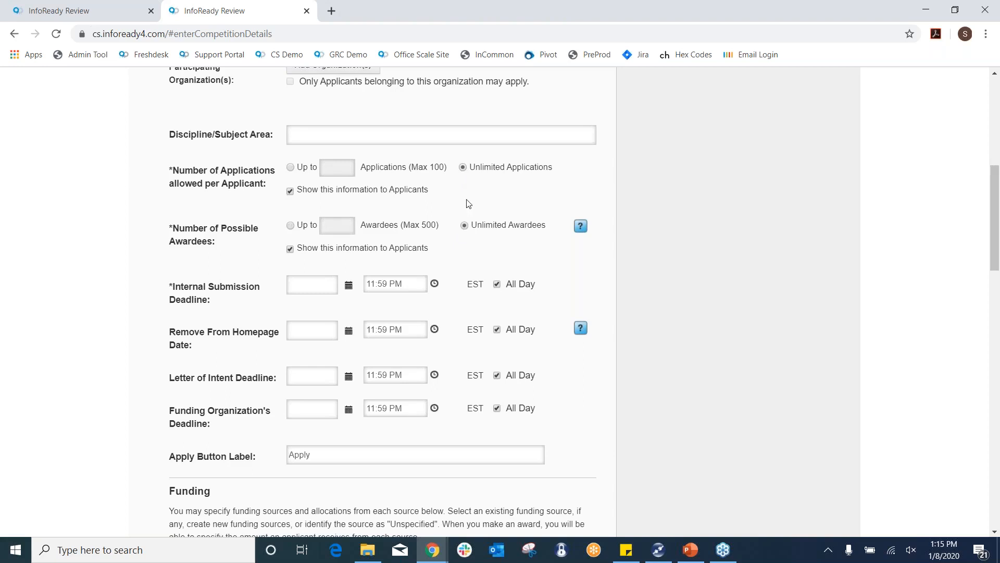
Set the internal submission deadline to 01/09/2020 and the remove-from-homepage date to 01/07/2020
{"action": "scroll", "coordinate": [467, 208], "scroll_direction": "down", "scroll_amount": 3}
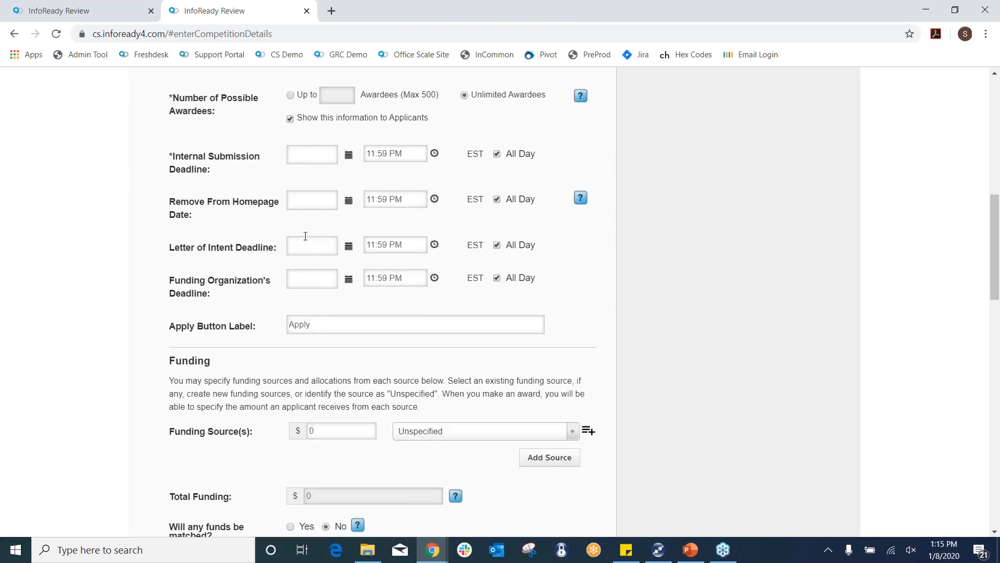
{"action": "left_click", "coordinate": [348, 155]}
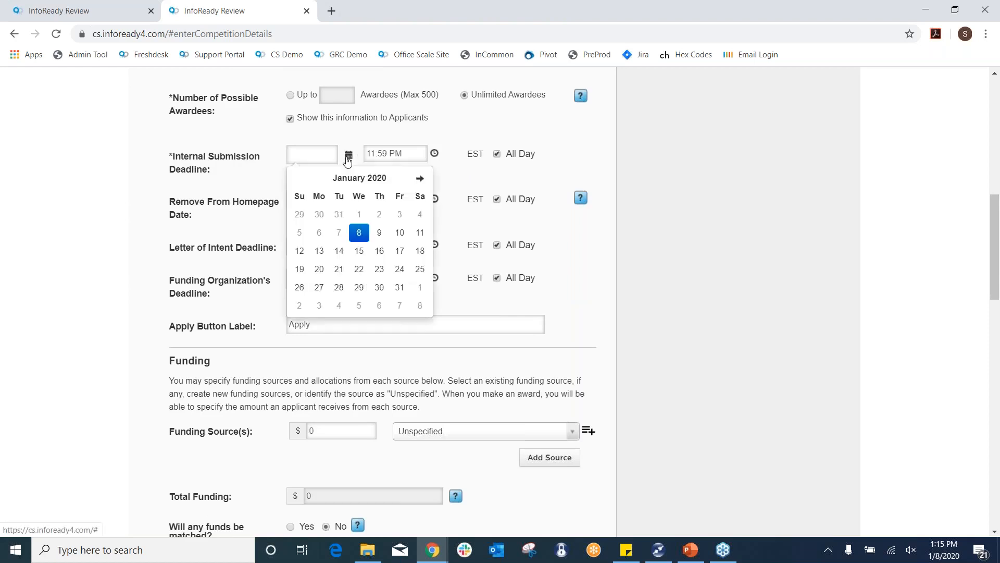
{"action": "left_click", "coordinate": [382, 233]}
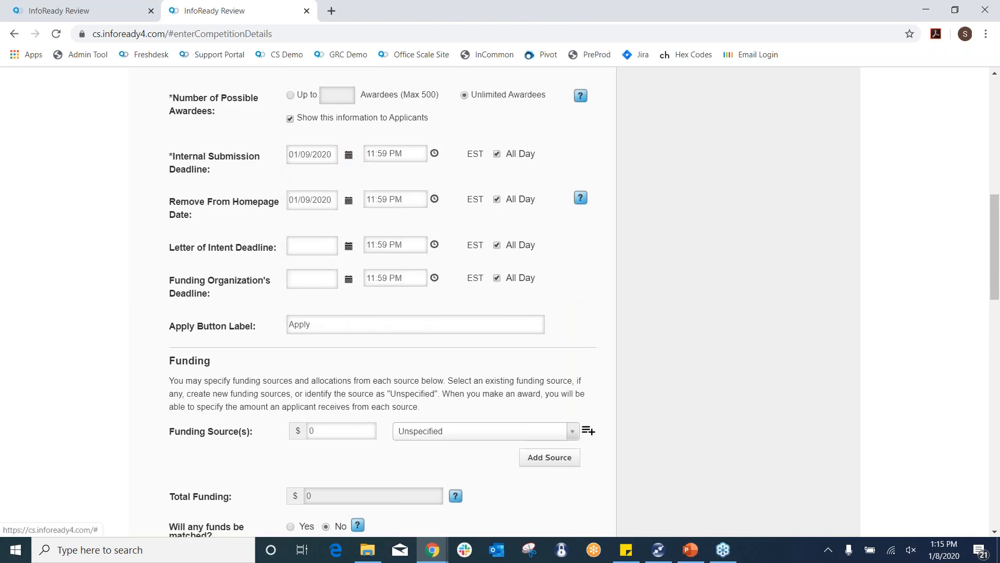
{"action": "left_click", "coordinate": [349, 202]}
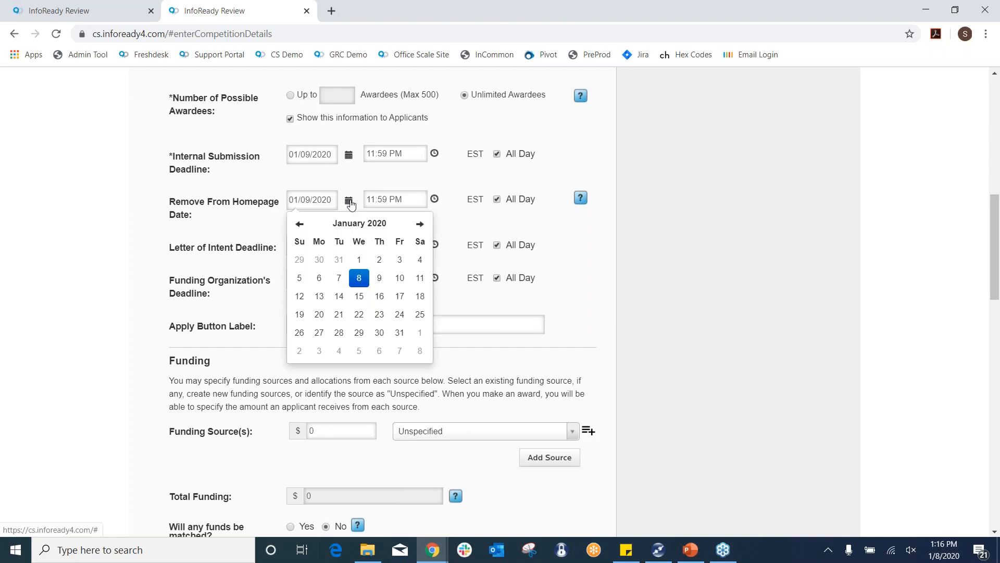
{"action": "left_click", "coordinate": [338, 277]}
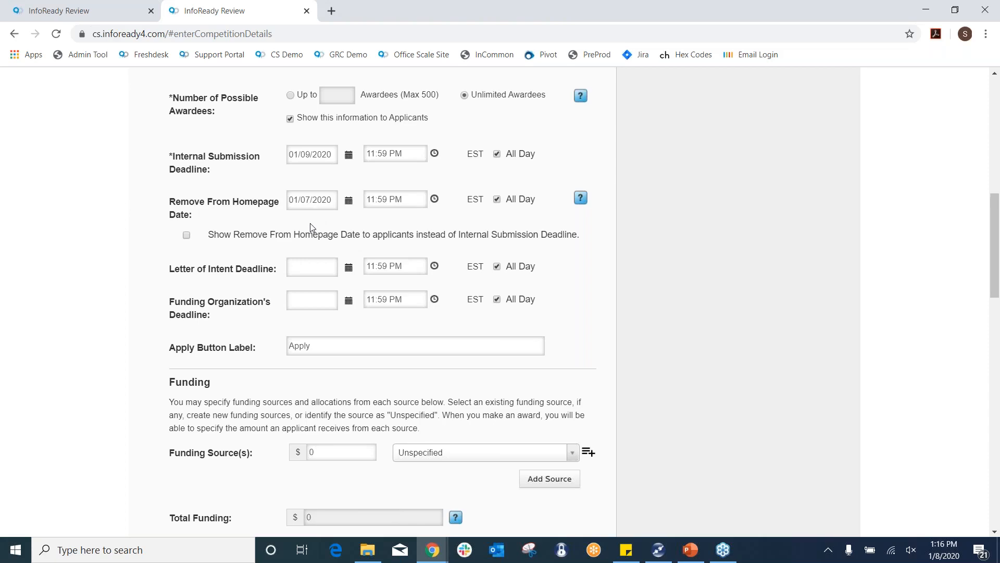
{"action": "scroll", "coordinate": [436, 249], "scroll_direction": "down", "scroll_amount": 2}
{"action": "scroll", "coordinate": [436, 249], "scroll_direction": "down", "scroll_amount": 2}
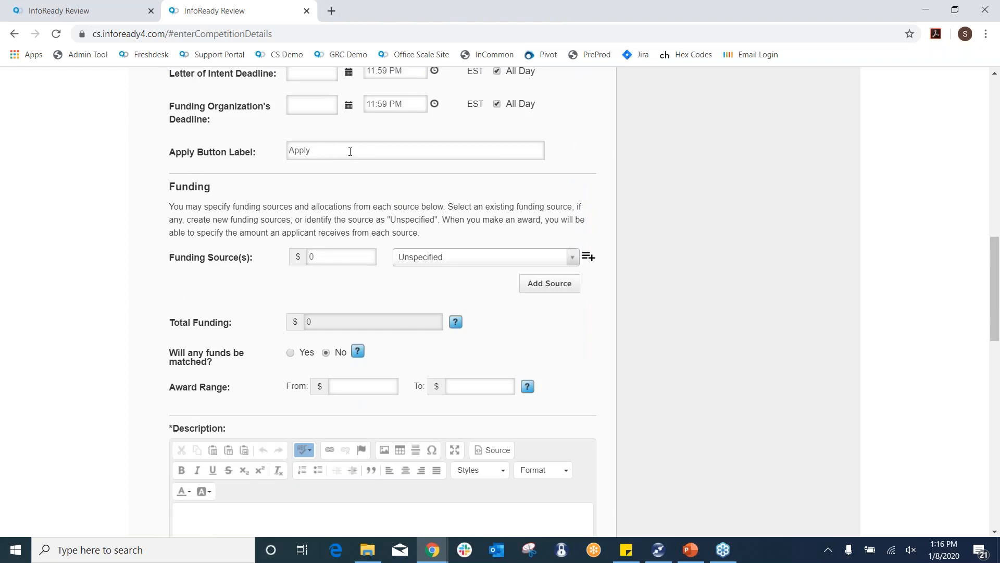
Set the first funding source to Funding Brothers with an amount of $100,000
{"action": "scroll", "coordinate": [335, 165], "scroll_direction": "down", "scroll_amount": 1}
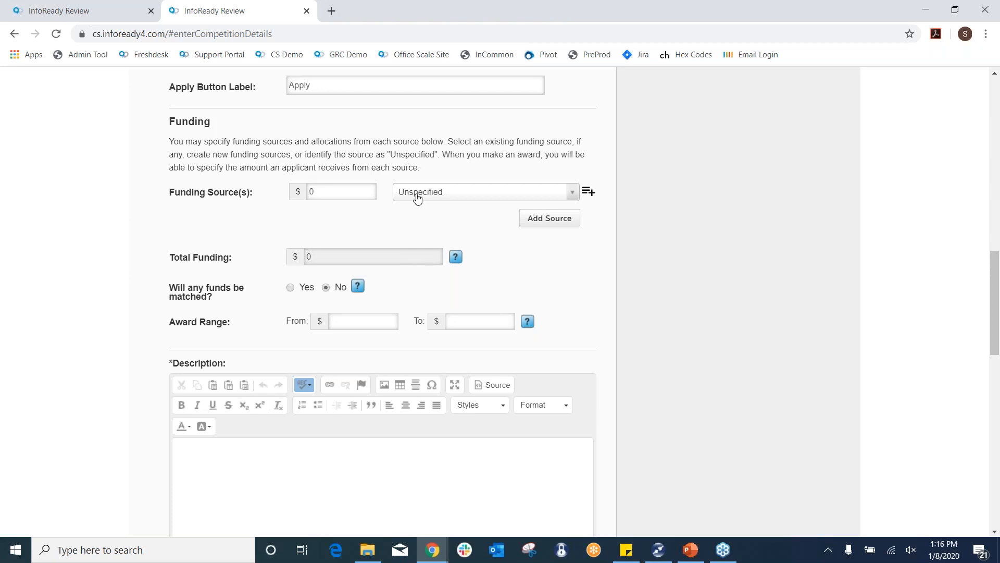
{"action": "left_click", "coordinate": [476, 198]}
{"action": "left_click", "coordinate": [448, 292]}
{"action": "left_click", "coordinate": [310, 191]}
{"action": "type", "text": "100,0"}
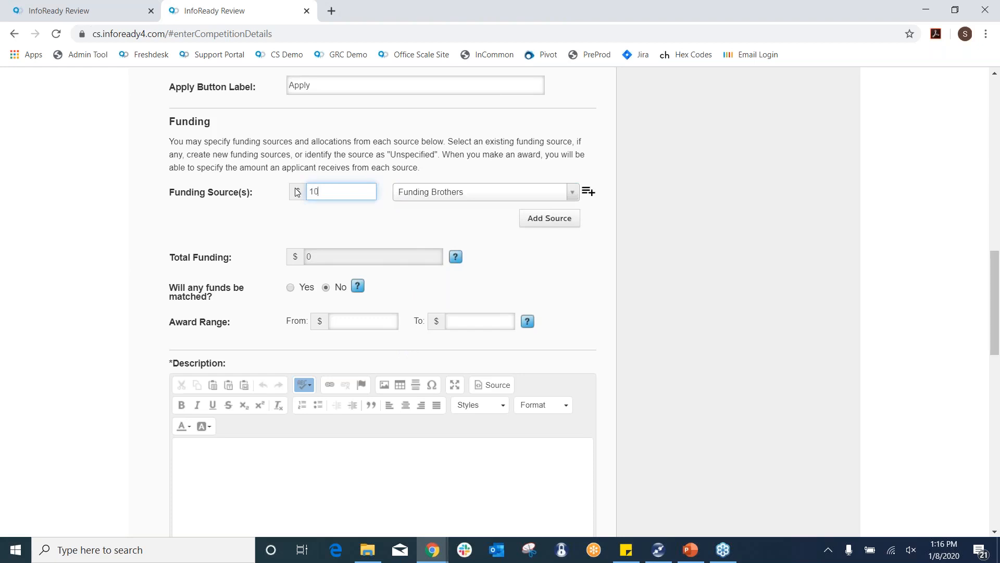
{"action": "type", "text": "00"}
Add a second funding source of $50,000 from FUNDING ORGANIZATION
{"action": "left_click", "coordinate": [552, 218]}
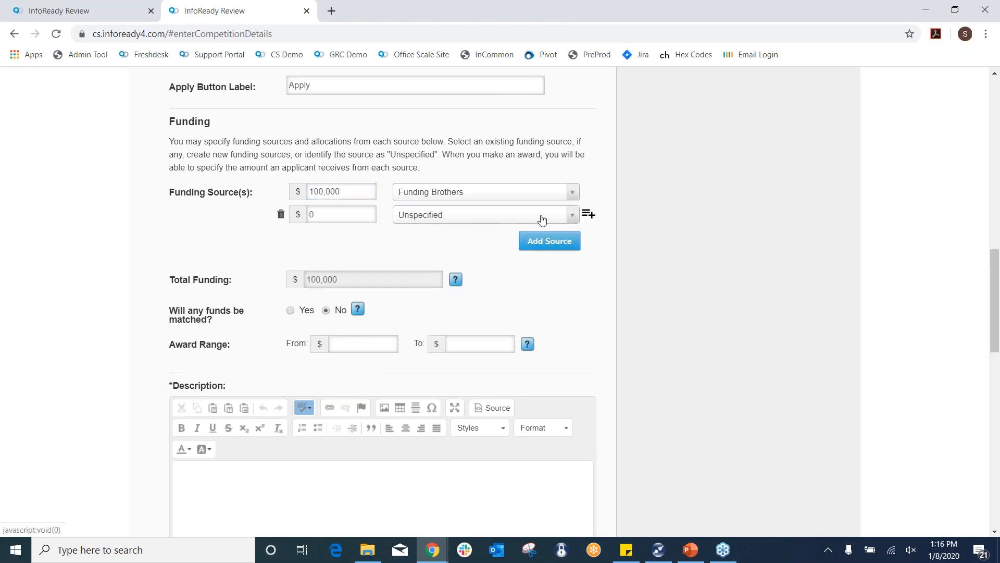
{"action": "left_click", "coordinate": [321, 214]}
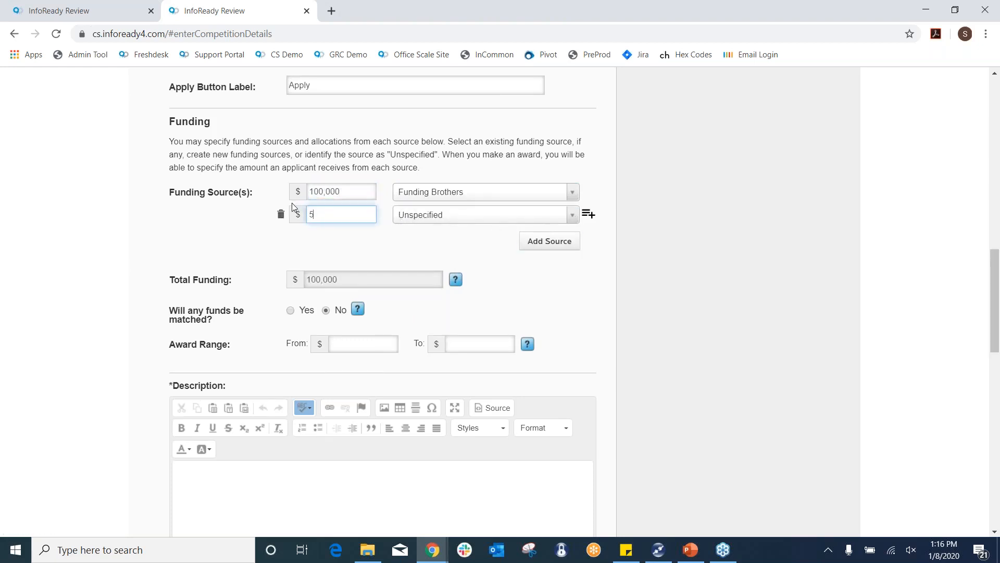
{"action": "type", "text": "50,000"}
{"action": "left_click", "coordinate": [571, 215]}
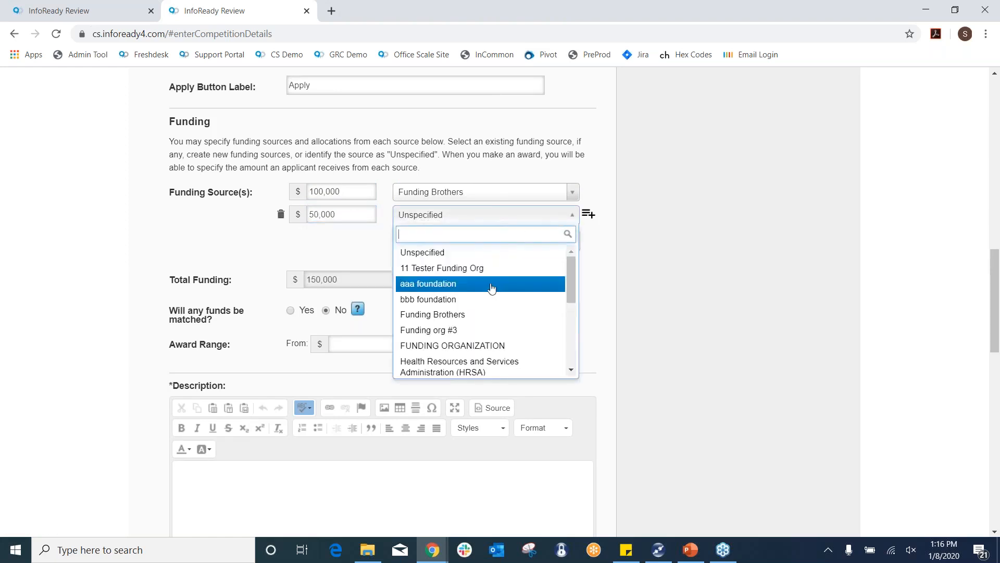
{"action": "left_click", "coordinate": [474, 346]}
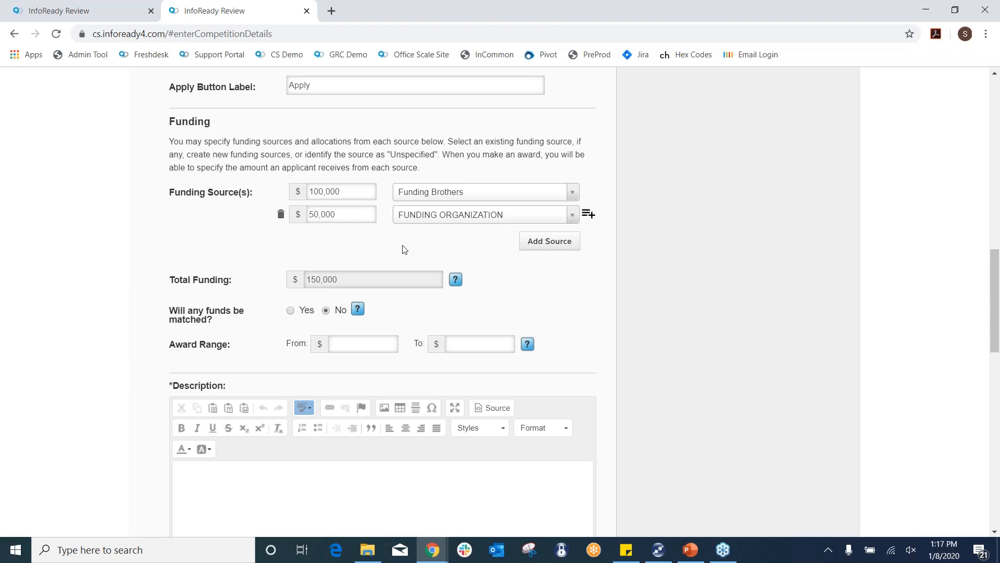
Enter "Description" as the competition's description text
{"action": "scroll", "coordinate": [417, 230], "scroll_direction": "down", "scroll_amount": 4}
{"action": "left_click", "coordinate": [398, 292]}
{"action": "type", "text": "Description"}
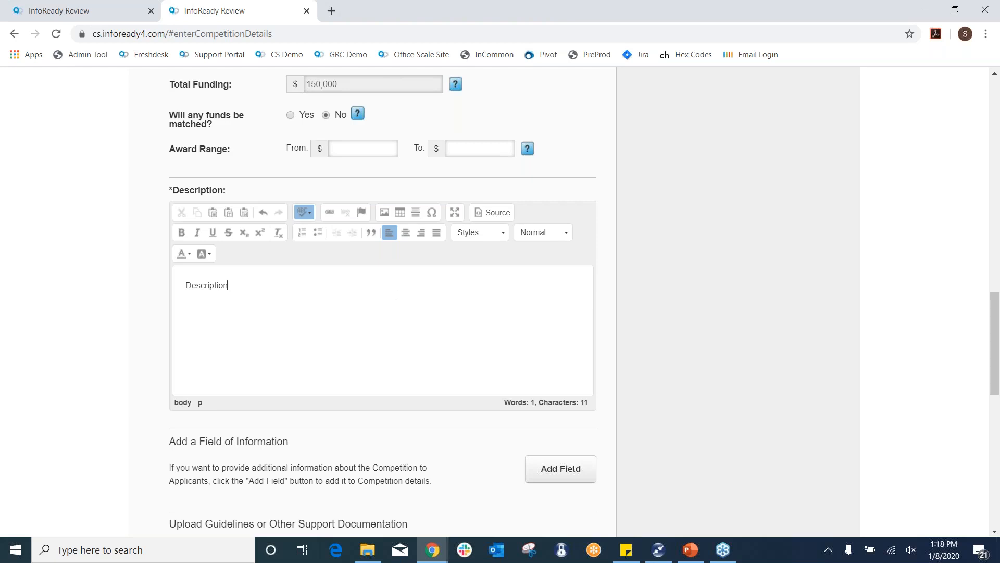
Add a text field of information labelled "Eligibility" with the text "Tenure track faculty" to the competition details
{"action": "scroll", "coordinate": [455, 291], "scroll_direction": "down", "scroll_amount": 3}
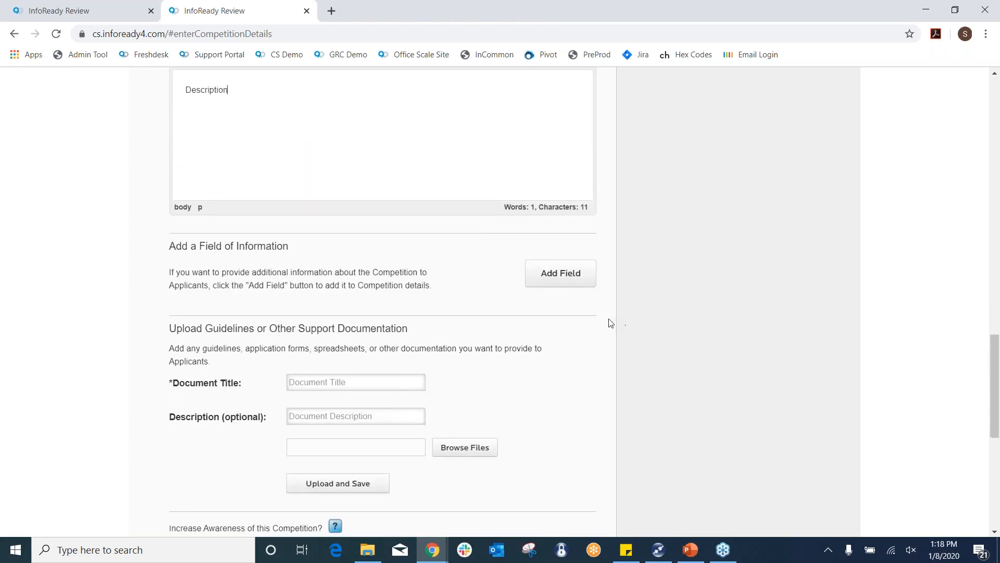
{"action": "left_click", "coordinate": [560, 273]}
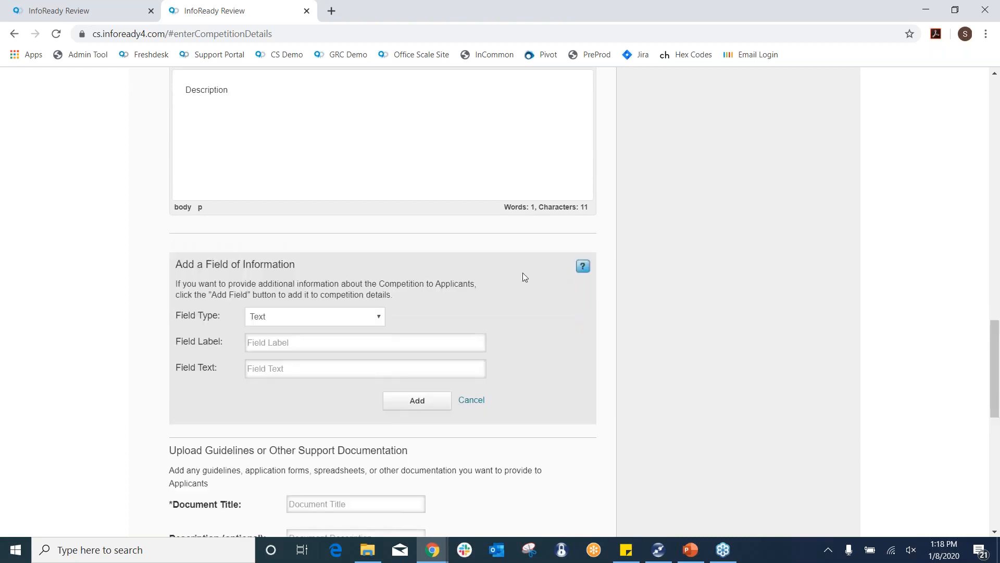
{"action": "left_click", "coordinate": [358, 252]}
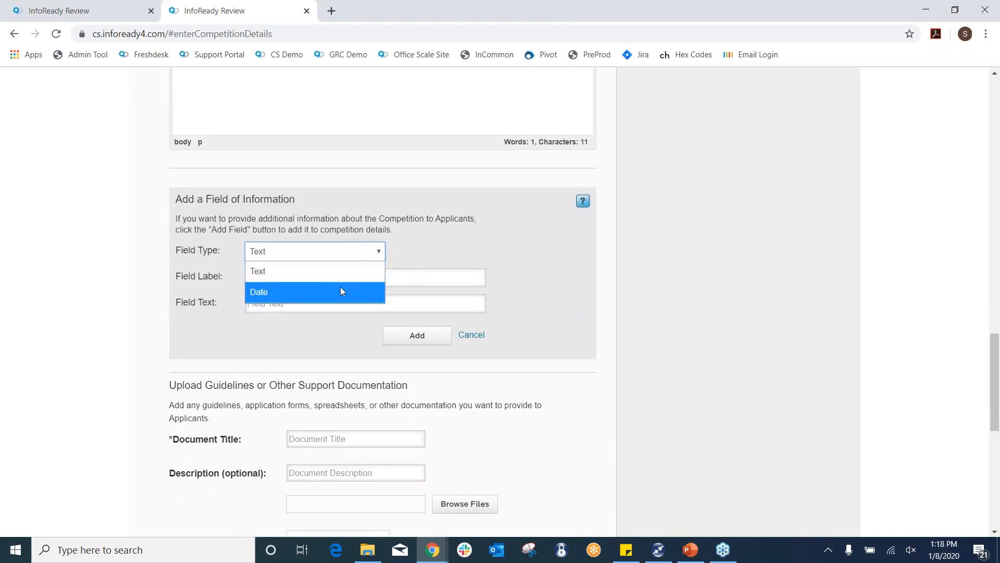
{"action": "left_click", "coordinate": [343, 270]}
{"action": "left_click", "coordinate": [325, 276]}
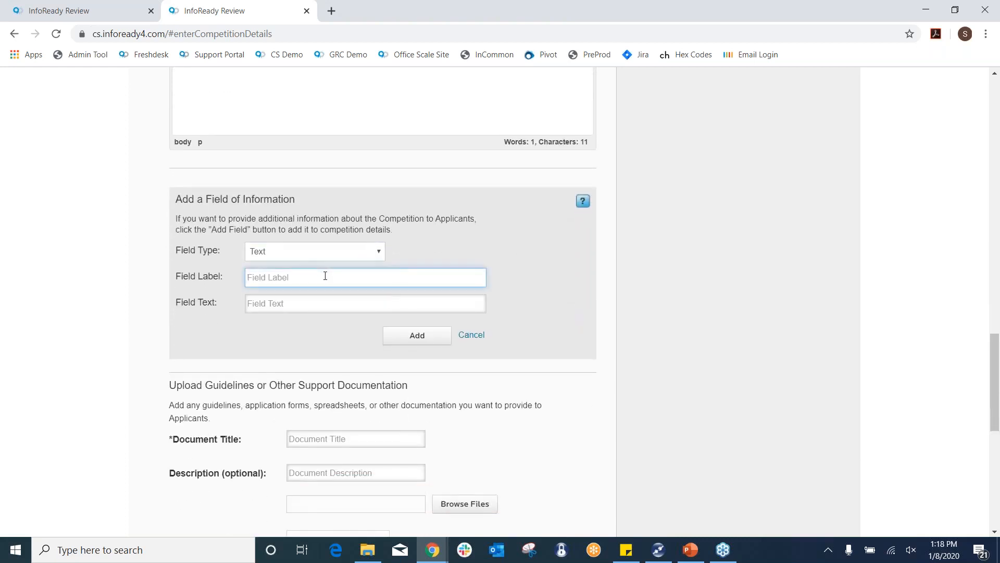
{"action": "type", "text": "Elibil"}
{"action": "key", "text": "BackSpace"}
{"action": "key", "text": "BackSpace"}
{"action": "key", "text": "BackSpace"}
{"action": "key", "text": "BackSpace"}
{"action": "type", "text": "igibility"}
{"action": "left_click", "coordinate": [409, 302]}
{"action": "type", "text": "Tenure track faculty"}
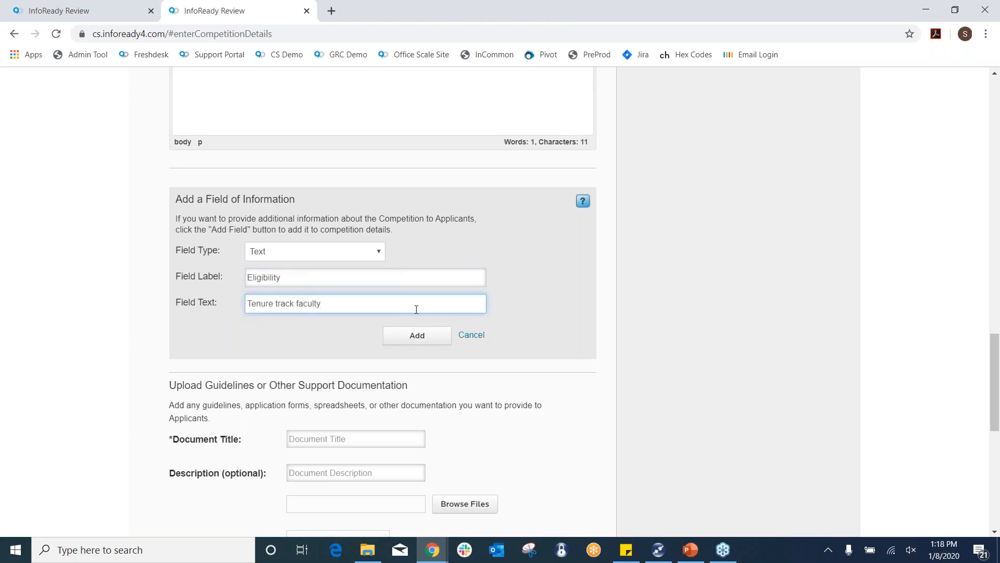
{"action": "left_click", "coordinate": [423, 335]}
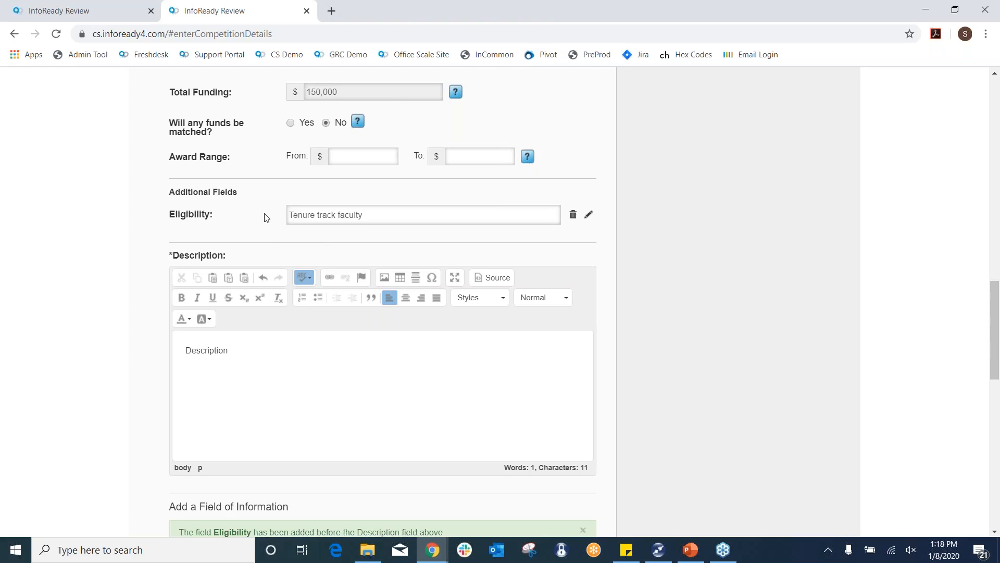
Review the competition details form, from the deadlines and funding to the document upload, awareness and co-administrator sections
{"action": "scroll", "coordinate": [338, 242], "scroll_direction": "down", "scroll_amount": 5}
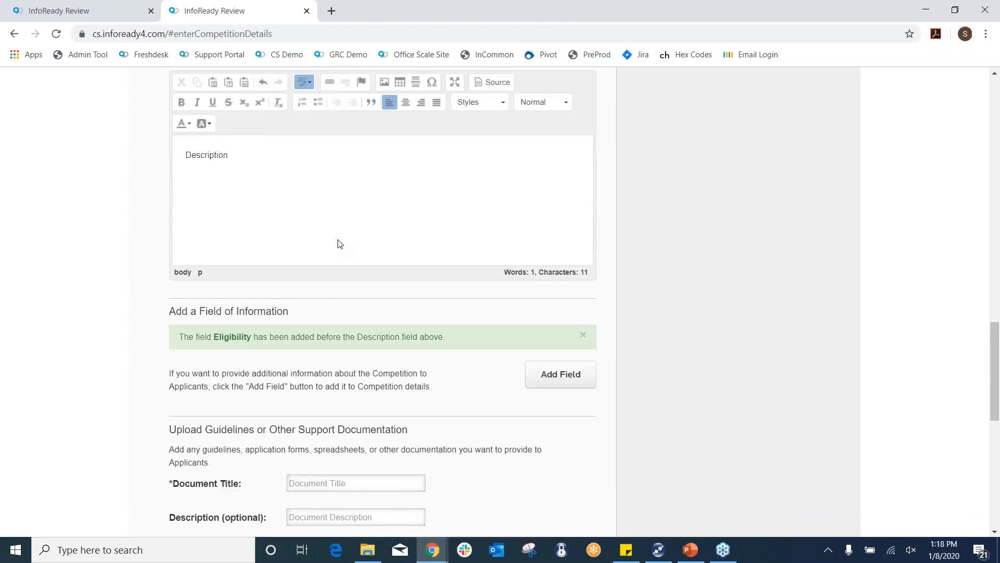
{"action": "scroll", "coordinate": [340, 246], "scroll_direction": "down", "scroll_amount": 4}
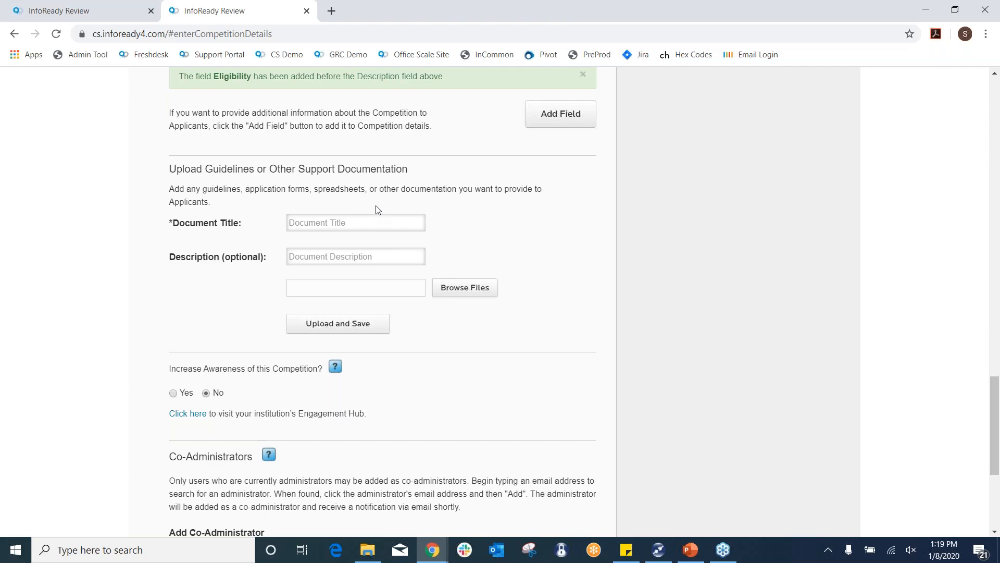
{"action": "scroll", "coordinate": [380, 221], "scroll_direction": "down", "scroll_amount": 3}
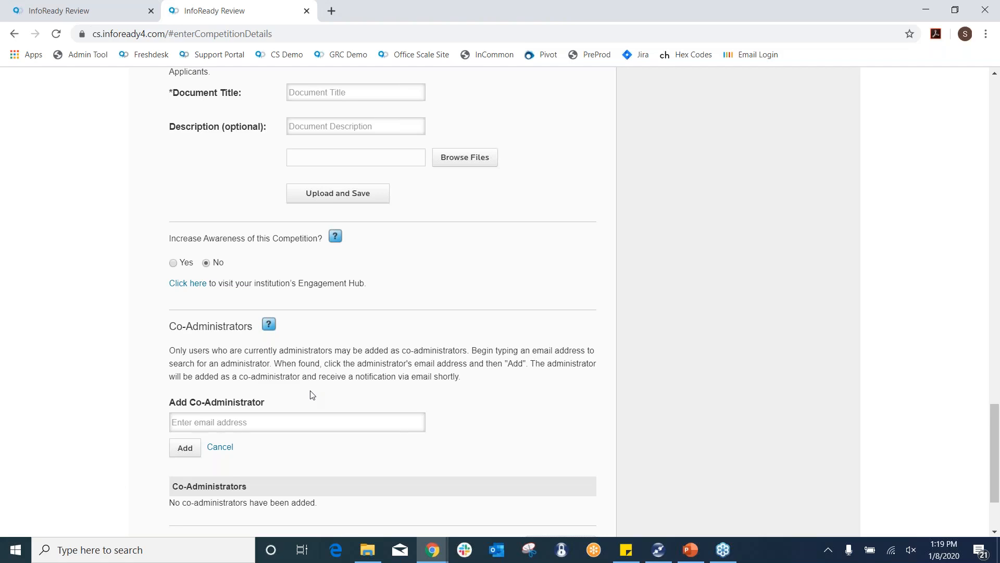
{"action": "scroll", "coordinate": [329, 376], "scroll_direction": "up", "scroll_amount": 15}
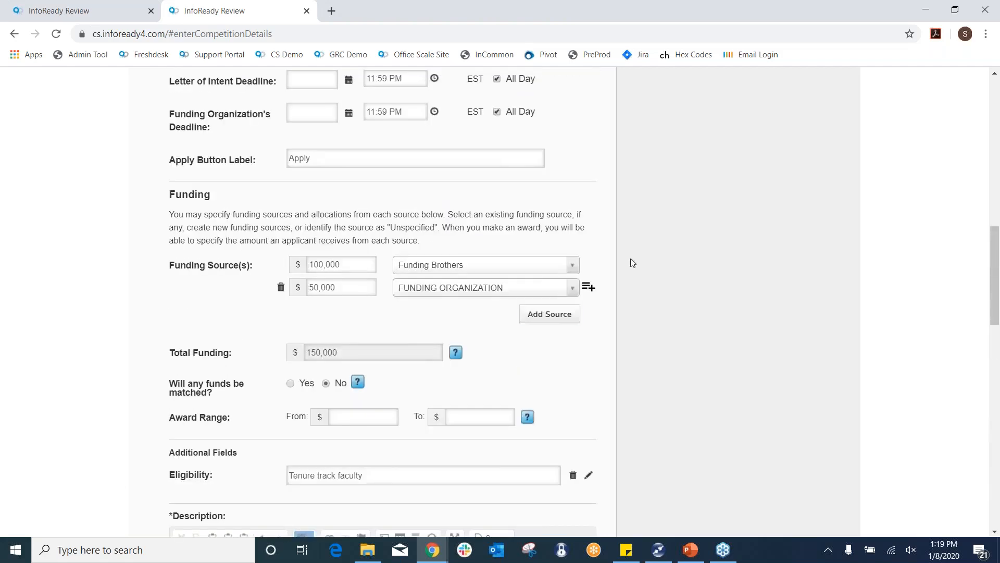
{"action": "scroll", "coordinate": [599, 266], "scroll_direction": "up", "scroll_amount": 4}
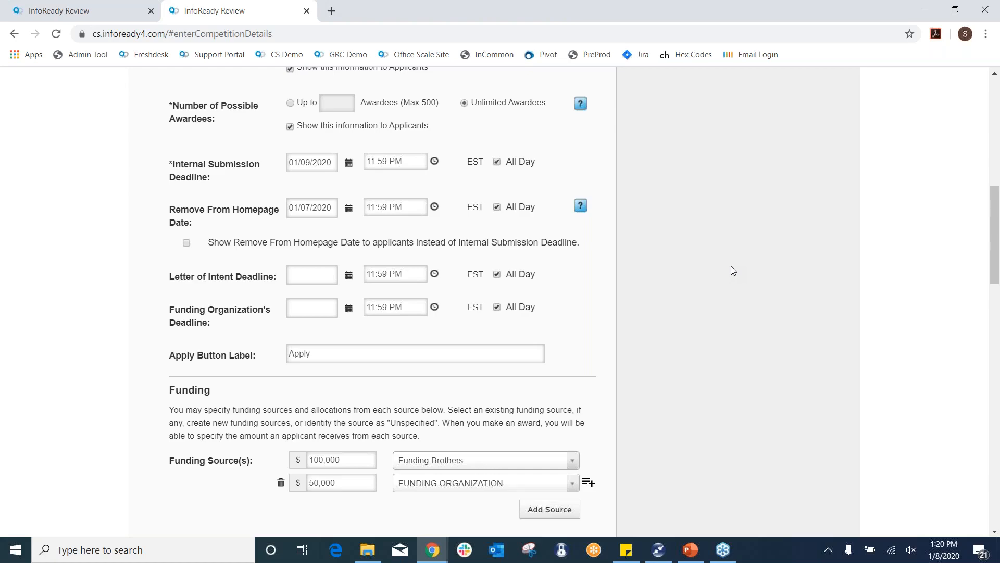
{"action": "scroll", "coordinate": [589, 284], "scroll_direction": "down", "scroll_amount": 2}
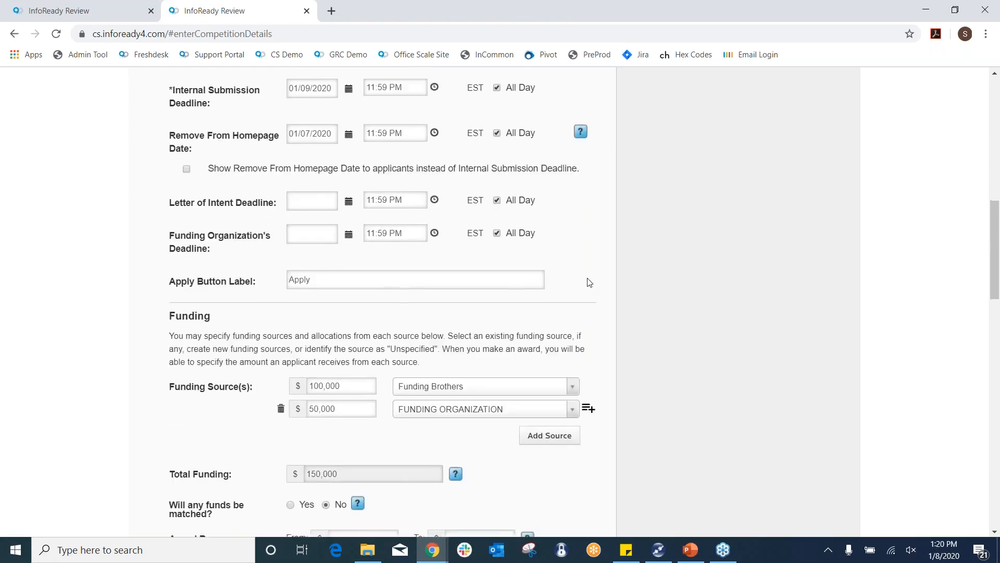
{"action": "scroll", "coordinate": [589, 283], "scroll_direction": "down", "scroll_amount": 10}
{"action": "scroll", "coordinate": [398, 254], "scroll_direction": "up", "scroll_amount": 4}
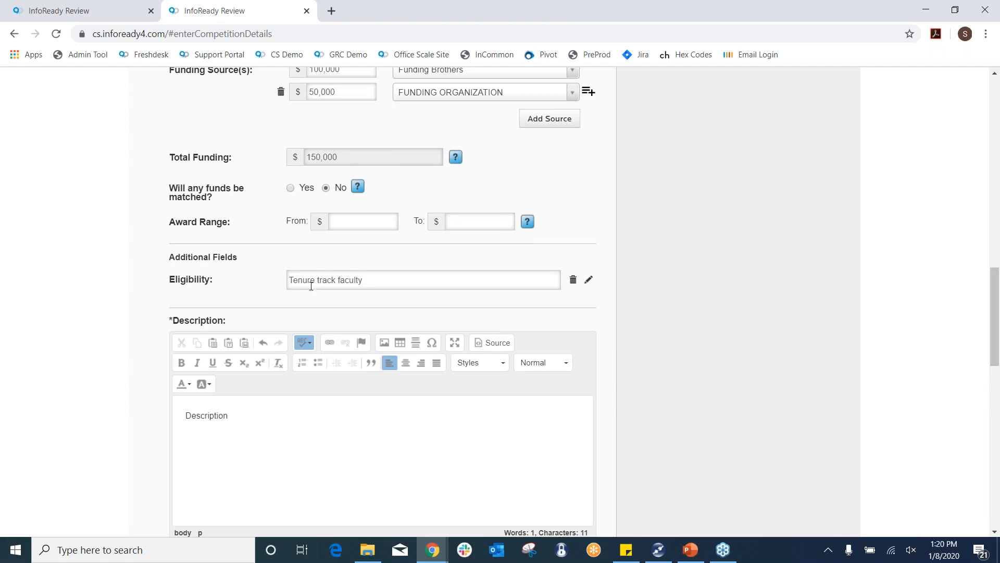
{"action": "scroll", "coordinate": [411, 391], "scroll_direction": "down", "scroll_amount": 10}
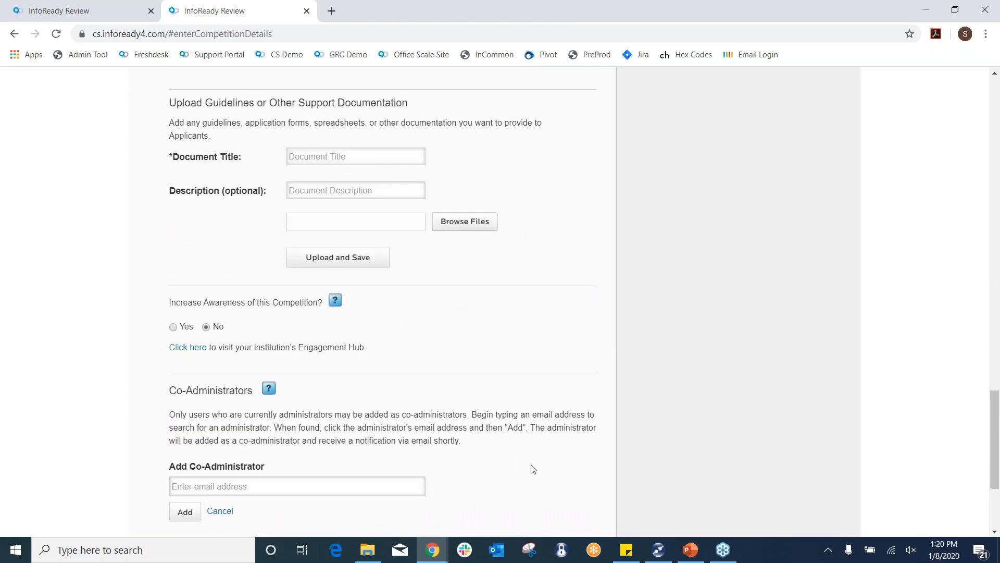
Proceed from the competition details to the application requirements and look over the default applicant and proposal fields
{"action": "scroll", "coordinate": [521, 463], "scroll_direction": "down", "scroll_amount": 3}
{"action": "left_click", "coordinate": [560, 432]}
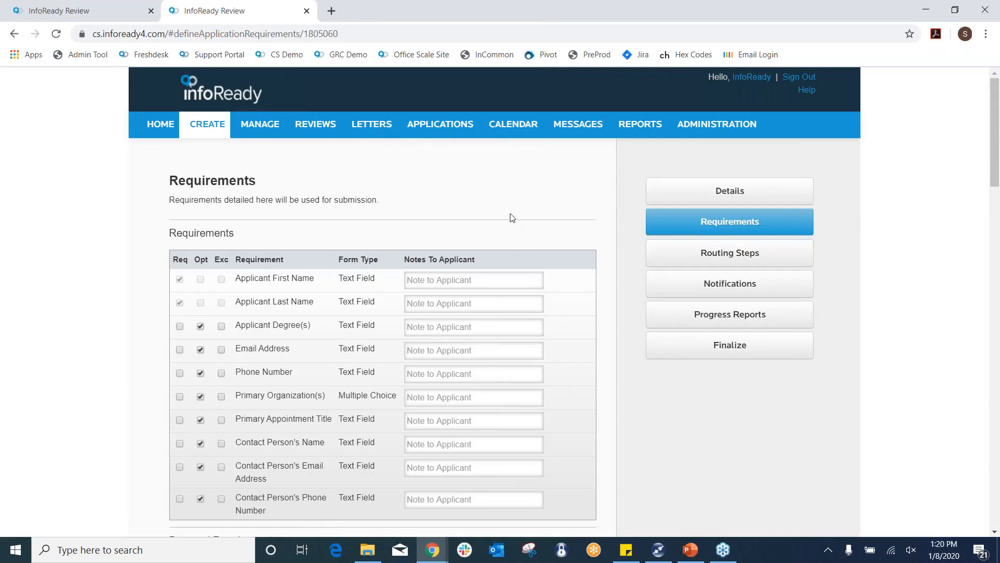
{"action": "scroll", "coordinate": [513, 224], "scroll_direction": "down", "scroll_amount": 1}
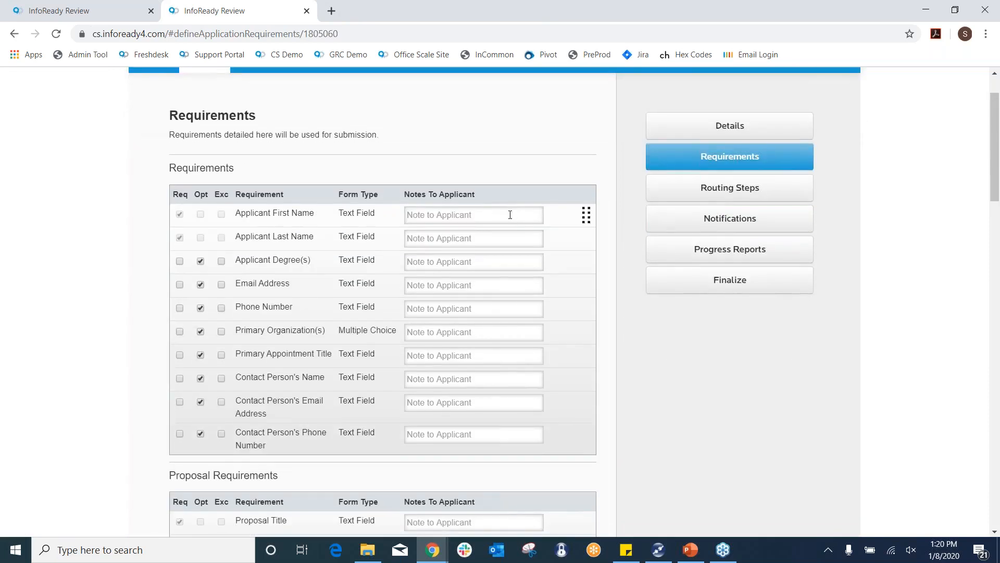
{"action": "scroll", "coordinate": [511, 215], "scroll_direction": "down", "scroll_amount": 1}
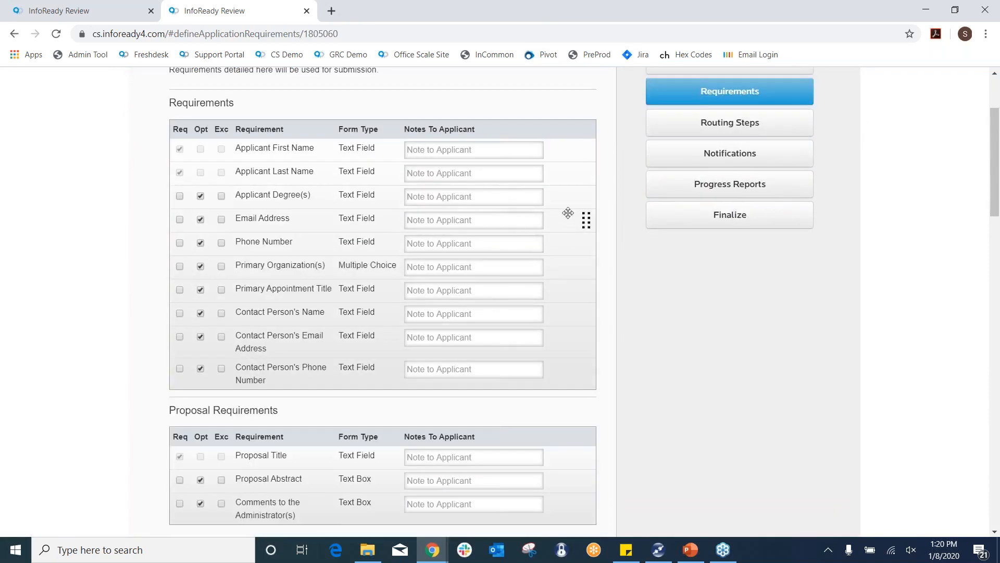
{"action": "scroll", "coordinate": [521, 219], "scroll_direction": "down", "scroll_amount": 1}
{"action": "scroll", "coordinate": [526, 205], "scroll_direction": "up", "scroll_amount": 1}
Add an applicant requirement labelled "ID #" with the form type Text Field
{"action": "scroll", "coordinate": [352, 371], "scroll_direction": "down", "scroll_amount": 4}
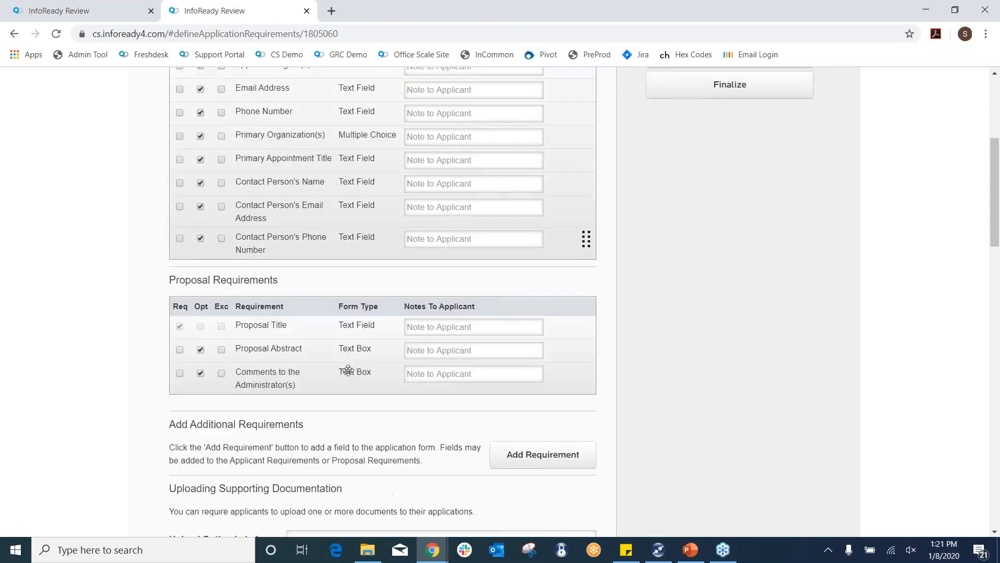
{"action": "left_click", "coordinate": [515, 396]}
{"action": "scroll", "coordinate": [508, 383], "scroll_direction": "down", "scroll_amount": 3}
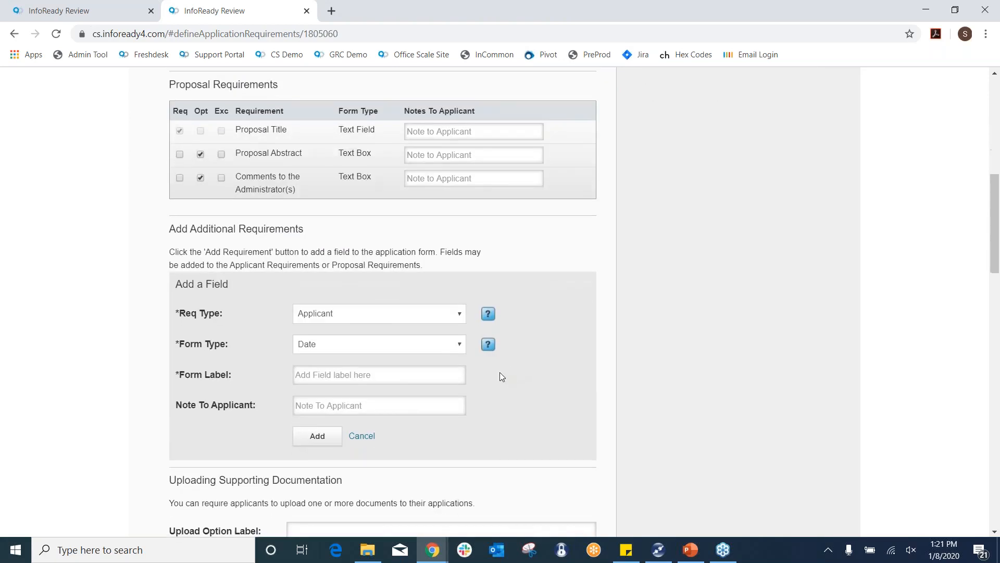
{"action": "left_click", "coordinate": [422, 350]}
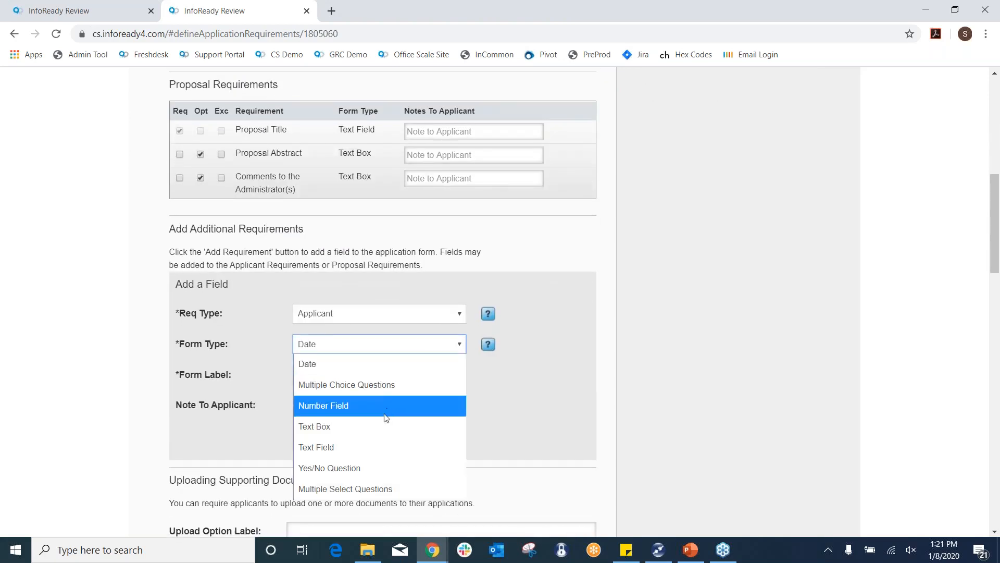
{"action": "left_click", "coordinate": [364, 446]}
{"action": "left_click", "coordinate": [359, 376]}
{"action": "type", "text": "ID #"}
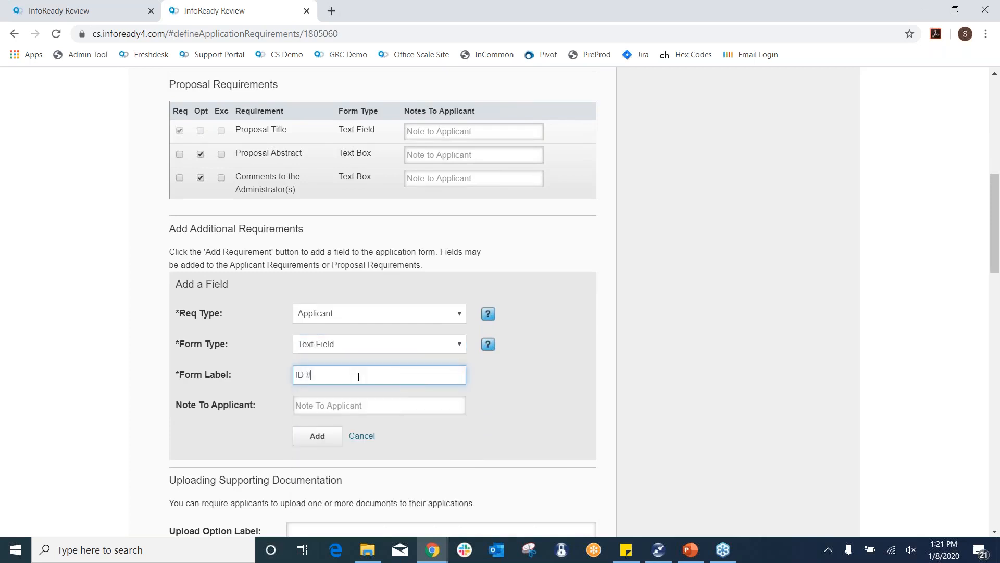
{"action": "left_click", "coordinate": [330, 437]}
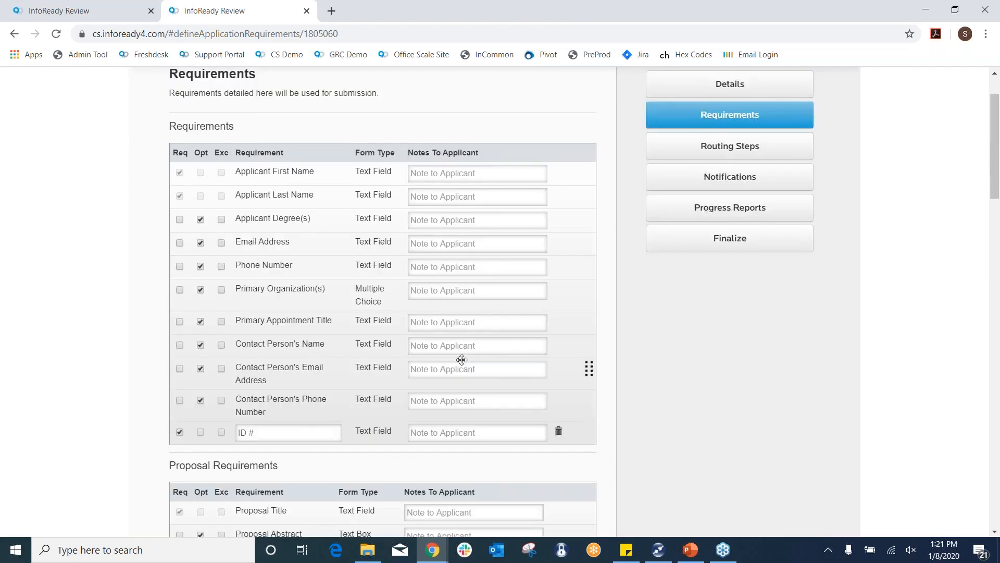
Give the Email Address requirement the note "Please use .edu address" and make Primary Organization(s) required
{"action": "scroll", "coordinate": [467, 353], "scroll_direction": "down", "scroll_amount": 3}
{"action": "scroll", "coordinate": [488, 282], "scroll_direction": "up", "scroll_amount": 2}
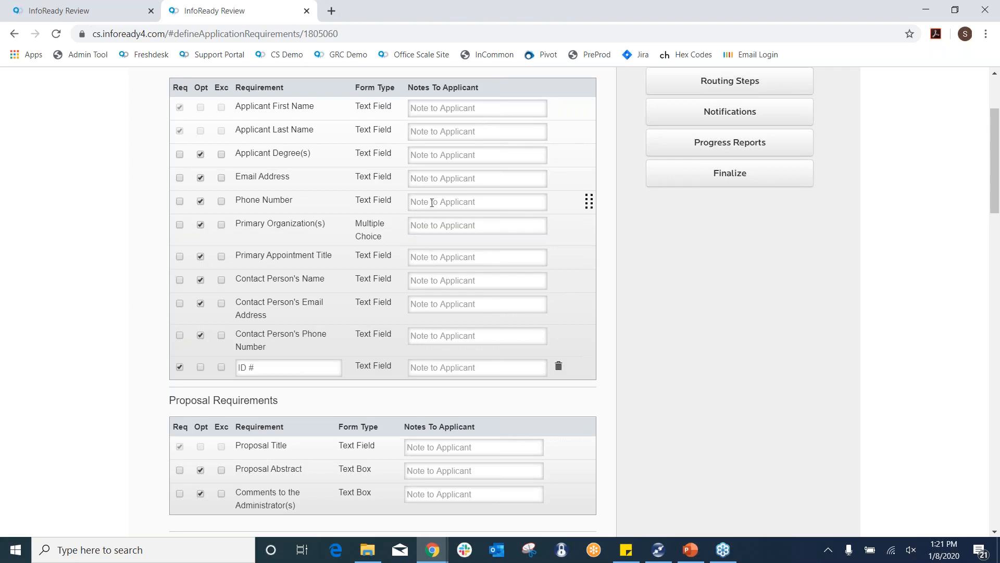
{"action": "left_click", "coordinate": [444, 173]}
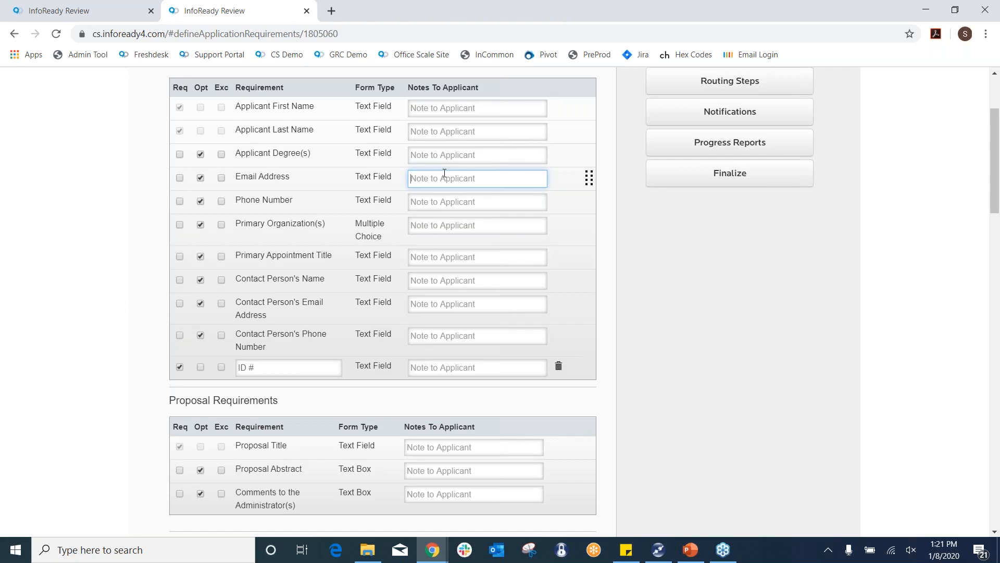
{"action": "type", "text": "Please use .edu address"}
{"action": "left_click", "coordinate": [429, 259]}
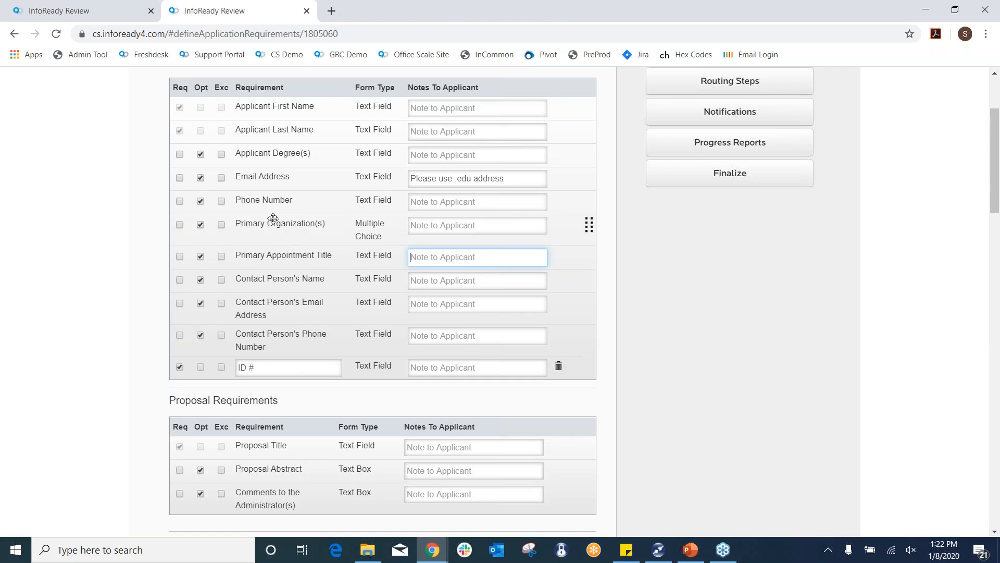
{"action": "left_click", "coordinate": [180, 226]}
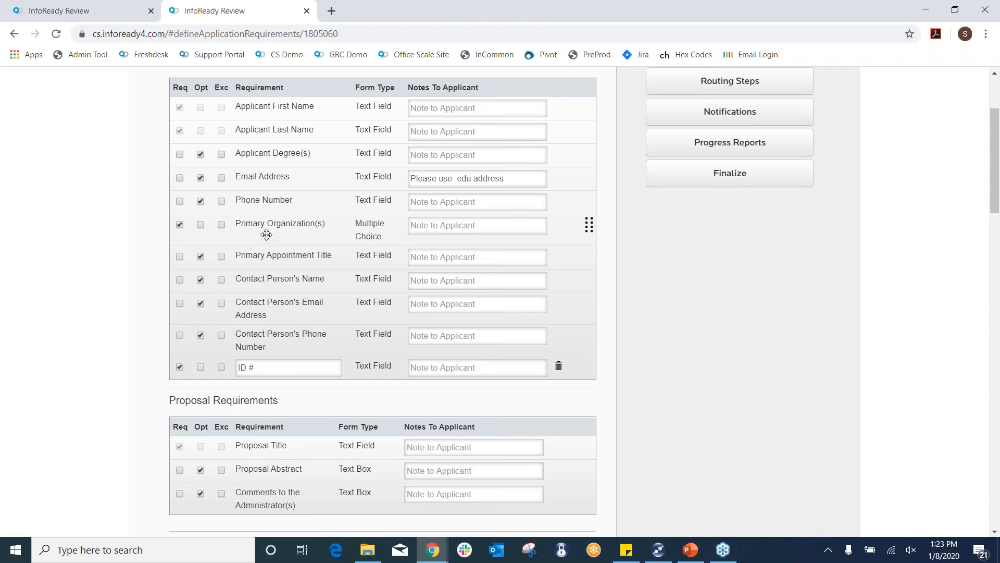
{"action": "scroll", "coordinate": [267, 235], "scroll_direction": "down", "scroll_amount": 6}
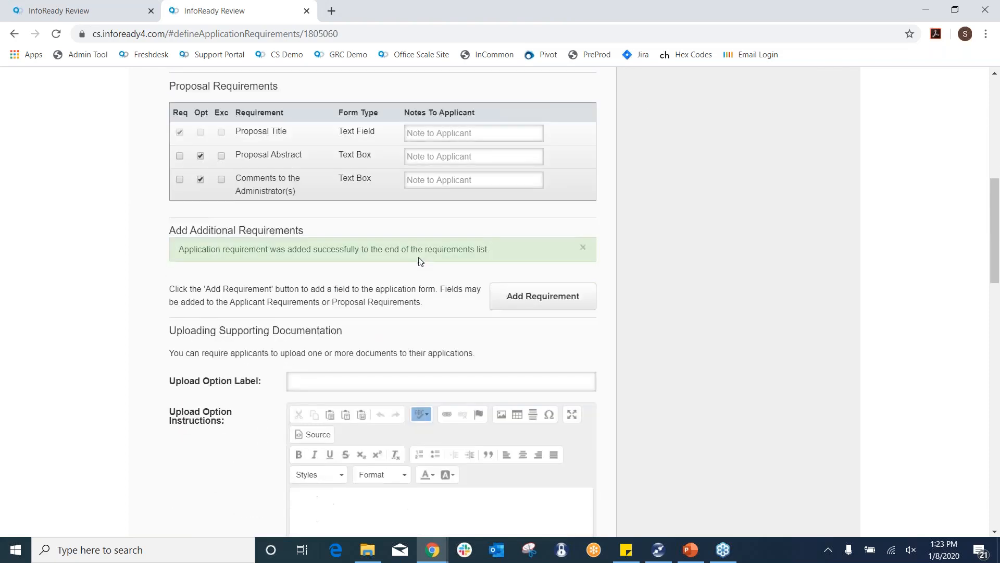
{"action": "left_click", "coordinate": [521, 295]}
{"action": "left_click", "coordinate": [425, 306]}
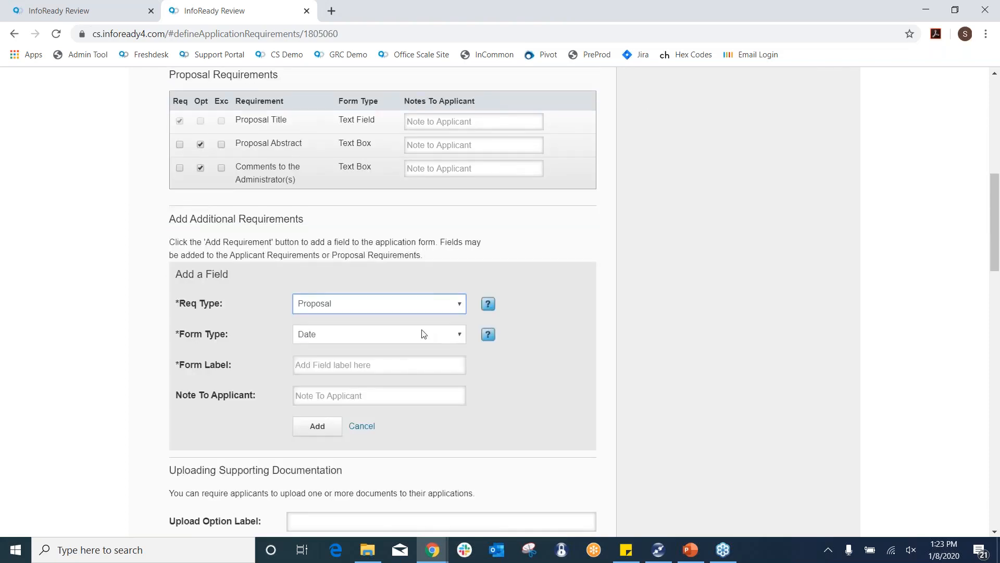
{"action": "left_click", "coordinate": [413, 334]}
{"action": "scroll", "coordinate": [437, 250], "scroll_direction": "down", "scroll_amount": 2}
{"action": "left_click", "coordinate": [448, 204]}
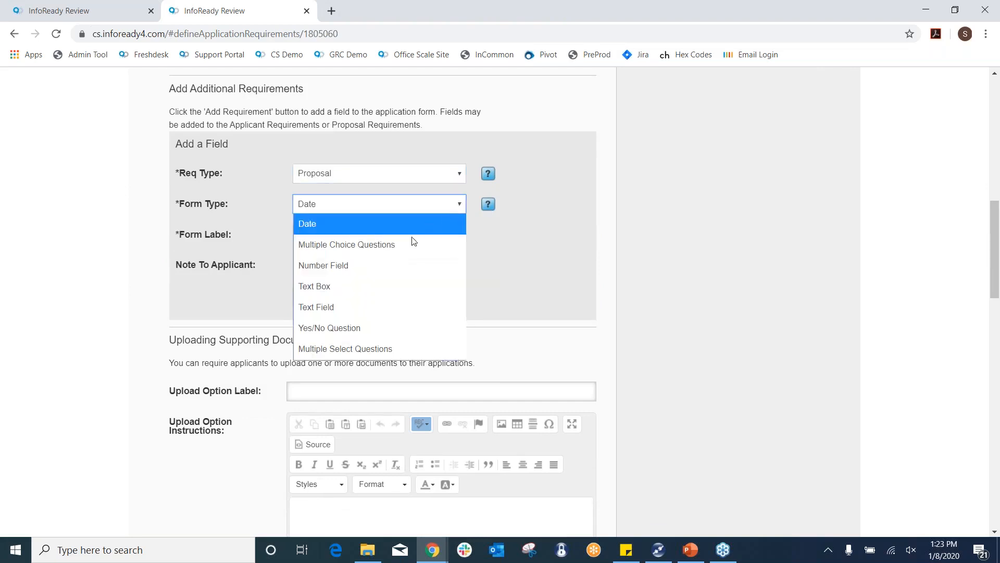
{"action": "left_click", "coordinate": [379, 282]}
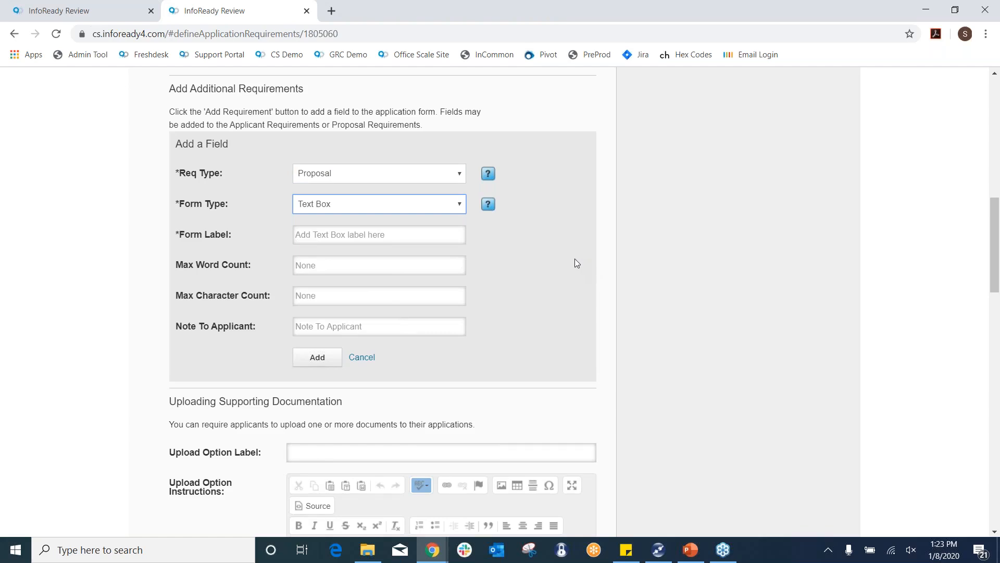
Label the first supporting document upload option "CVs" and enter "sdjfkl" as its instructions
{"action": "scroll", "coordinate": [574, 258], "scroll_direction": "down", "scroll_amount": 8}
{"action": "scroll", "coordinate": [723, 239], "scroll_direction": "up", "scroll_amount": 5}
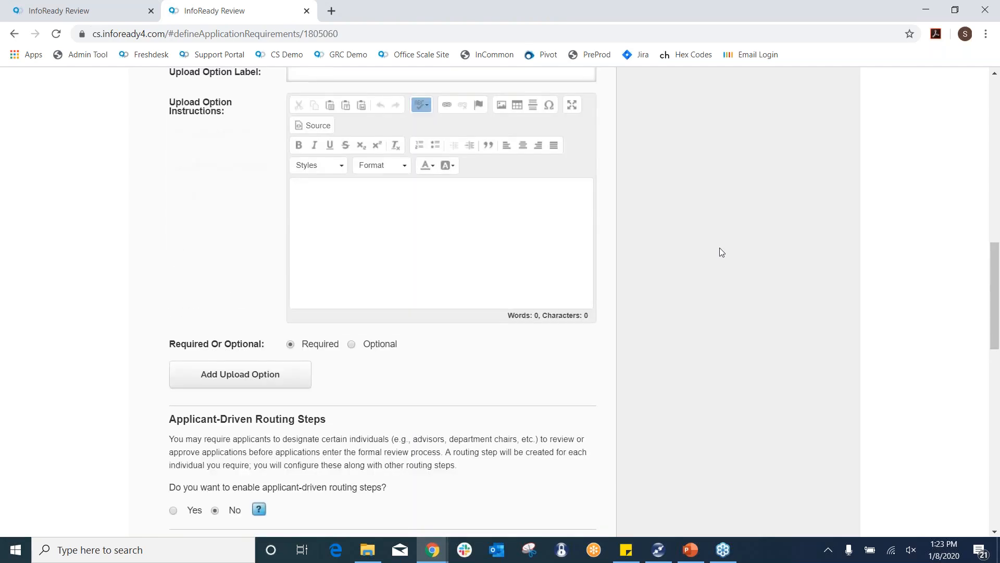
{"action": "scroll", "coordinate": [719, 245], "scroll_direction": "up", "scroll_amount": 3}
{"action": "scroll", "coordinate": [545, 232], "scroll_direction": "down", "scroll_amount": 1}
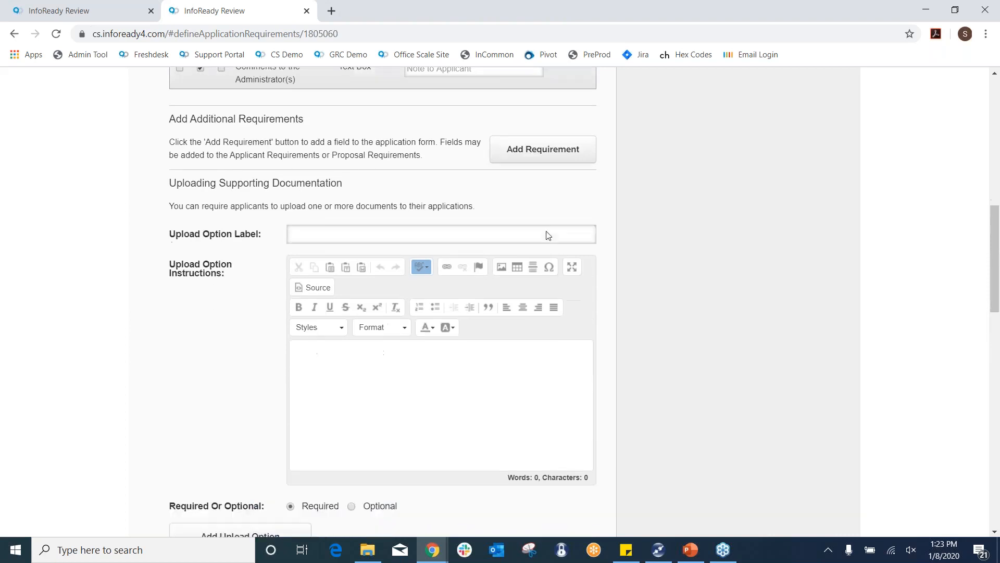
{"action": "left_click", "coordinate": [463, 202]}
{"action": "type", "text": "CVs"}
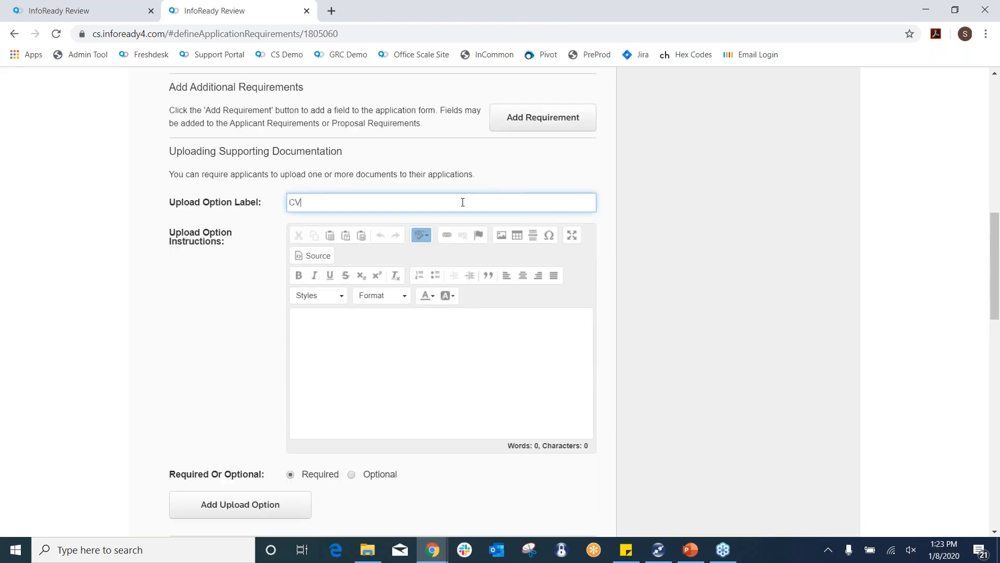
{"action": "left_click", "coordinate": [491, 337]}
{"action": "type", "text": "sdjfkl"}
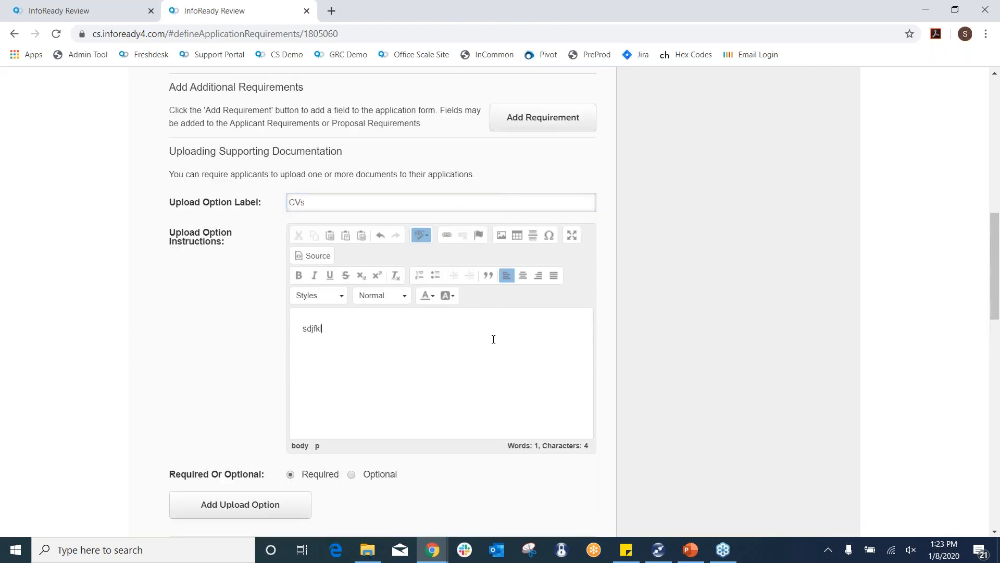
Add a second upload option labelled "Budget" with the instructions "afdsf"
{"action": "left_click", "coordinate": [241, 504]}
{"action": "scroll", "coordinate": [339, 417], "scroll_direction": "down", "scroll_amount": 4}
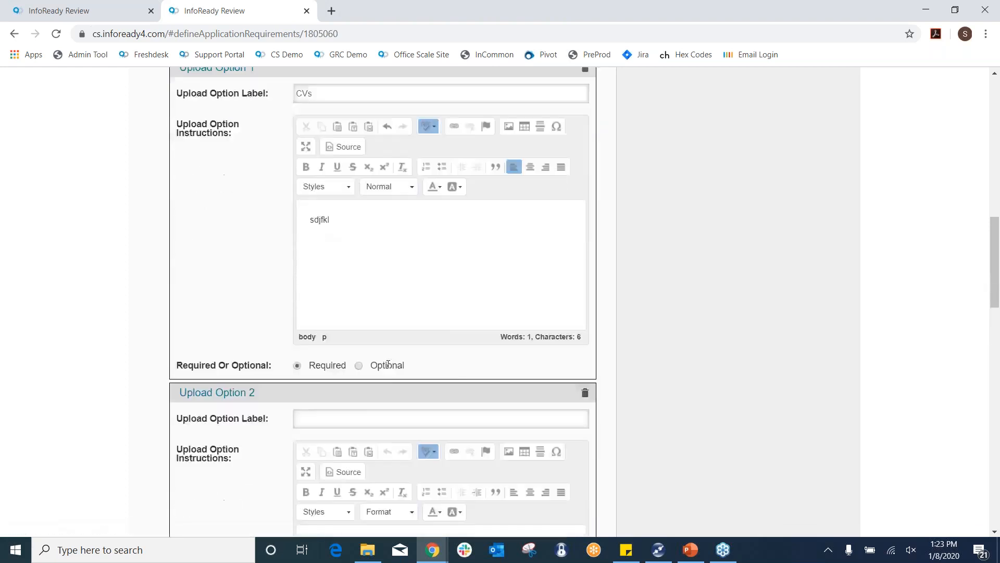
{"action": "left_click", "coordinate": [364, 287]}
{"action": "type", "text": "Budget"}
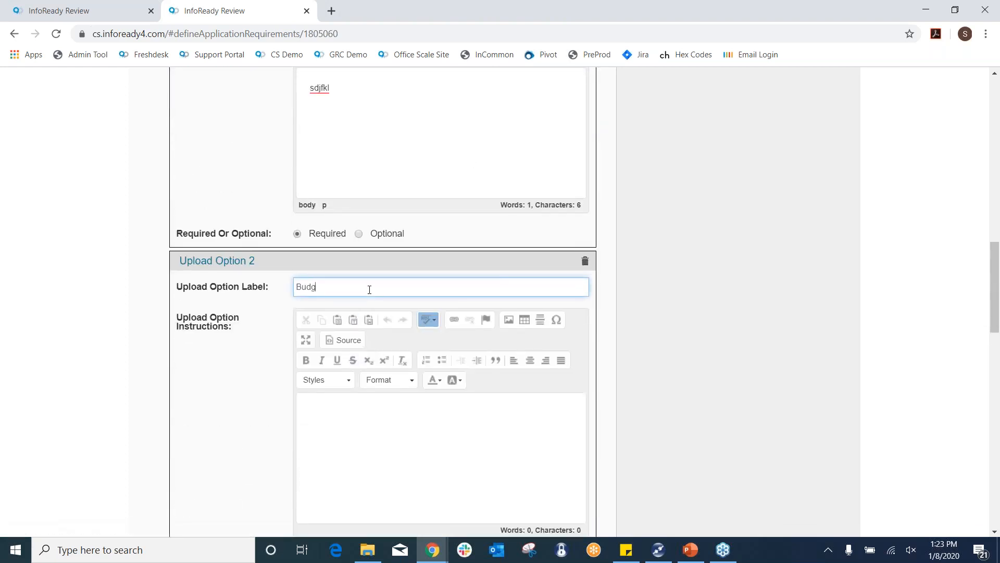
{"action": "type", "text": "afdsf"}
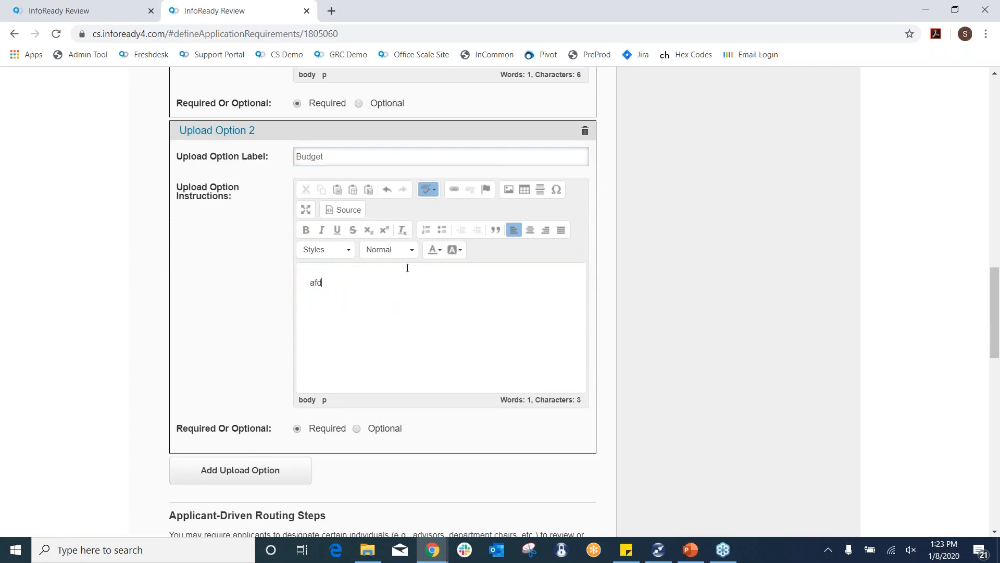
Review the applicant and proposal requirements together with the CVs and Budget upload options
{"action": "scroll", "coordinate": [775, 243], "scroll_direction": "up", "scroll_amount": 5}
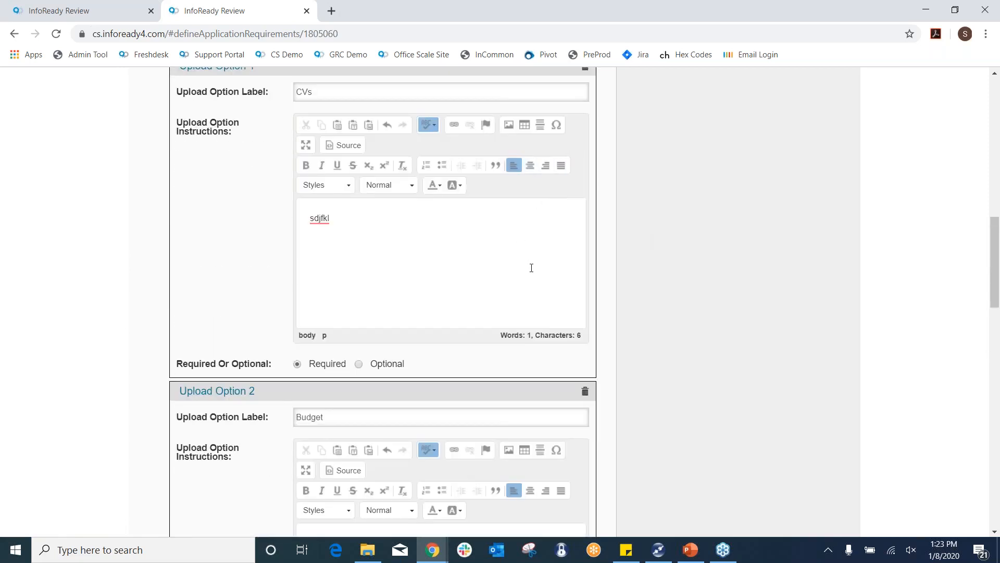
{"action": "scroll", "coordinate": [530, 266], "scroll_direction": "down", "scroll_amount": 1}
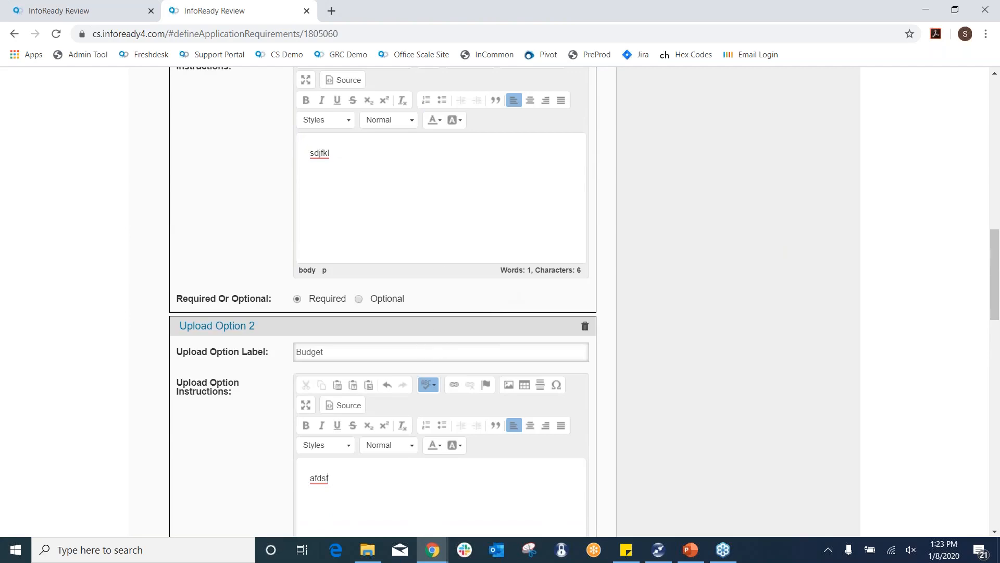
{"action": "scroll", "coordinate": [500, 248], "scroll_direction": "up", "scroll_amount": 8}
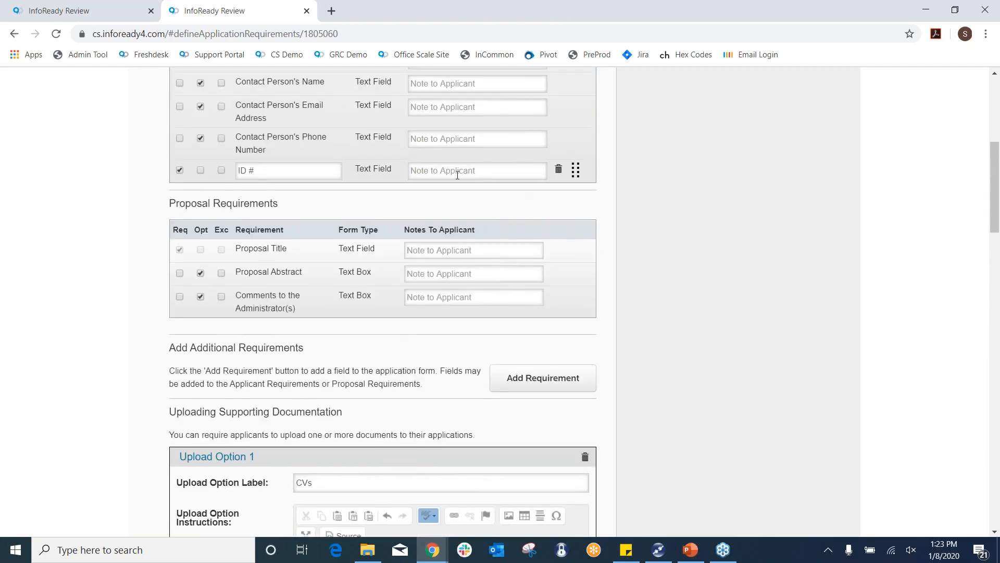
{"action": "scroll", "coordinate": [458, 210], "scroll_direction": "down", "scroll_amount": 2}
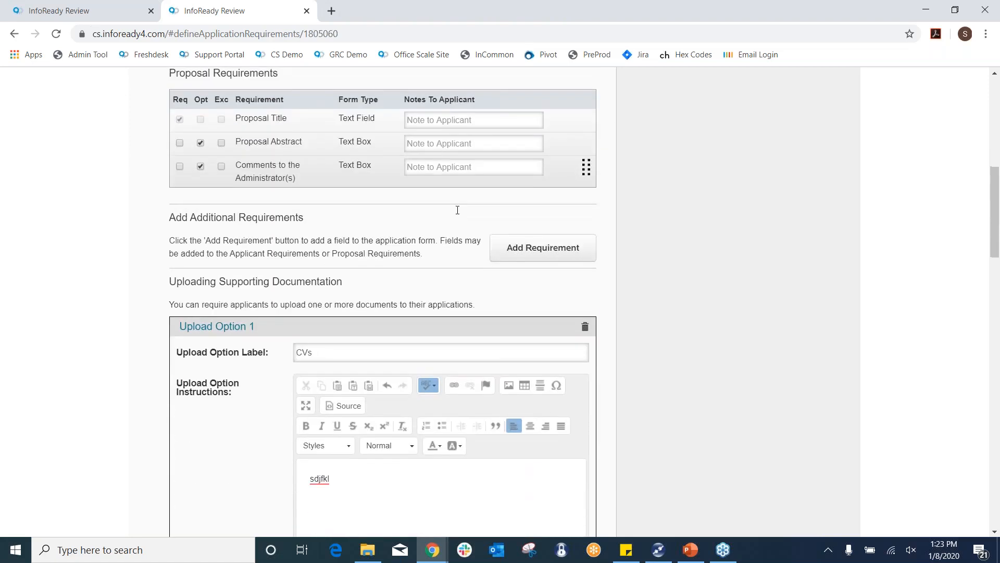
{"action": "scroll", "coordinate": [457, 210], "scroll_direction": "down", "scroll_amount": 5}
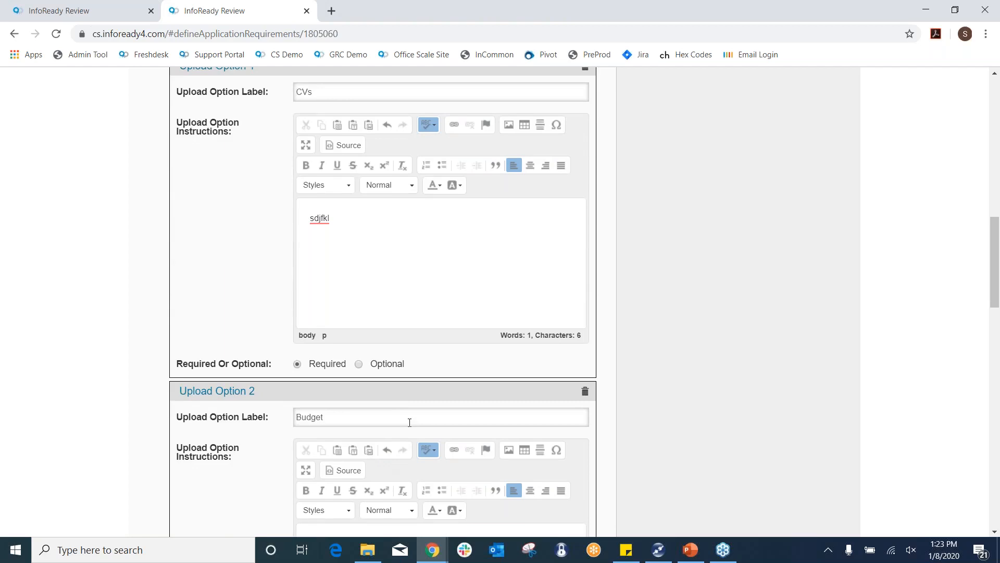
{"action": "scroll", "coordinate": [476, 343], "scroll_direction": "up", "scroll_amount": 7}
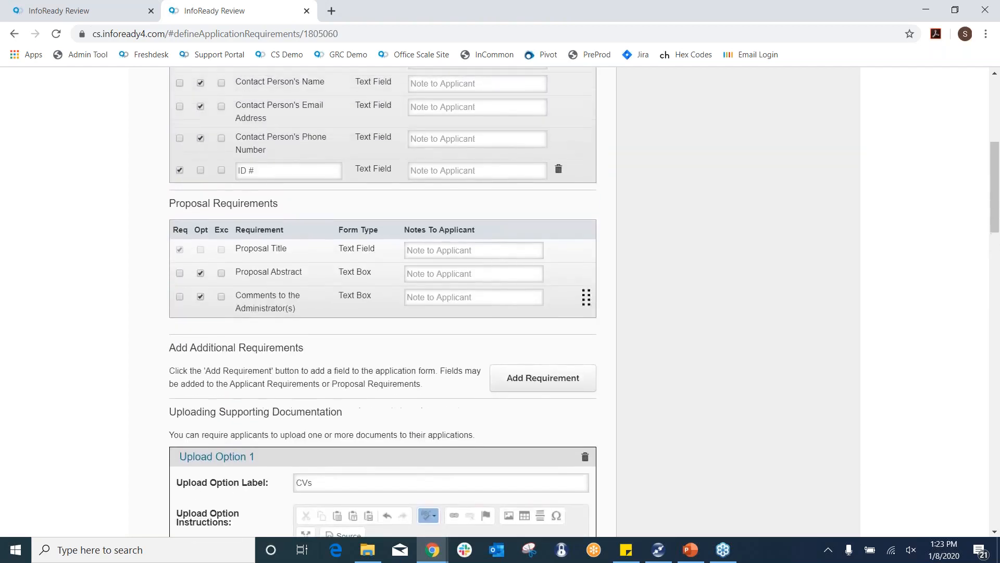
{"action": "scroll", "coordinate": [521, 257], "scroll_direction": "down", "scroll_amount": 2}
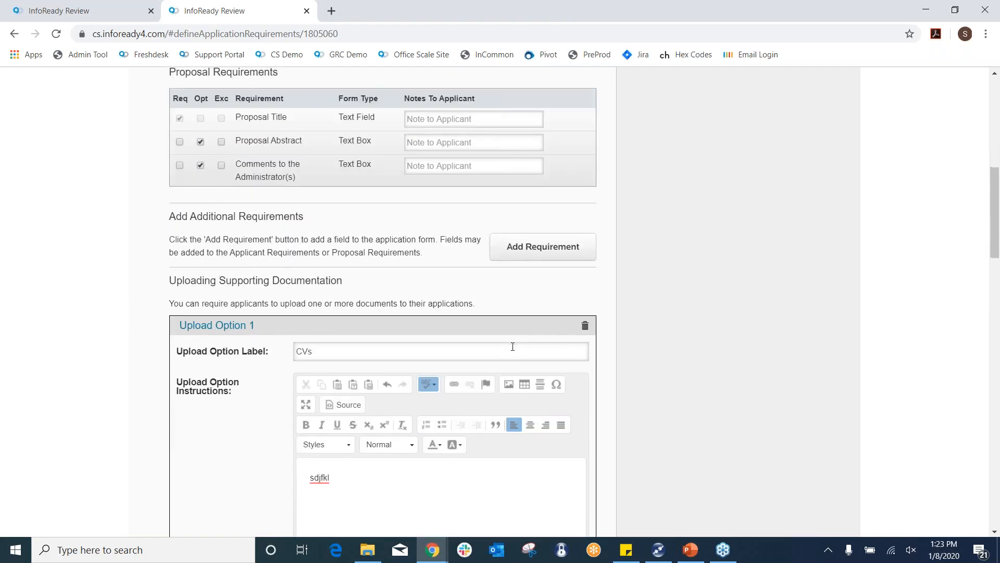
{"action": "scroll", "coordinate": [513, 346], "scroll_direction": "down", "scroll_amount": 1}
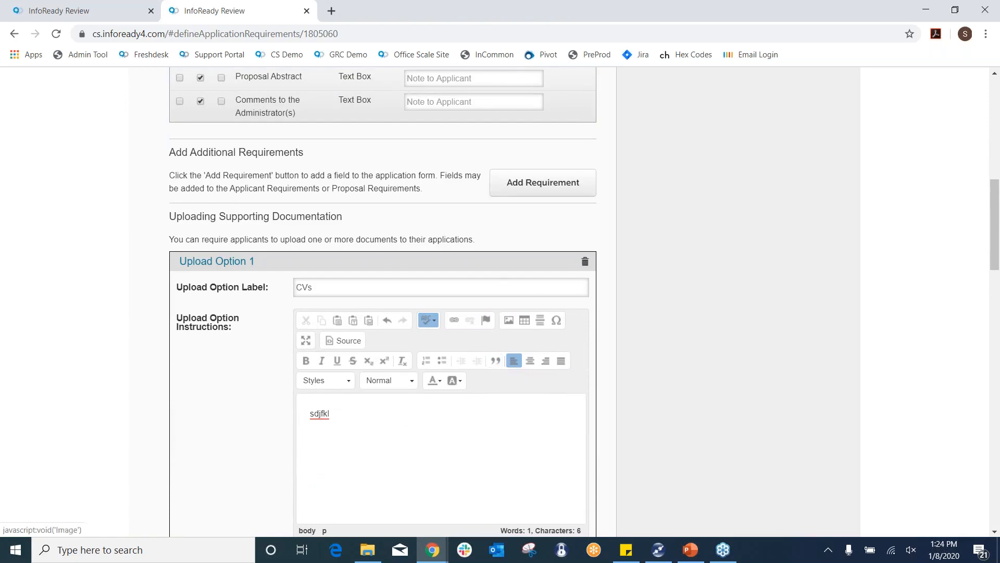
Preview the settings for allowed co-applicants and required reference letters, and return them to No and Not Needed
{"action": "scroll", "coordinate": [648, 317], "scroll_direction": "down", "scroll_amount": 5}
{"action": "scroll", "coordinate": [678, 302], "scroll_direction": "down", "scroll_amount": 9}
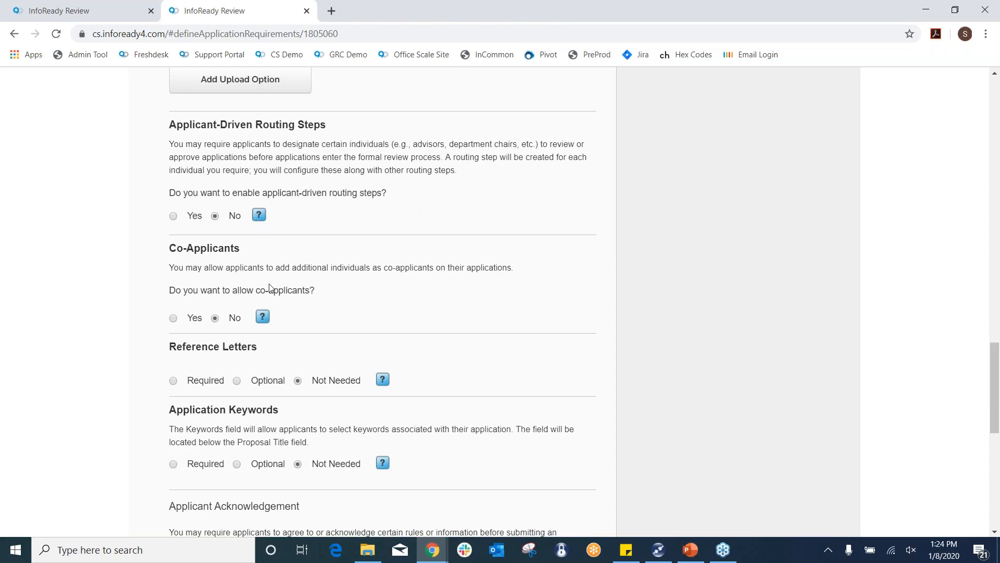
{"action": "left_click", "coordinate": [193, 318]}
{"action": "scroll", "coordinate": [413, 264], "scroll_direction": "down", "scroll_amount": 5}
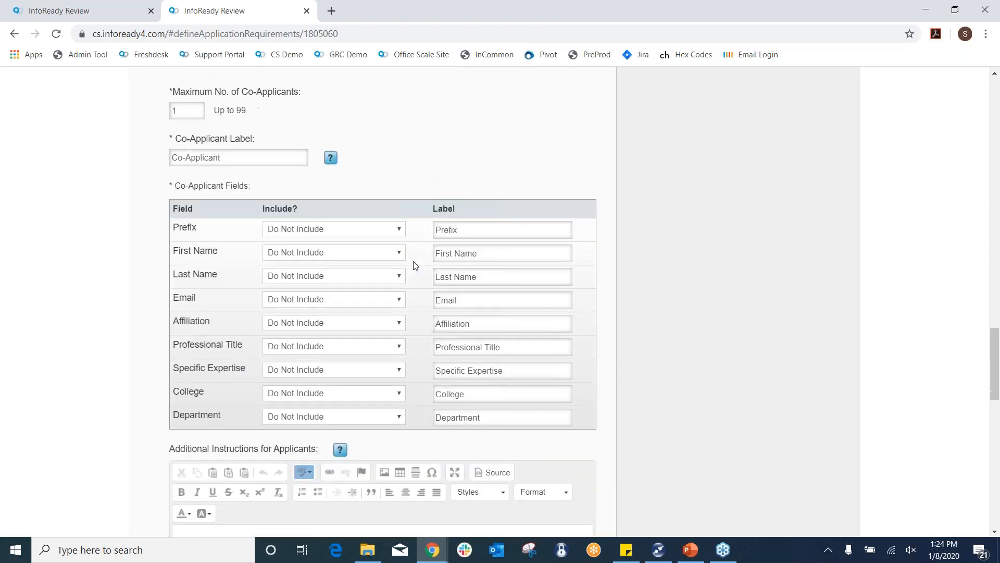
{"action": "scroll", "coordinate": [425, 284], "scroll_direction": "up", "scroll_amount": 1}
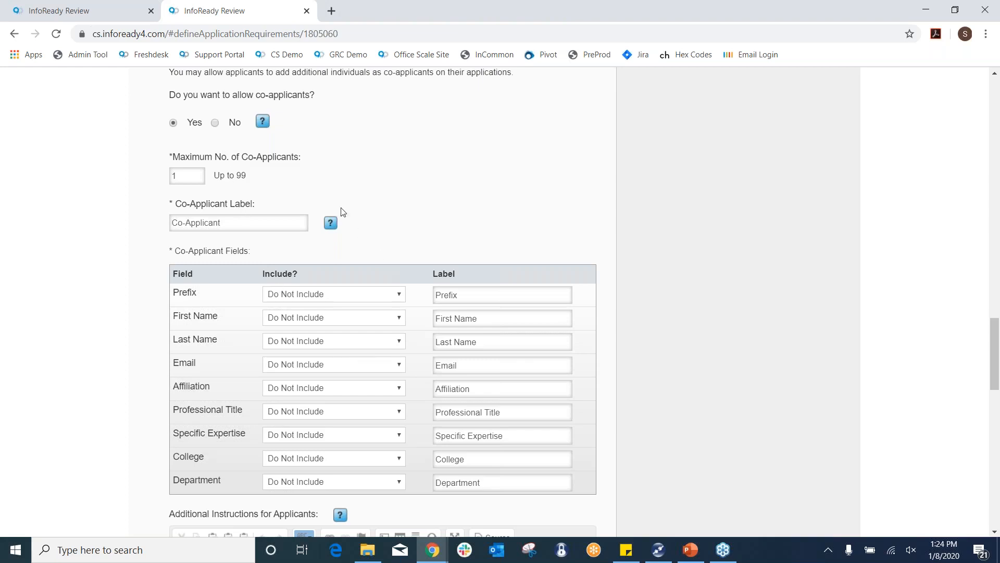
{"action": "left_click", "coordinate": [215, 123]}
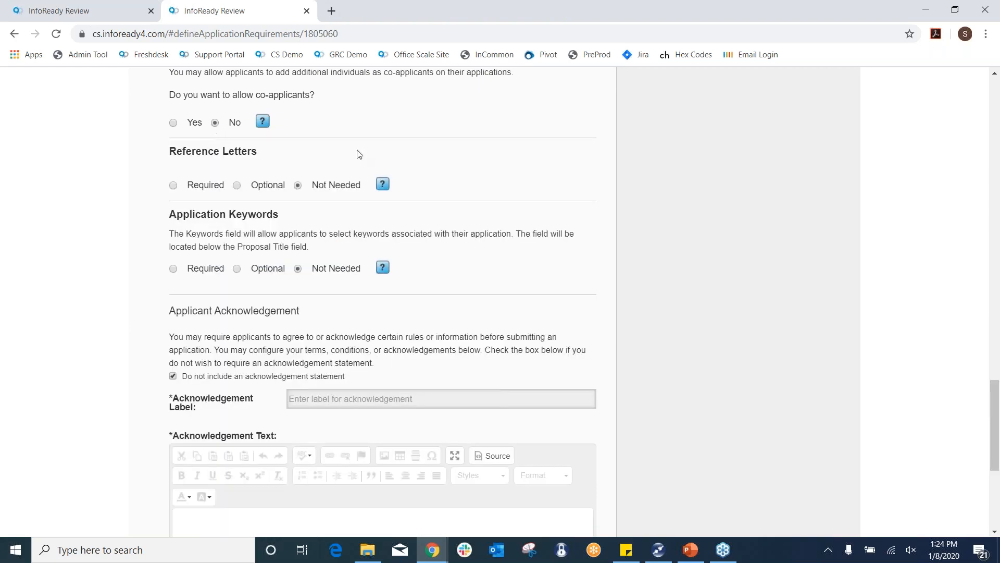
{"action": "left_click", "coordinate": [173, 186]}
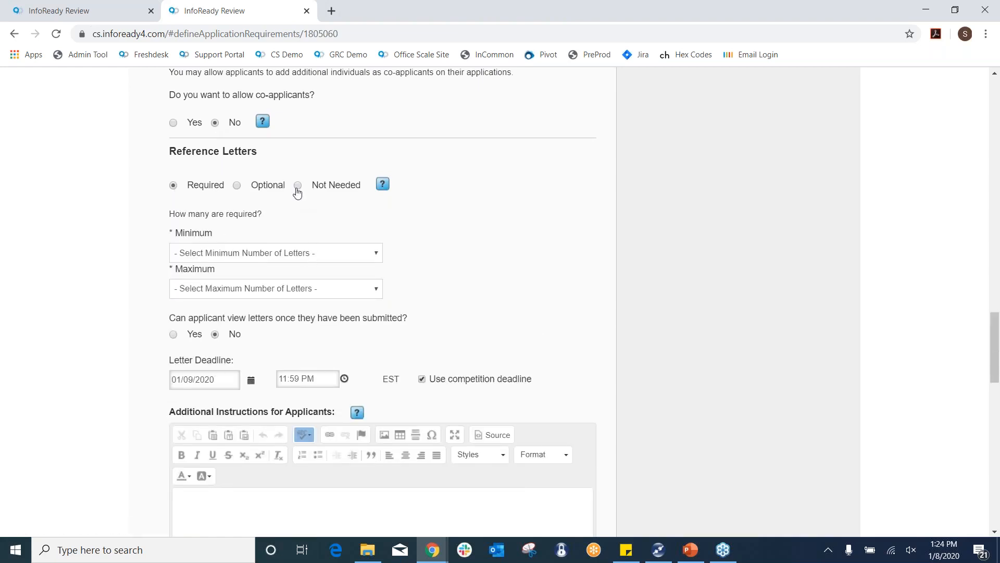
{"action": "left_click", "coordinate": [298, 186]}
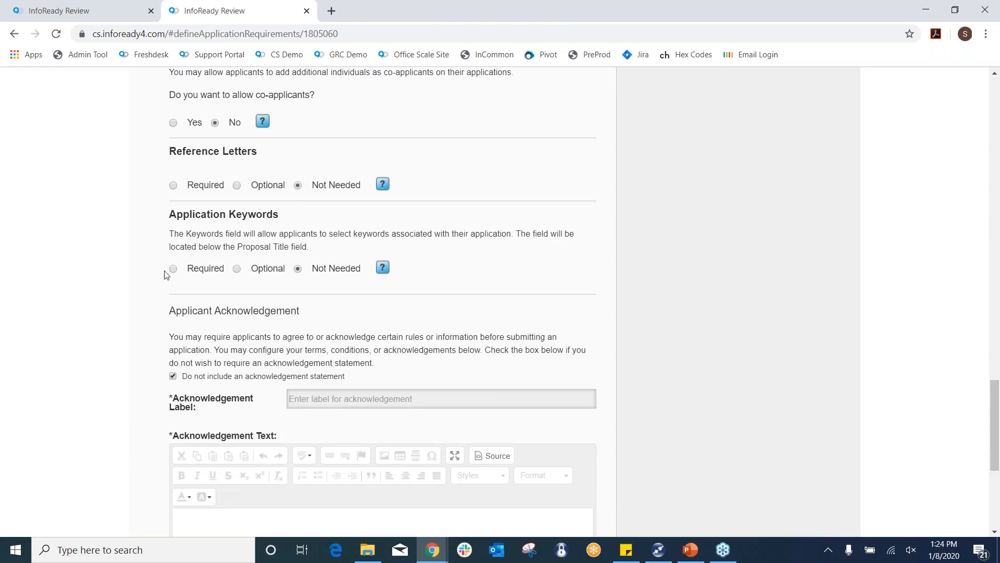
Look over the application keywords and applicant acknowledgement sections and proceed to the competition's routing steps
{"action": "scroll", "coordinate": [257, 246], "scroll_direction": "down", "scroll_amount": 2}
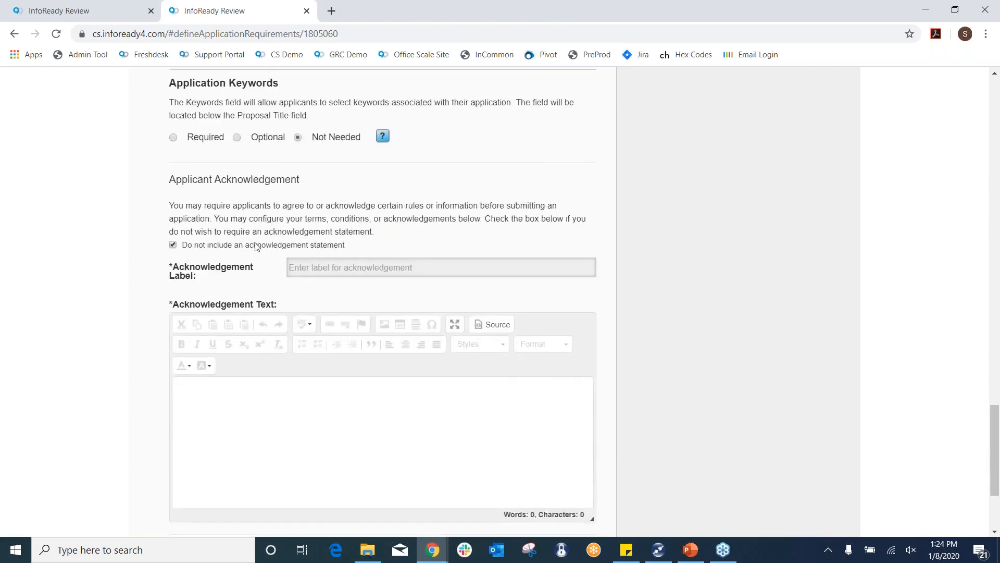
{"action": "scroll", "coordinate": [257, 247], "scroll_direction": "down", "scroll_amount": 1}
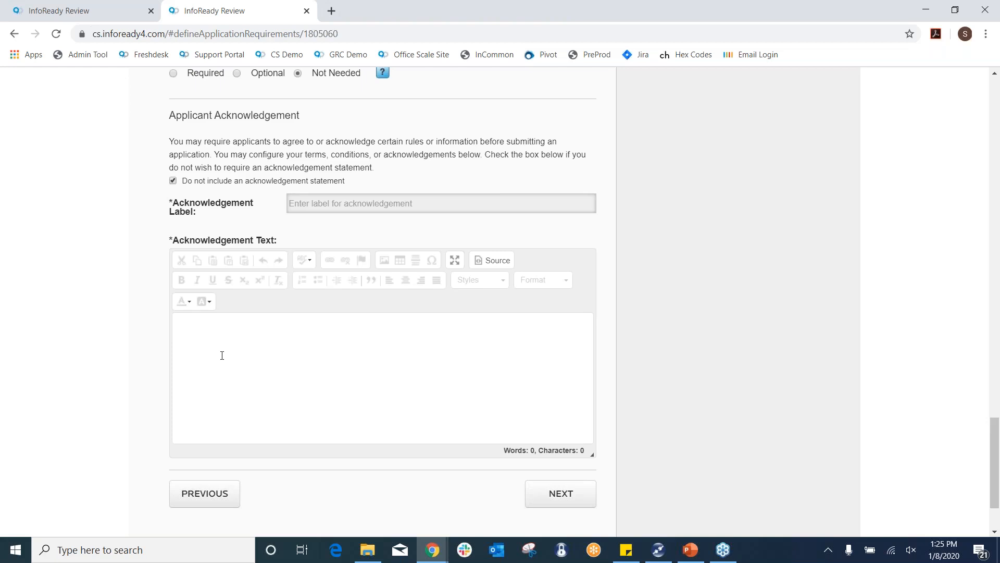
{"action": "left_click", "coordinate": [581, 487]}
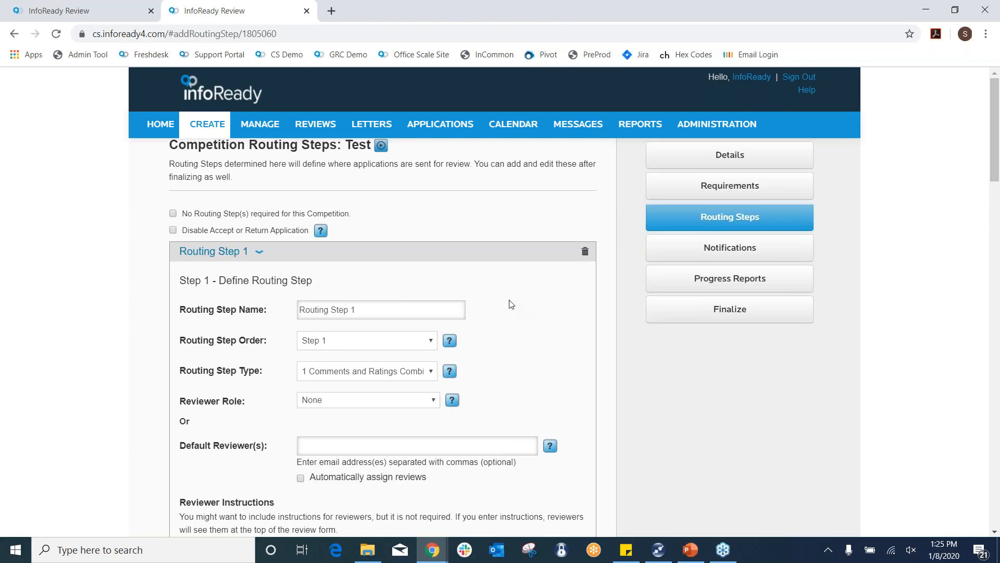
Name the first routing step "Admin Facing"
{"action": "scroll", "coordinate": [512, 303], "scroll_direction": "down", "scroll_amount": 2}
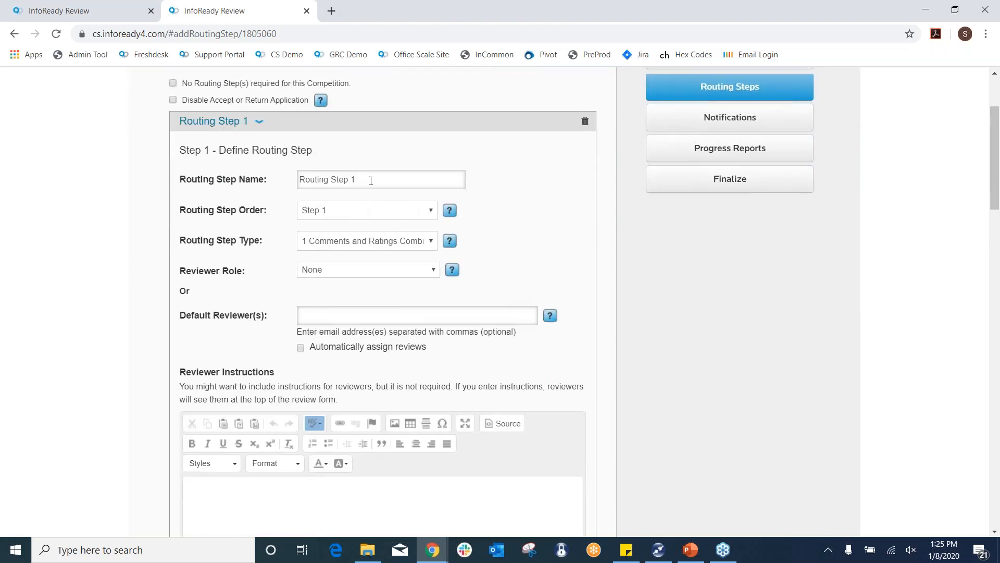
{"action": "left_click_drag", "start_coordinate": [377, 179], "coordinate": [254, 170]}
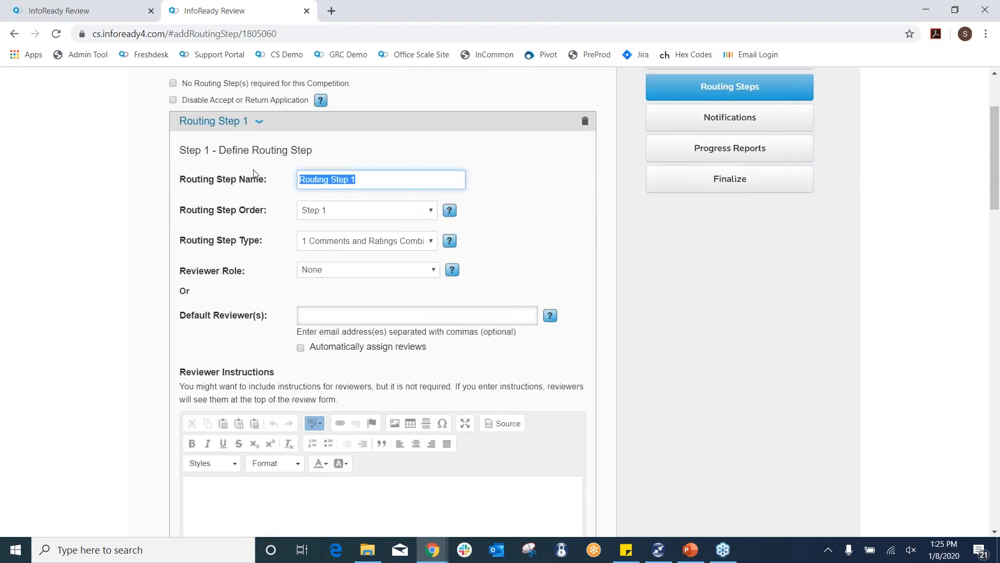
{"action": "type", "text": "Admin Facing"}
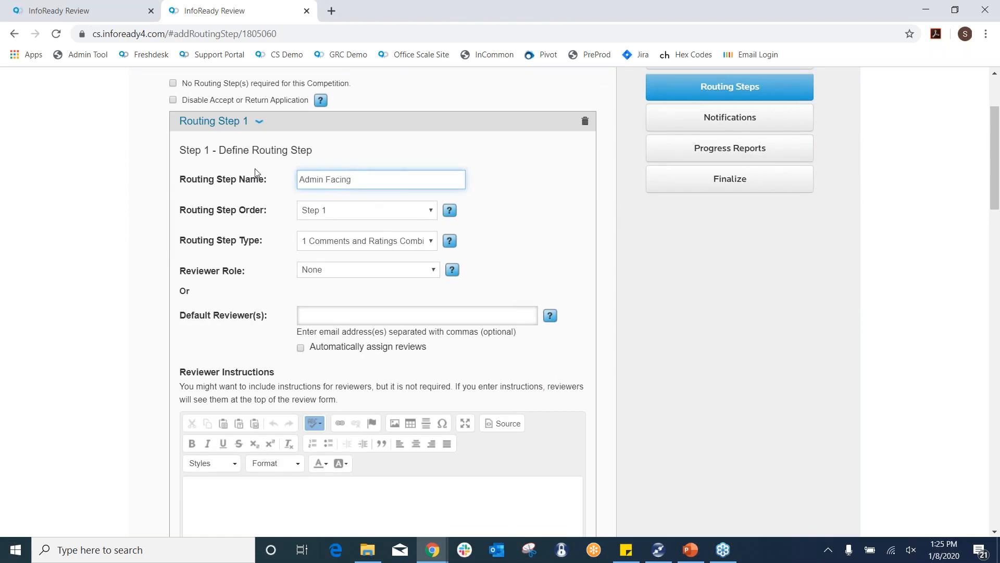
Examine the available routing step types and the reviewer form preview for the Admin Facing step
{"action": "left_click", "coordinate": [387, 246]}
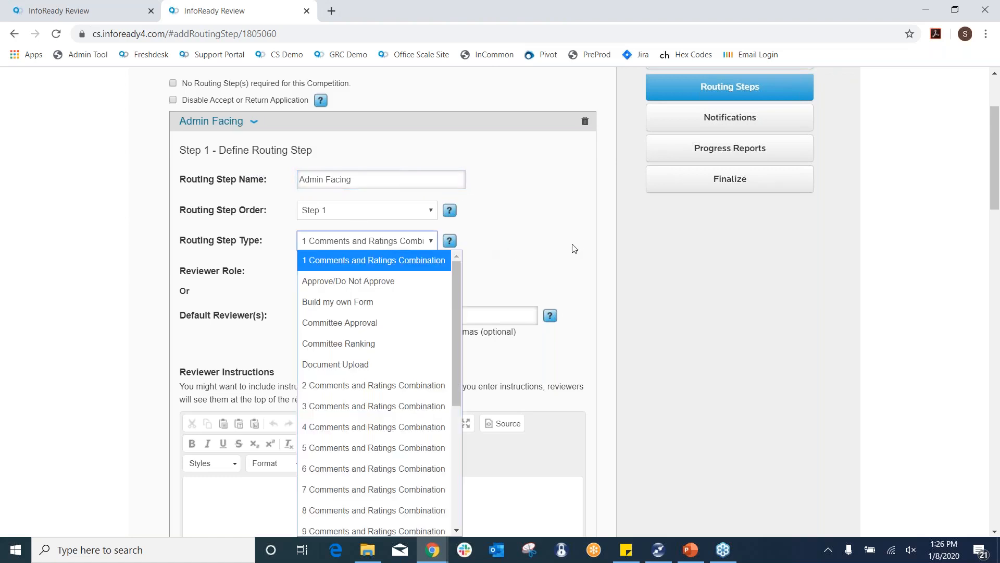
{"action": "scroll", "coordinate": [576, 248], "scroll_direction": "down", "scroll_amount": 1}
{"action": "left_click", "coordinate": [419, 176]}
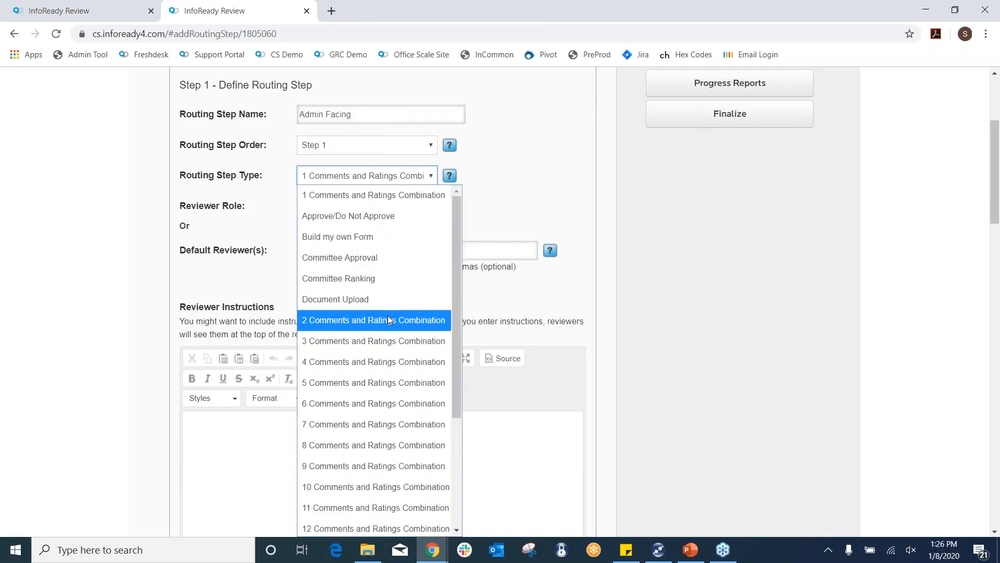
{"action": "left_click", "coordinate": [421, 173]}
{"action": "scroll", "coordinate": [286, 319], "scroll_direction": "down", "scroll_amount": 15}
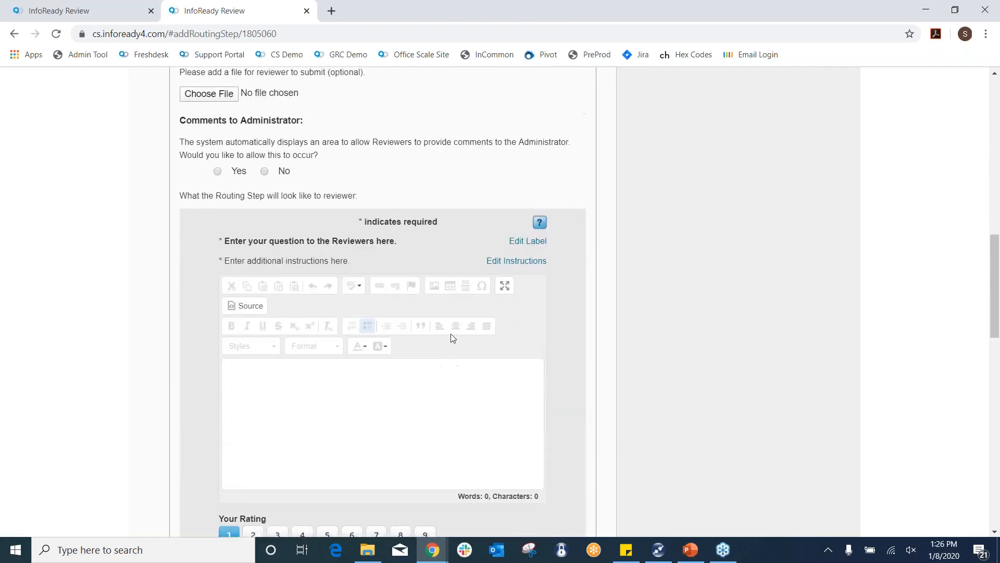
{"action": "scroll", "coordinate": [408, 244], "scroll_direction": "up", "scroll_amount": 17}
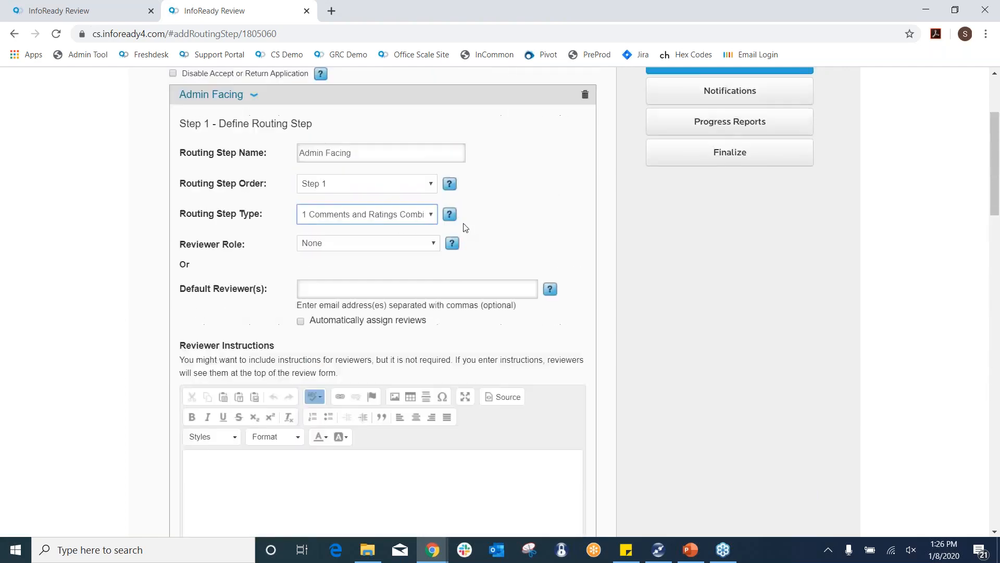
Set the Admin Facing step's routing type to Approve/Do Not Approve and look over its reviewer form preview
{"action": "left_click", "coordinate": [405, 305]}
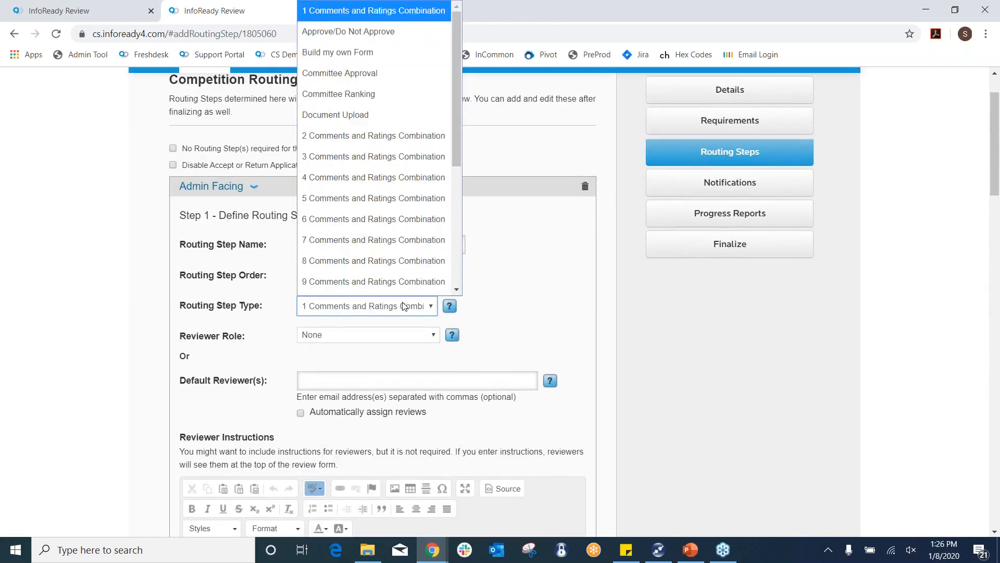
{"action": "scroll", "coordinate": [377, 157], "scroll_direction": "down", "scroll_amount": 1}
{"action": "scroll", "coordinate": [387, 100], "scroll_direction": "up", "scroll_amount": 1}
{"action": "left_click", "coordinate": [374, 13]}
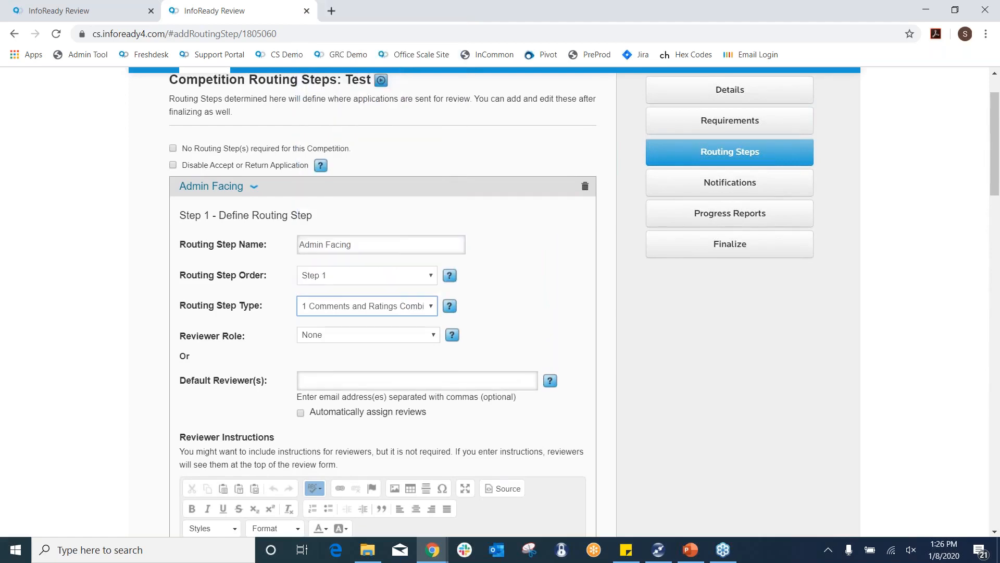
{"action": "scroll", "coordinate": [464, 201], "scroll_direction": "down", "scroll_amount": 12}
{"action": "scroll", "coordinate": [482, 233], "scroll_direction": "down", "scroll_amount": 1}
{"action": "scroll", "coordinate": [469, 226], "scroll_direction": "down", "scroll_amount": 1}
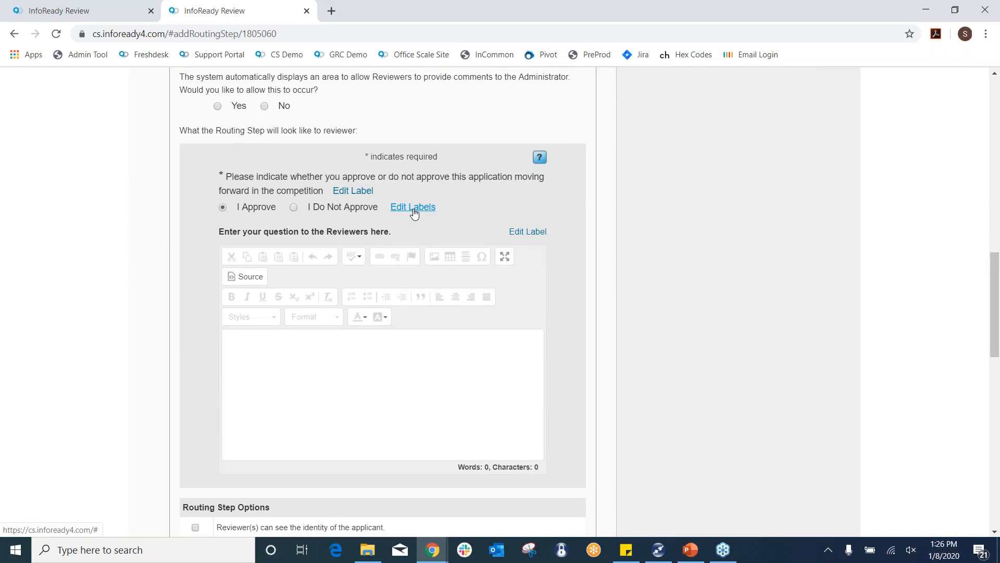
{"action": "scroll", "coordinate": [417, 211], "scroll_direction": "up", "scroll_amount": 15}
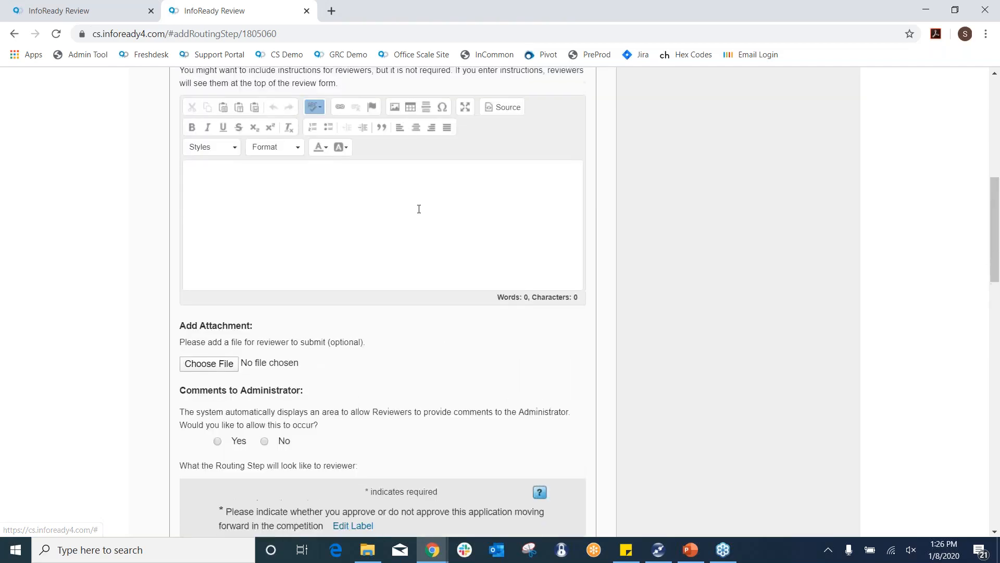
Preview the Build my own Form routing type with its custom field types, and return the type to Approve/Do Not Approve
{"action": "left_click", "coordinate": [404, 371]}
{"action": "scroll", "coordinate": [354, 105], "scroll_direction": "down", "scroll_amount": 1}
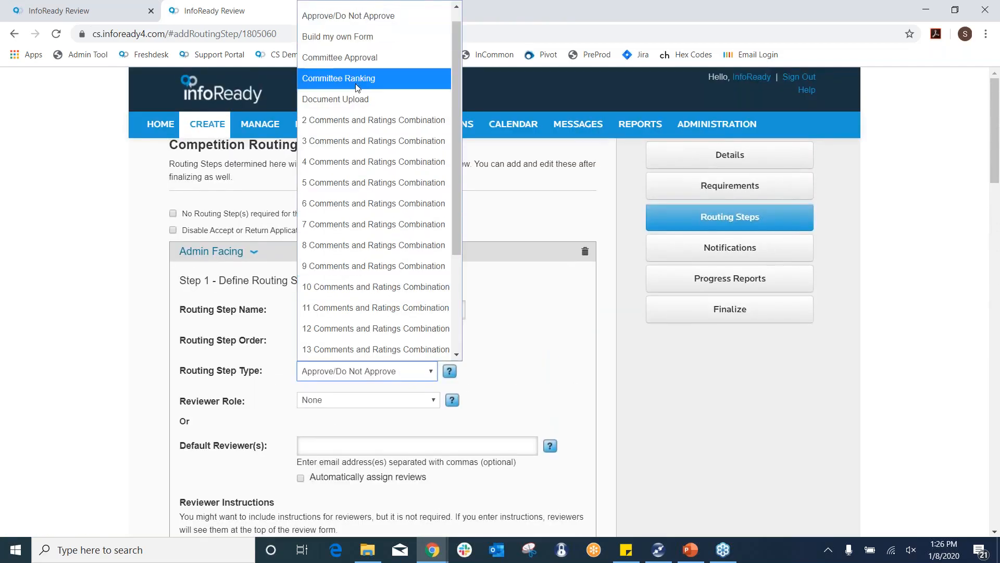
{"action": "left_click", "coordinate": [360, 34]}
{"action": "scroll", "coordinate": [599, 315], "scroll_direction": "down", "scroll_amount": 14}
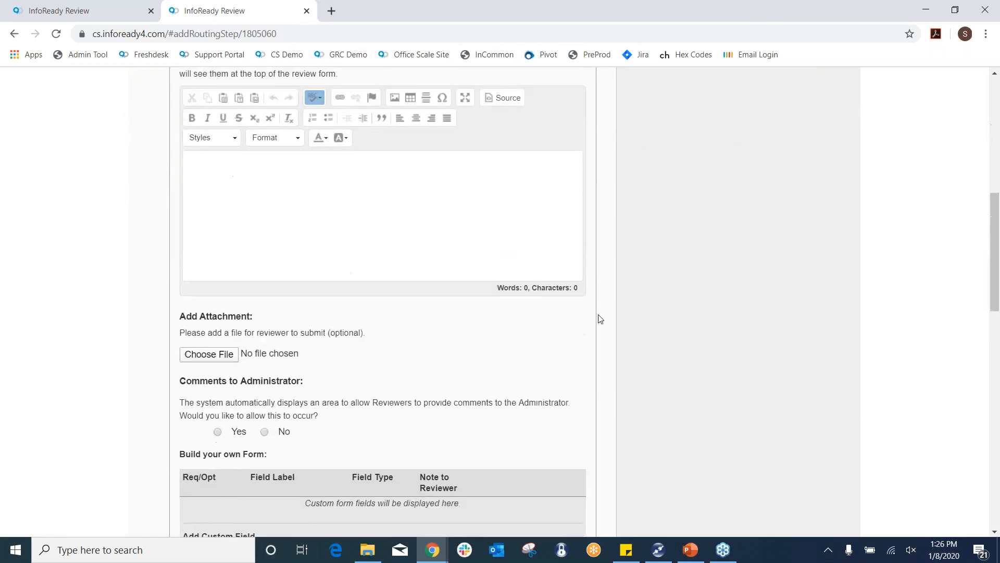
{"action": "left_click", "coordinate": [303, 295]}
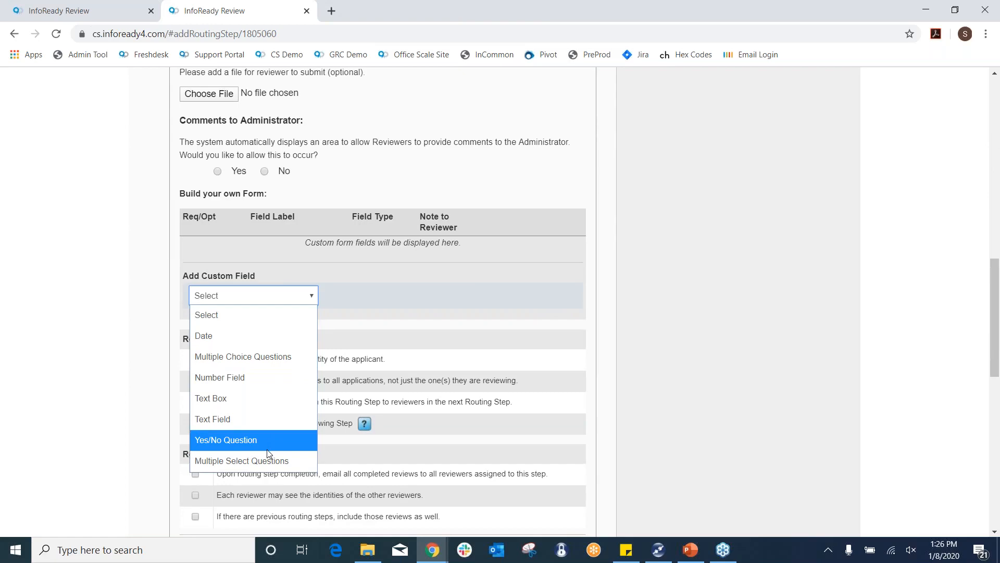
{"action": "scroll", "coordinate": [513, 274], "scroll_direction": "up", "scroll_amount": 9}
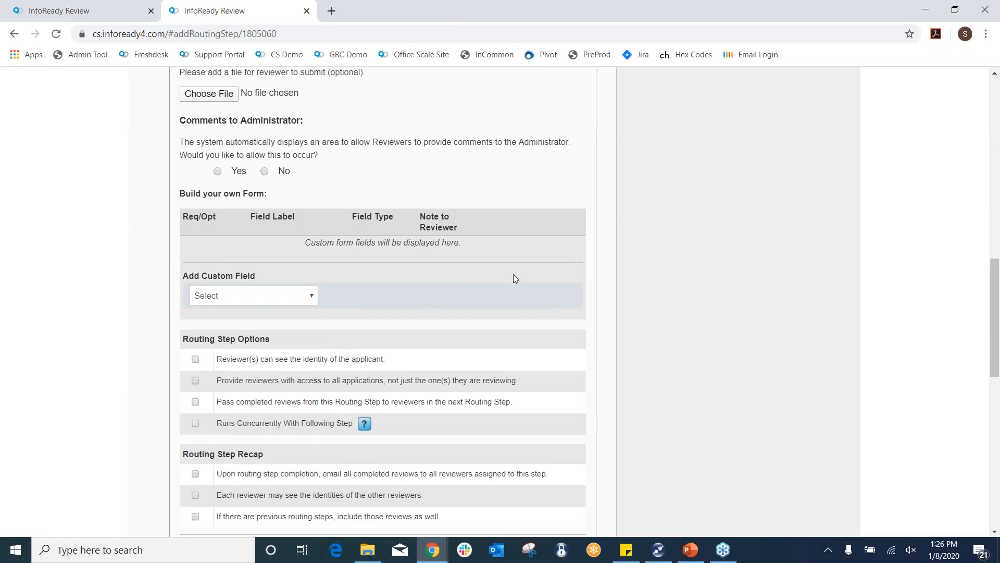
{"action": "scroll", "coordinate": [514, 277], "scroll_direction": "up", "scroll_amount": 4}
{"action": "left_click", "coordinate": [365, 306]}
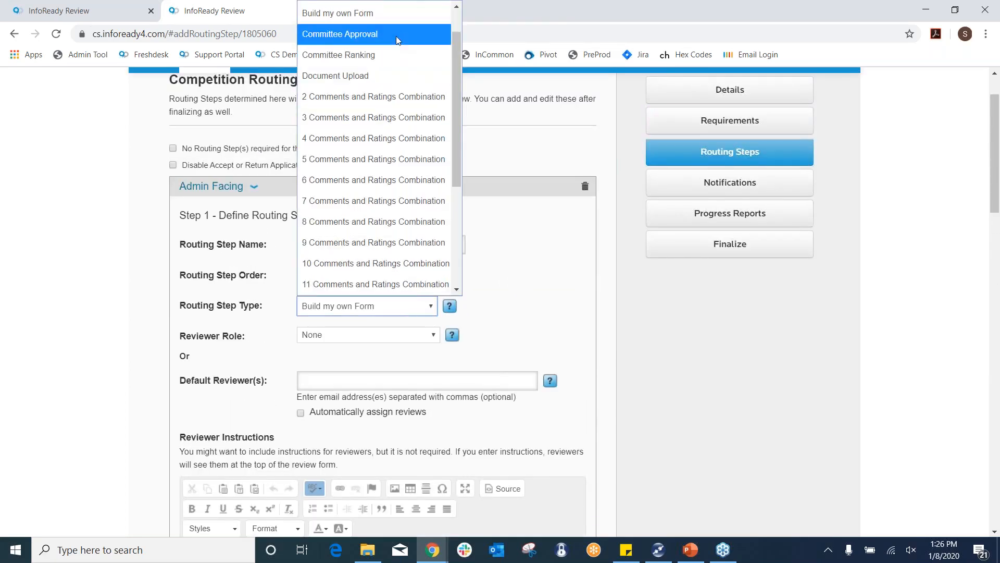
{"action": "left_click", "coordinate": [390, 31]}
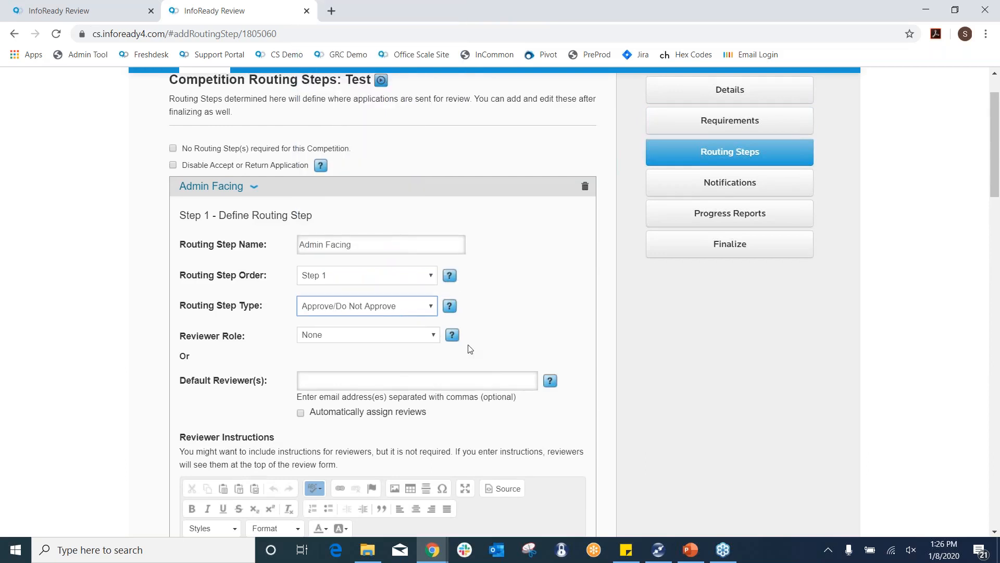
Enter the default reviewer's e-mail for the Admin Facing step, with automatically assigned reviews due by 01/09/2020
{"action": "scroll", "coordinate": [470, 348], "scroll_direction": "down", "scroll_amount": 1}
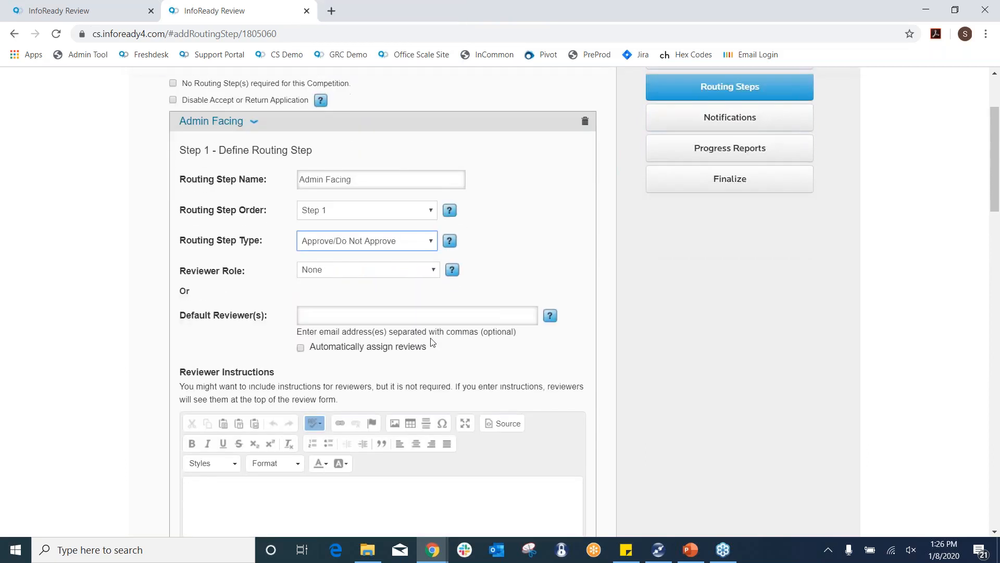
{"action": "left_click", "coordinate": [368, 315]}
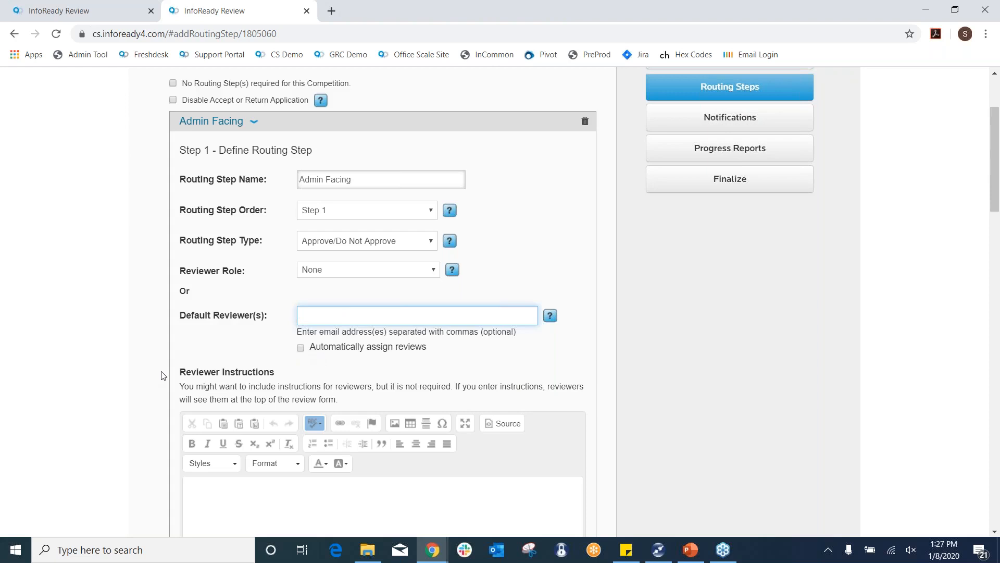
{"action": "type", "text": "debzt"}
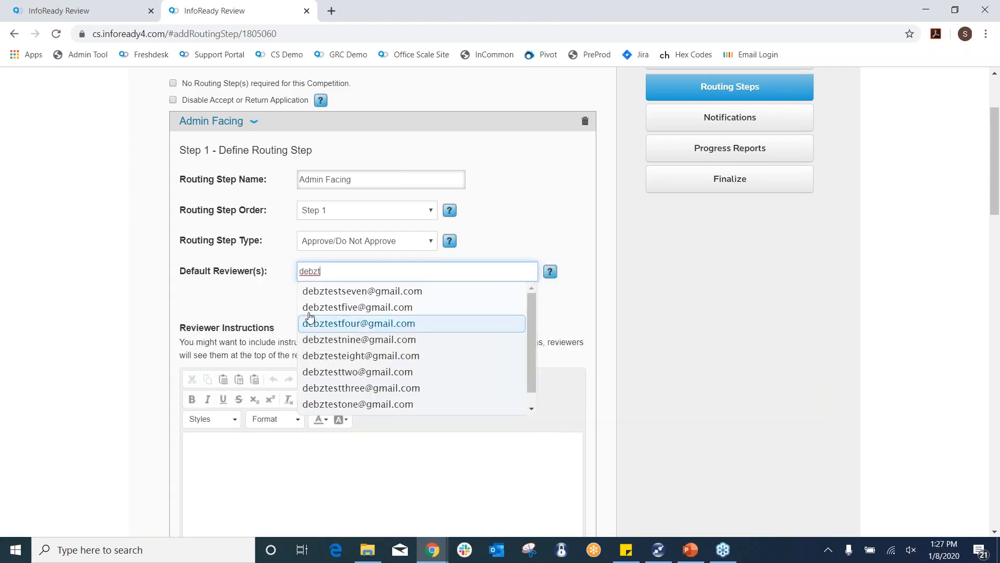
{"action": "left_click", "coordinate": [308, 320]}
{"action": "left_click", "coordinate": [300, 305]}
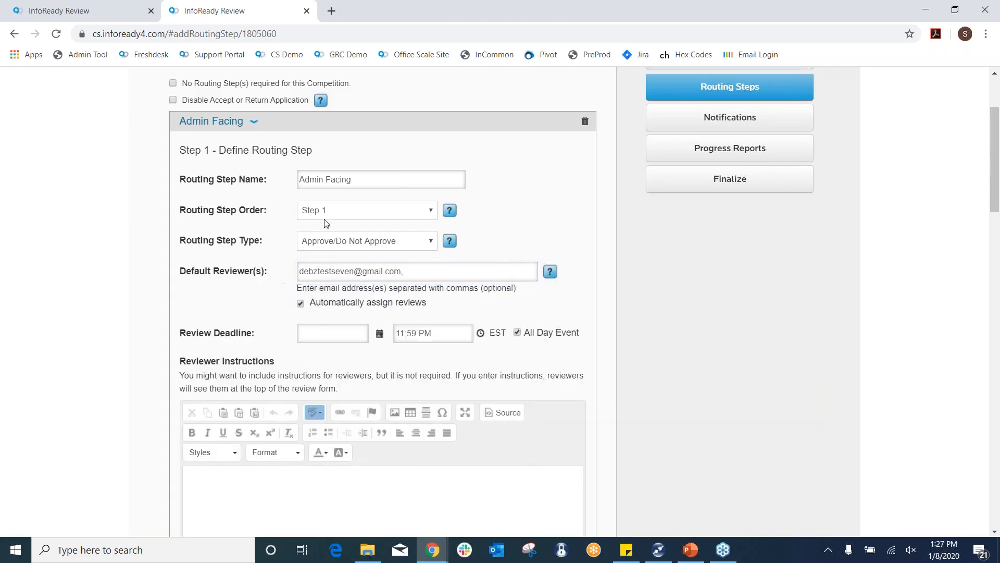
{"action": "left_click", "coordinate": [380, 336]}
{"action": "left_click", "coordinate": [394, 412]}
Insert a table with 3 rows and 2 columns, 500 wide, into the Admin Facing step's reviewer instructions
{"action": "scroll", "coordinate": [428, 270], "scroll_direction": "down", "scroll_amount": 3}
{"action": "left_click", "coordinate": [342, 358]}
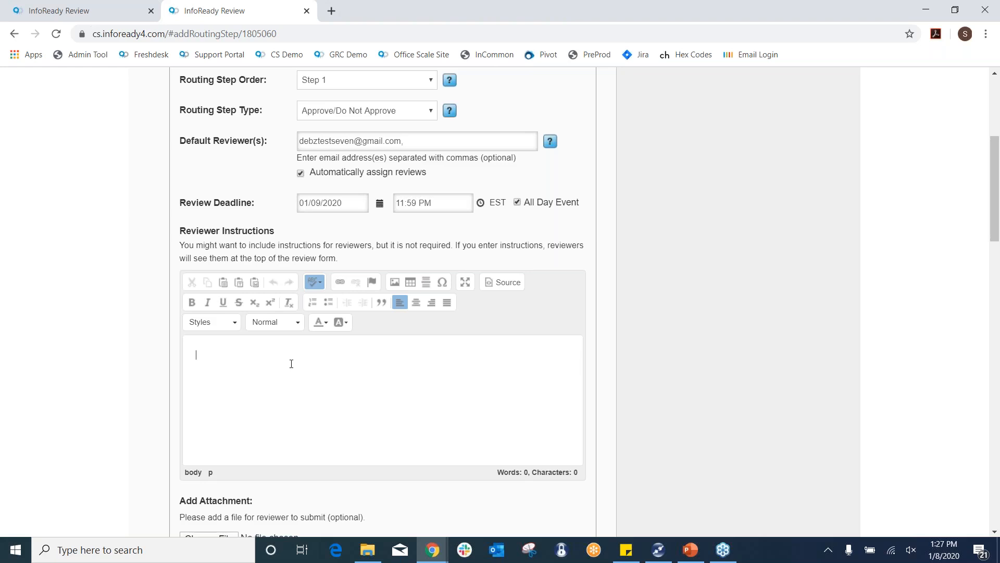
{"action": "left_click", "coordinate": [410, 286]}
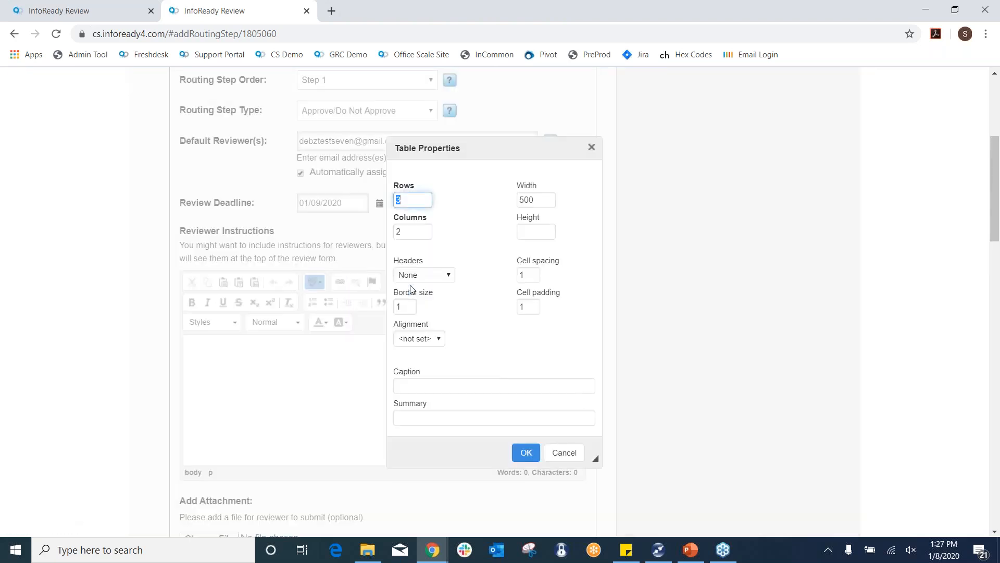
{"action": "left_click", "coordinate": [525, 453]}
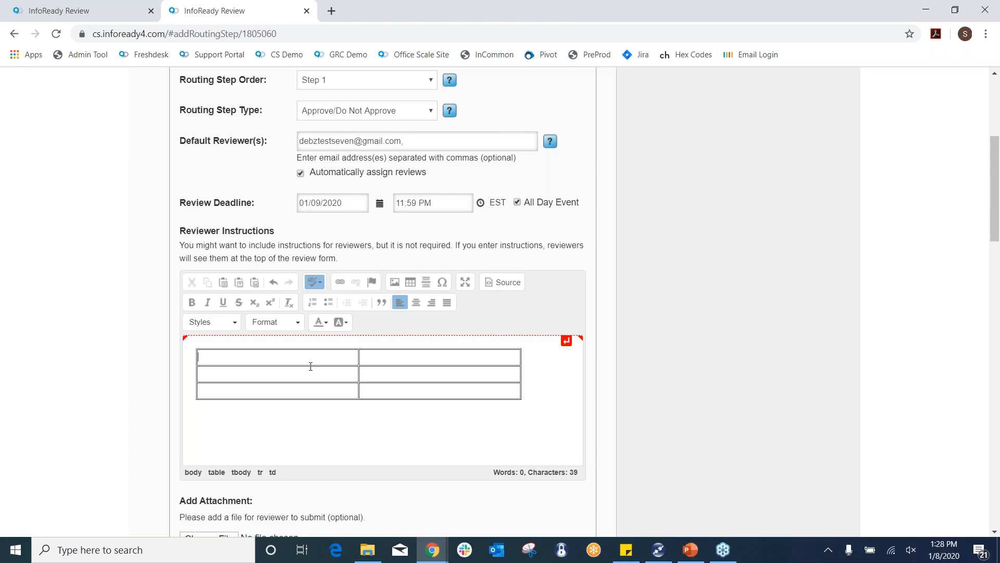
Examine the Admin Facing step's administrator comments setting, reviewer form preview, routing options, recap options and reviewer acknowledgement section
{"action": "scroll", "coordinate": [701, 286], "scroll_direction": "down", "scroll_amount": 7}
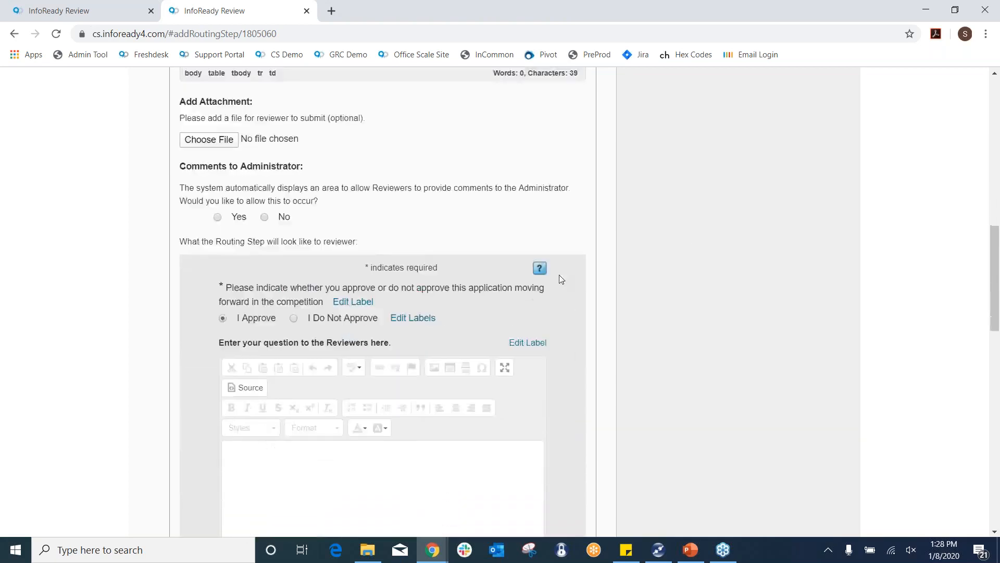
{"action": "scroll", "coordinate": [561, 280], "scroll_direction": "down", "scroll_amount": 4}
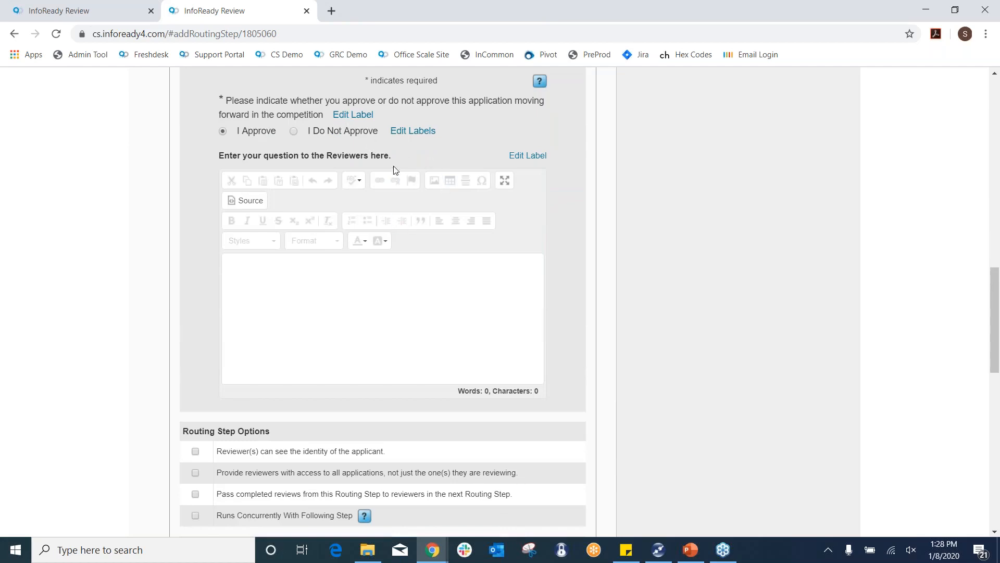
{"action": "scroll", "coordinate": [395, 170], "scroll_direction": "up", "scroll_amount": 2}
{"action": "scroll", "coordinate": [463, 182], "scroll_direction": "down", "scroll_amount": 6}
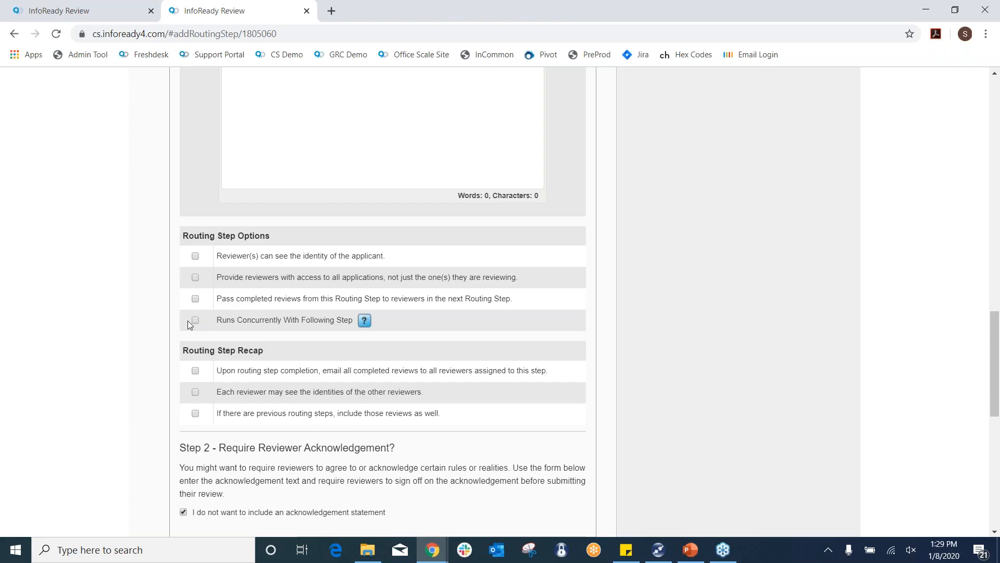
{"action": "scroll", "coordinate": [299, 284], "scroll_direction": "down", "scroll_amount": 5}
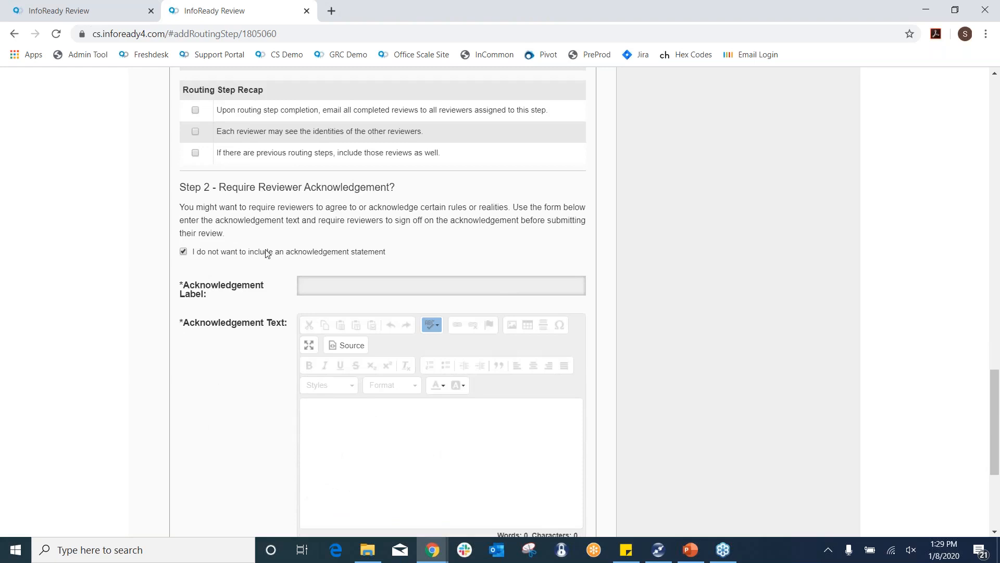
{"action": "scroll", "coordinate": [264, 267], "scroll_direction": "down", "scroll_amount": 1}
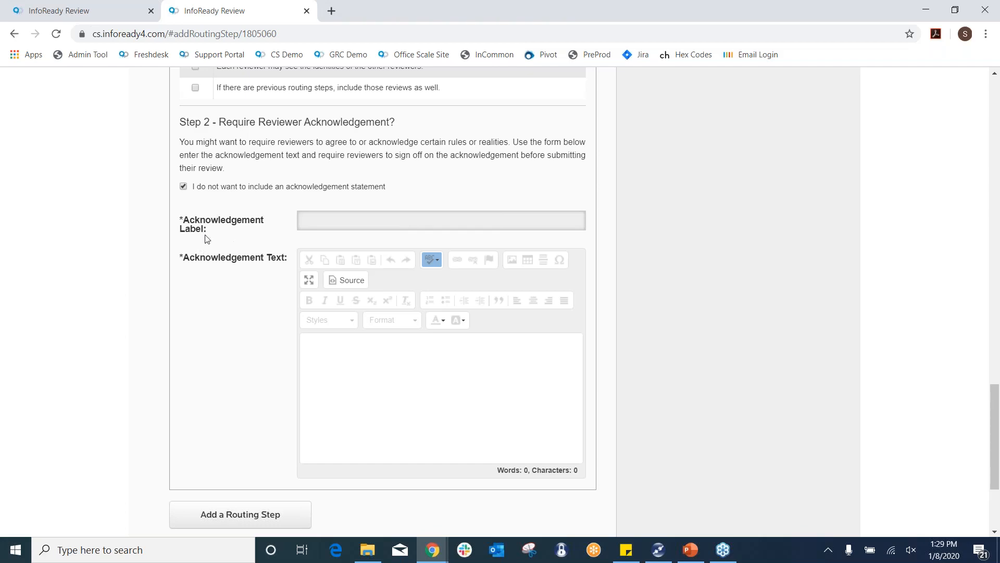
{"action": "scroll", "coordinate": [232, 226], "scroll_direction": "up", "scroll_amount": 8}
{"action": "scroll", "coordinate": [266, 221], "scroll_direction": "down", "scroll_amount": 5}
{"action": "scroll", "coordinate": [265, 221], "scroll_direction": "down", "scroll_amount": 6}
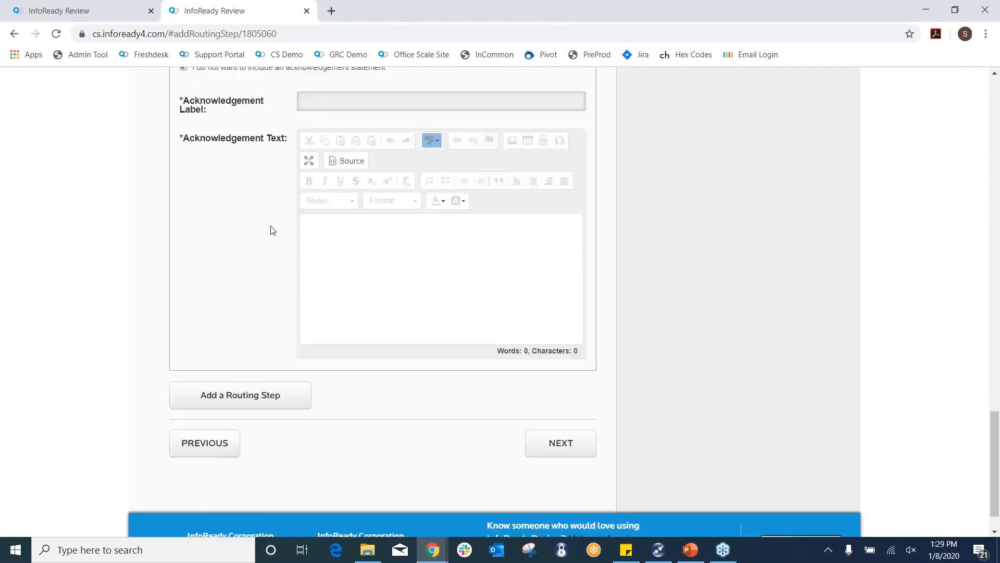
Add a second routing step and set its type to 2 Comments and Ratings Combination
{"action": "left_click", "coordinate": [261, 346]}
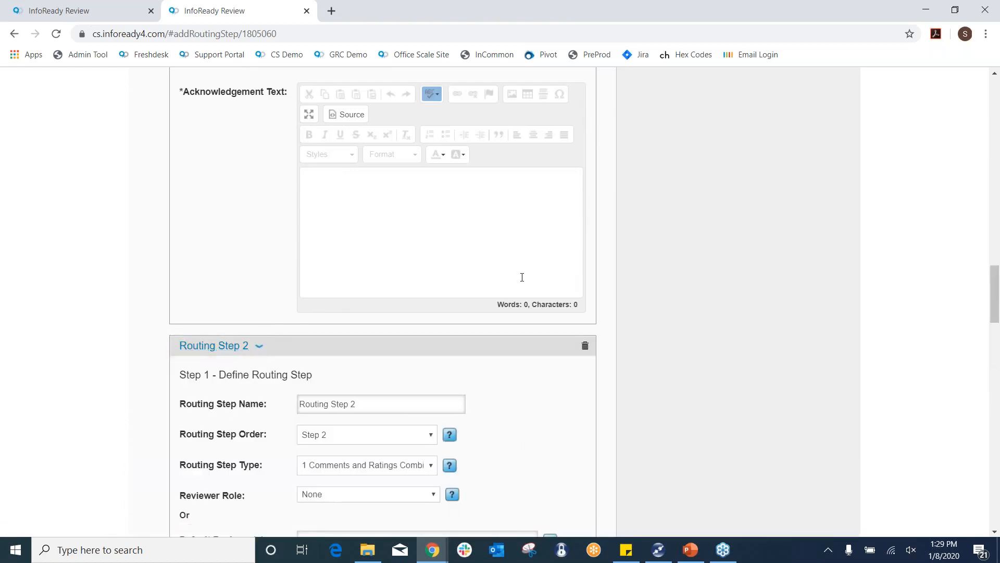
{"action": "scroll", "coordinate": [522, 275], "scroll_direction": "down", "scroll_amount": 4}
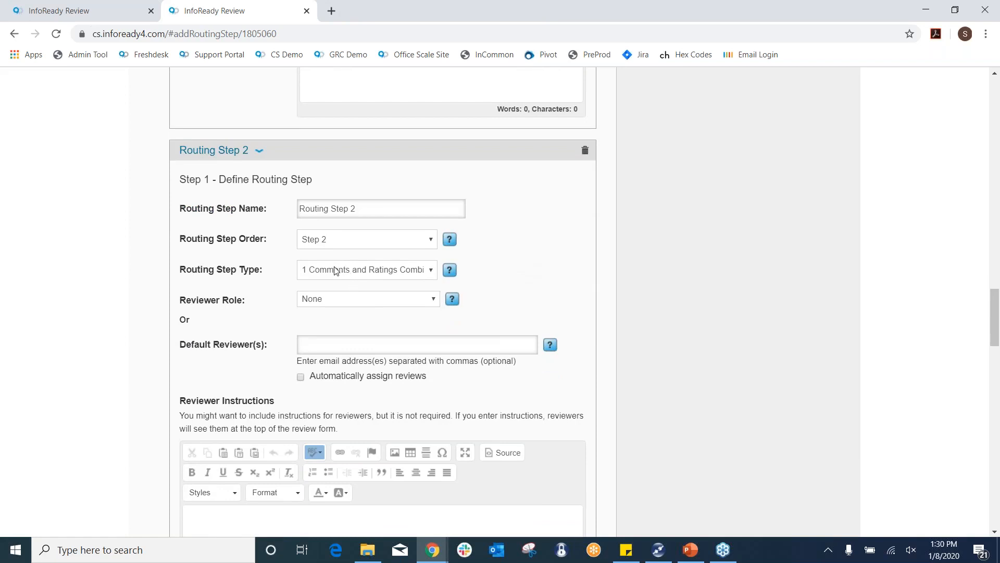
{"action": "left_click", "coordinate": [336, 271]}
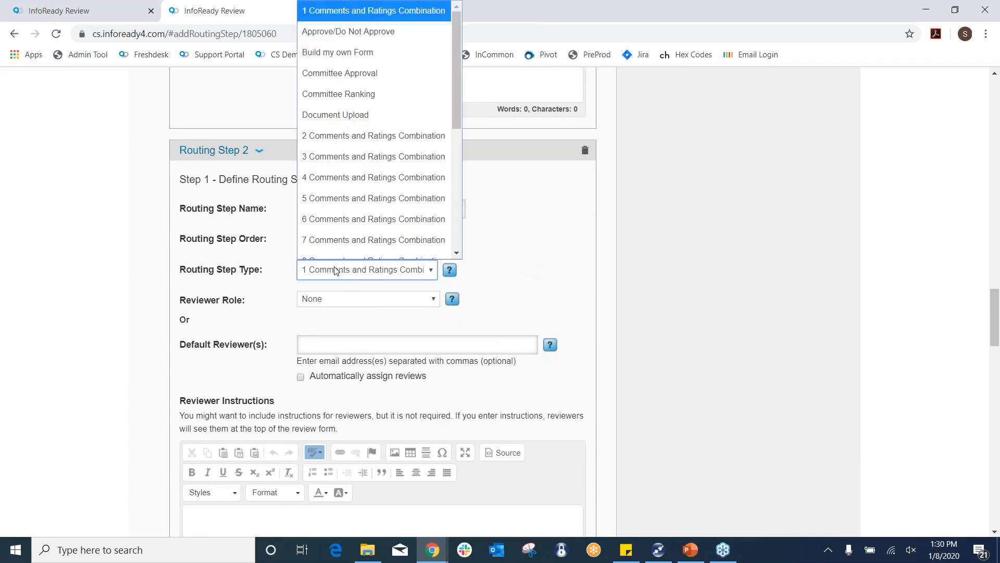
{"action": "scroll", "coordinate": [421, 257], "scroll_direction": "down", "scroll_amount": 3}
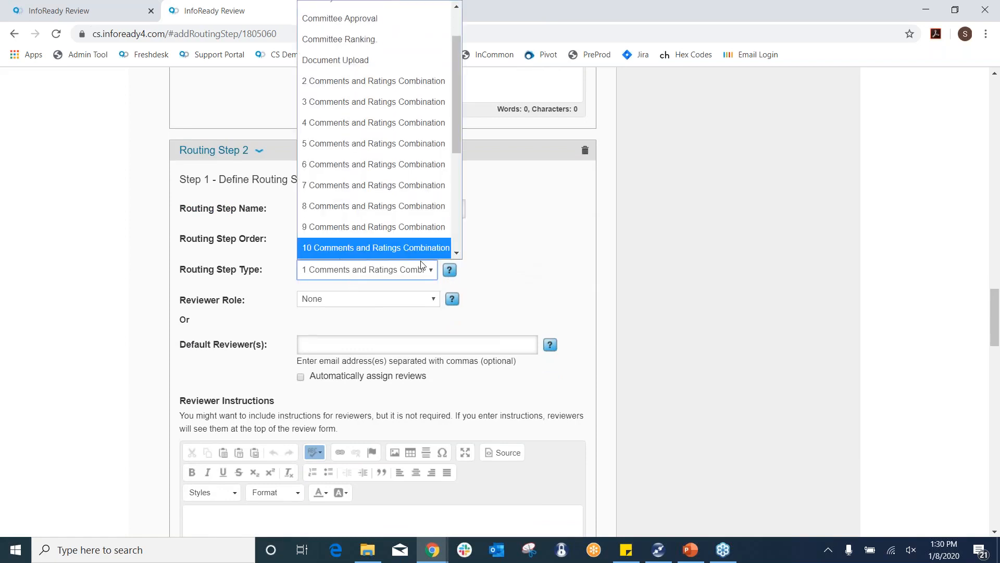
{"action": "left_click", "coordinate": [498, 262]}
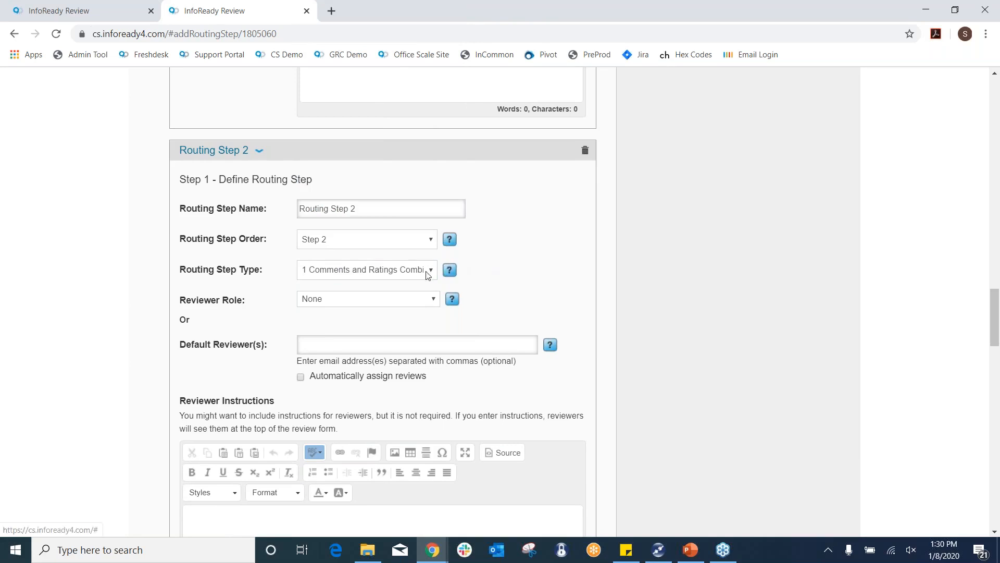
{"action": "left_click", "coordinate": [406, 275]}
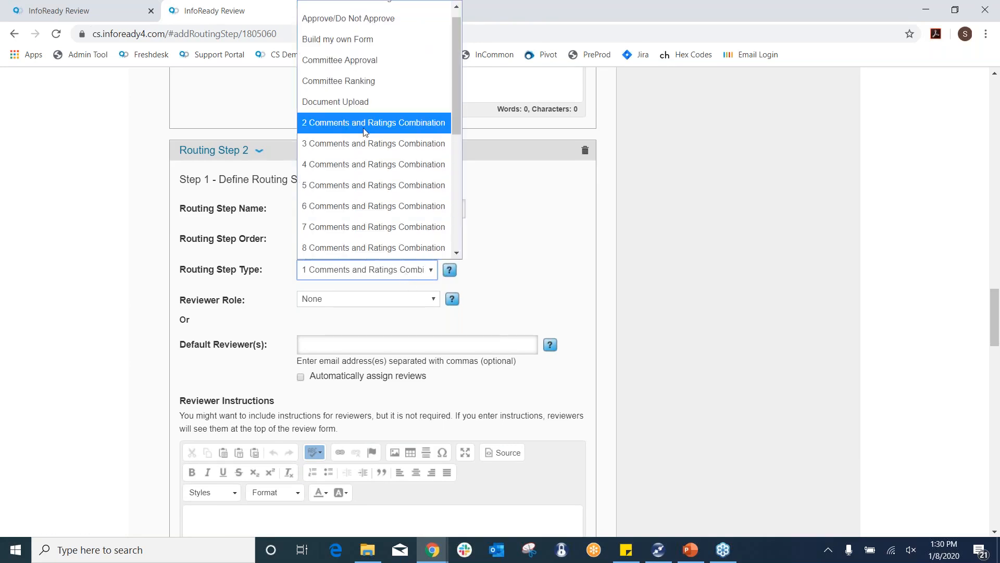
{"action": "left_click", "coordinate": [365, 125]}
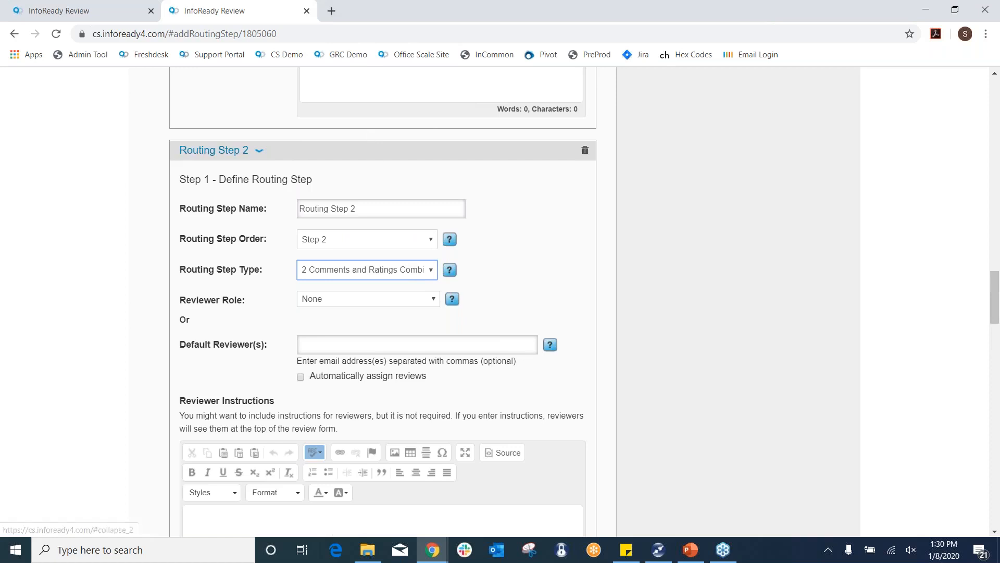
Look through the second step's Comments and Ratings Combination types up to 20 and return to the Admin Facing step
{"action": "left_click", "coordinate": [392, 270]}
{"action": "scroll", "coordinate": [367, 153], "scroll_direction": "down", "scroll_amount": 4}
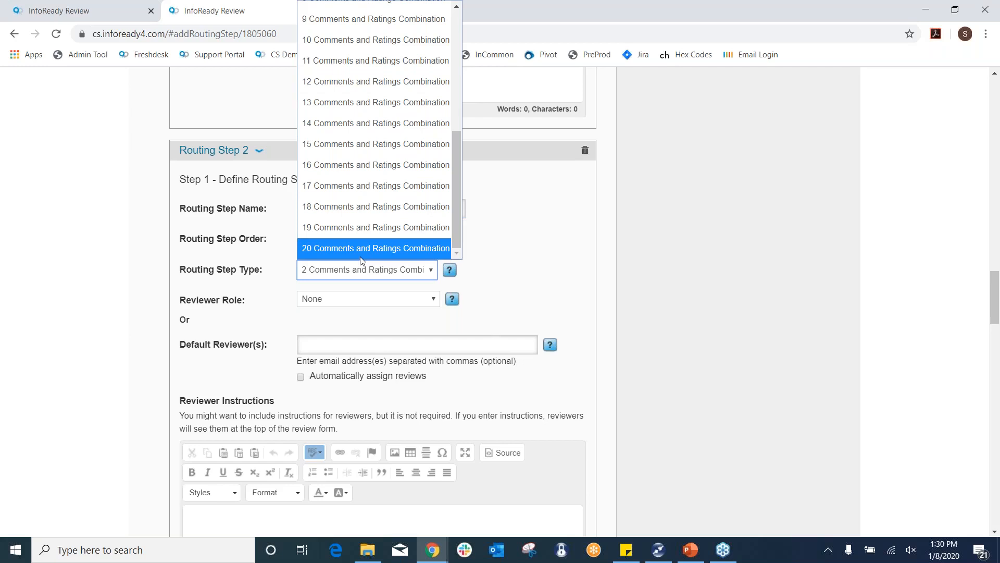
{"action": "left_click", "coordinate": [686, 273]}
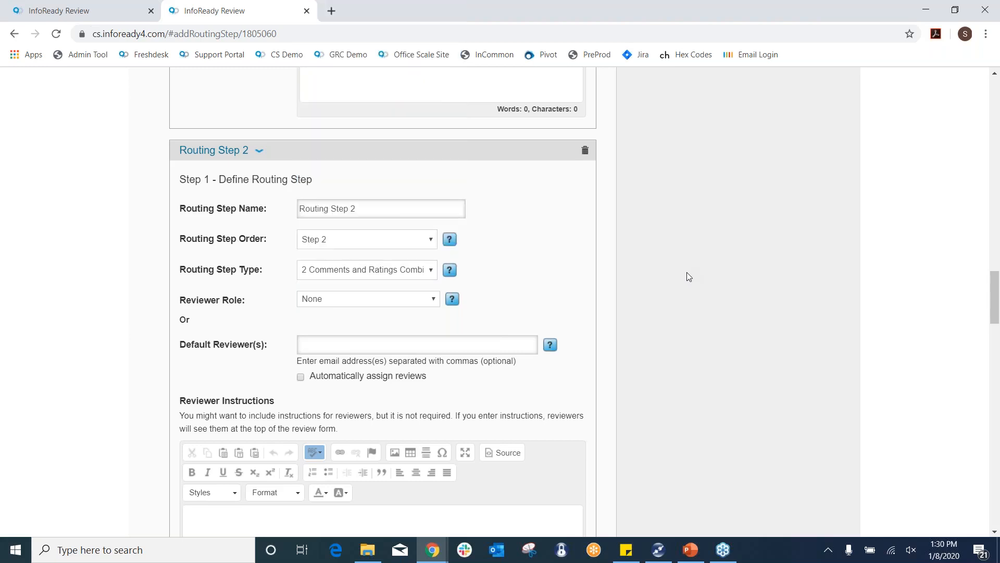
{"action": "scroll", "coordinate": [686, 271], "scroll_direction": "down", "scroll_amount": 1}
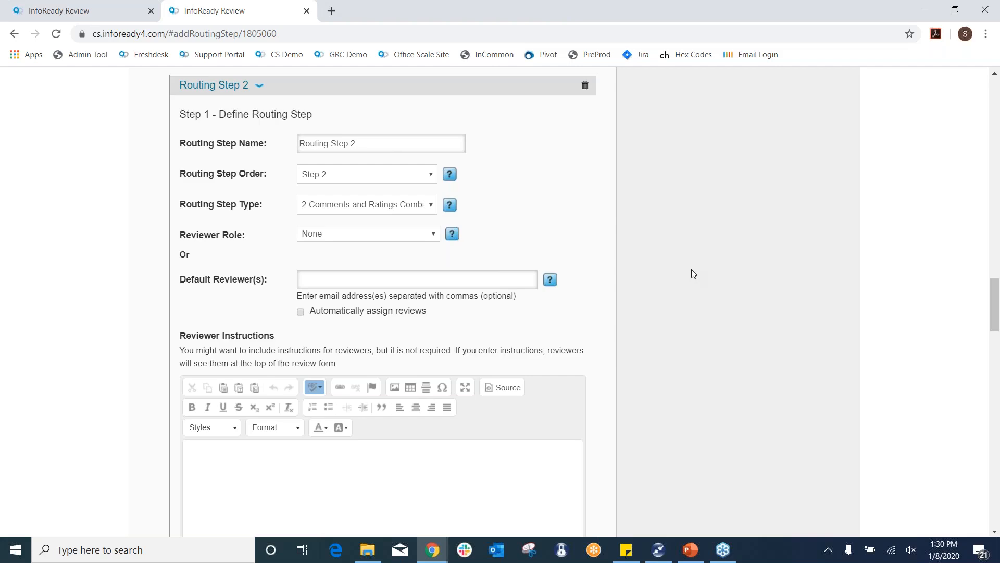
{"action": "scroll", "coordinate": [834, 242], "scroll_direction": "up", "scroll_amount": 10}
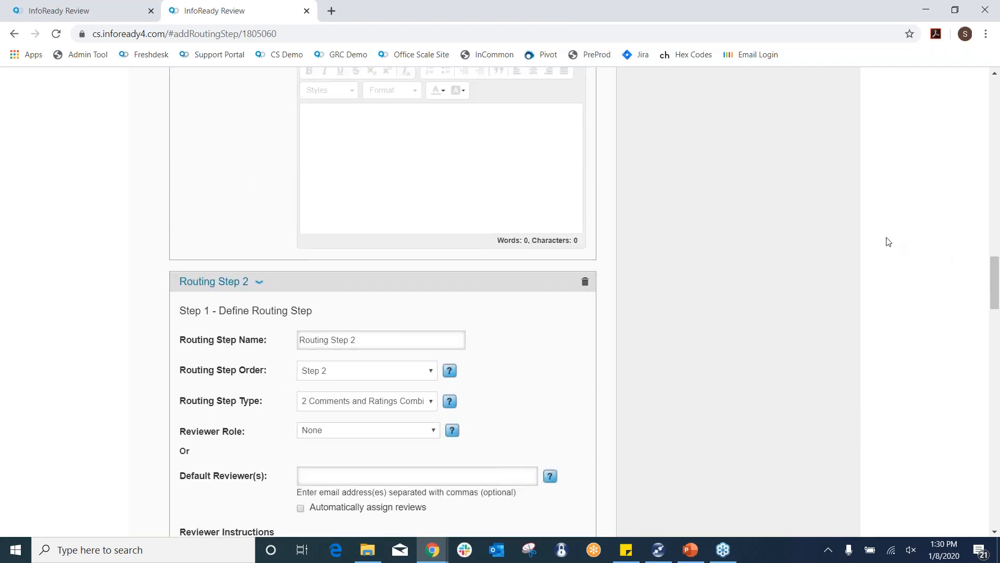
{"action": "scroll", "coordinate": [820, 250], "scroll_direction": "up", "scroll_amount": 10}
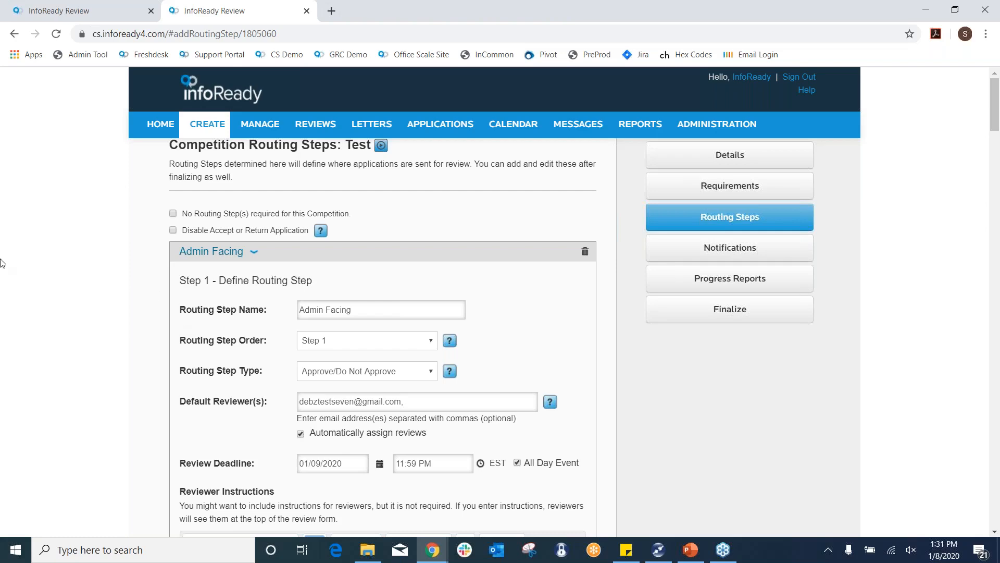
Switch to the Office of Sponsored Projects site and examine the sitewide competition templates in its system configuration
{"action": "left_click", "coordinate": [83, 11]}
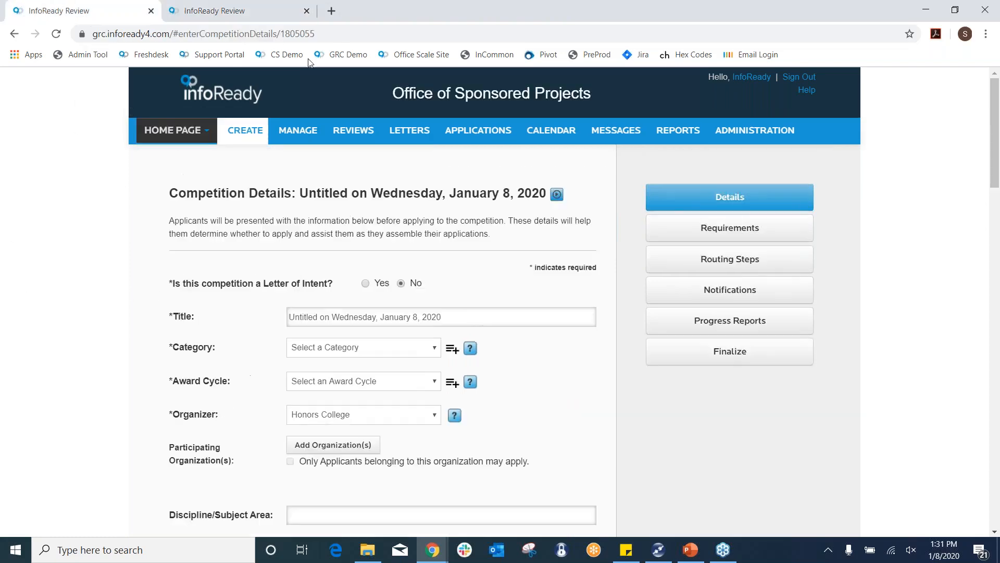
{"action": "left_click", "coordinate": [731, 134]}
{"action": "left_click", "coordinate": [762, 264]}
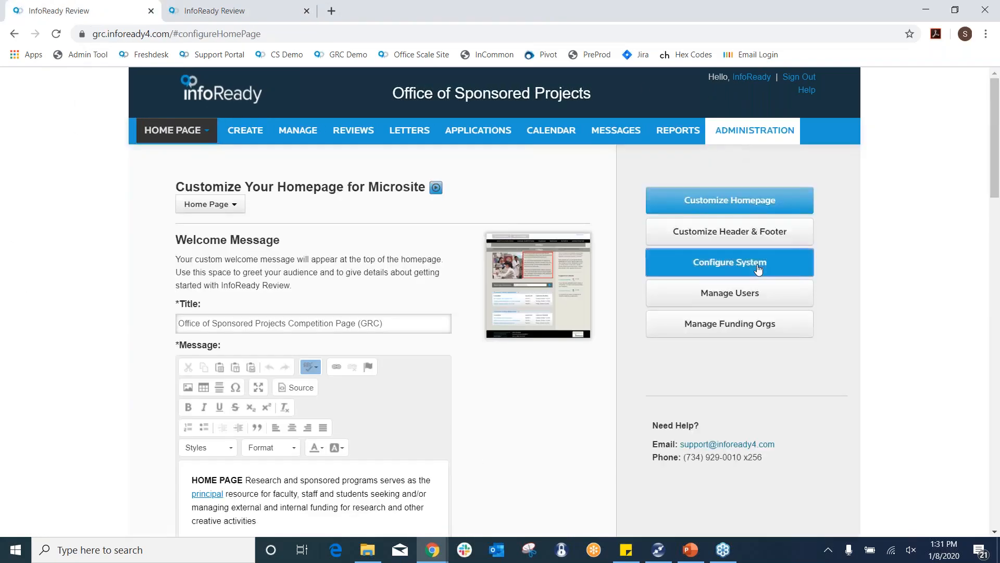
{"action": "scroll", "coordinate": [675, 311], "scroll_direction": "down", "scroll_amount": 20}
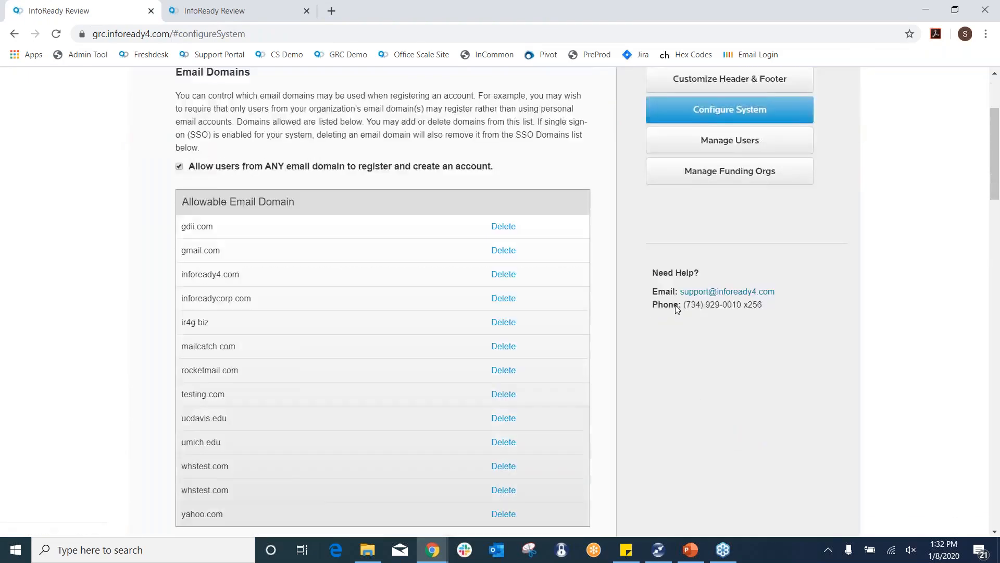
{"action": "scroll", "coordinate": [675, 312], "scroll_direction": "down", "scroll_amount": 10}
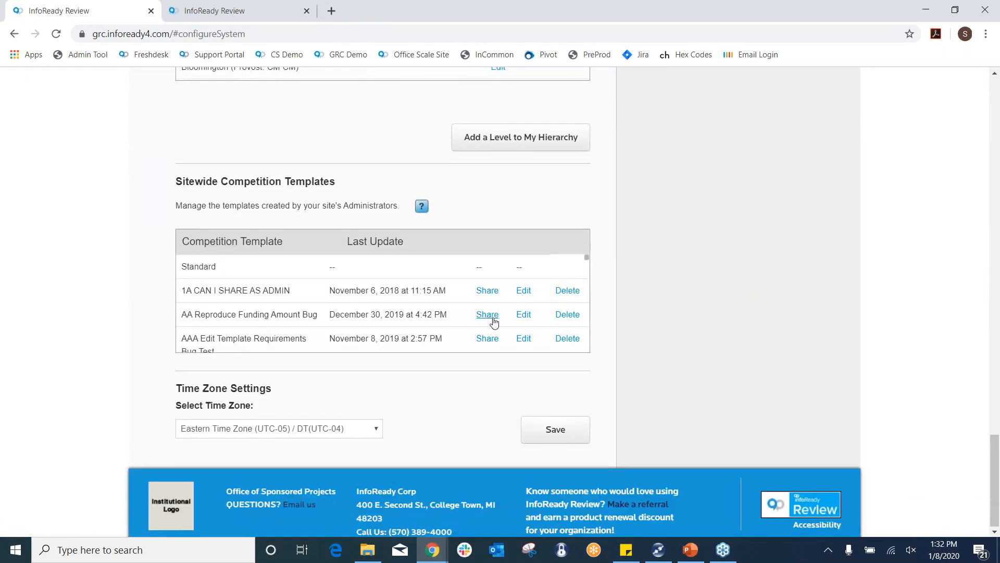
{"action": "scroll", "coordinate": [501, 288], "scroll_direction": "down", "scroll_amount": 1}
{"action": "scroll", "coordinate": [500, 300], "scroll_direction": "down", "scroll_amount": 5}
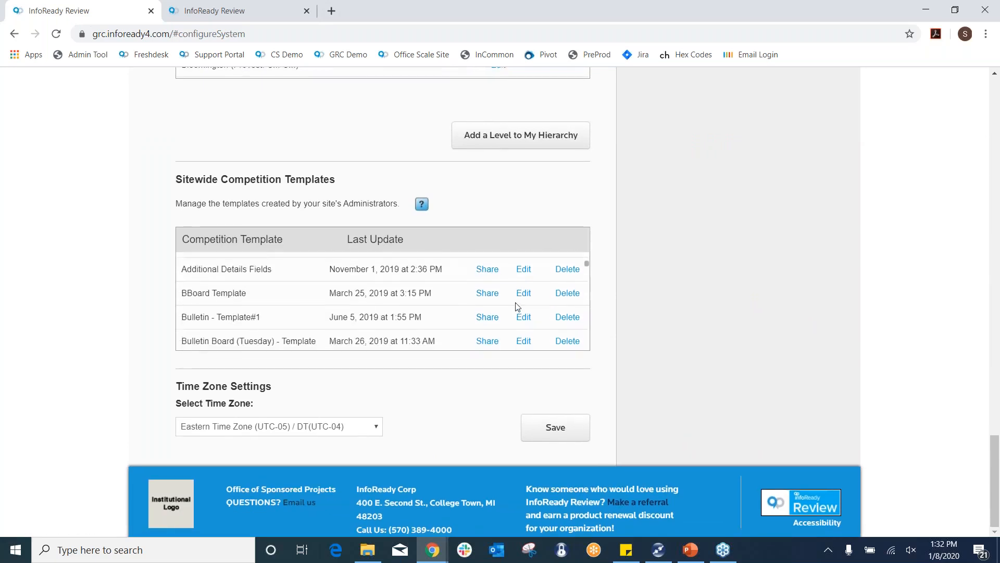
Return to the Test competition's routing steps and proceed from the end of the form to its notifications
{"action": "left_click", "coordinate": [235, 13]}
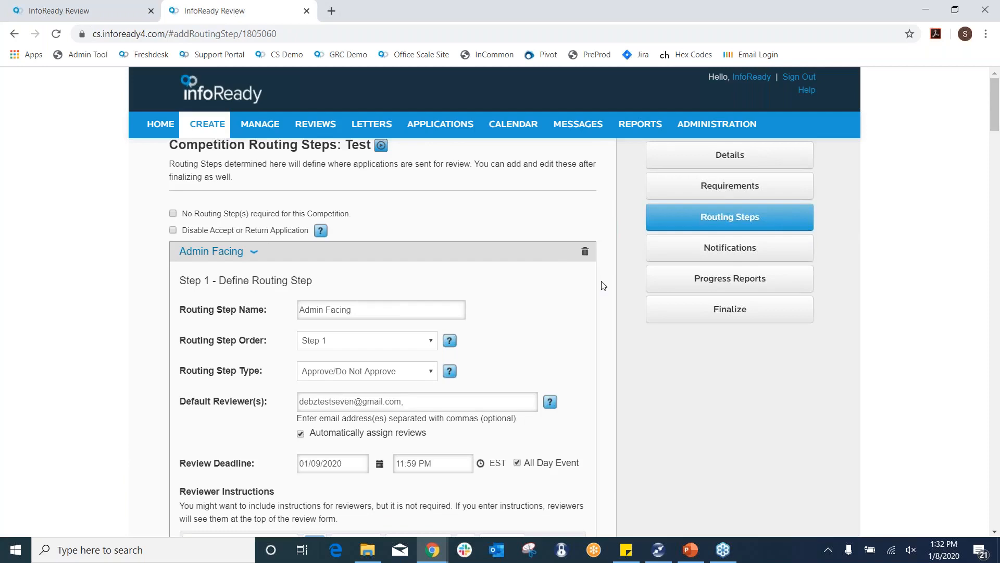
{"action": "scroll", "coordinate": [726, 335], "scroll_direction": "down", "scroll_amount": 20}
{"action": "scroll", "coordinate": [733, 371], "scroll_direction": "down", "scroll_amount": 15}
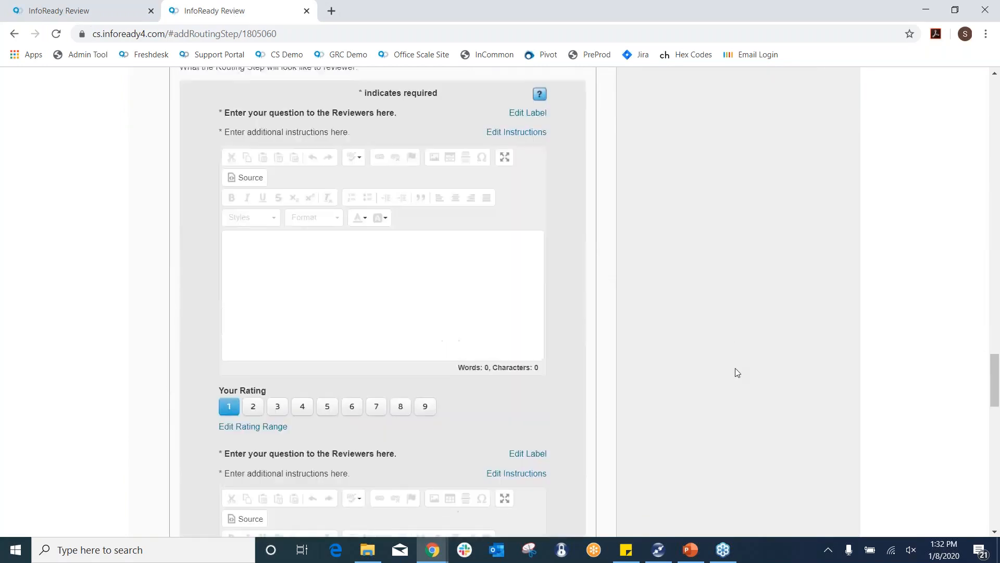
{"action": "left_click", "coordinate": [560, 396]}
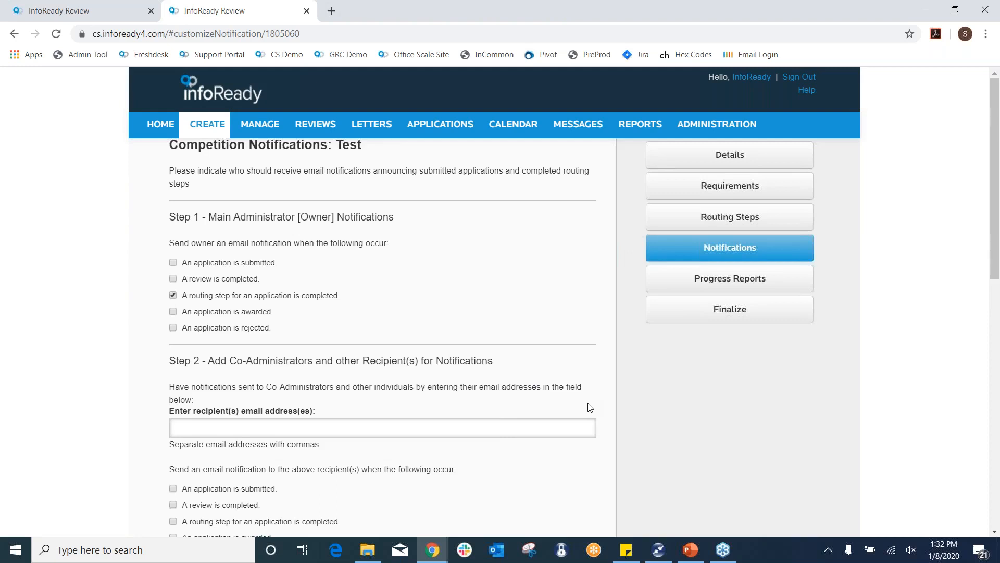
Turn off the owner's notification for a completed routing step and review the co-administrator and other recipient notification options
{"action": "left_click", "coordinate": [173, 295]}
{"action": "scroll", "coordinate": [306, 260], "scroll_direction": "down", "scroll_amount": 3}
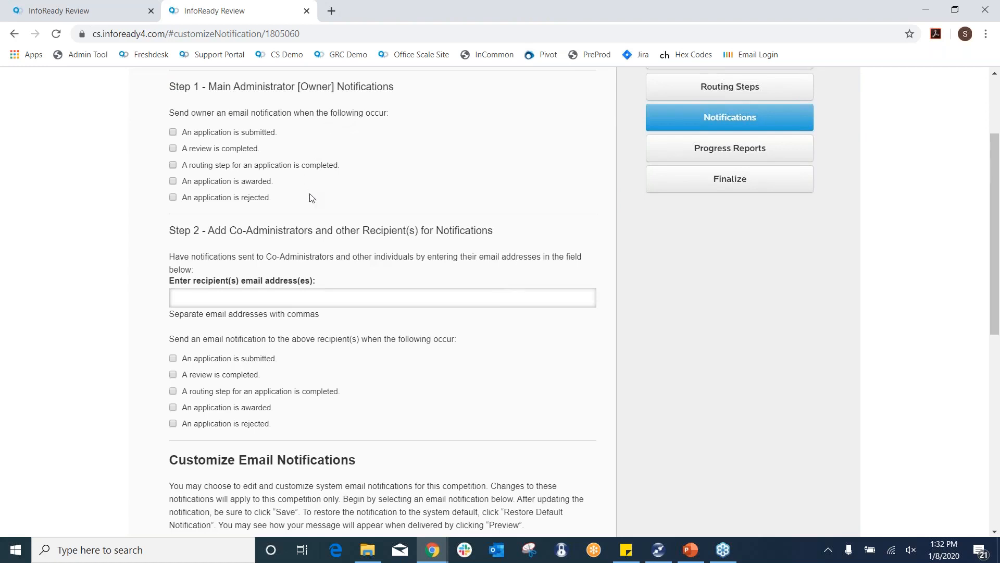
{"action": "left_click", "coordinate": [300, 293]}
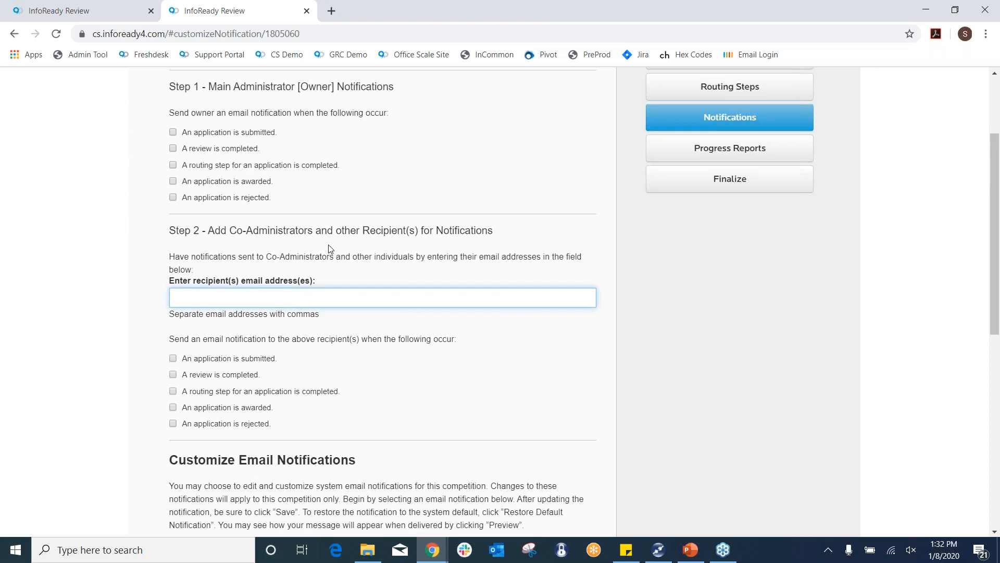
{"action": "scroll", "coordinate": [329, 249], "scroll_direction": "down", "scroll_amount": 1}
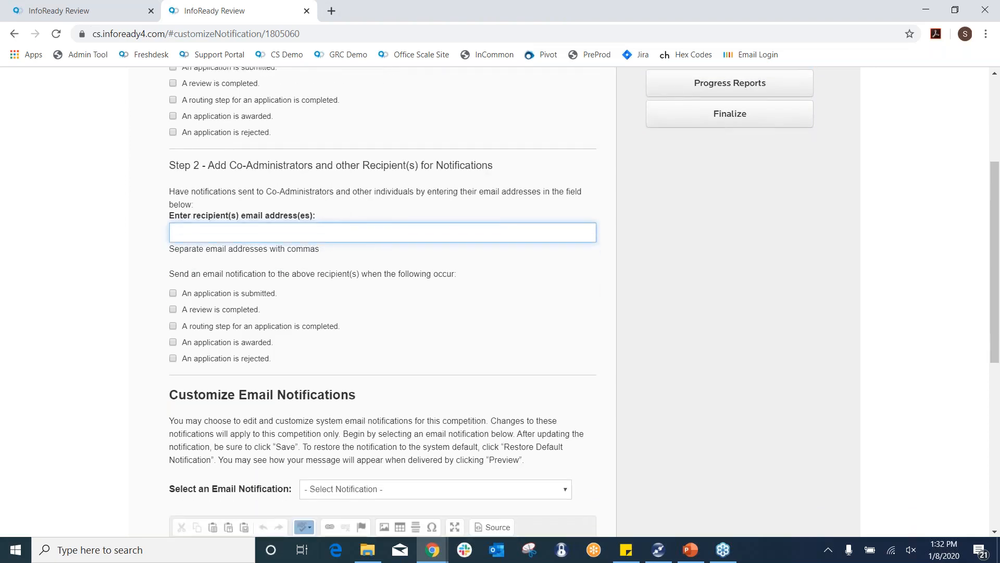
Choose the applicant notification "Your Application Received" for customization
{"action": "scroll", "coordinate": [370, 234], "scroll_direction": "down", "scroll_amount": 5}
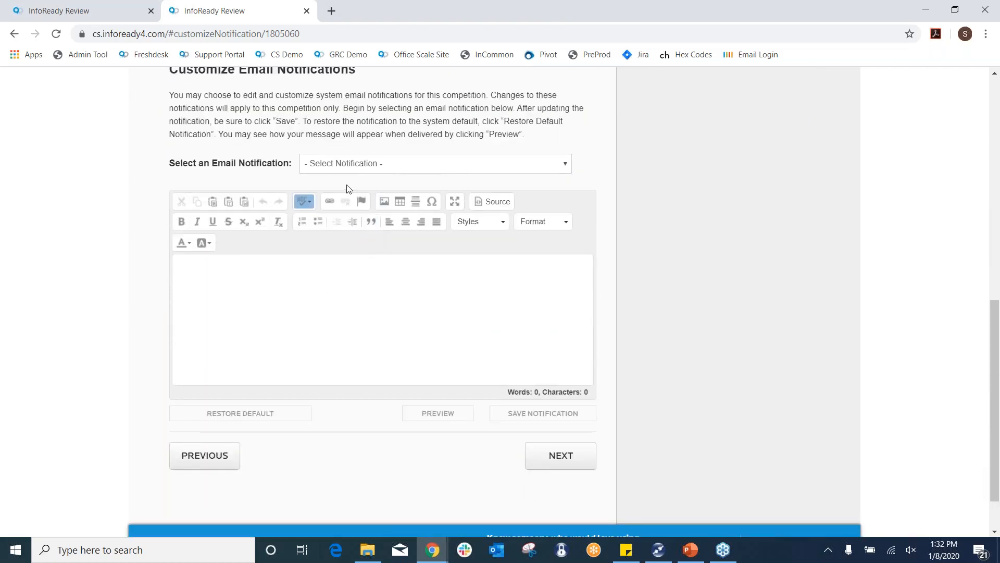
{"action": "left_click", "coordinate": [422, 166]}
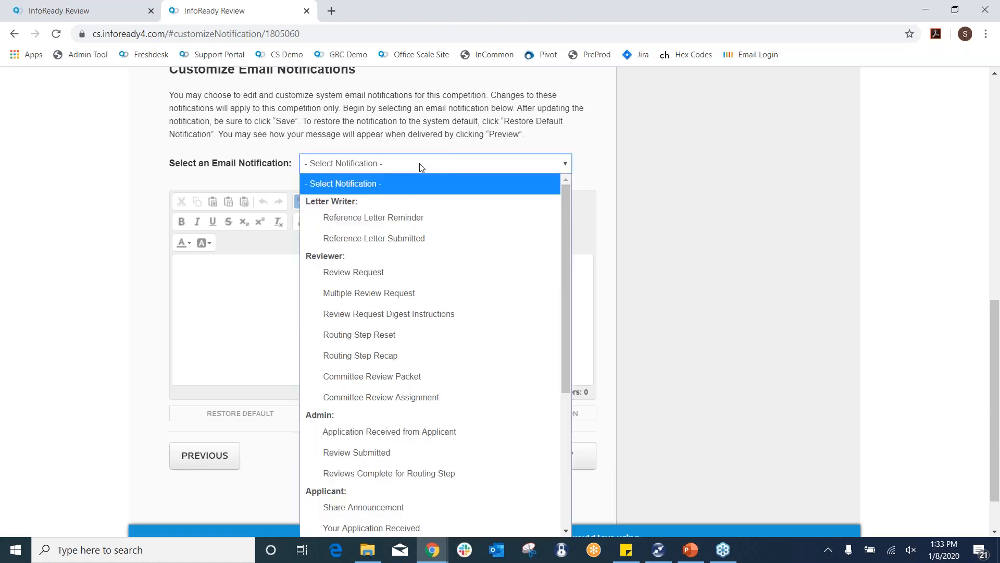
{"action": "scroll", "coordinate": [440, 233], "scroll_direction": "down", "scroll_amount": 2}
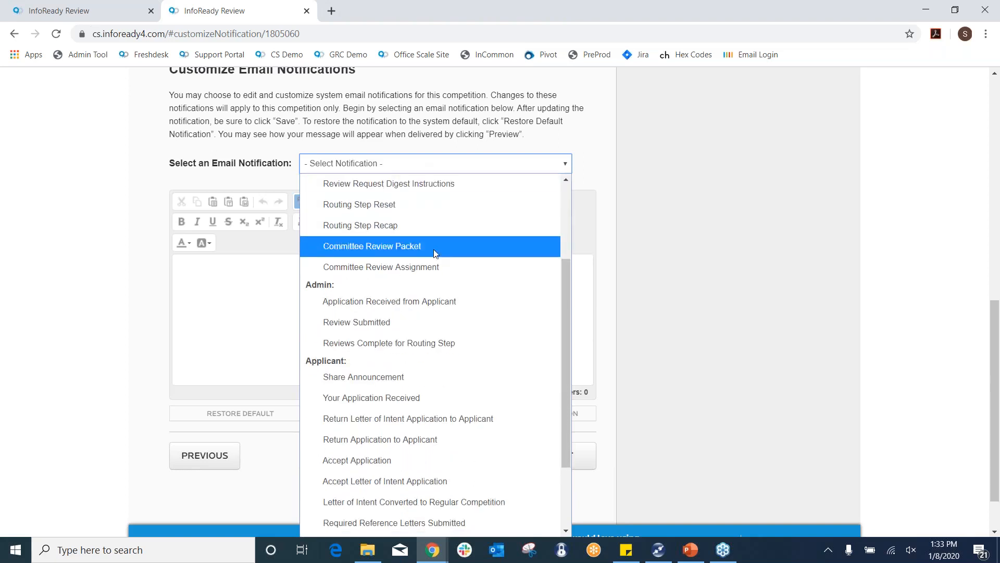
{"action": "left_click", "coordinate": [390, 399]}
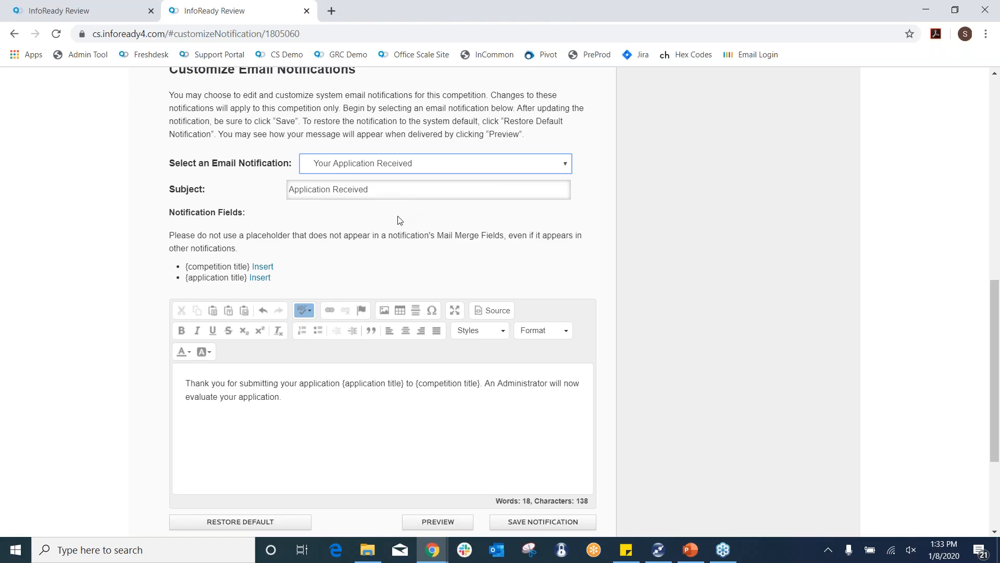
Append "jhjghj" to the end of the "Your Application Received" message and save the notification
{"action": "left_click", "coordinate": [303, 405]}
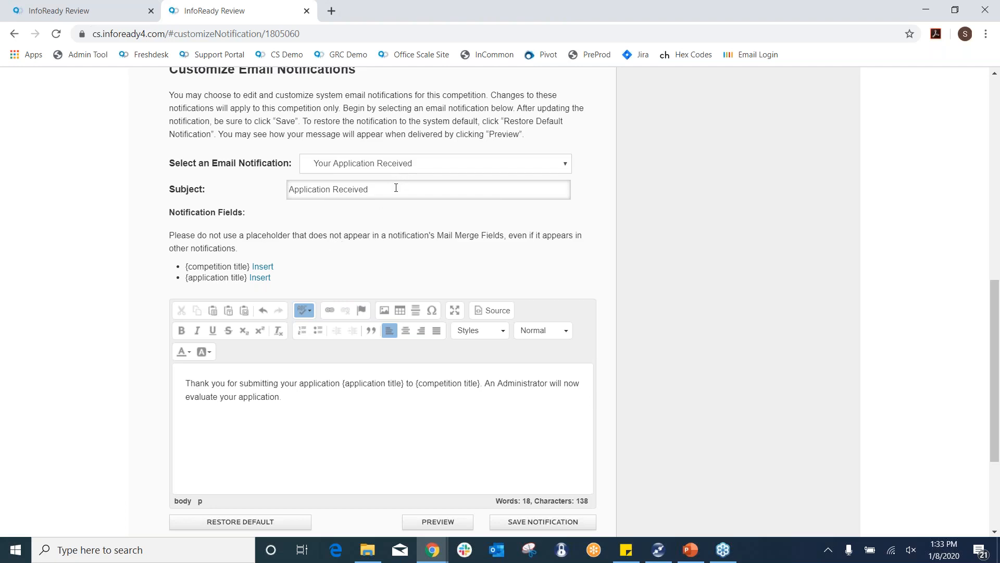
{"action": "scroll", "coordinate": [366, 230], "scroll_direction": "down", "scroll_amount": 1}
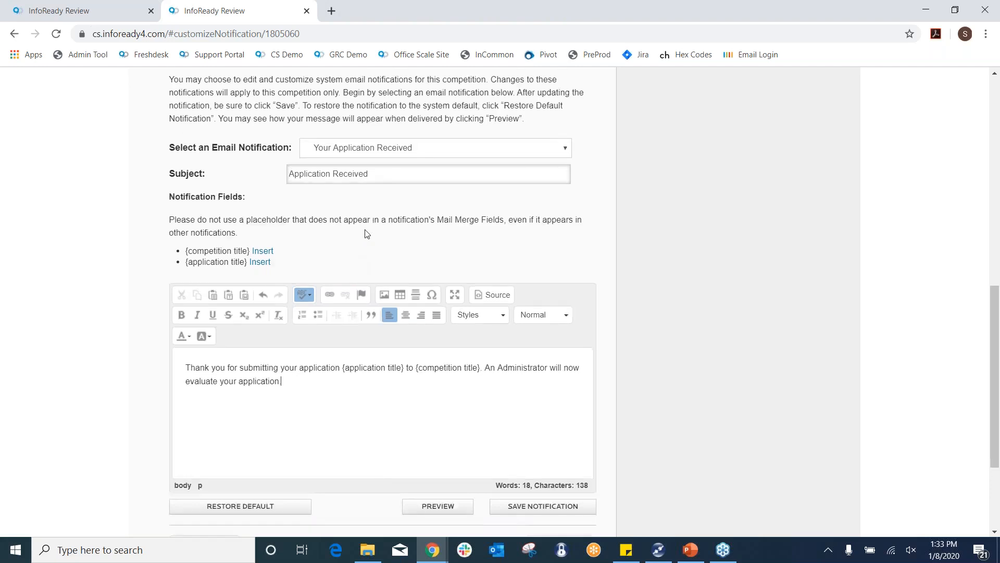
{"action": "left_click", "coordinate": [302, 344]}
{"action": "type", "text": "jhjghj"}
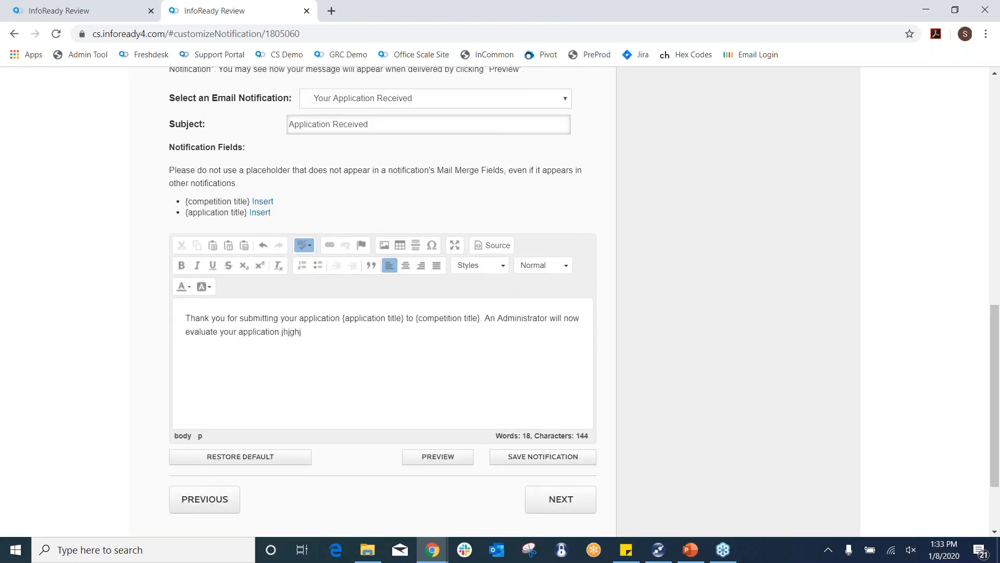
{"action": "left_click", "coordinate": [516, 457]}
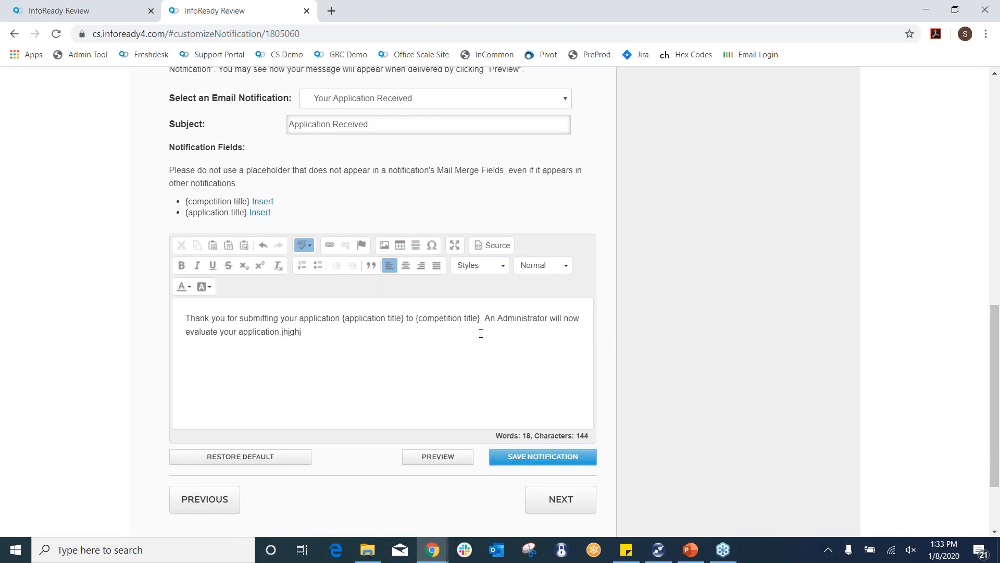
Proceed to the competition's Progress Reports settings and examine the reporting fields and their requirement levels
{"action": "scroll", "coordinate": [481, 333], "scroll_direction": "down", "scroll_amount": 2}
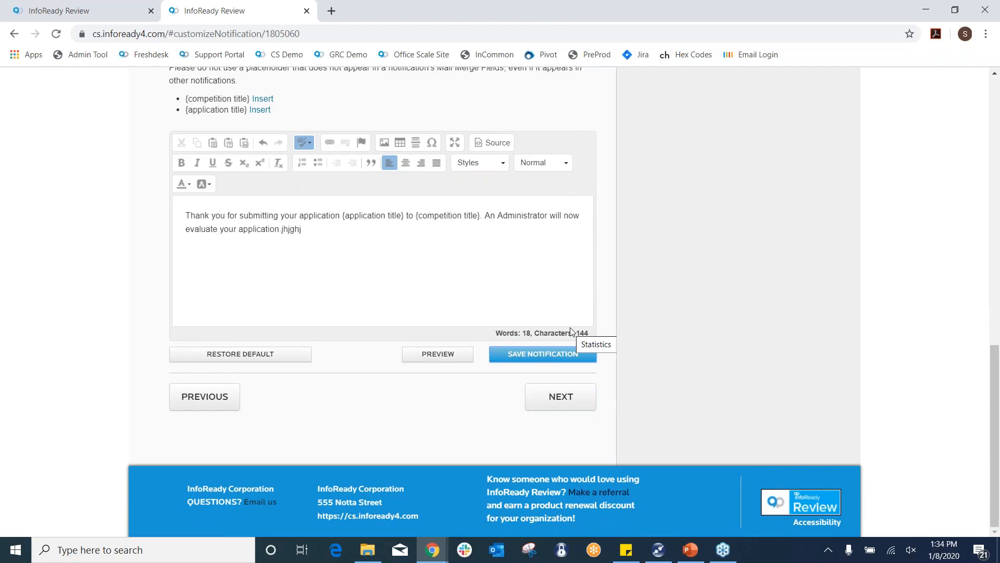
{"action": "left_click", "coordinate": [567, 395]}
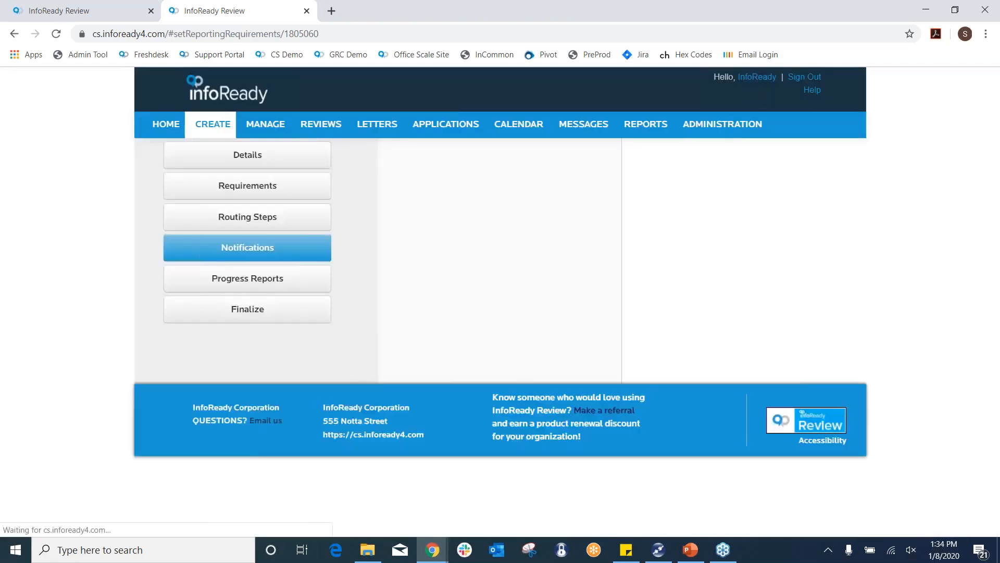
{"action": "scroll", "coordinate": [552, 247], "scroll_direction": "down", "scroll_amount": 2}
{"action": "scroll", "coordinate": [552, 247], "scroll_direction": "up", "scroll_amount": 1}
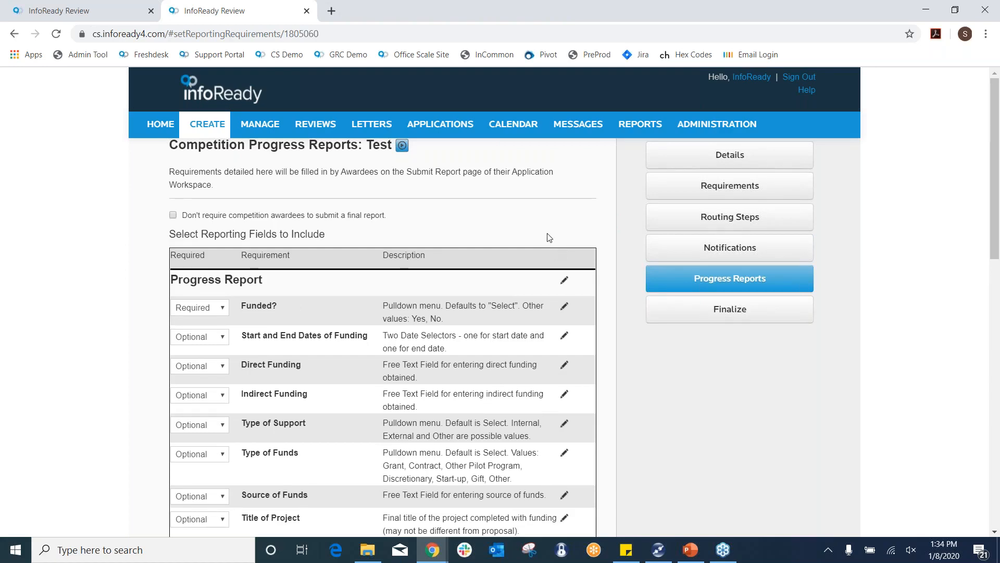
{"action": "scroll", "coordinate": [536, 224], "scroll_direction": "down", "scroll_amount": 2}
{"action": "scroll", "coordinate": [537, 223], "scroll_direction": "up", "scroll_amount": 1}
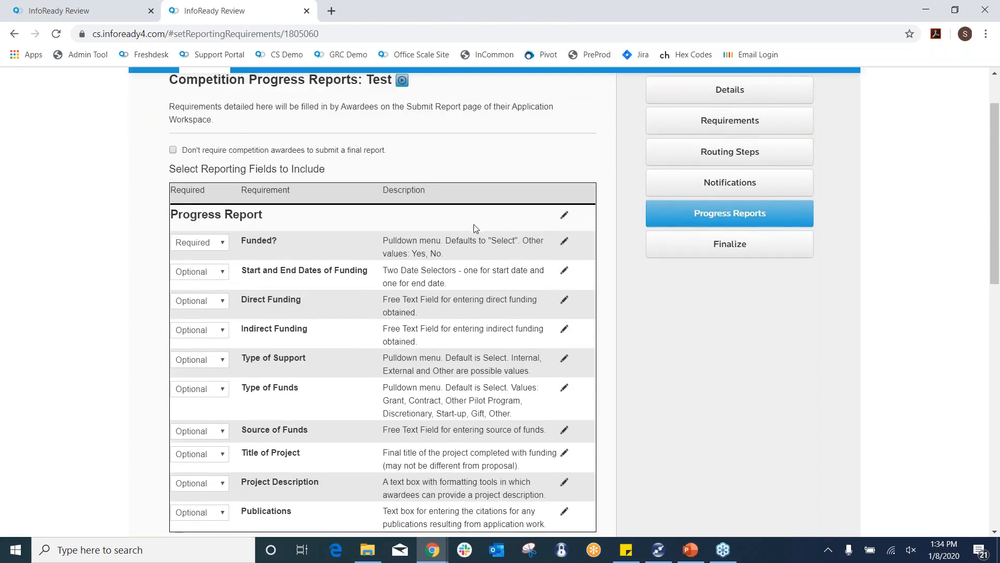
{"action": "scroll", "coordinate": [488, 207], "scroll_direction": "down", "scroll_amount": 1}
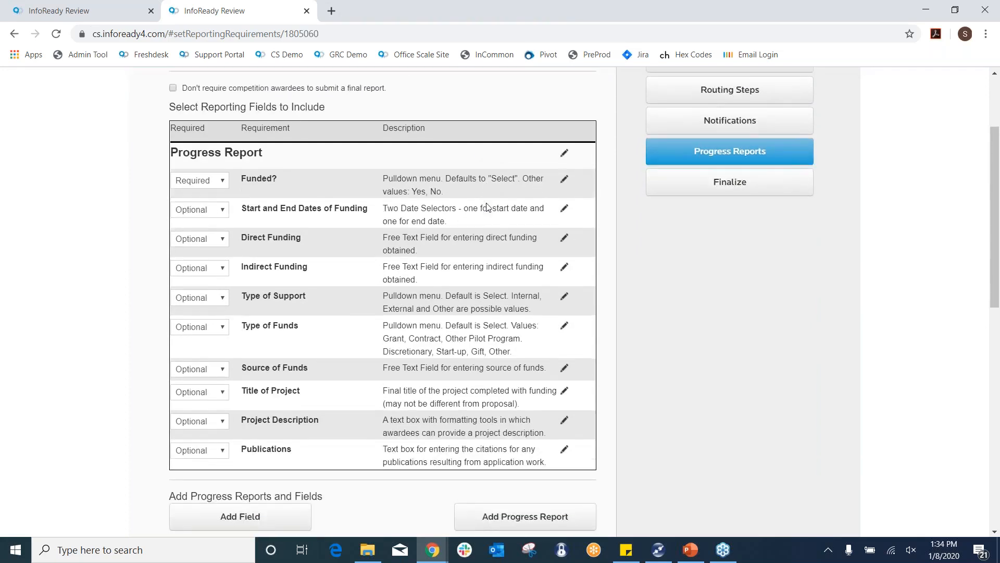
{"action": "scroll", "coordinate": [604, 208], "scroll_direction": "up", "scroll_amount": 1}
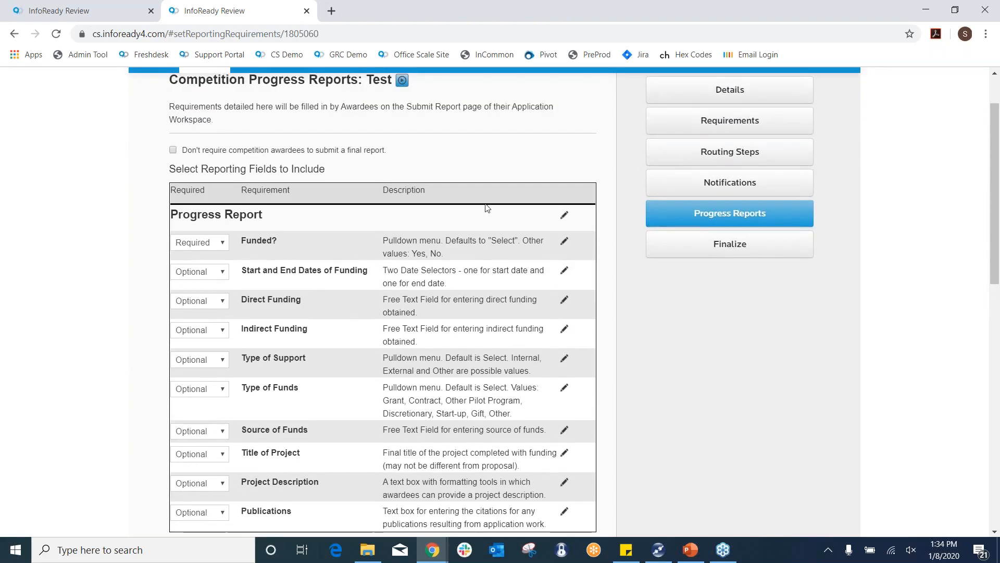
{"action": "scroll", "coordinate": [482, 206], "scroll_direction": "down", "scroll_amount": 1}
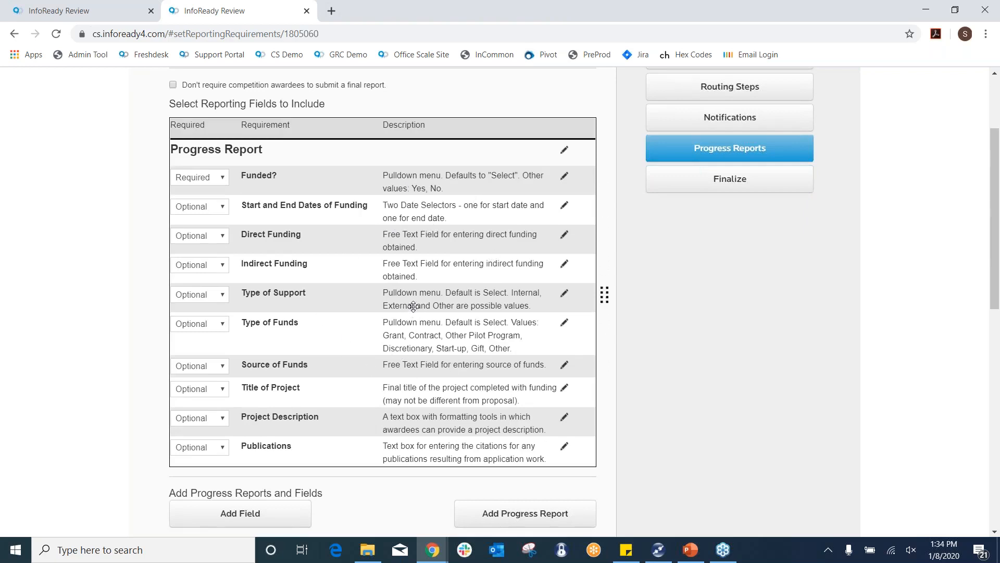
{"action": "scroll", "coordinate": [408, 305], "scroll_direction": "down", "scroll_amount": 1}
{"action": "scroll", "coordinate": [411, 286], "scroll_direction": "up", "scroll_amount": 1}
{"action": "scroll", "coordinate": [412, 276], "scroll_direction": "down", "scroll_amount": 2}
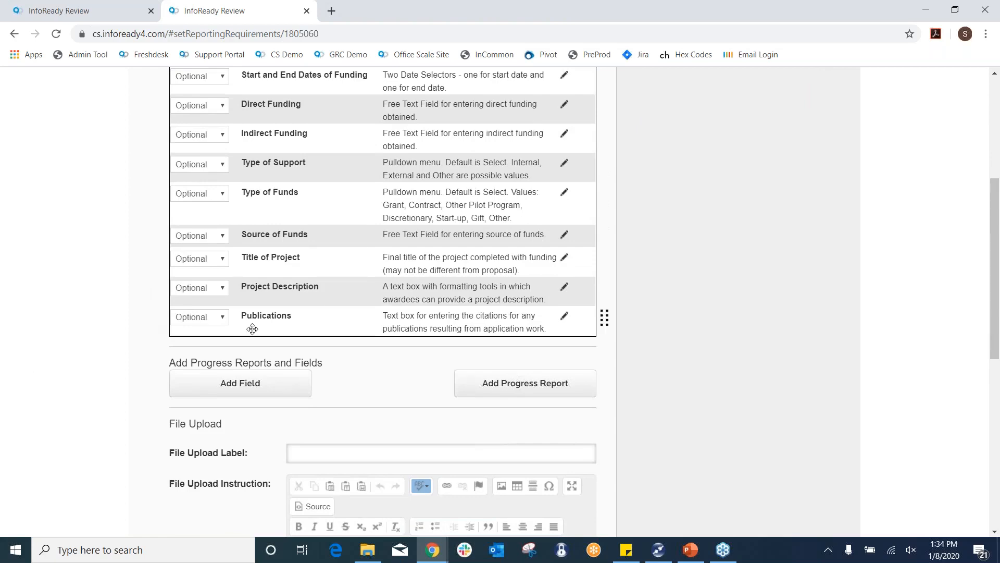
Set the Start and End Dates of Funding requirement to Excluded, and cancel the opened form for adding a field
{"action": "left_click", "coordinate": [265, 388]}
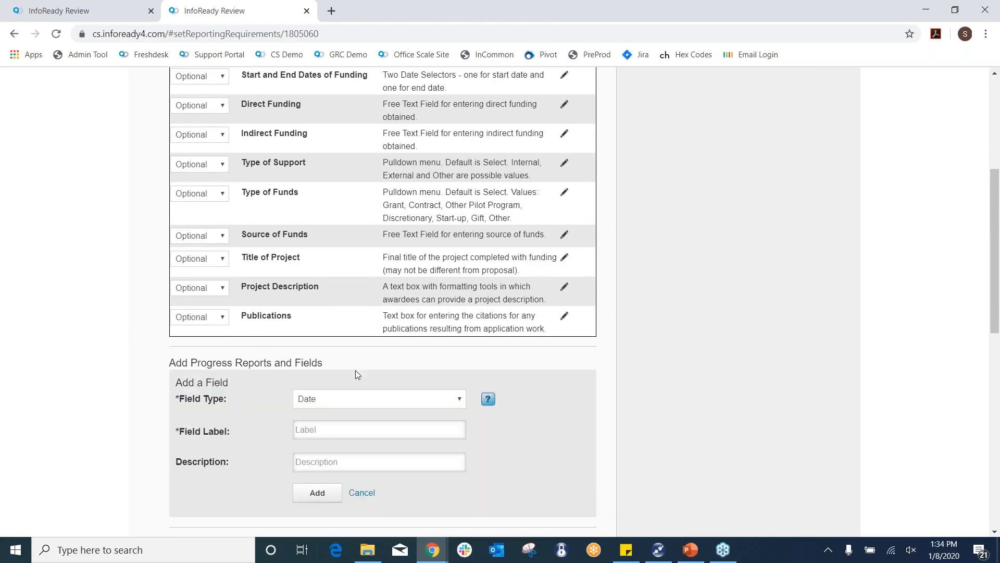
{"action": "scroll", "coordinate": [359, 270], "scroll_direction": "up", "scroll_amount": 2}
{"action": "left_click", "coordinate": [220, 207]}
{"action": "left_click", "coordinate": [224, 264]}
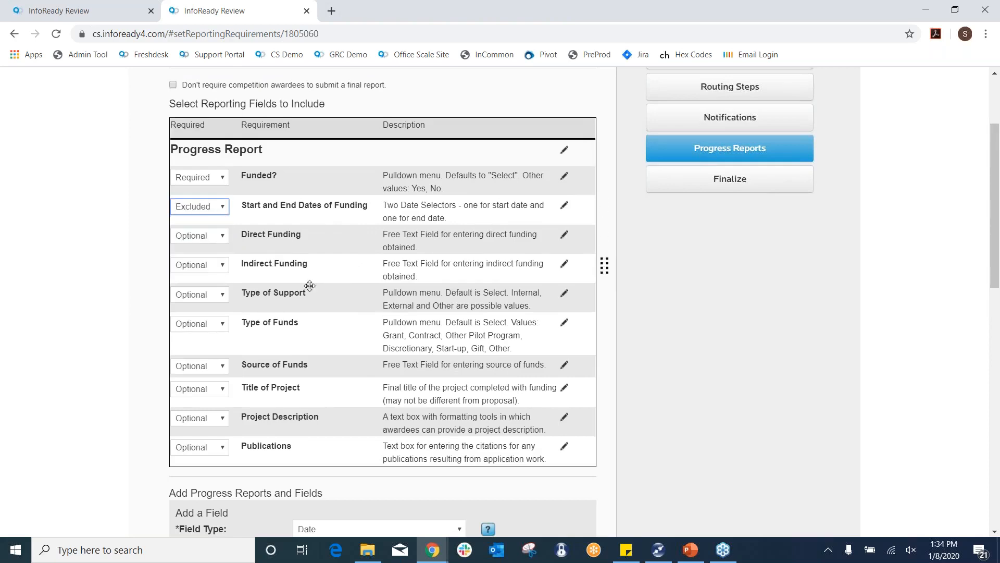
{"action": "scroll", "coordinate": [333, 291], "scroll_direction": "down", "scroll_amount": 2}
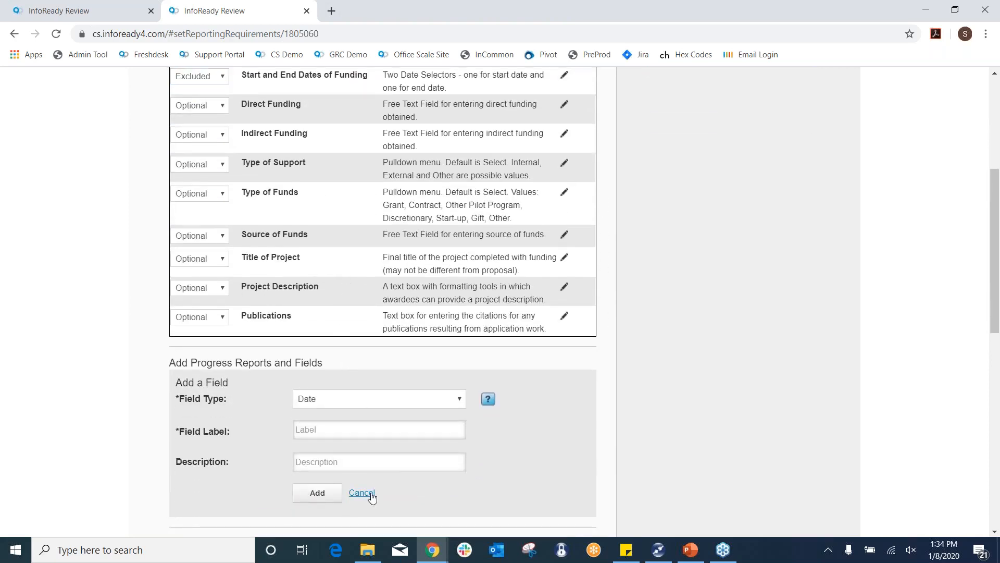
{"action": "left_click", "coordinate": [362, 492]}
Review the options for adding progress reports and configuring file uploads for awardees
{"action": "scroll", "coordinate": [469, 312], "scroll_direction": "down", "scroll_amount": 1}
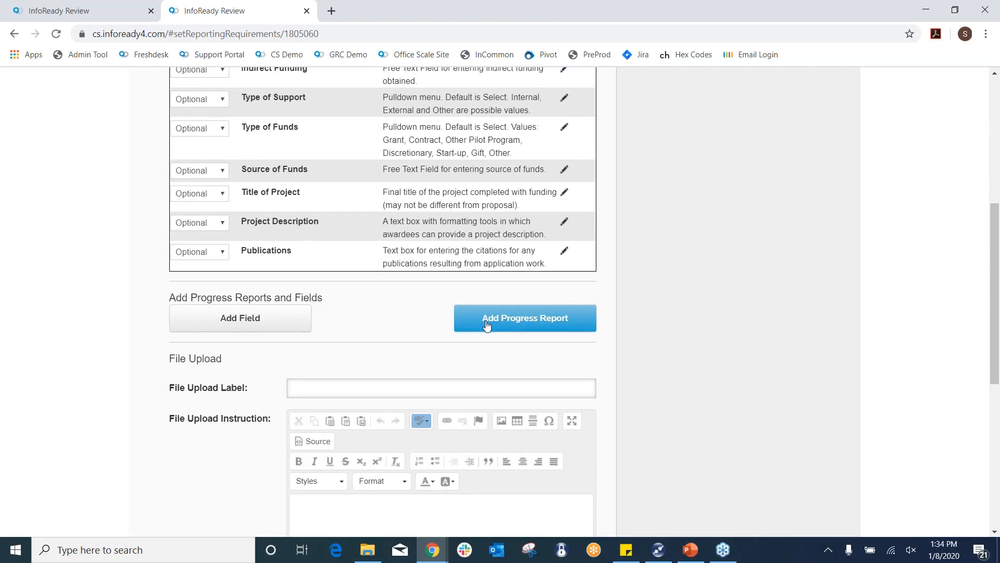
{"action": "left_click", "coordinate": [486, 322]}
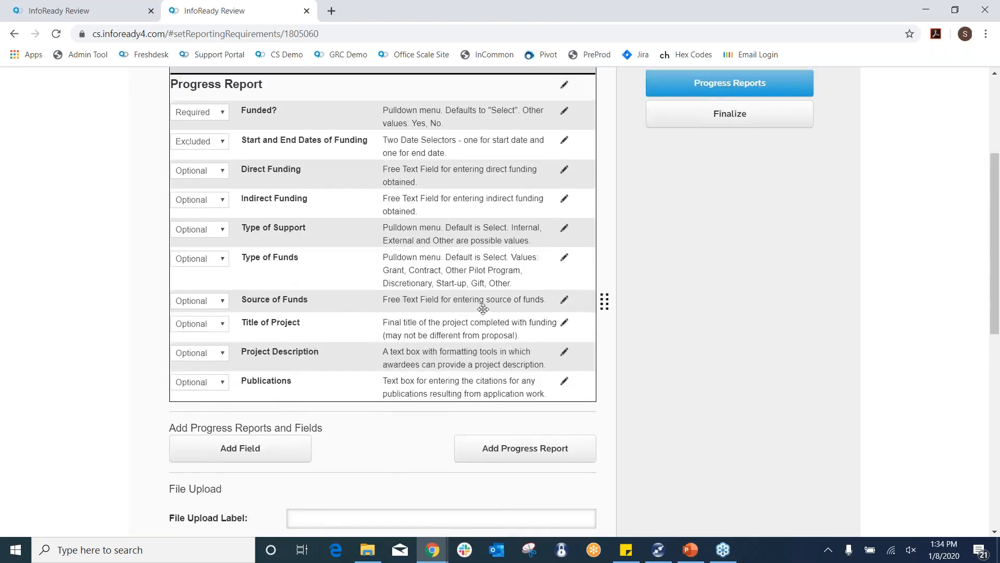
{"action": "scroll", "coordinate": [398, 238], "scroll_direction": "down", "scroll_amount": 4}
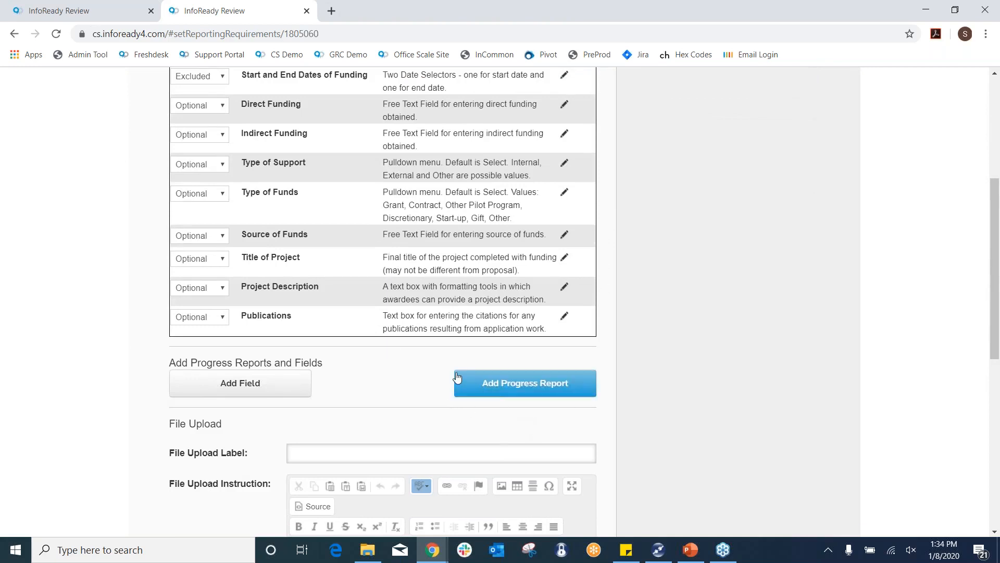
{"action": "scroll", "coordinate": [350, 370], "scroll_direction": "down", "scroll_amount": 4}
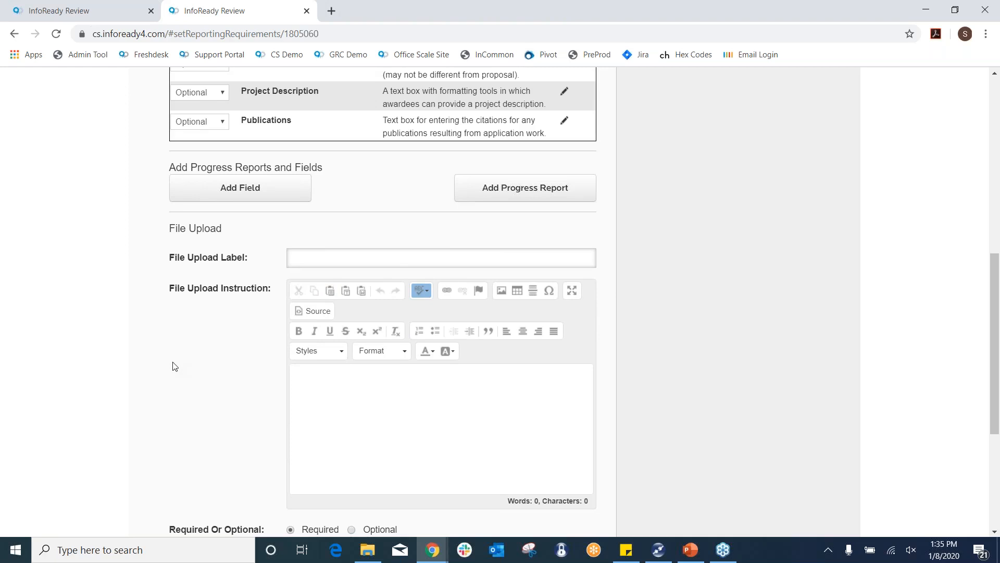
{"action": "scroll", "coordinate": [373, 496], "scroll_direction": "down", "scroll_amount": 5}
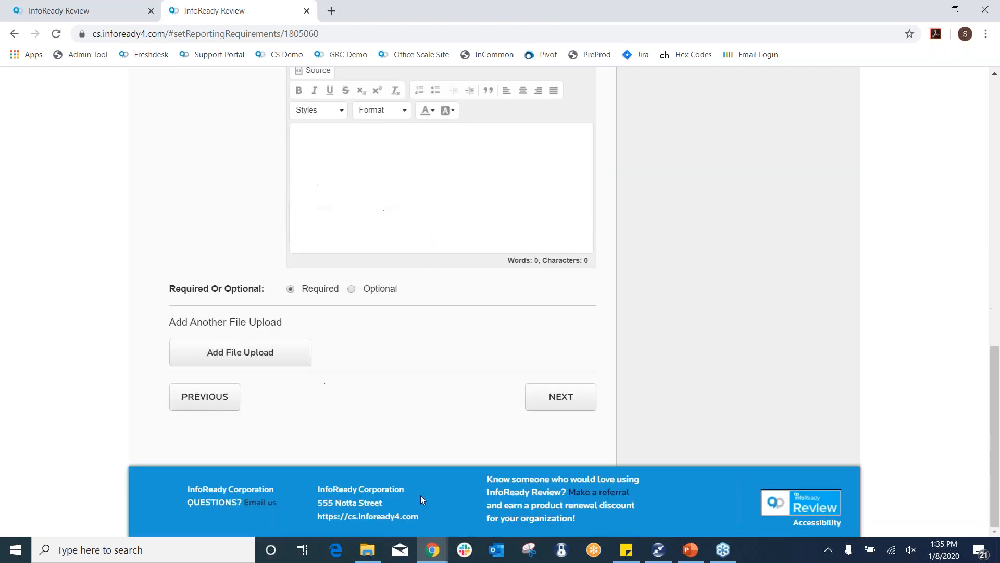
Proceed to the competition's Finalize page and view the finalizing options without choosing a different one
{"action": "left_click", "coordinate": [558, 400]}
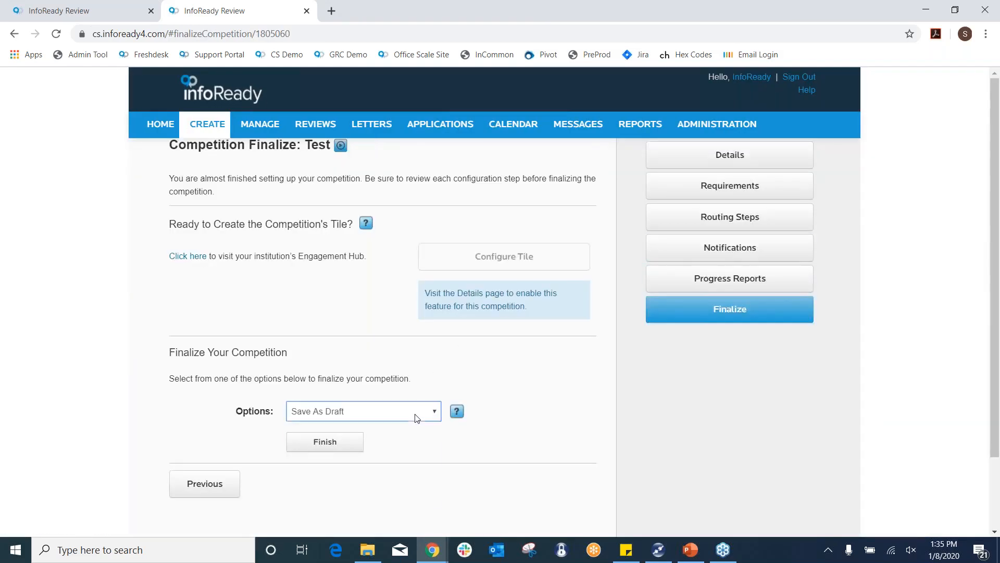
{"action": "left_click", "coordinate": [416, 418]}
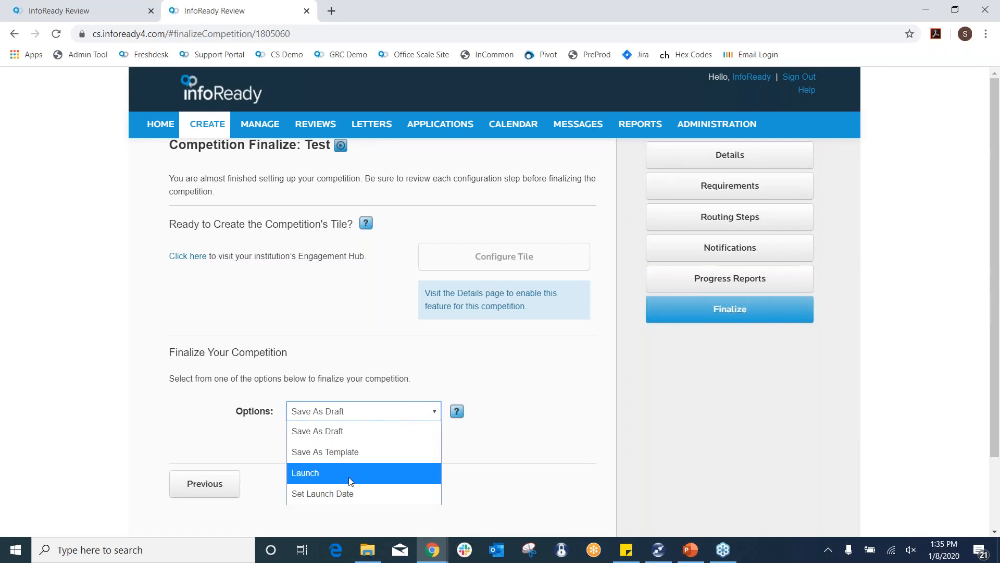
{"action": "left_click", "coordinate": [341, 301]}
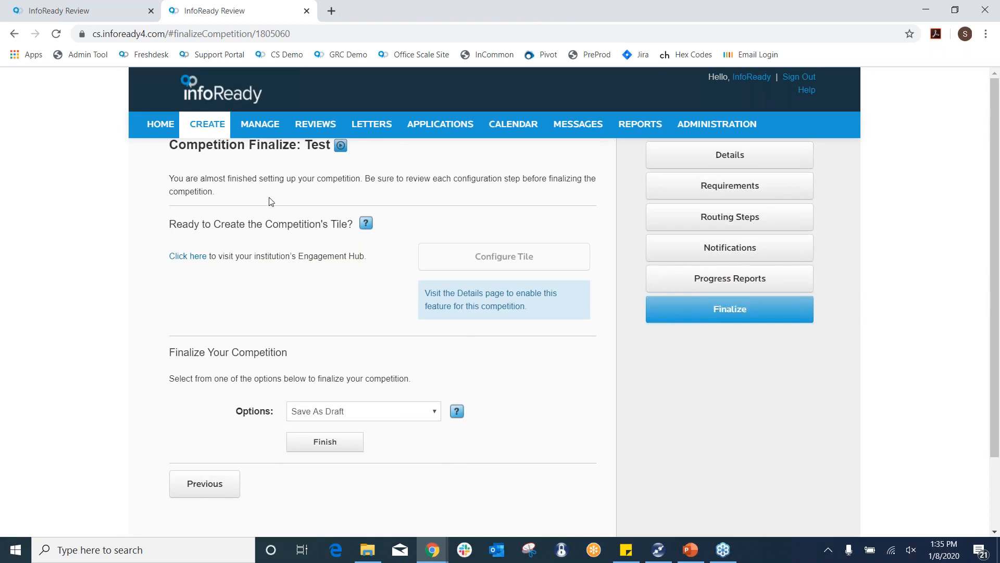
Search the managed competitions for "training" and open the details of the launched Training Competition due January 10, 2020
{"action": "left_click", "coordinate": [271, 123]}
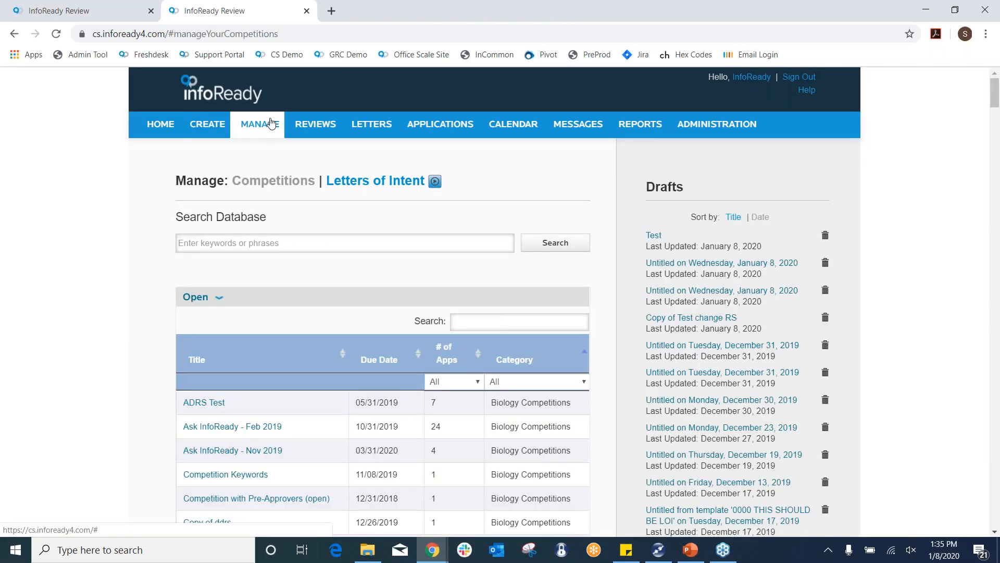
{"action": "left_click", "coordinate": [240, 242]}
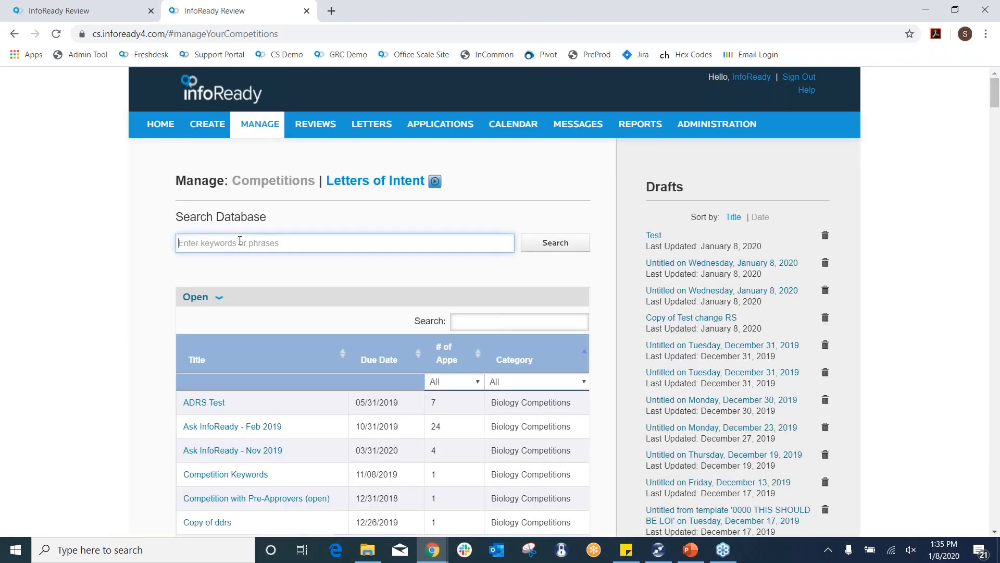
{"action": "type", "text": "training"}
{"action": "key", "text": "Return"}
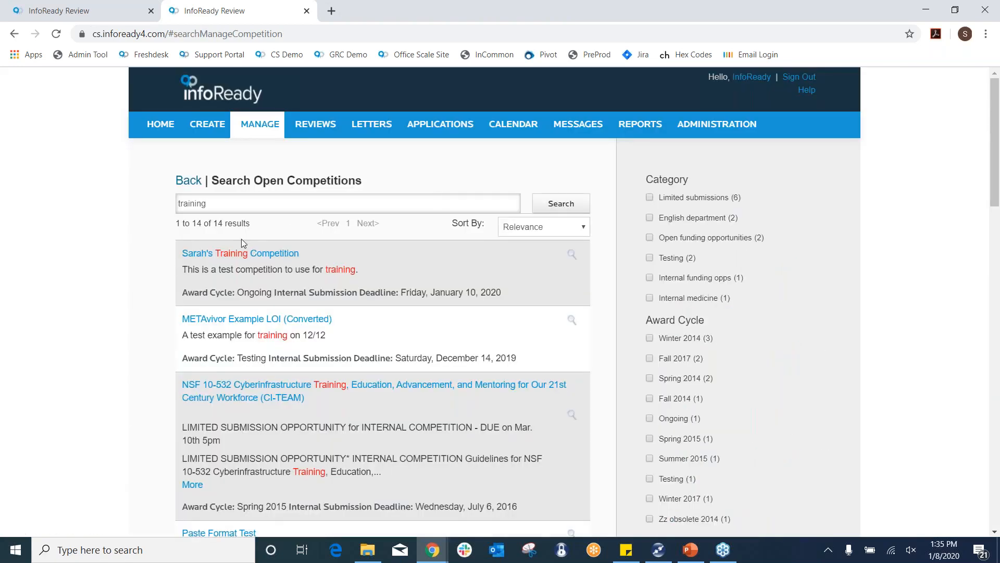
{"action": "left_click", "coordinate": [250, 253]}
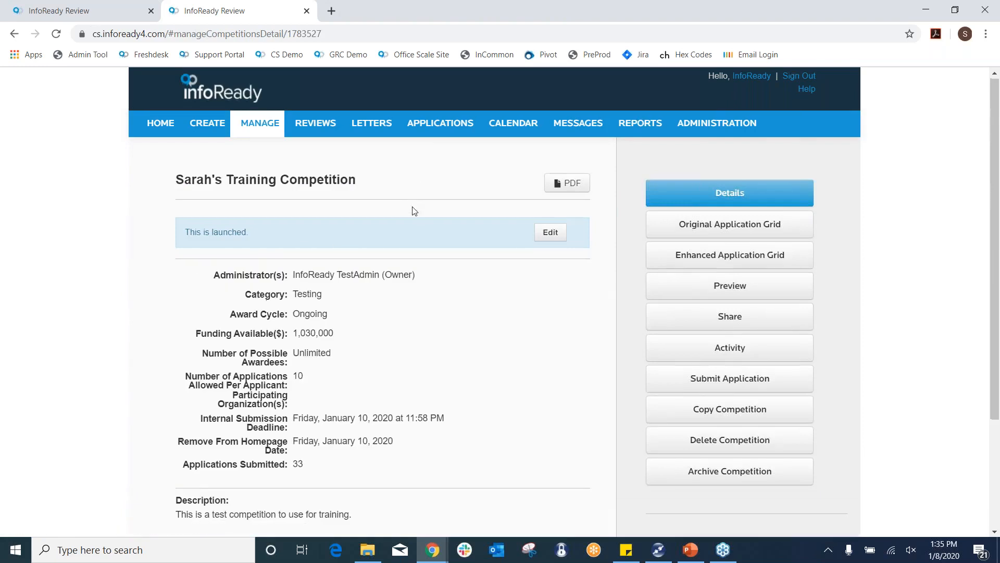
{"action": "scroll", "coordinate": [416, 219], "scroll_direction": "down", "scroll_amount": 1}
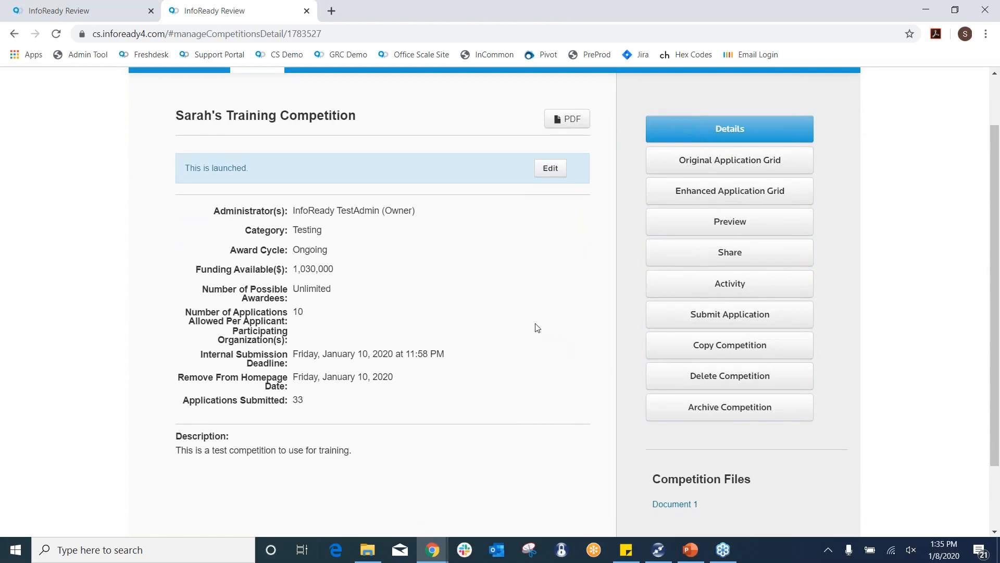
Open the Training Competition's sharing page and highlight its shareable link
{"action": "left_click", "coordinate": [699, 253]}
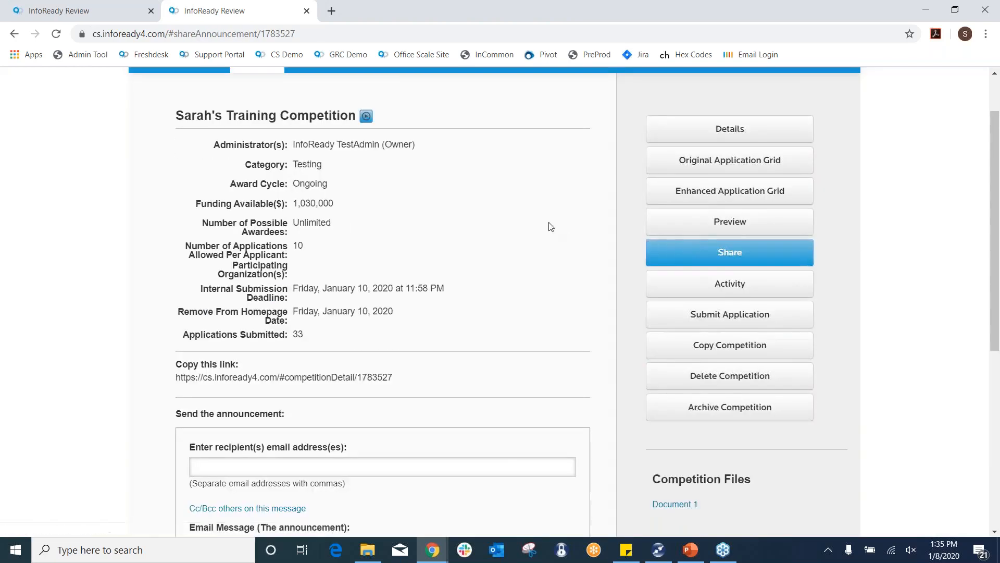
{"action": "scroll", "coordinate": [548, 226], "scroll_direction": "down", "scroll_amount": 1}
{"action": "scroll", "coordinate": [533, 226], "scroll_direction": "down", "scroll_amount": 2}
{"action": "left_click_drag", "start_coordinate": [402, 249], "coordinate": [178, 249]}
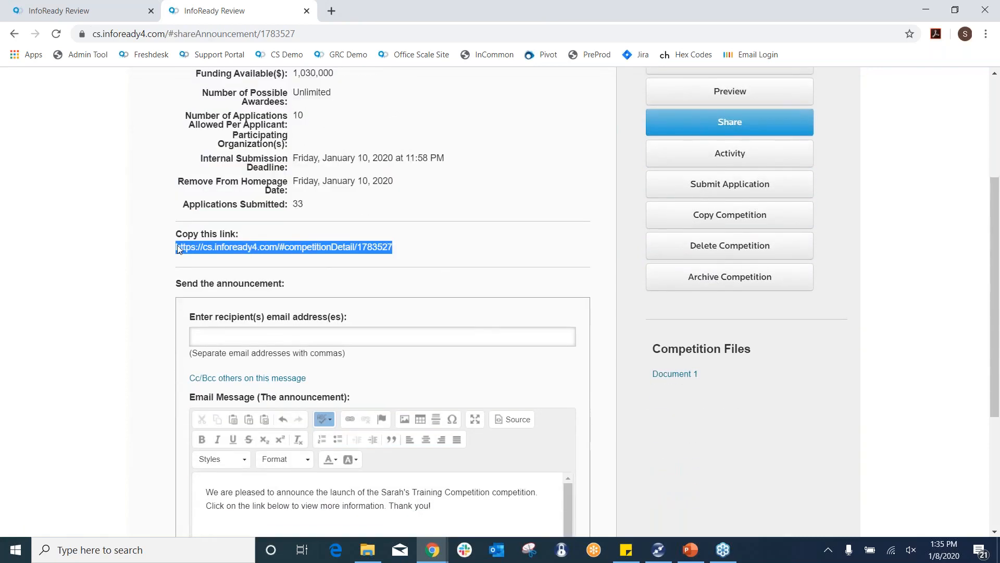
{"action": "left_click", "coordinate": [424, 252]}
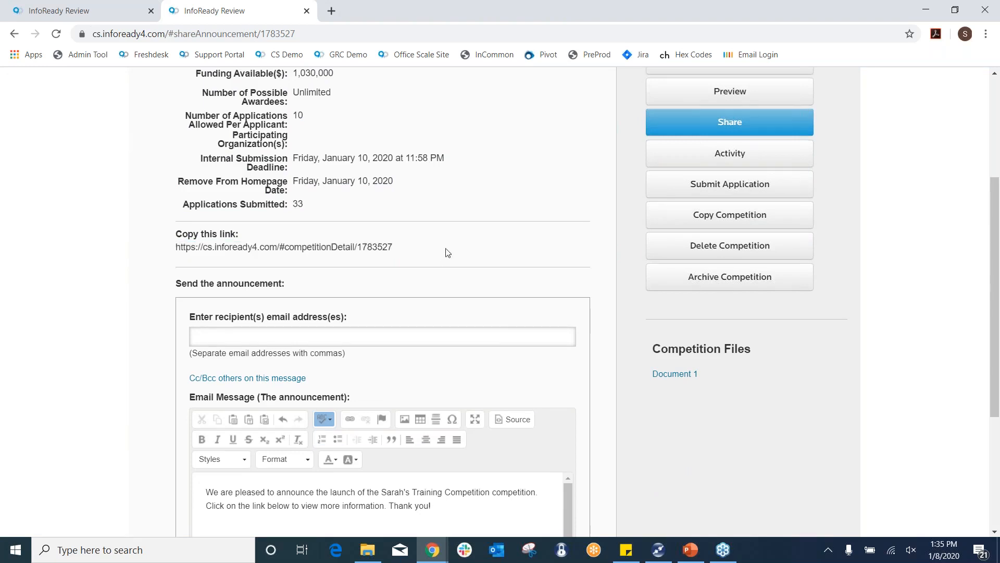
Review the announcement email form on the sharing page and activate its recipient email address field
{"action": "scroll", "coordinate": [407, 358], "scroll_direction": "down", "scroll_amount": 1}
{"action": "left_click", "coordinate": [333, 267]}
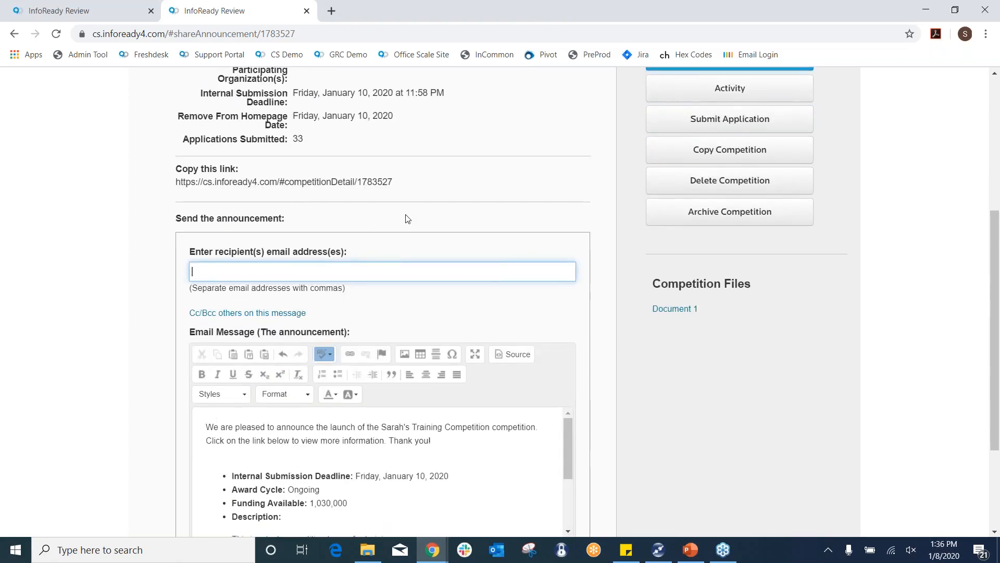
{"action": "scroll", "coordinate": [448, 199], "scroll_direction": "up", "scroll_amount": 3}
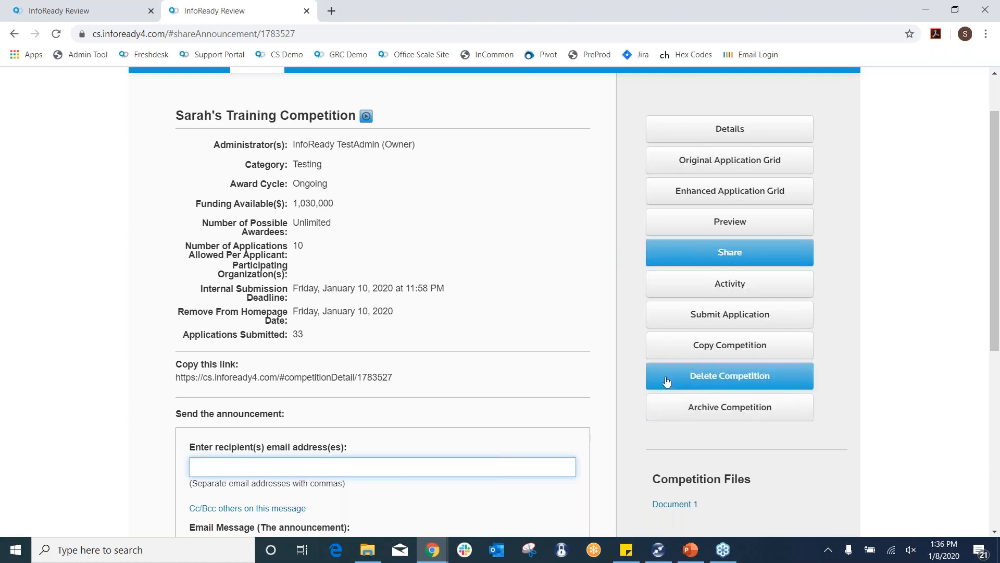
Open the competition's Enhanced Application Grid and look through its applications, columns and filters
{"action": "left_click", "coordinate": [745, 203]}
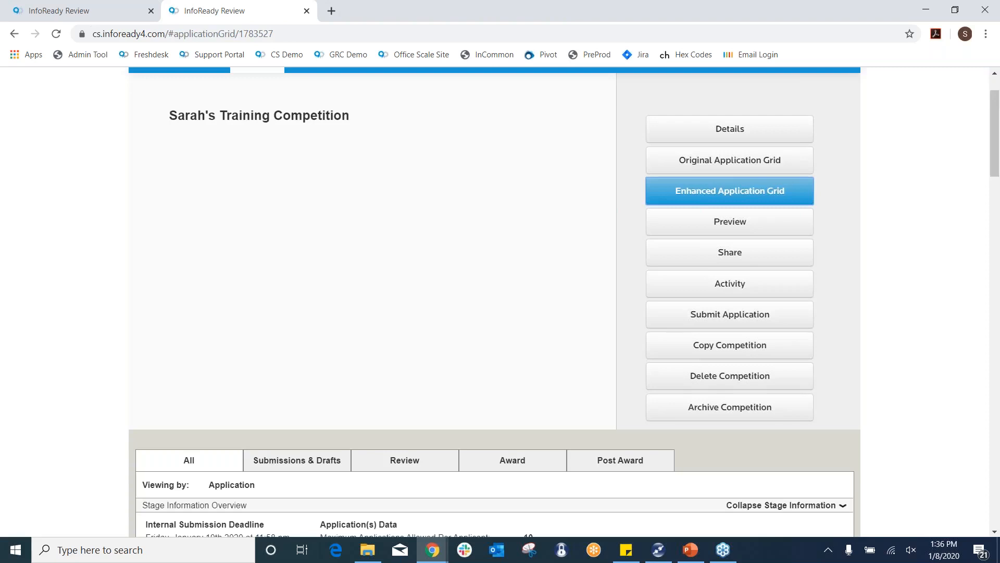
{"action": "scroll", "coordinate": [573, 216], "scroll_direction": "up", "scroll_amount": 1}
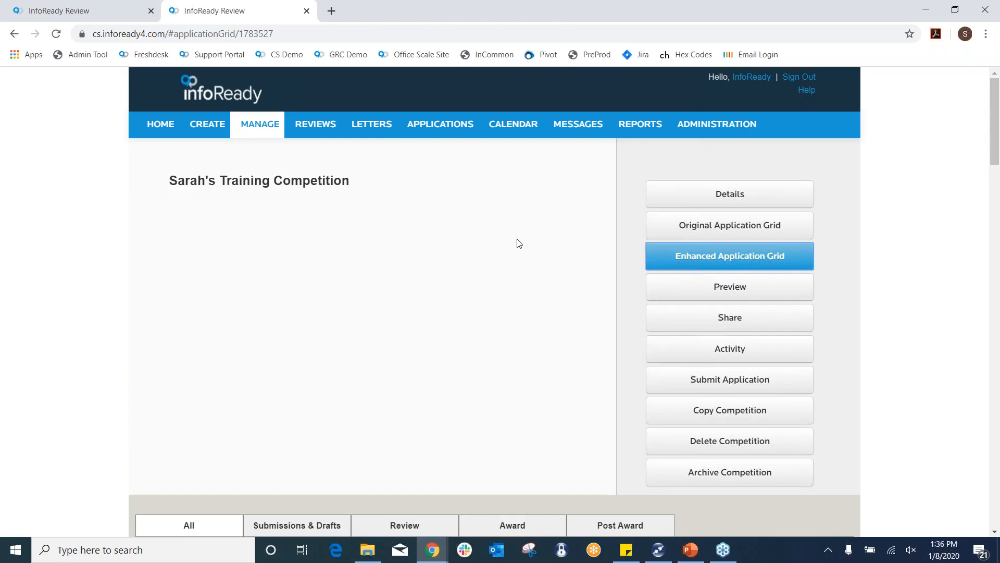
{"action": "scroll", "coordinate": [516, 243], "scroll_direction": "down", "scroll_amount": 3}
{"action": "scroll", "coordinate": [544, 233], "scroll_direction": "down", "scroll_amount": 9}
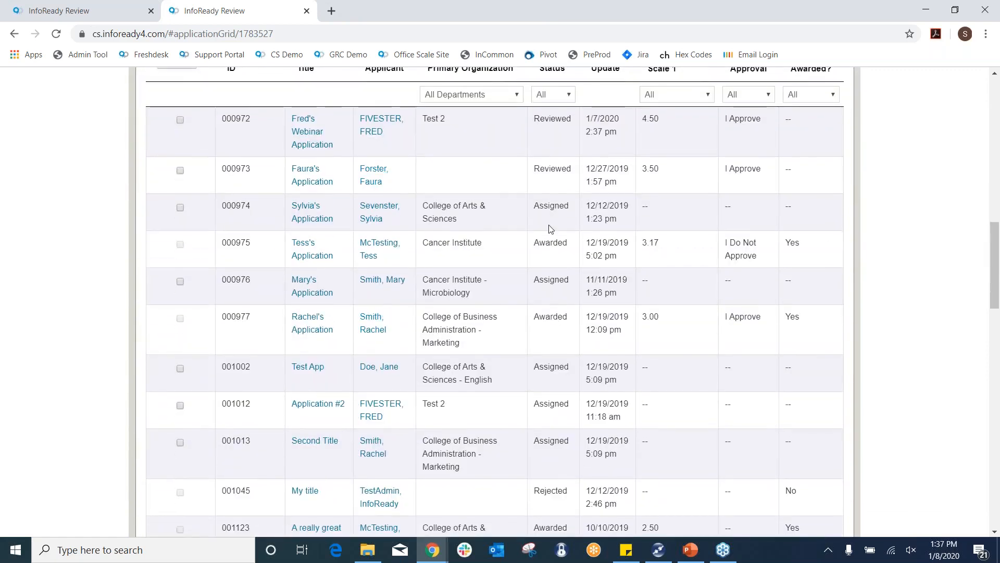
{"action": "scroll", "coordinate": [495, 200], "scroll_direction": "up", "scroll_amount": 2}
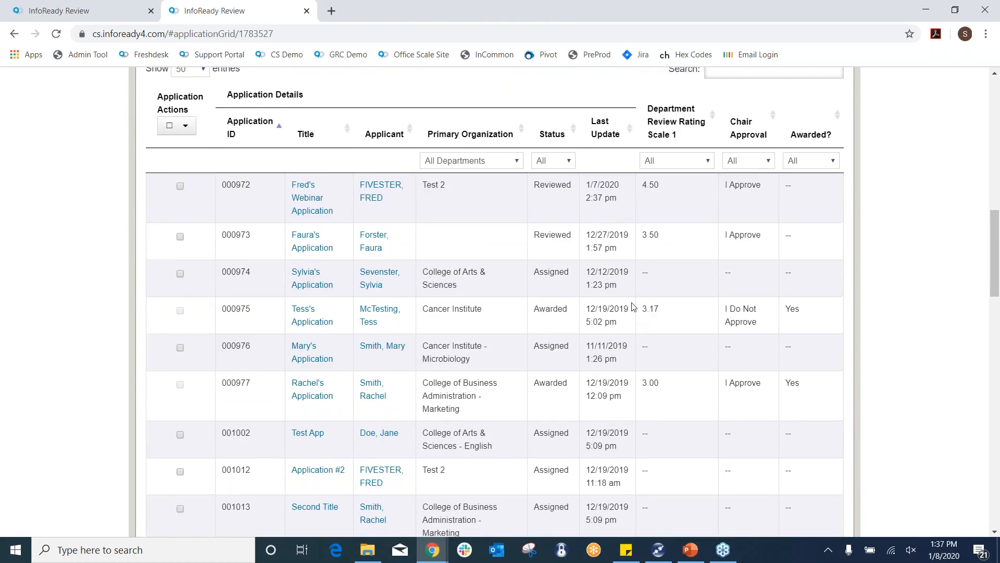
{"action": "scroll", "coordinate": [633, 313], "scroll_direction": "up", "scroll_amount": 3}
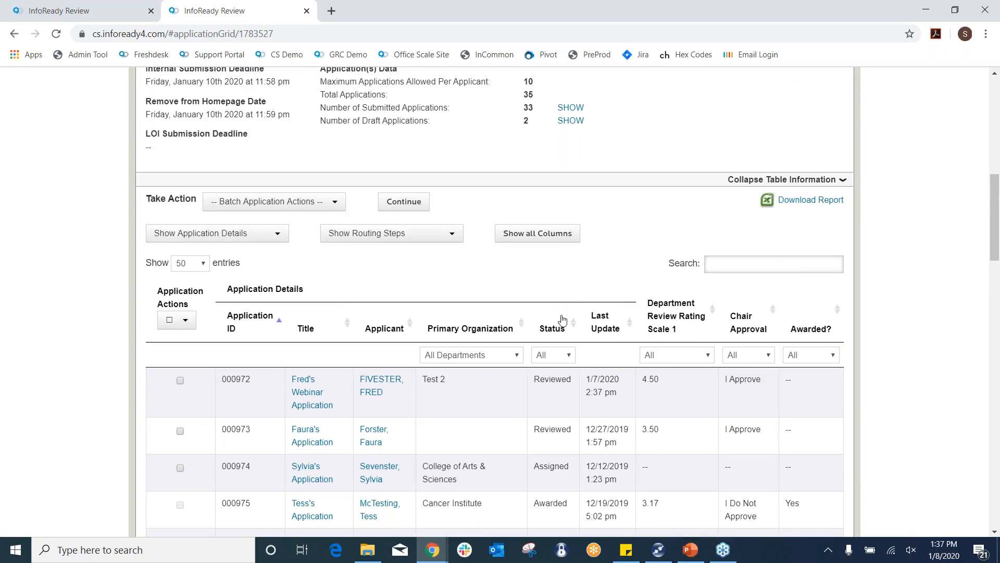
{"action": "scroll", "coordinate": [614, 262], "scroll_direction": "down", "scroll_amount": 1}
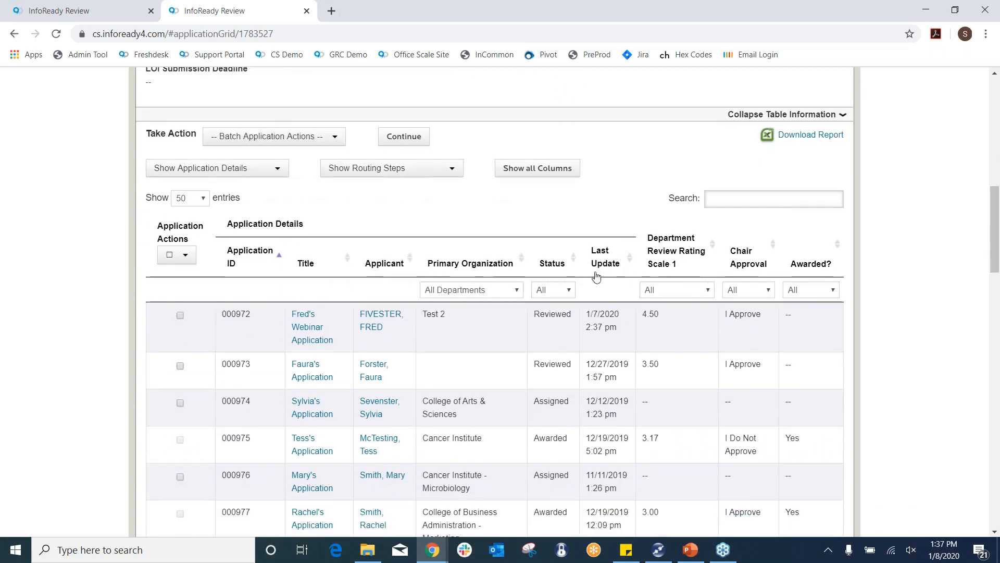
Filter the application grid by the Submitted status and open "A webinar example application"
{"action": "left_click", "coordinate": [568, 289]}
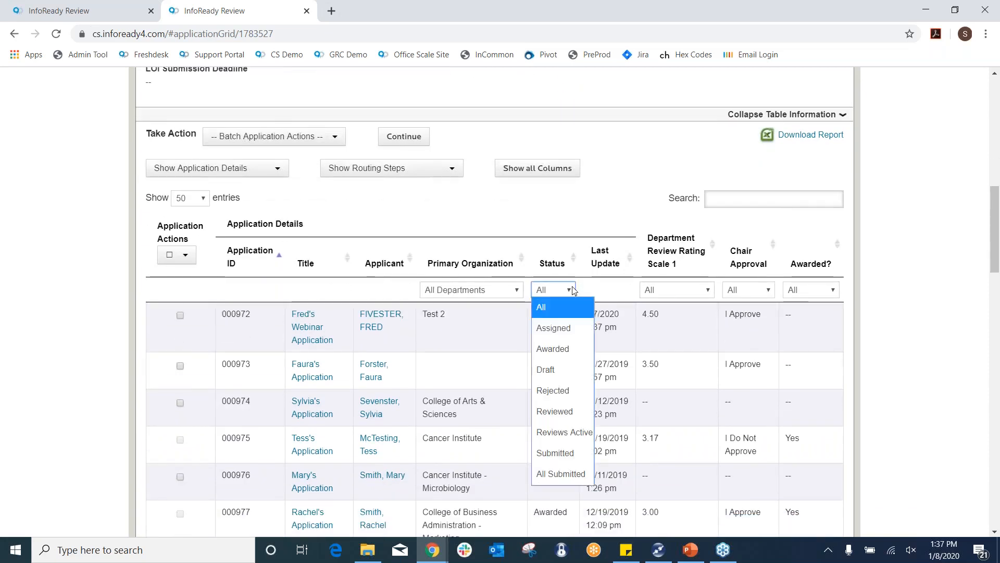
{"action": "left_click", "coordinate": [576, 451]}
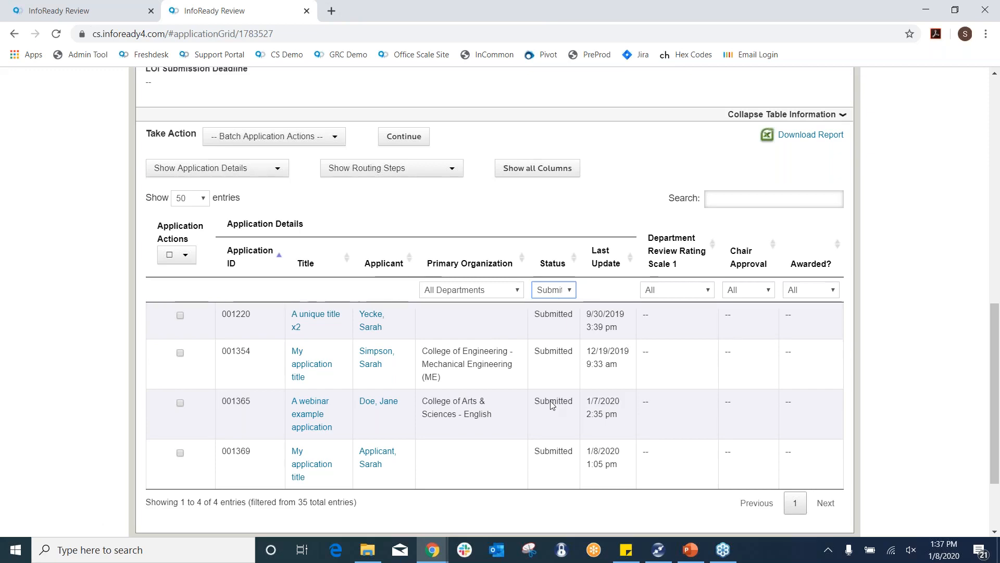
{"action": "left_click", "coordinate": [313, 414]}
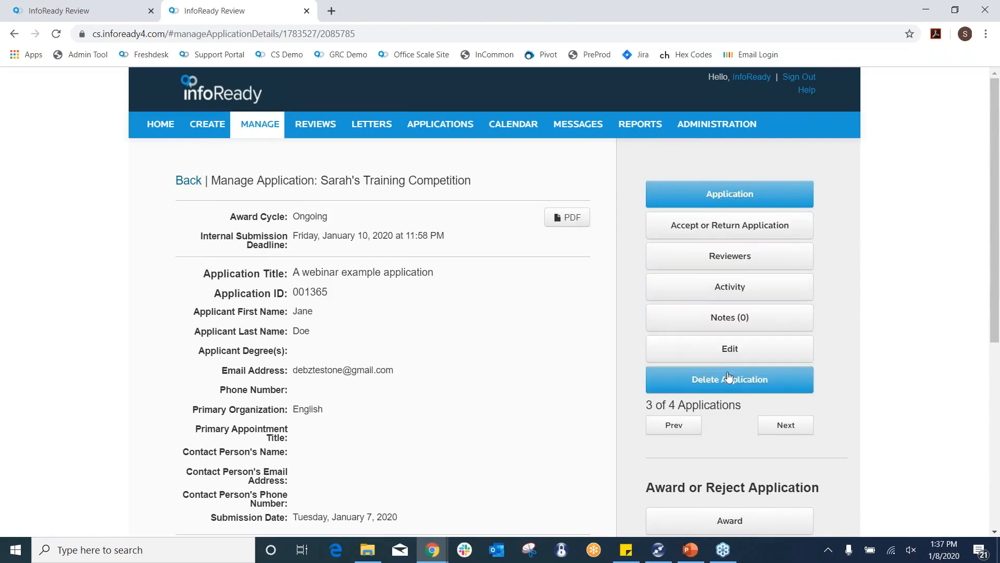
Open the application's Accept or Return page and compare the no-notification and Return Application options, ending on Accept Application
{"action": "left_click", "coordinate": [694, 228]}
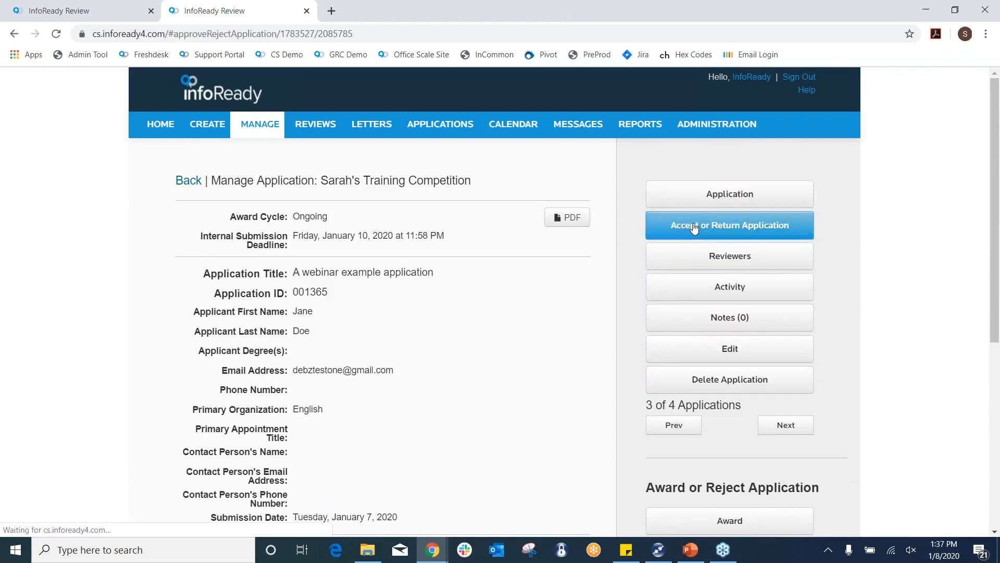
{"action": "scroll", "coordinate": [546, 217], "scroll_direction": "down", "scroll_amount": 2}
{"action": "scroll", "coordinate": [546, 218], "scroll_direction": "down", "scroll_amount": 3}
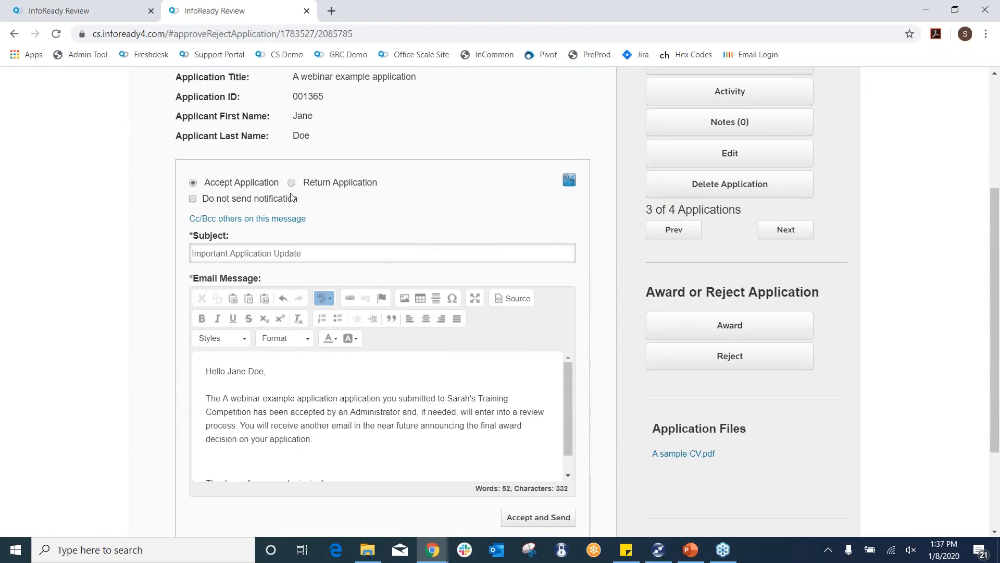
{"action": "left_click", "coordinate": [193, 199]}
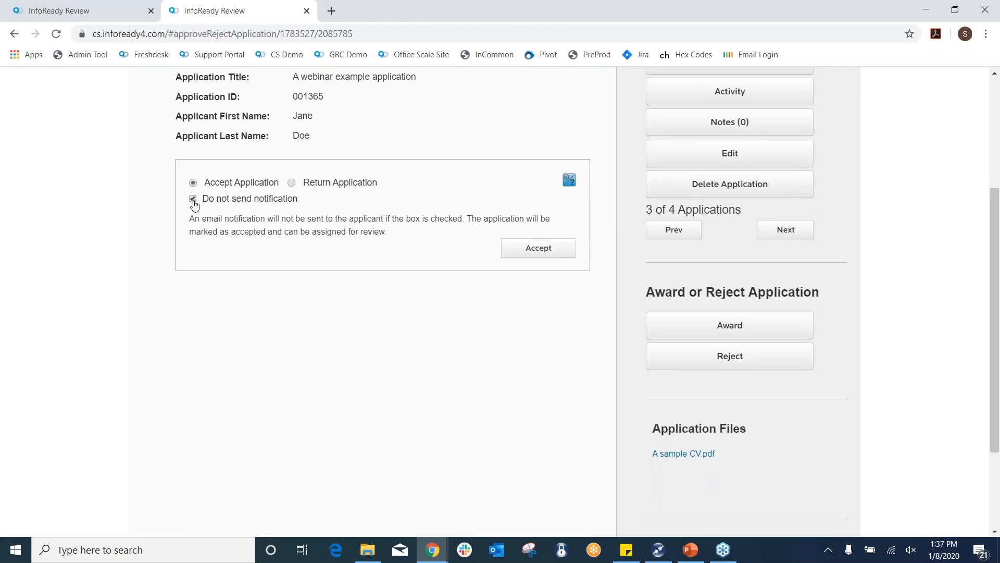
{"action": "left_click", "coordinate": [193, 201]}
{"action": "left_click", "coordinate": [291, 182]}
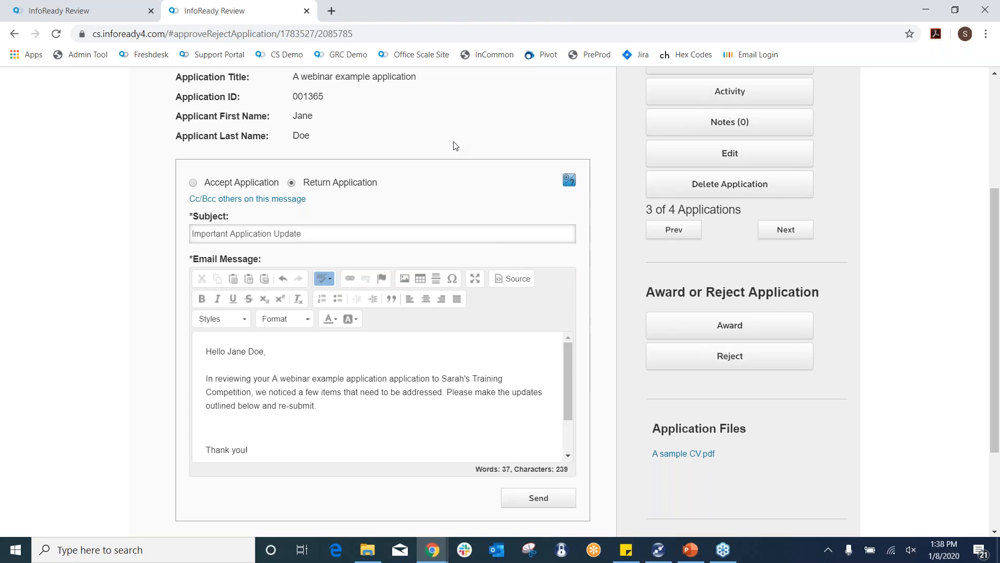
{"action": "left_click", "coordinate": [194, 182]}
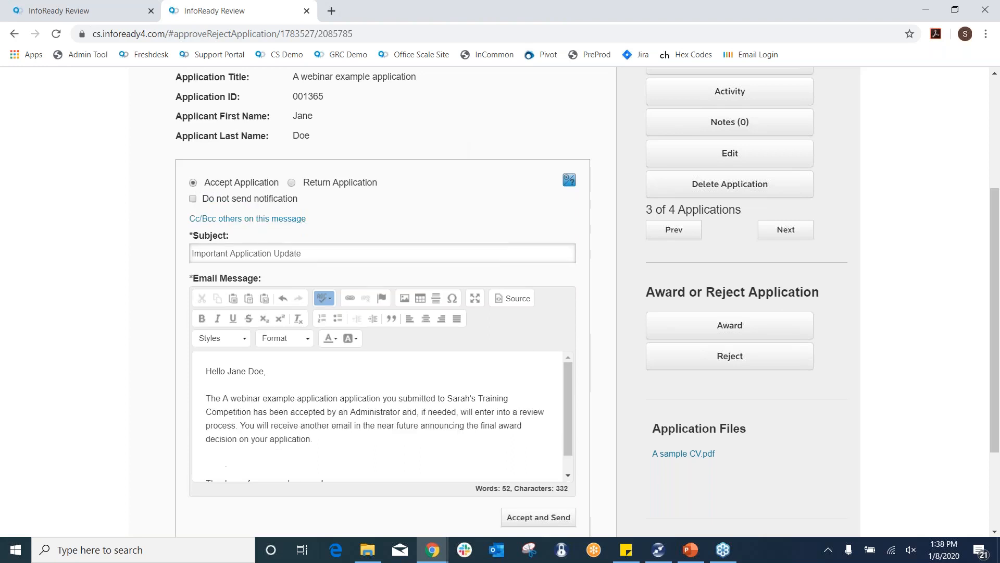
Accept the application without sending a notification to the applicant
{"action": "left_click", "coordinate": [193, 199]}
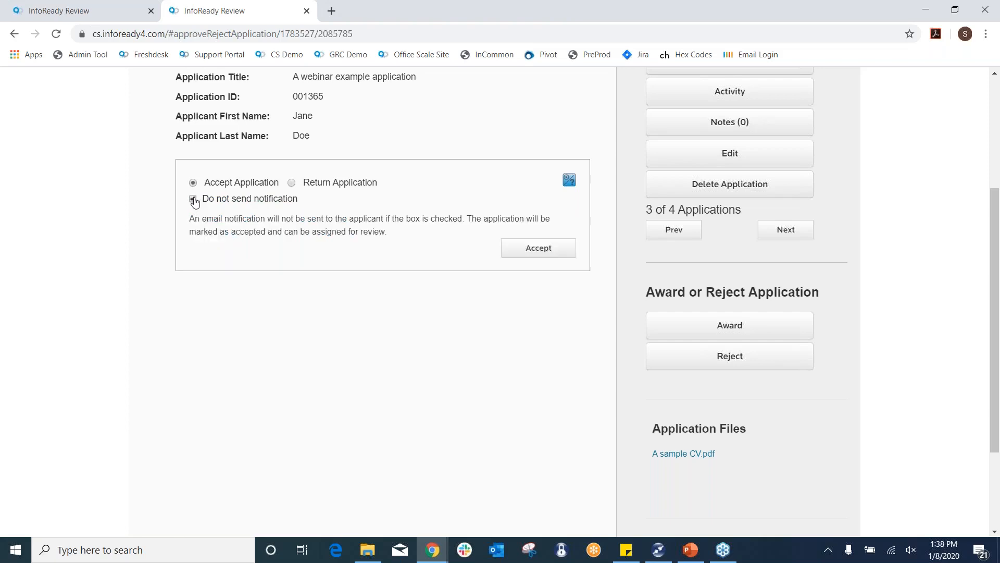
{"action": "left_click", "coordinate": [516, 248]}
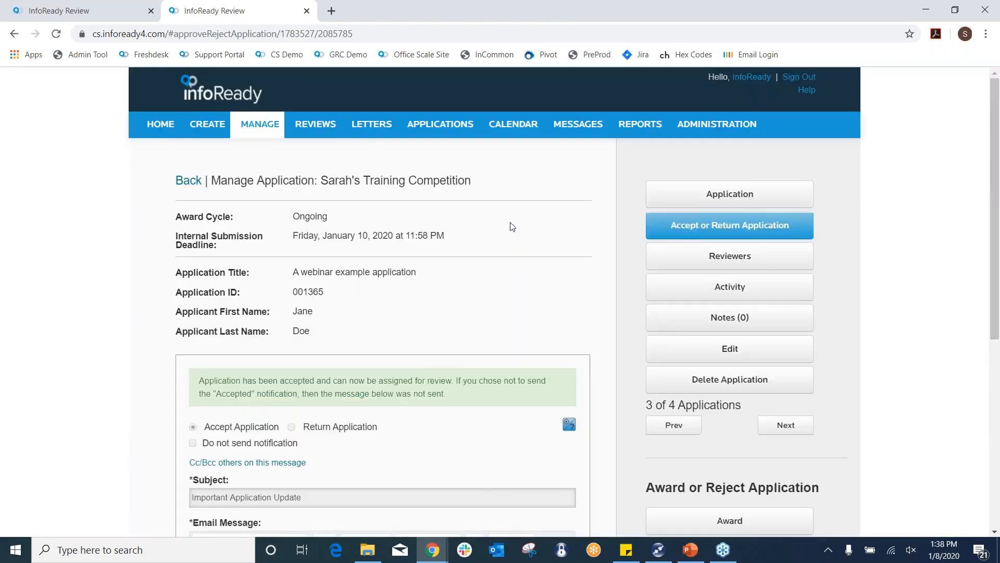
{"action": "scroll", "coordinate": [513, 226], "scroll_direction": "down", "scroll_amount": 2}
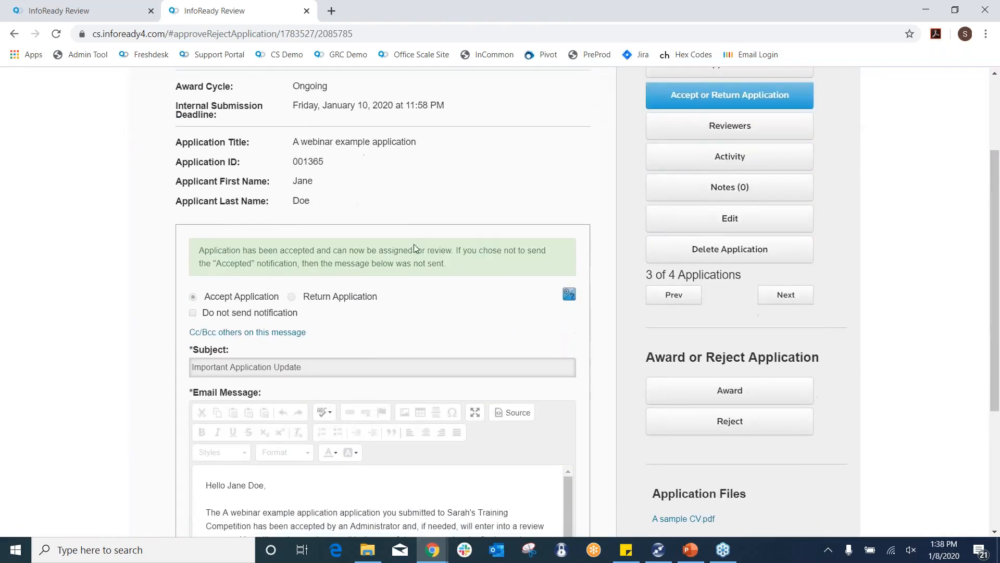
Open the application's Reviewers page and examine the Department Review and Chair Approval routing steps
{"action": "left_click", "coordinate": [746, 137]}
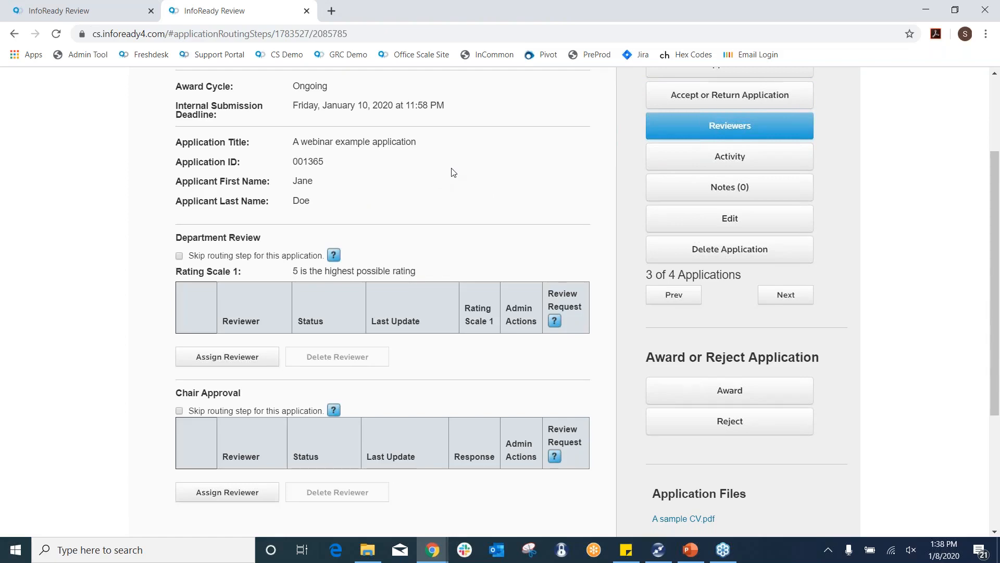
{"action": "scroll", "coordinate": [453, 172], "scroll_direction": "down", "scroll_amount": 1}
{"action": "scroll", "coordinate": [451, 173], "scroll_direction": "up", "scroll_amount": 2}
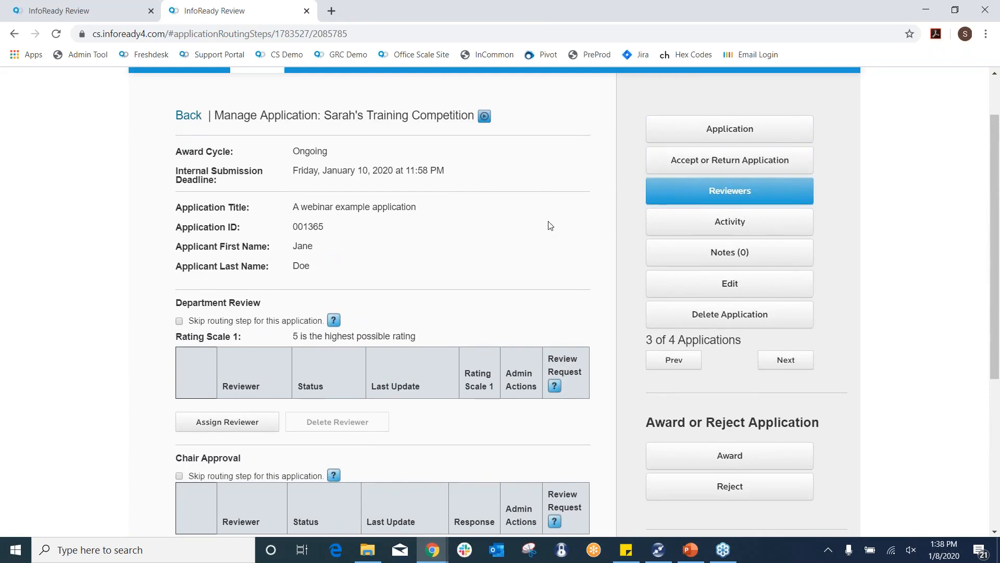
{"action": "scroll", "coordinate": [530, 219], "scroll_direction": "down", "scroll_amount": 1}
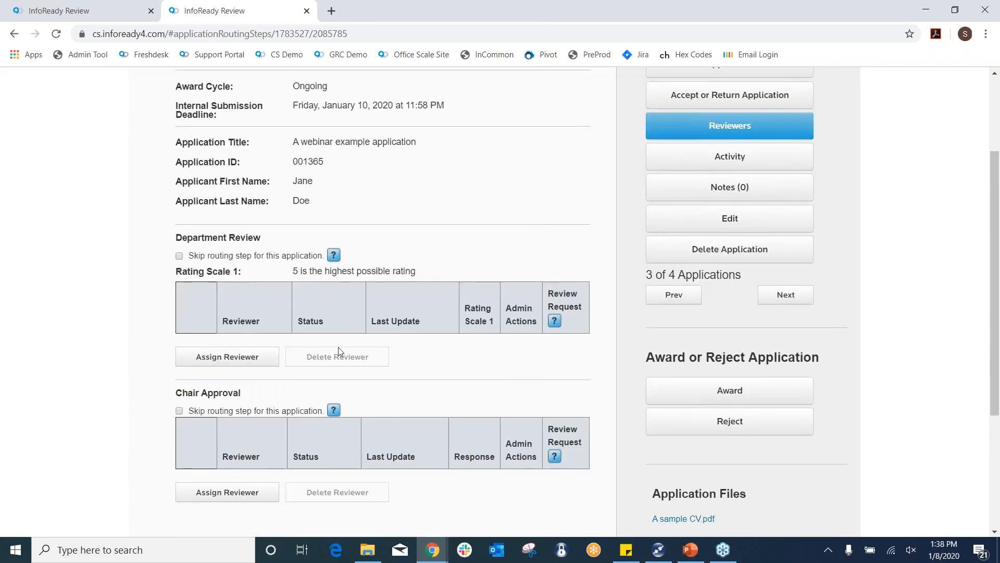
Start assigning reviewers to the Department Review step and enter two reviewers' email addresses from the suggestions
{"action": "left_click", "coordinate": [254, 353]}
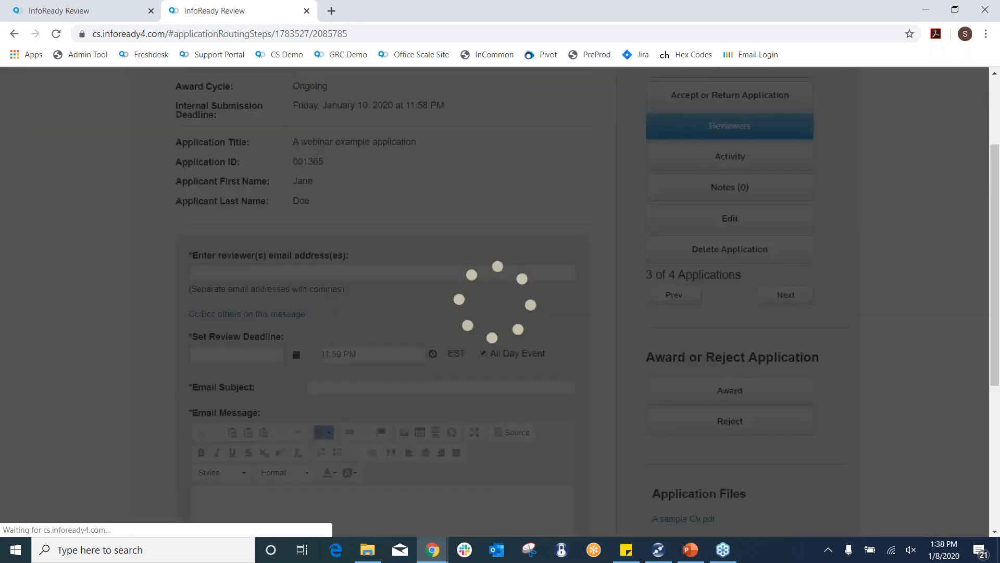
{"action": "left_click", "coordinate": [333, 273]}
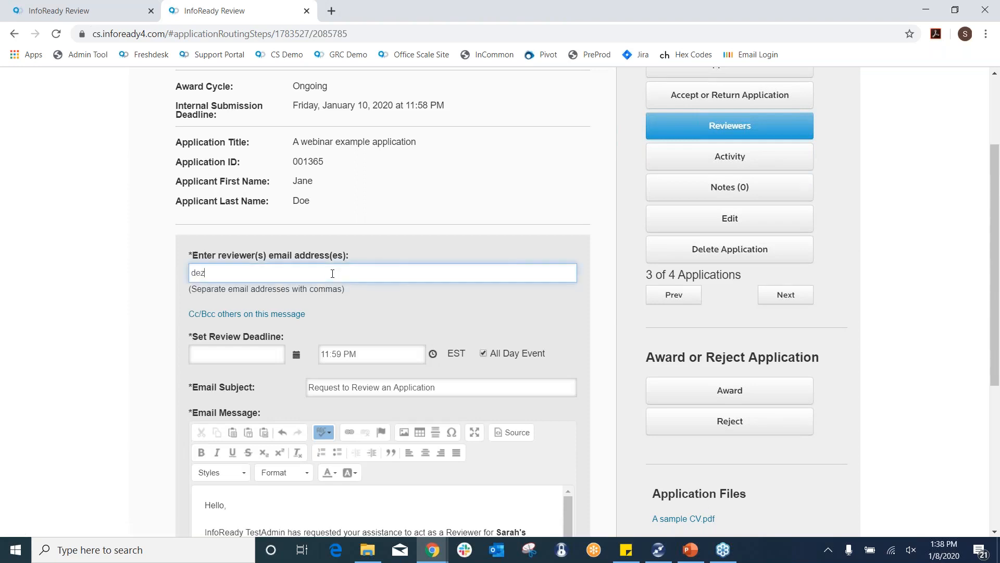
{"action": "type", "text": "debat"}
{"action": "key", "text": "BackSpace"}
{"action": "key", "text": "BackSpace"}
{"action": "type", "text": "zte"}
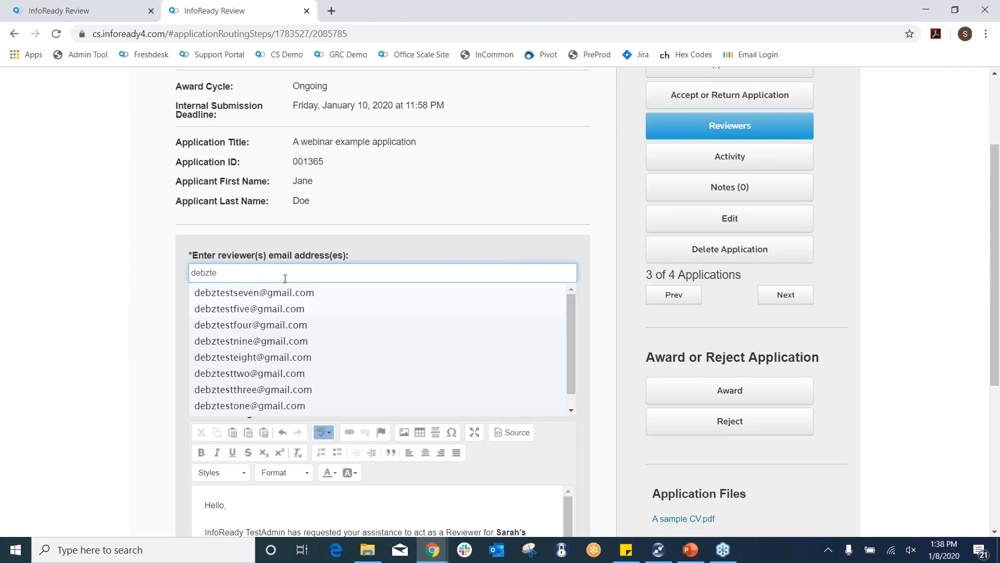
{"action": "key", "text": "Down"}
{"action": "key", "text": "Return"}
{"action": "type", "text": "syec"}
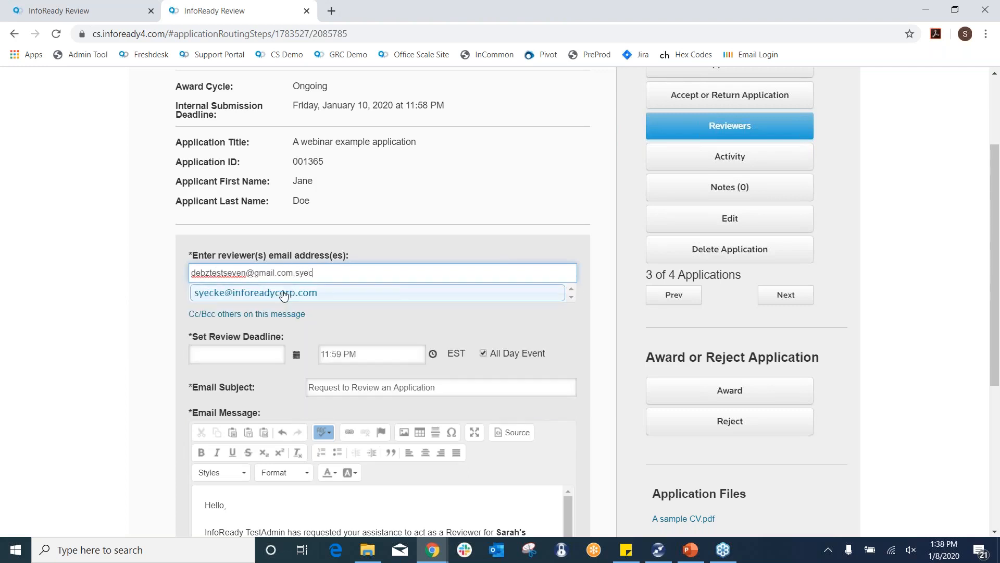
{"action": "left_click", "coordinate": [286, 293]}
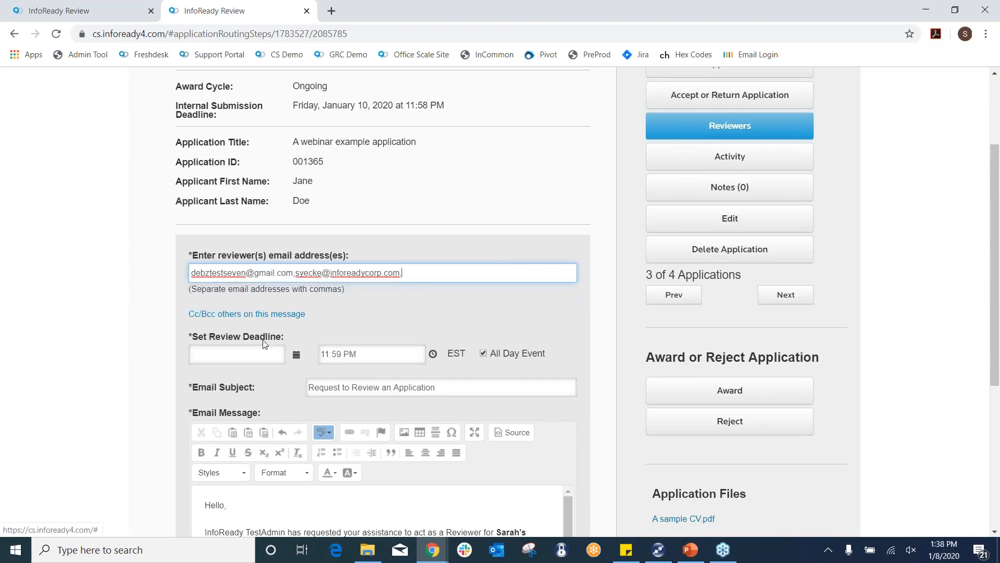
Set the review deadline to 01/11/2020 and send the review request with its default email message
{"action": "left_click", "coordinate": [295, 355]}
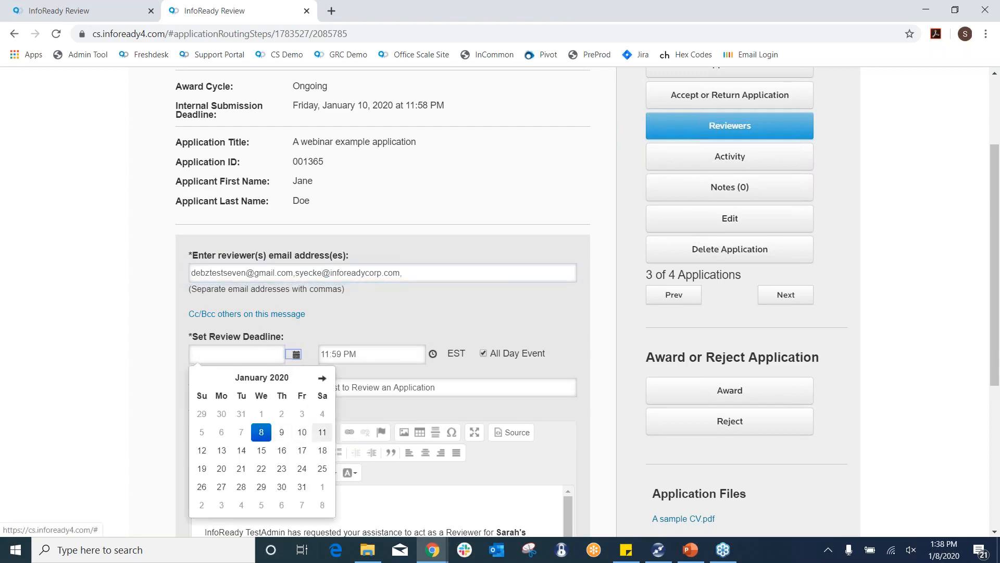
{"action": "left_click", "coordinate": [328, 433]}
{"action": "scroll", "coordinate": [521, 287], "scroll_direction": "down", "scroll_amount": 3}
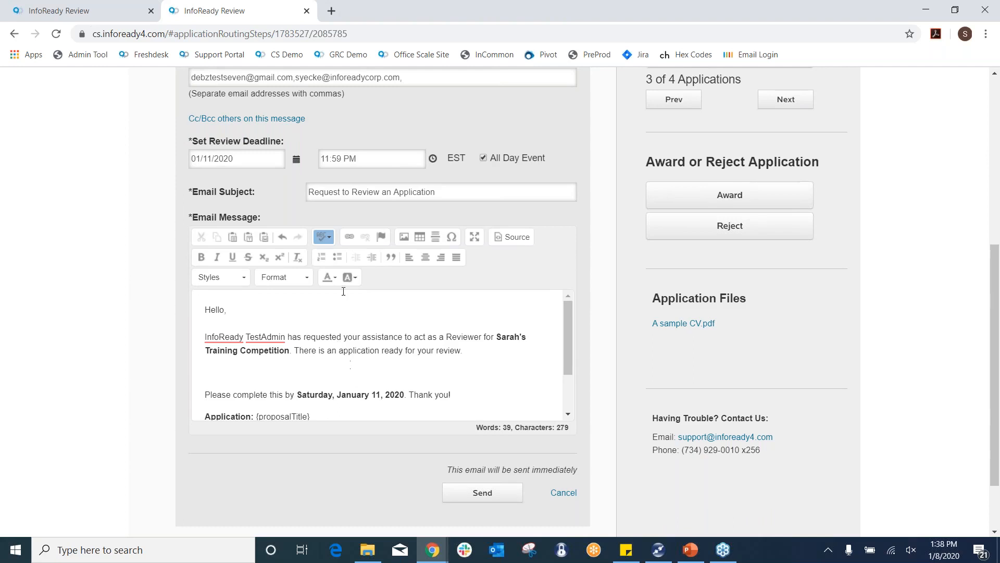
{"action": "left_click", "coordinate": [482, 492]}
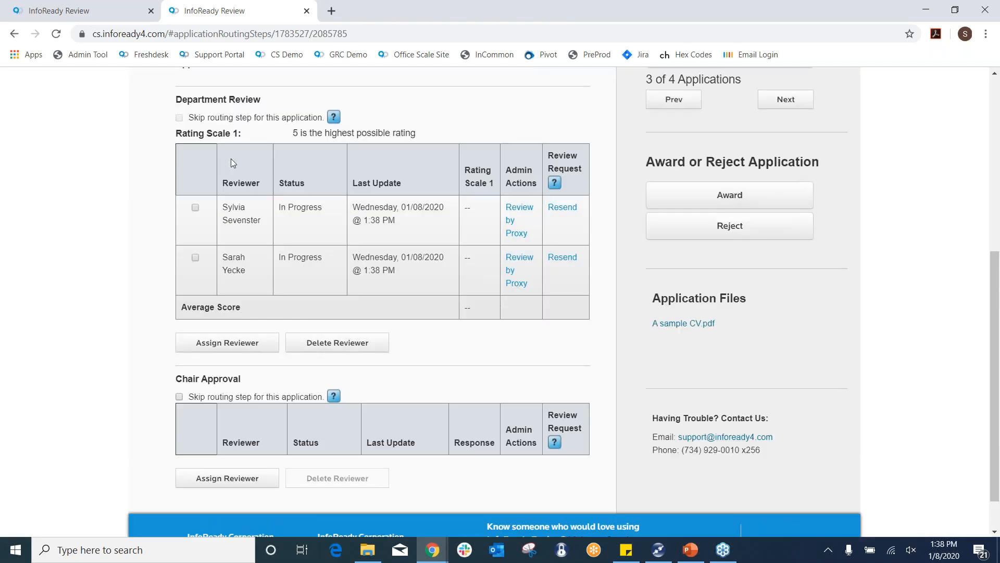
Open the proxy review form for the first Department Review reviewer and examine its comment, rating and conflict of interest sections
{"action": "scroll", "coordinate": [389, 166], "scroll_direction": "up", "scroll_amount": 1}
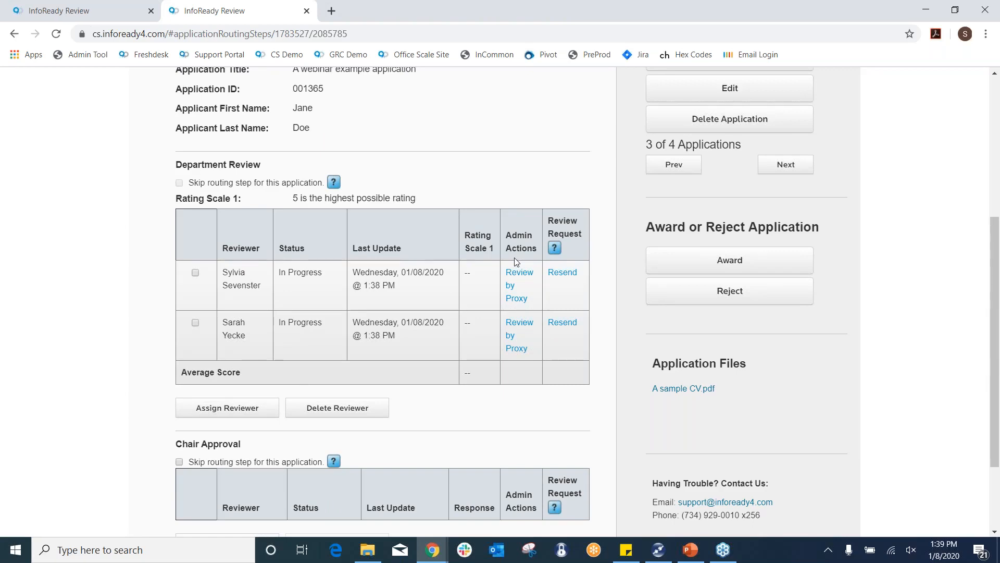
{"action": "left_click", "coordinate": [521, 273]}
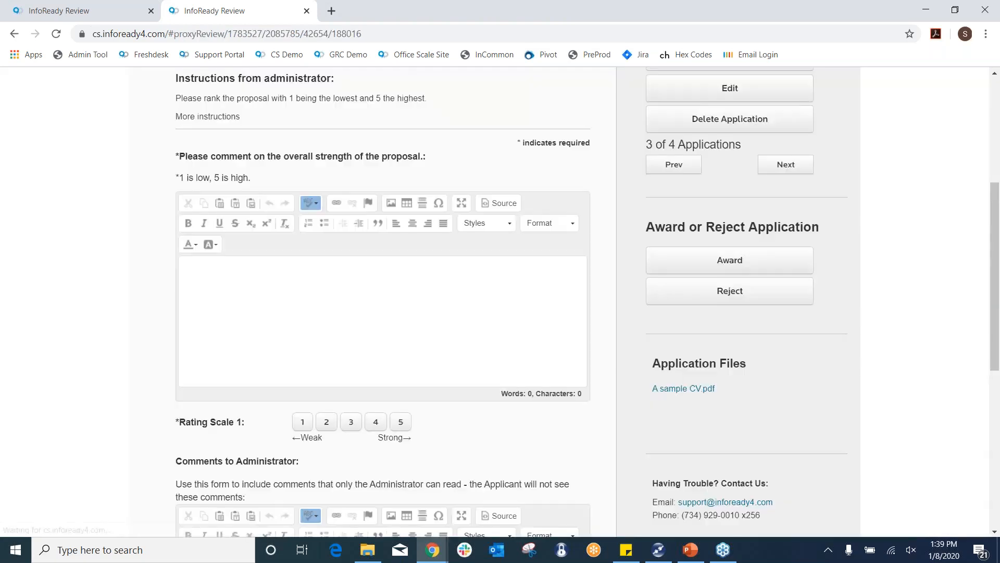
{"action": "scroll", "coordinate": [524, 271], "scroll_direction": "down", "scroll_amount": 6}
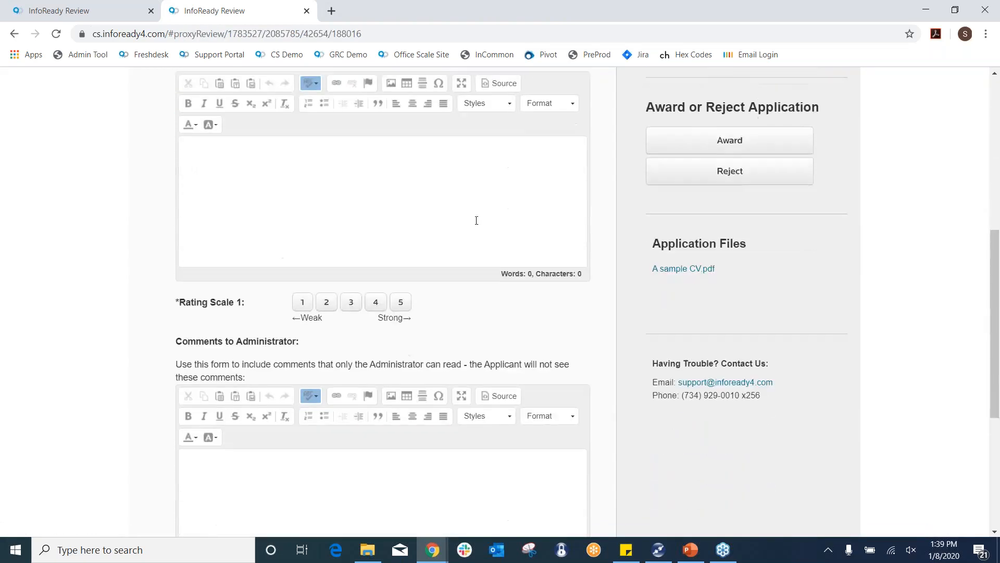
{"action": "scroll", "coordinate": [399, 406], "scroll_direction": "up", "scroll_amount": 3}
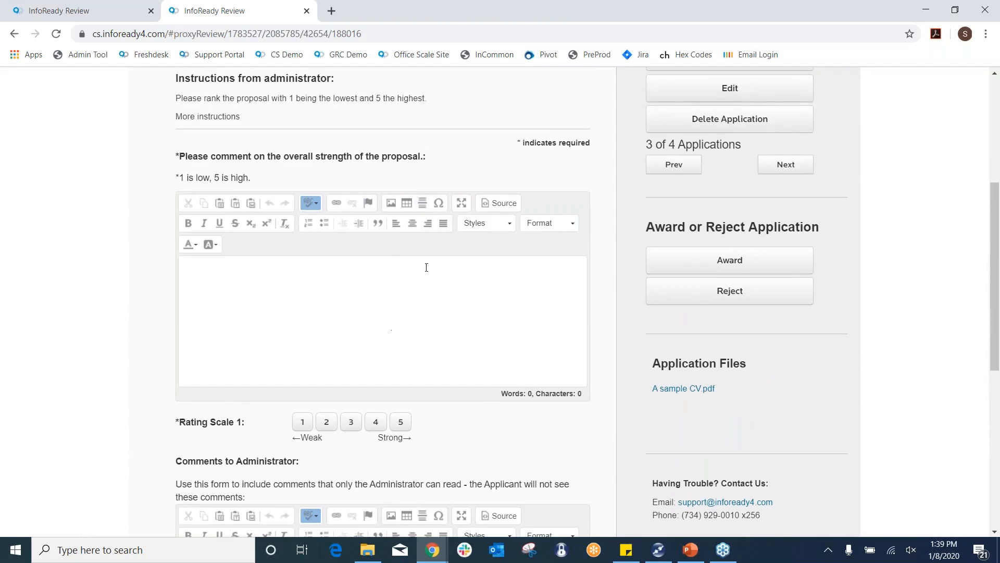
{"action": "scroll", "coordinate": [442, 261], "scroll_direction": "up", "scroll_amount": 1}
{"action": "scroll", "coordinate": [442, 261], "scroll_direction": "up", "scroll_amount": 3}
{"action": "scroll", "coordinate": [442, 297], "scroll_direction": "down", "scroll_amount": 10}
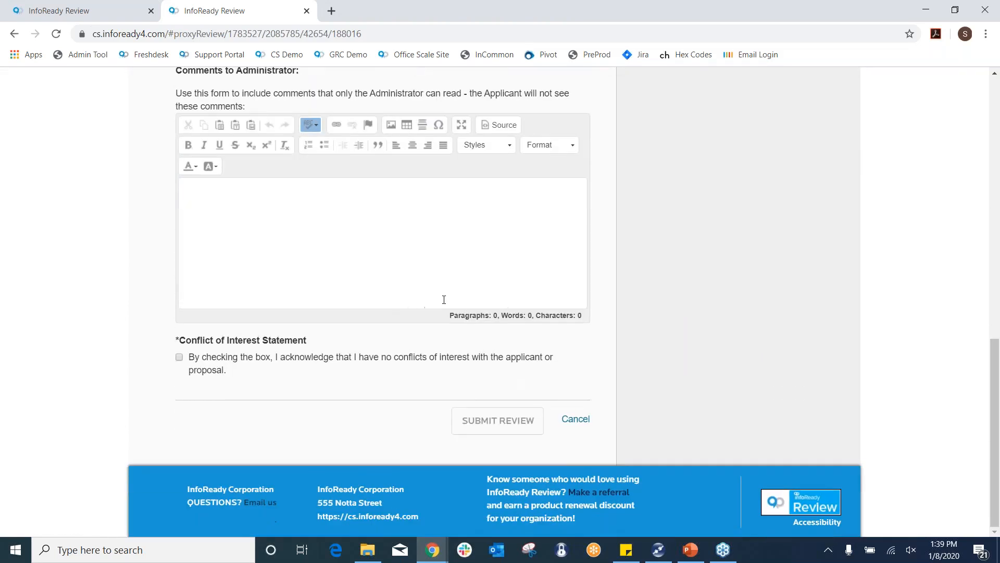
Leave the proxy review form and check the Department Review reviewers' statuses on the application's Reviewers page
{"action": "scroll", "coordinate": [456, 242], "scroll_direction": "up", "scroll_amount": 9}
{"action": "scroll", "coordinate": [464, 237], "scroll_direction": "up", "scroll_amount": 2}
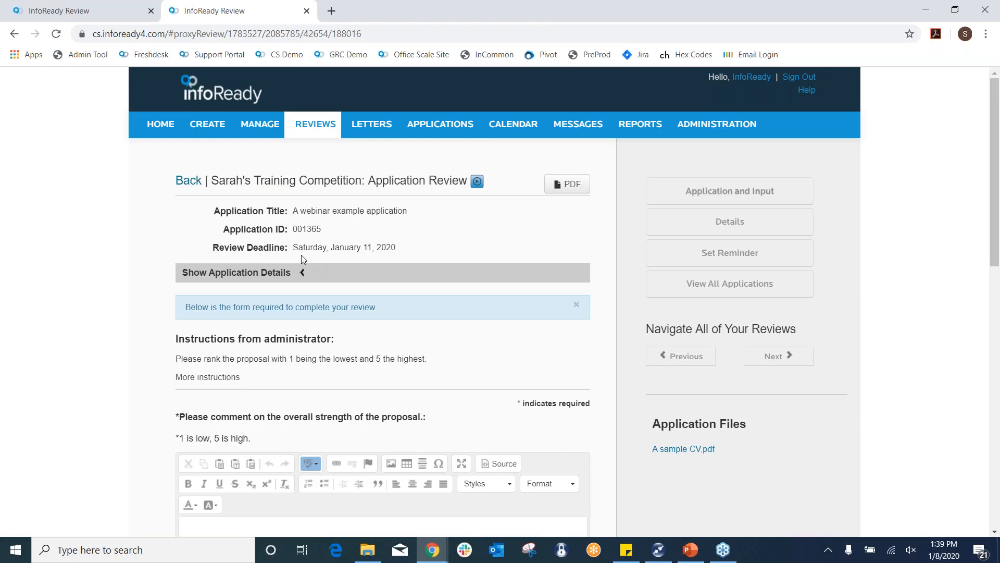
{"action": "left_click", "coordinate": [191, 183]}
{"action": "scroll", "coordinate": [401, 255], "scroll_direction": "down", "scroll_amount": 3}
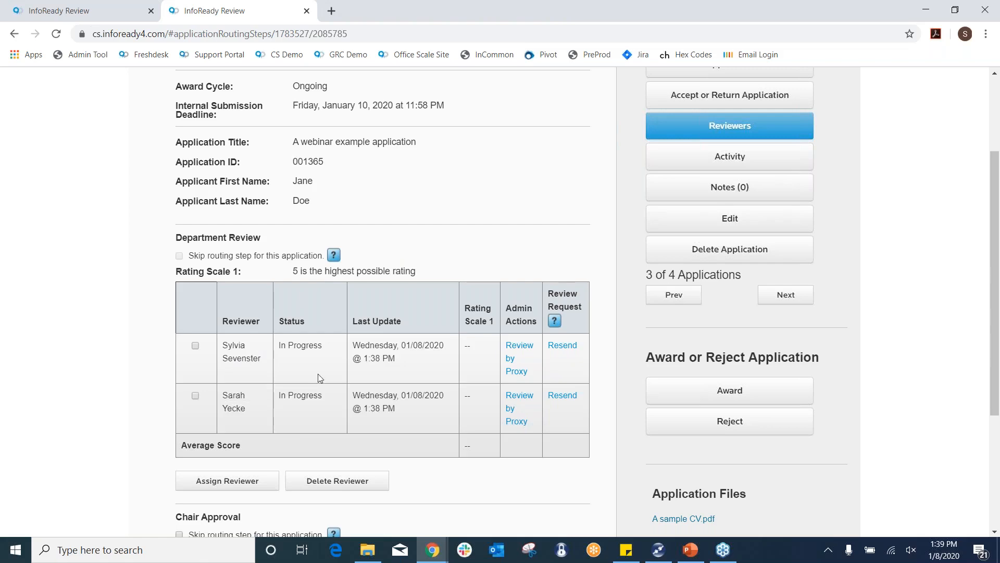
{"action": "scroll", "coordinate": [384, 249], "scroll_direction": "down", "scroll_amount": 2}
{"action": "scroll", "coordinate": [386, 245], "scroll_direction": "up", "scroll_amount": 2}
{"action": "scroll", "coordinate": [469, 207], "scroll_direction": "up", "scroll_amount": 2}
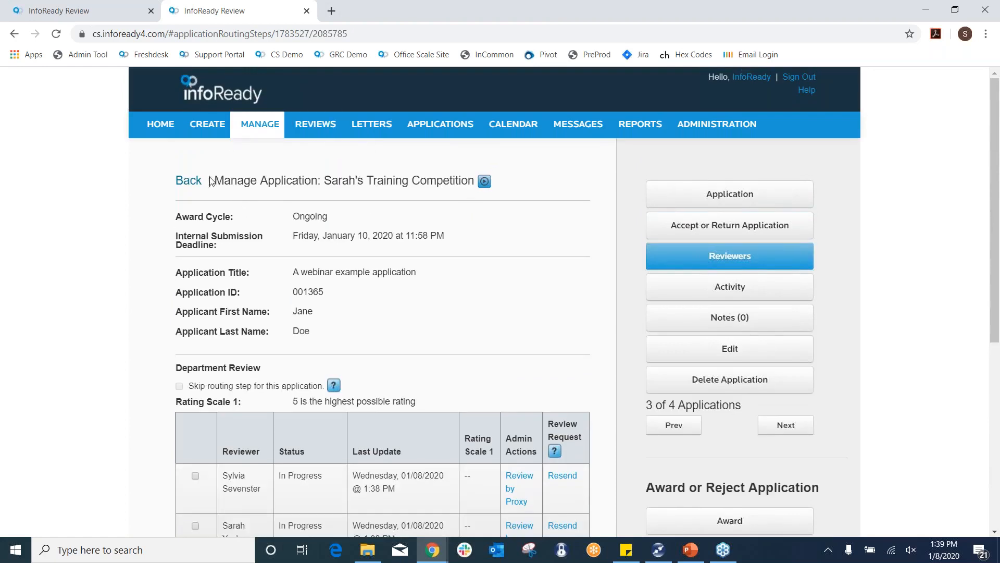
Return to the competition's application grid and open the first application listed with the Reviewed status
{"action": "left_click", "coordinate": [194, 181]}
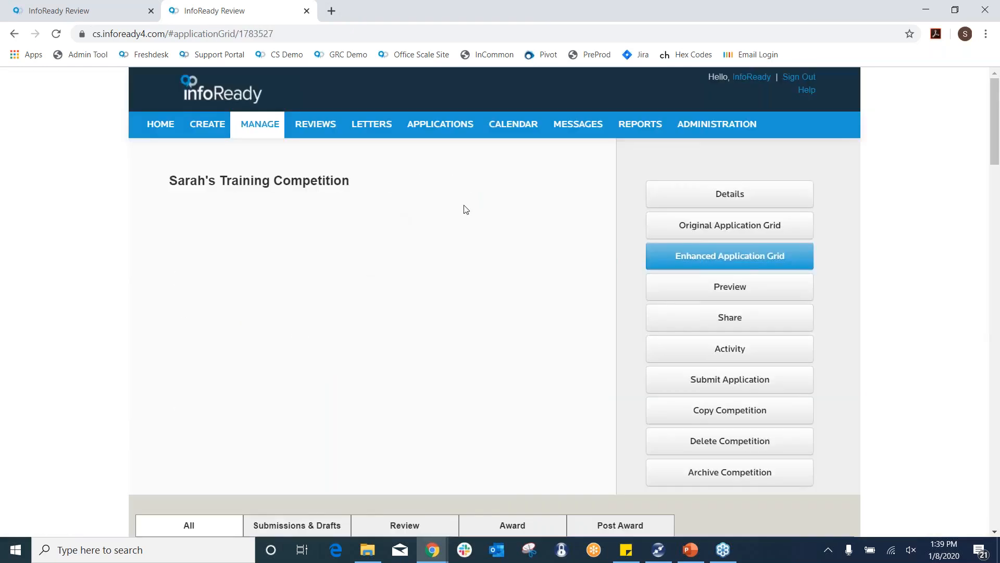
{"action": "scroll", "coordinate": [469, 209], "scroll_direction": "down", "scroll_amount": 10}
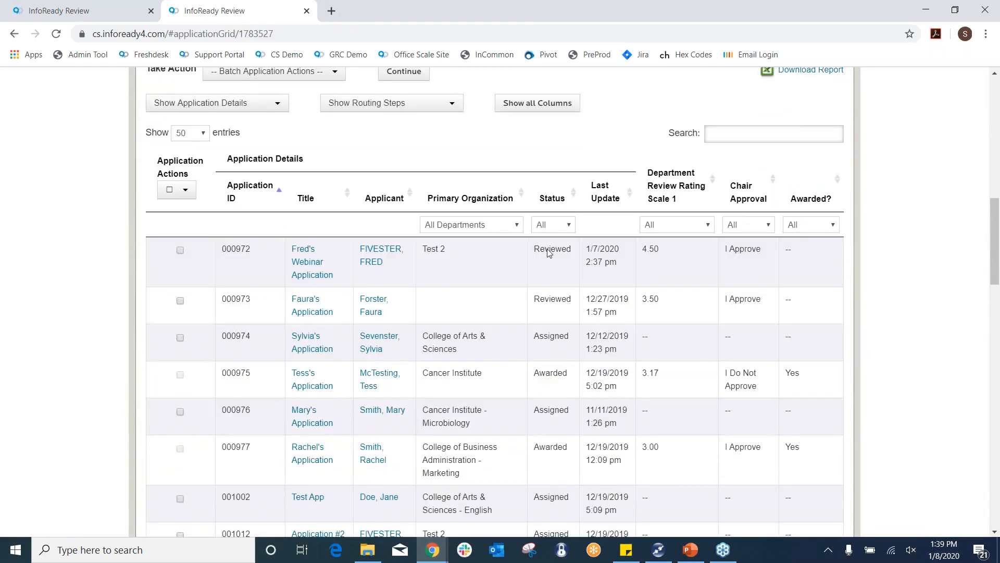
{"action": "left_click", "coordinate": [316, 274]}
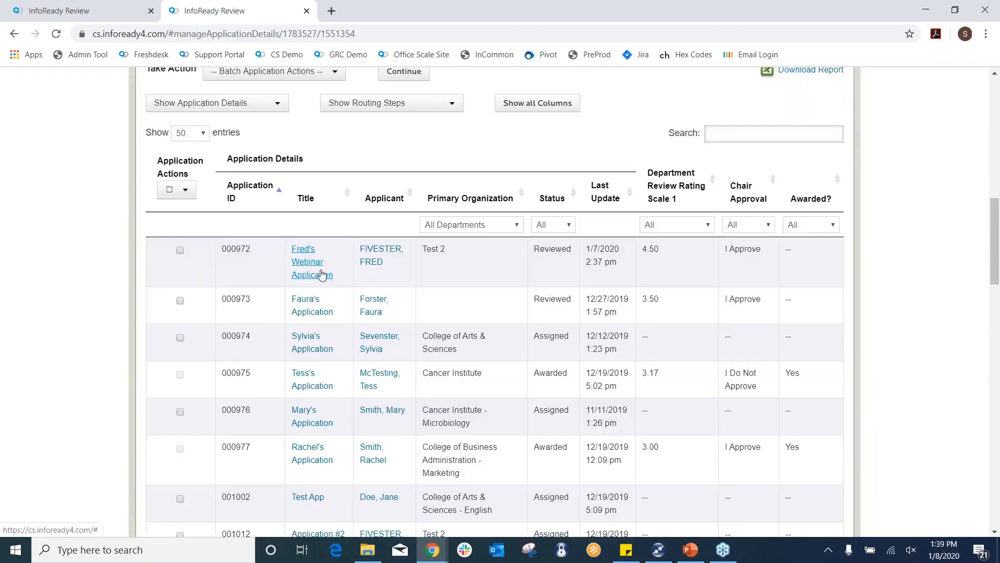
{"action": "scroll", "coordinate": [489, 230], "scroll_direction": "up", "scroll_amount": 3}
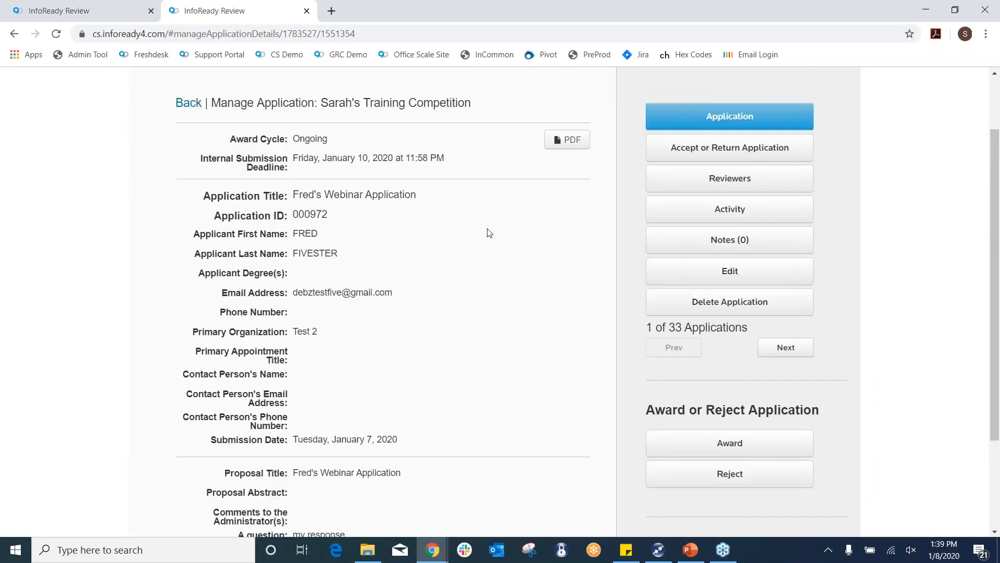
{"action": "scroll", "coordinate": [482, 233], "scroll_direction": "down", "scroll_amount": 1}
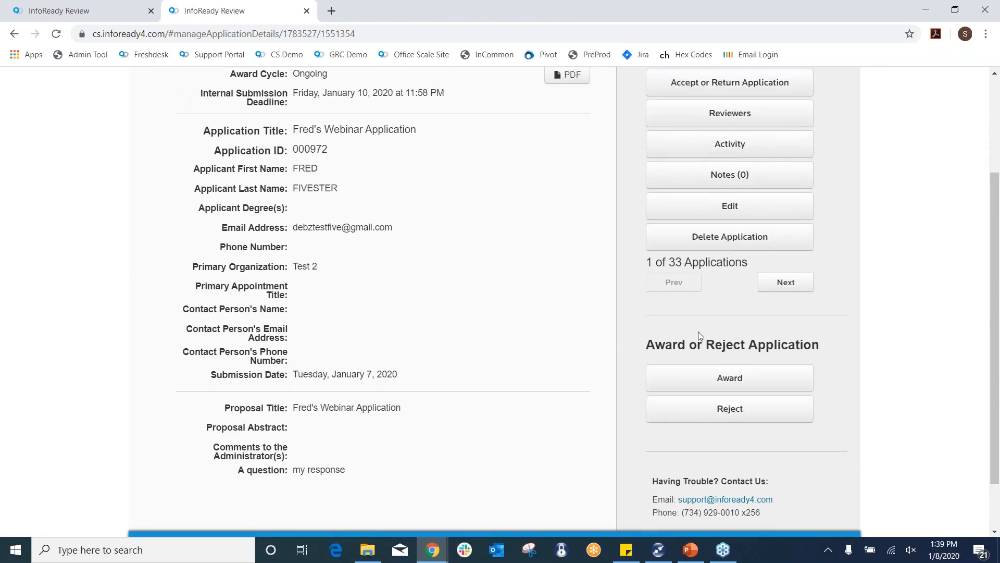
Start making the applicant an awardee and enter an award amount of $100 from Funding Brothers
{"action": "left_click", "coordinate": [692, 378]}
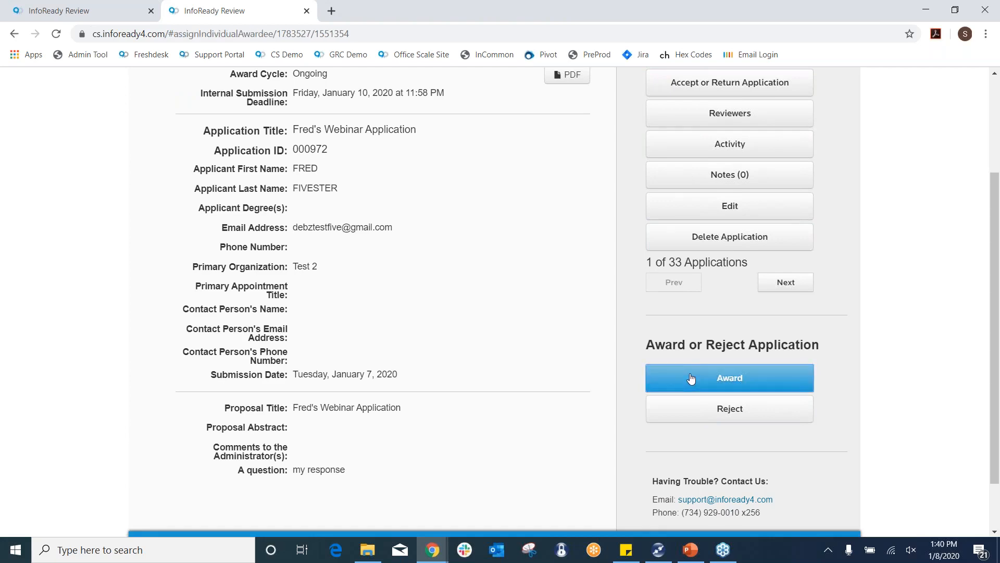
{"action": "scroll", "coordinate": [521, 139], "scroll_direction": "up", "scroll_amount": 2}
{"action": "scroll", "coordinate": [518, 141], "scroll_direction": "up", "scroll_amount": 1}
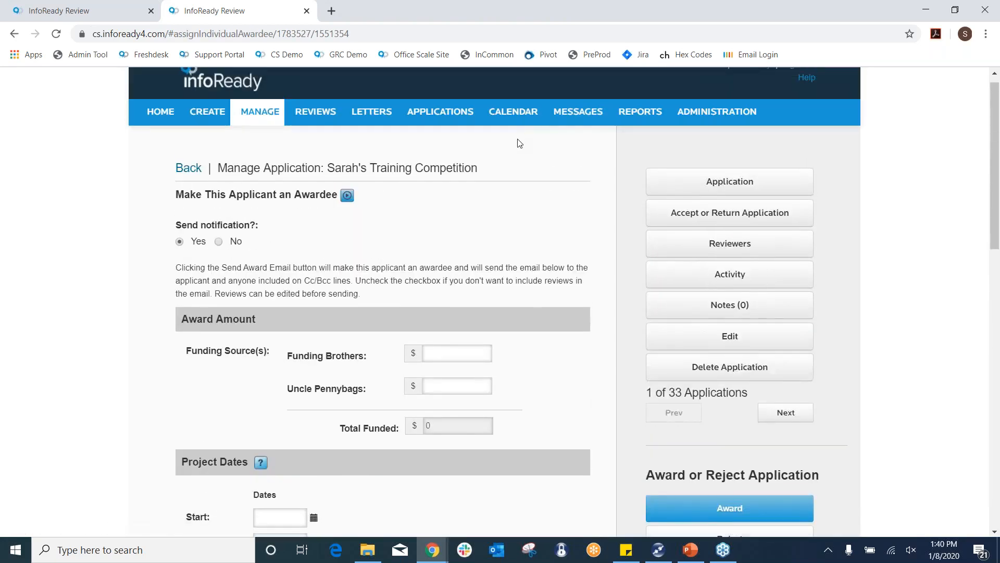
{"action": "scroll", "coordinate": [513, 146], "scroll_direction": "down", "scroll_amount": 1}
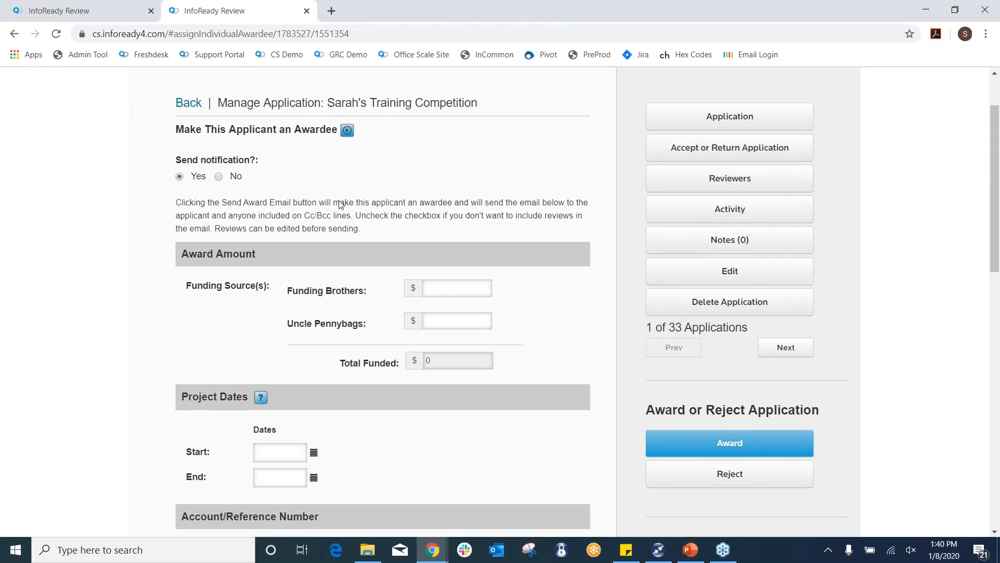
{"action": "left_click", "coordinate": [433, 286]}
{"action": "type", "text": "100"}
{"action": "left_click", "coordinate": [524, 234]}
{"action": "scroll", "coordinate": [532, 239], "scroll_direction": "down", "scroll_amount": 1}
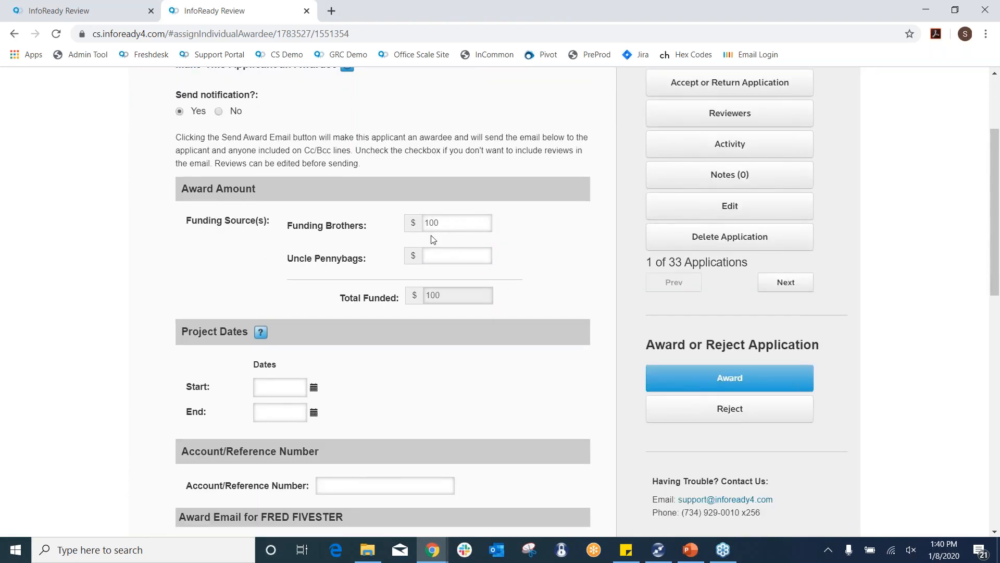
{"action": "scroll", "coordinate": [402, 244], "scroll_direction": "down", "scroll_amount": 1}
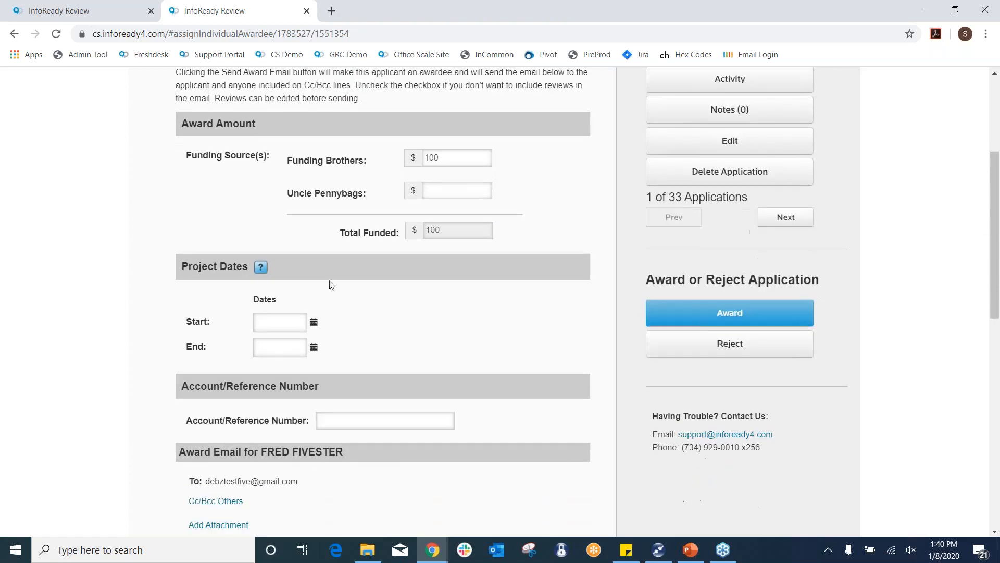
Set the award's project start date to 01/09/2020
{"action": "left_click", "coordinate": [313, 322]}
{"action": "scroll", "coordinate": [437, 284], "scroll_direction": "down", "scroll_amount": 1}
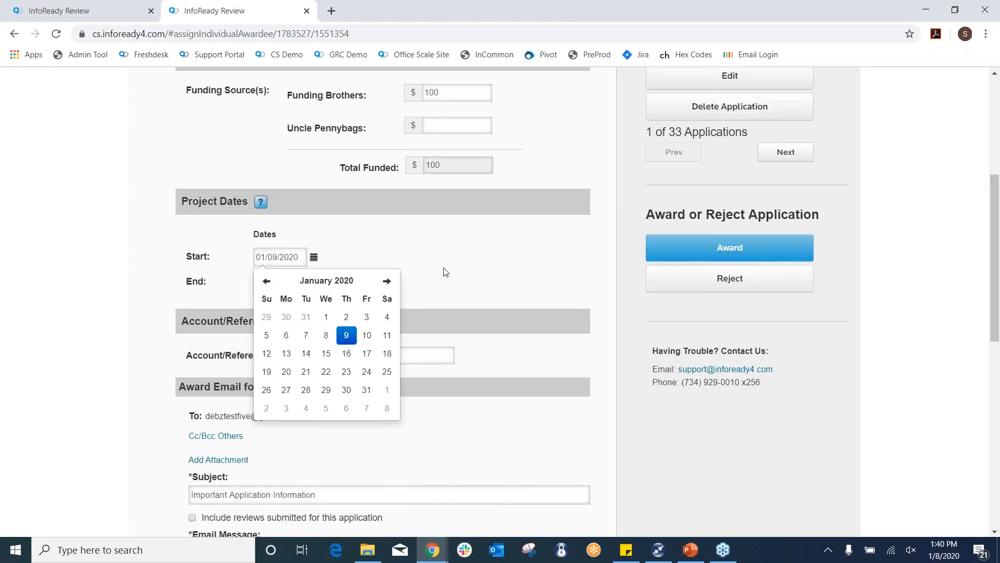
{"action": "left_click", "coordinate": [443, 273]}
{"action": "scroll", "coordinate": [383, 241], "scroll_direction": "down", "scroll_amount": 1}
{"action": "scroll", "coordinate": [383, 242], "scroll_direction": "down", "scroll_amount": 1}
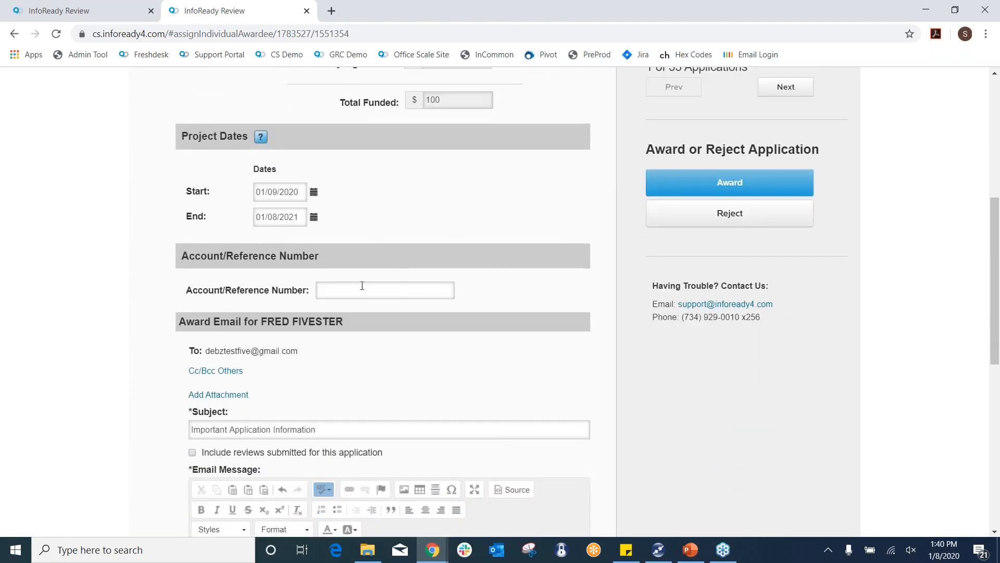
Include the submitted reviews in the award email and examine the reviewer feedback added to its message
{"action": "scroll", "coordinate": [389, 270], "scroll_direction": "down", "scroll_amount": 4}
{"action": "scroll", "coordinate": [472, 225], "scroll_direction": "down", "scroll_amount": 1}
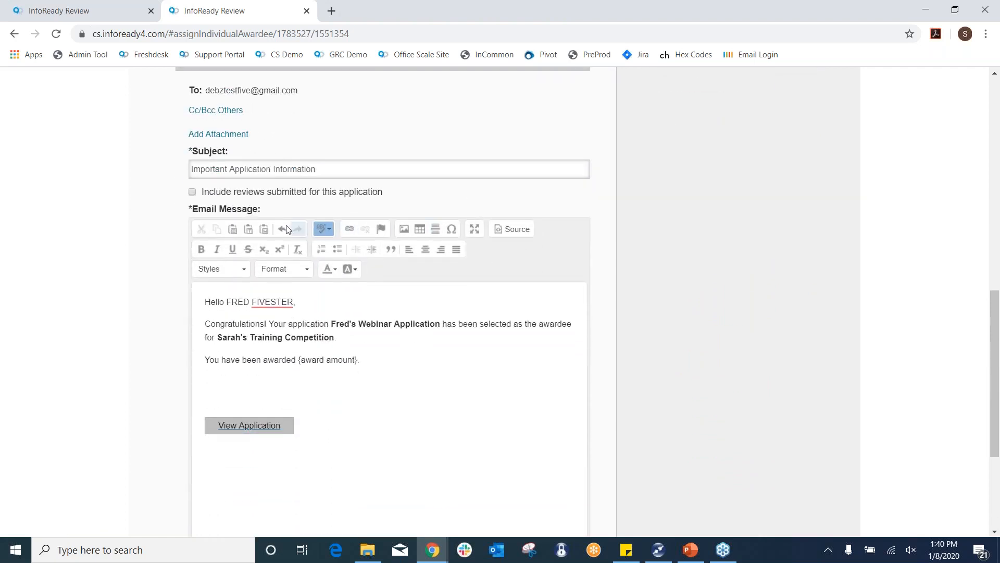
{"action": "scroll", "coordinate": [451, 139], "scroll_direction": "up", "scroll_amount": 1}
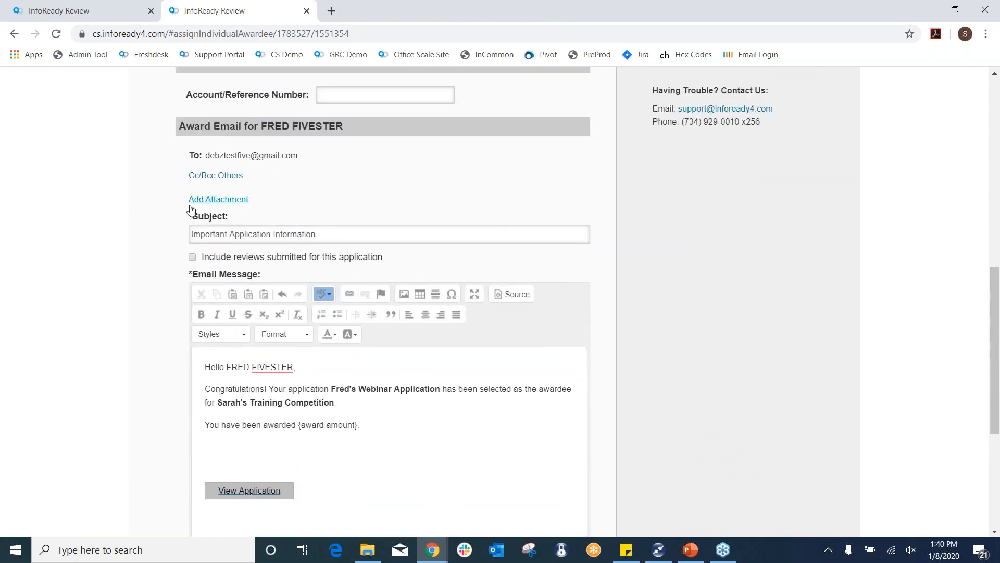
{"action": "left_click", "coordinate": [192, 257]}
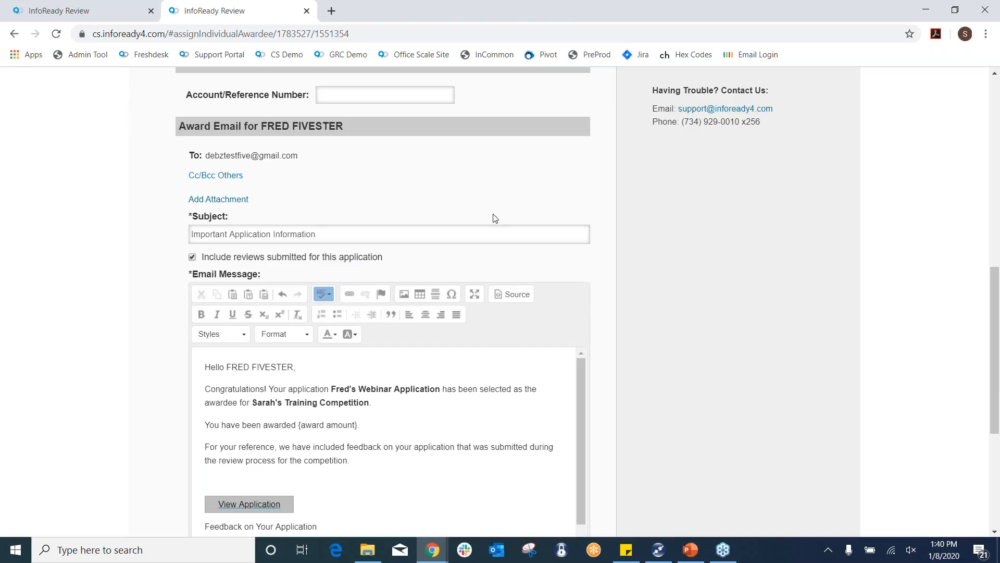
{"action": "scroll", "coordinate": [542, 196], "scroll_direction": "down", "scroll_amount": 3}
{"action": "scroll", "coordinate": [535, 280], "scroll_direction": "down", "scroll_amount": 1}
{"action": "scroll", "coordinate": [535, 280], "scroll_direction": "down", "scroll_amount": 4}
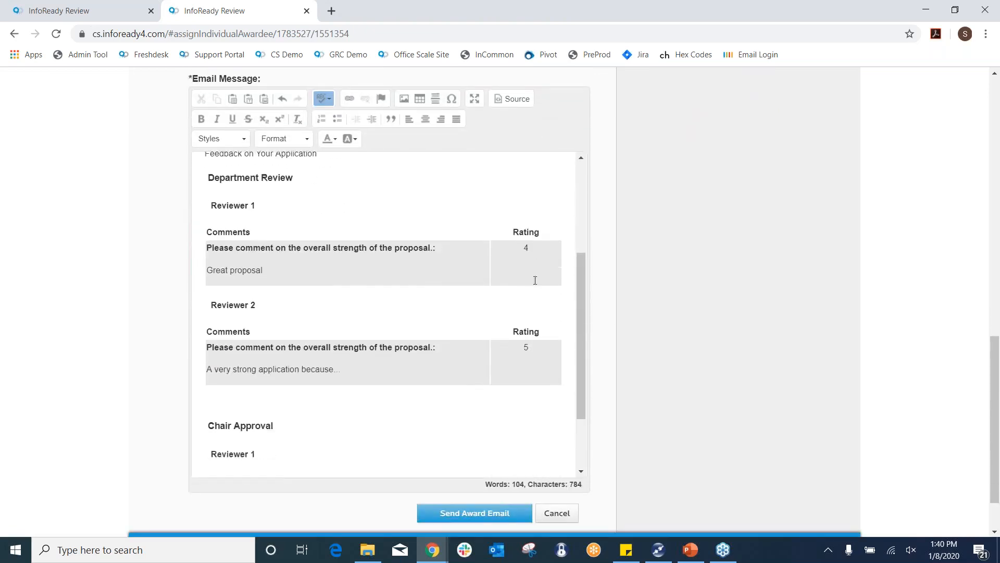
{"action": "scroll", "coordinate": [514, 296], "scroll_direction": "up", "scroll_amount": 2}
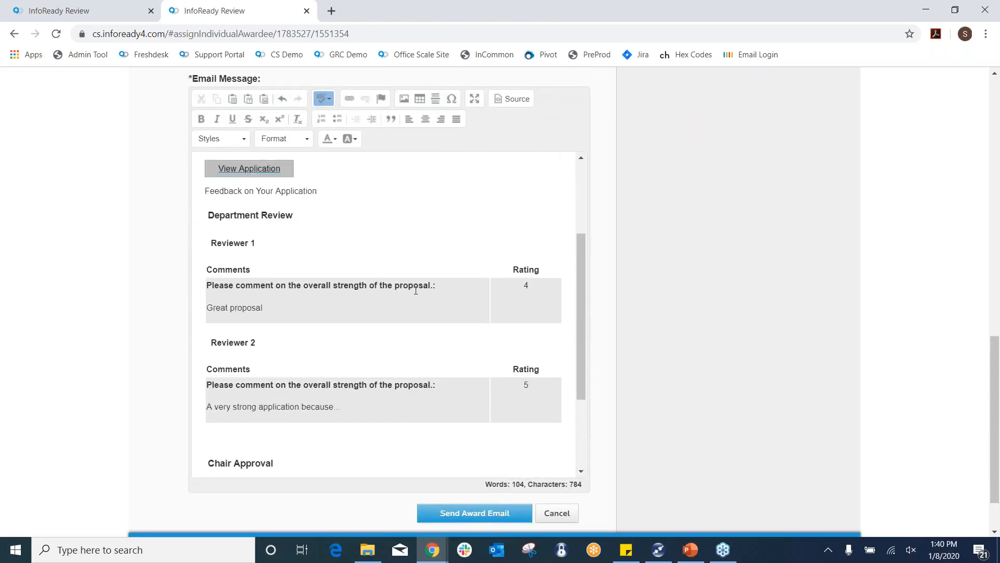
{"action": "scroll", "coordinate": [313, 234], "scroll_direction": "down", "scroll_amount": 1}
{"action": "left_click_drag", "start_coordinate": [274, 177], "coordinate": [192, 184]}
{"action": "left_click", "coordinate": [316, 179]}
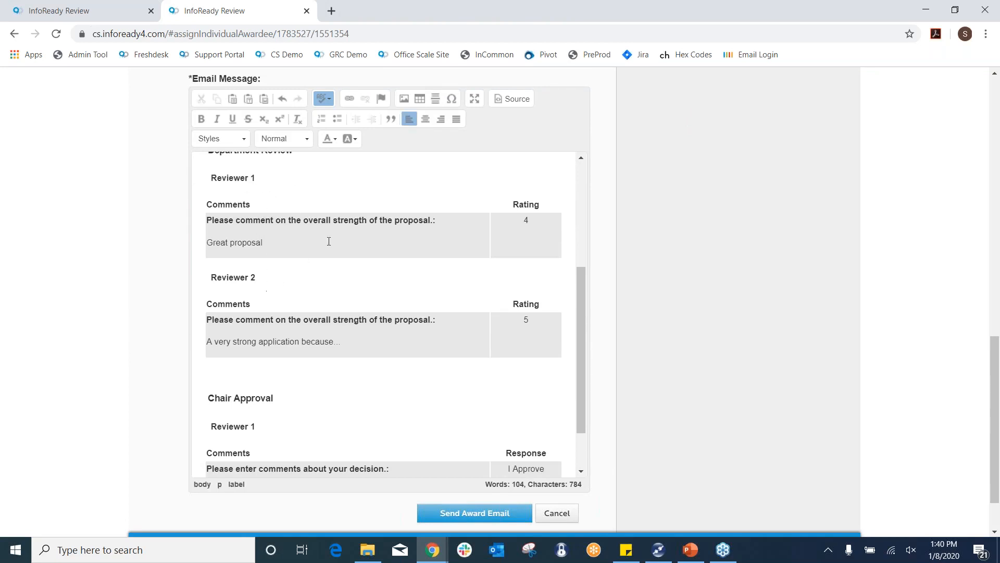
Delete both Department Review ratings from the award email's feedback, send the email and formally make the application an awardee
{"action": "double_click", "coordinate": [526, 220]}
{"action": "key", "text": "BackSpace"}
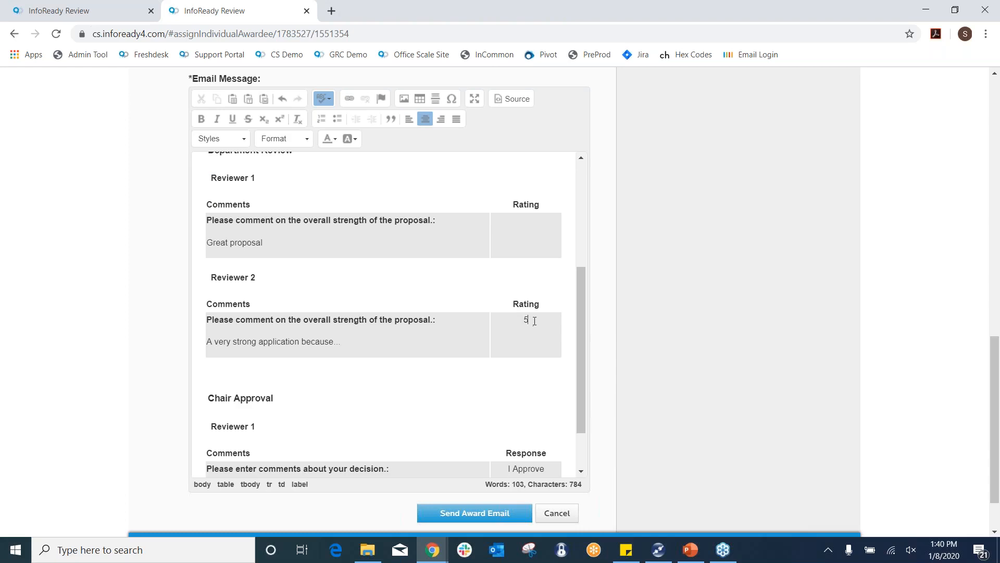
{"action": "key", "text": "BackSpace"}
{"action": "scroll", "coordinate": [526, 309], "scroll_direction": "down", "scroll_amount": 2}
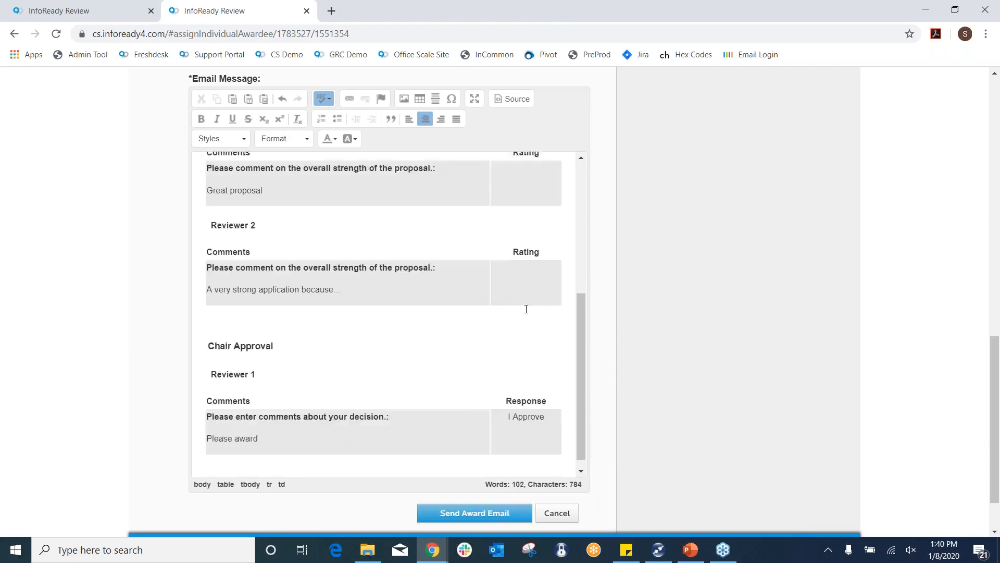
{"action": "scroll", "coordinate": [526, 309], "scroll_direction": "up", "scroll_amount": 2}
{"action": "left_click", "coordinate": [526, 320]}
{"action": "scroll", "coordinate": [513, 334], "scroll_direction": "down", "scroll_amount": 2}
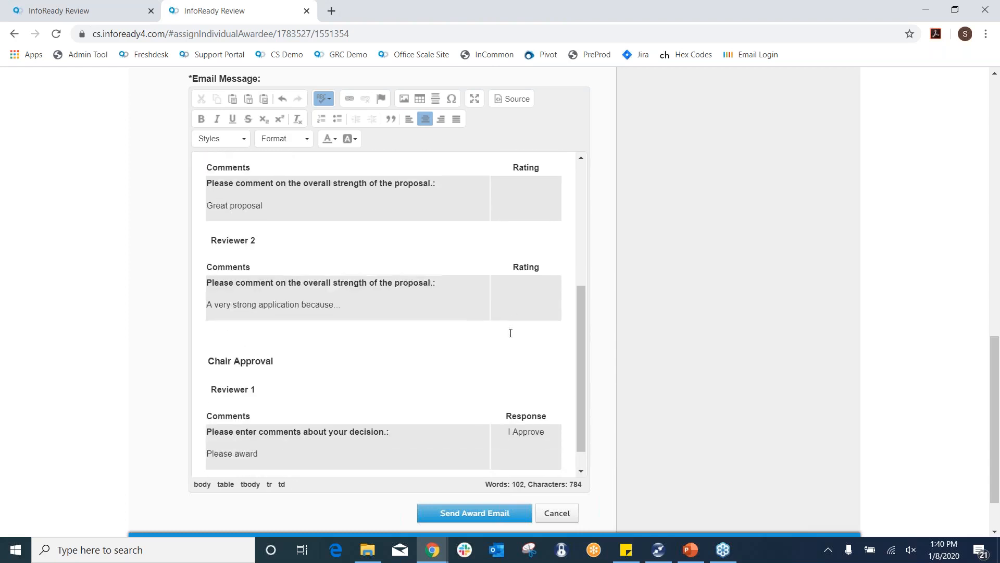
{"action": "left_click", "coordinate": [444, 515]}
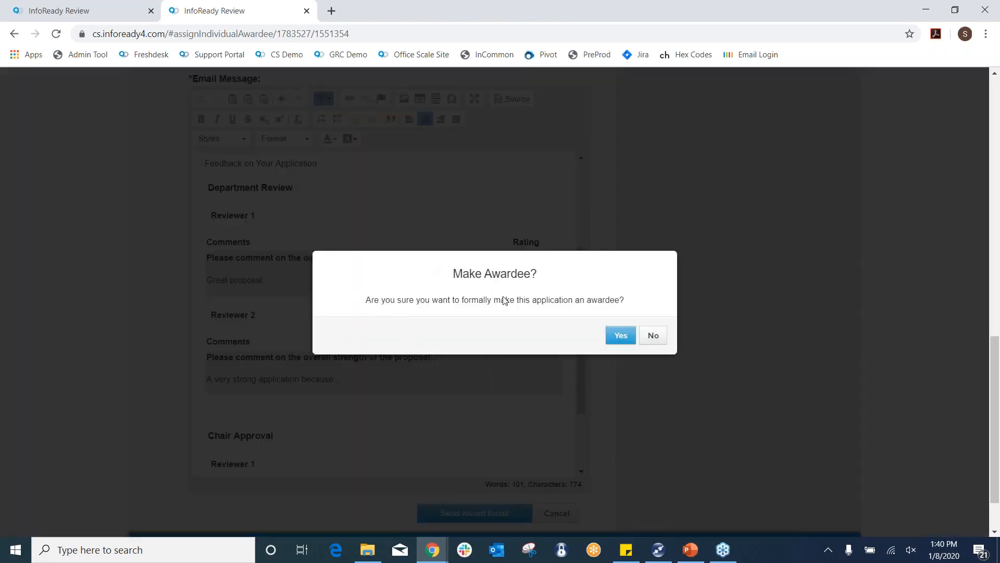
{"action": "left_click", "coordinate": [615, 335]}
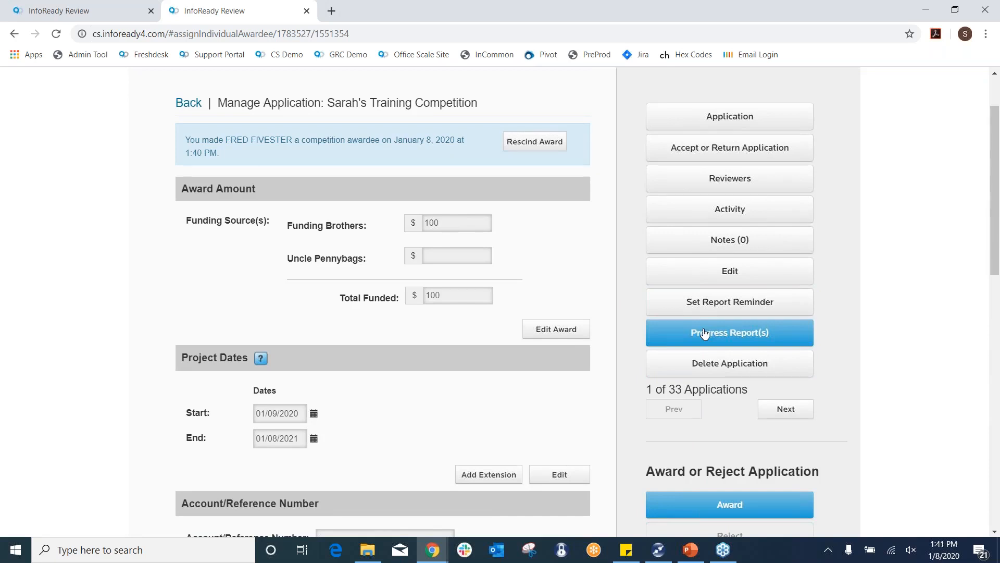
Open the awarded application's progress report form and examine its funding and project fields
{"action": "left_click", "coordinate": [705, 333]}
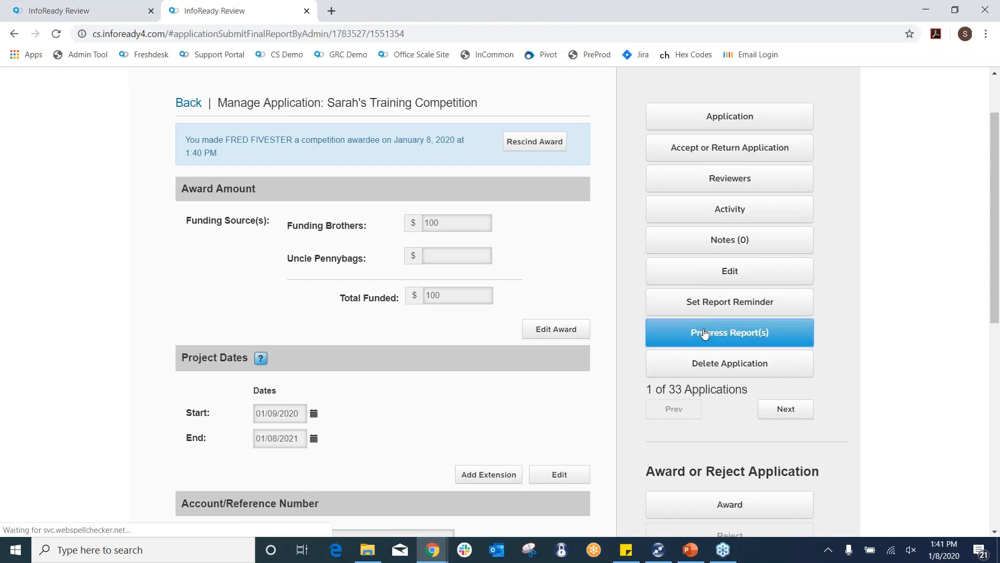
{"action": "scroll", "coordinate": [428, 214], "scroll_direction": "down", "scroll_amount": 3}
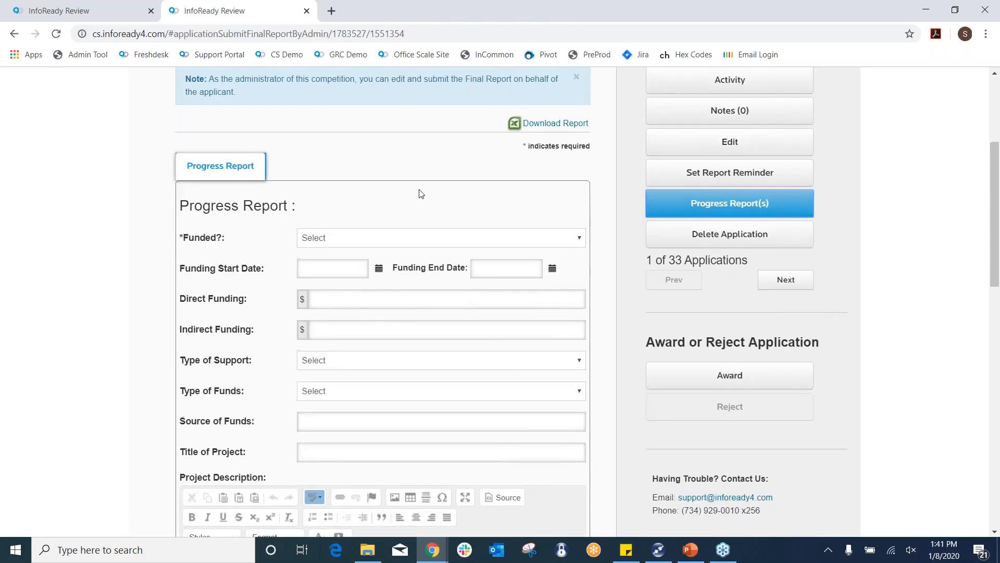
{"action": "scroll", "coordinate": [418, 192], "scroll_direction": "up", "scroll_amount": 1}
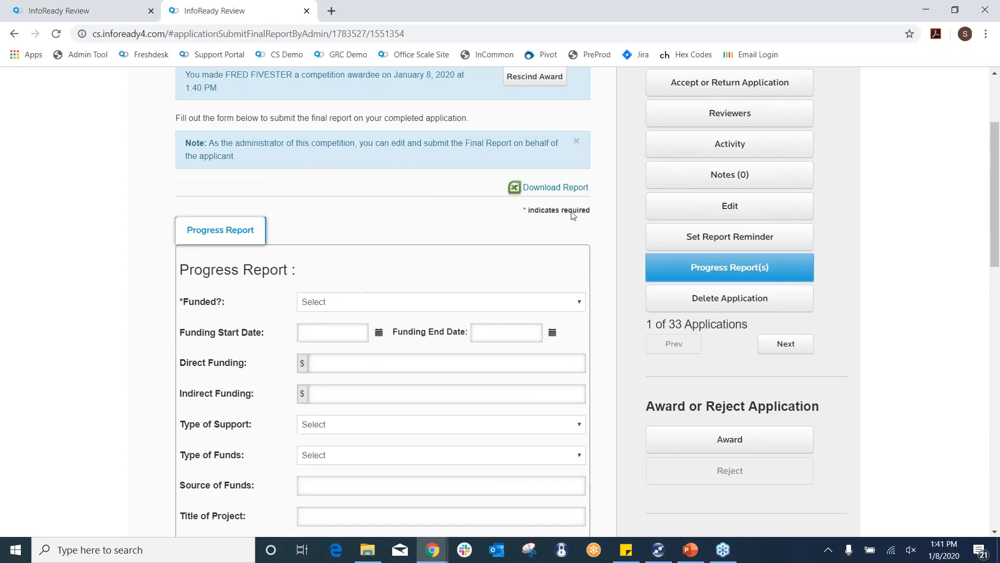
Set a report reminder for the awardee on January 9, 2020 with a report deadline of January 17, 2020, keeping the default message
{"action": "left_click", "coordinate": [718, 239]}
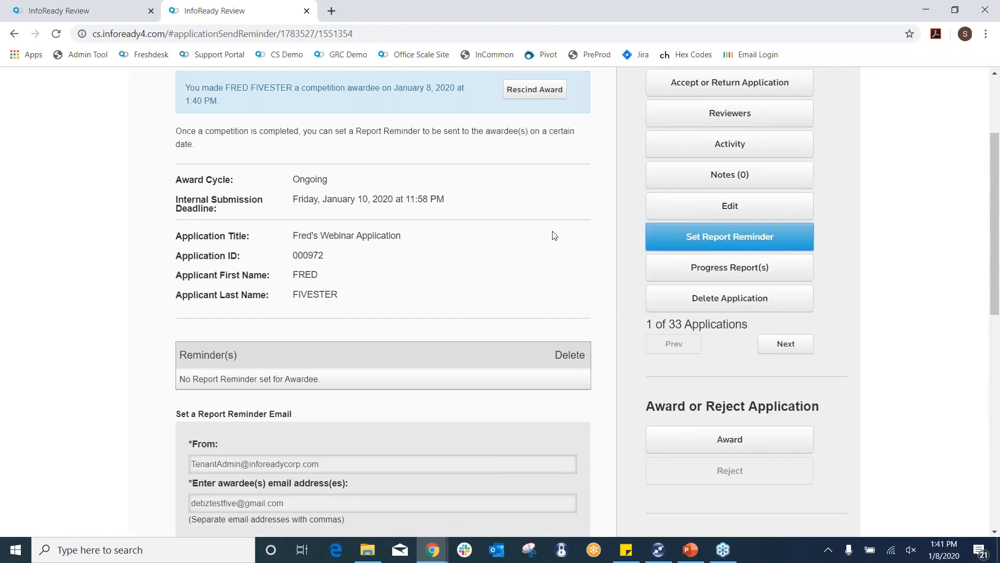
{"action": "scroll", "coordinate": [553, 232], "scroll_direction": "down", "scroll_amount": 1}
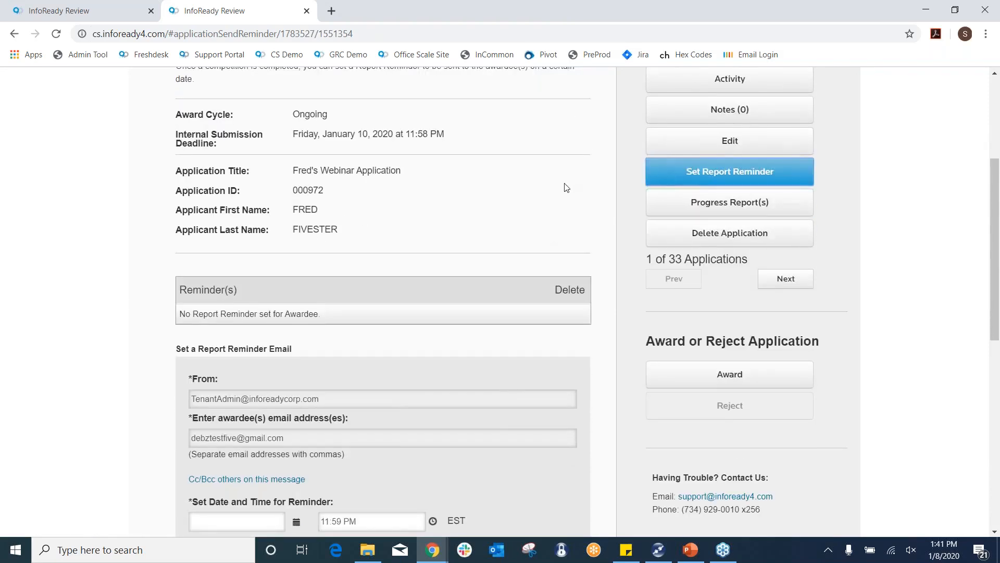
{"action": "scroll", "coordinate": [568, 186], "scroll_direction": "down", "scroll_amount": 3}
{"action": "scroll", "coordinate": [439, 238], "scroll_direction": "down", "scroll_amount": 1}
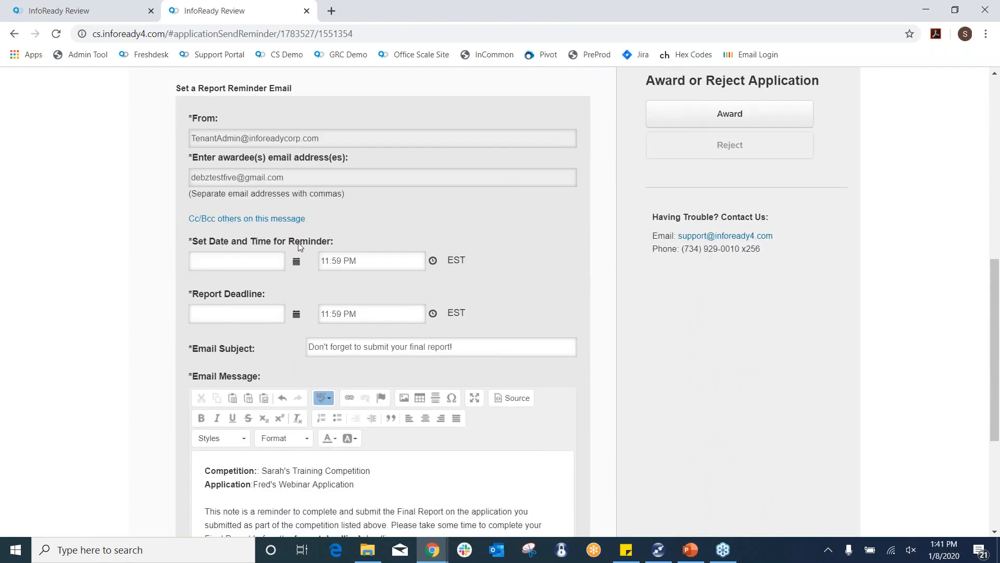
{"action": "scroll", "coordinate": [291, 302], "scroll_direction": "down", "scroll_amount": 2}
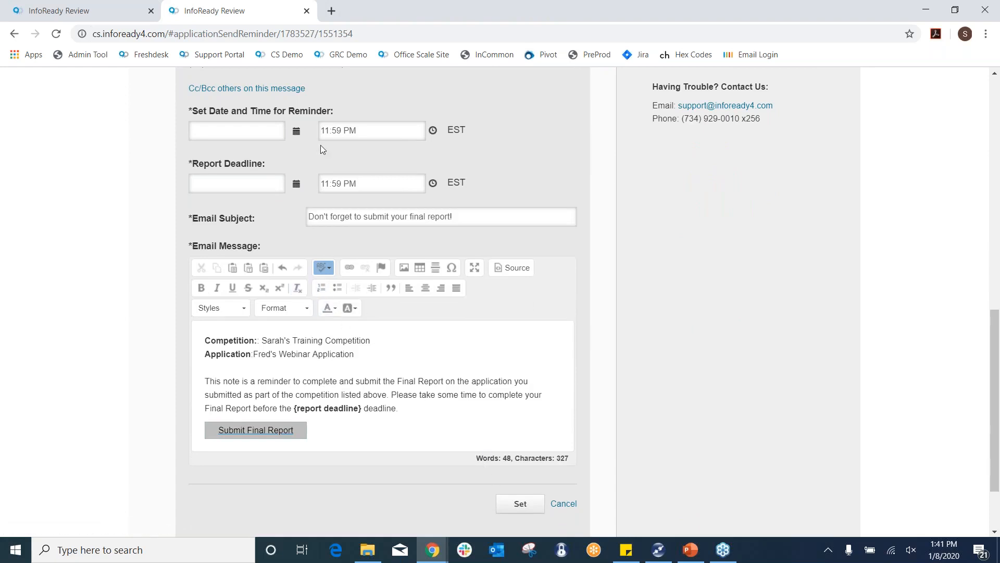
{"action": "left_click", "coordinate": [296, 130]}
{"action": "left_click", "coordinate": [283, 209]}
{"action": "left_click", "coordinate": [297, 183]}
{"action": "left_click", "coordinate": [301, 280]}
{"action": "left_click", "coordinate": [520, 504]}
{"action": "scroll", "coordinate": [493, 265], "scroll_direction": "up", "scroll_amount": 4}
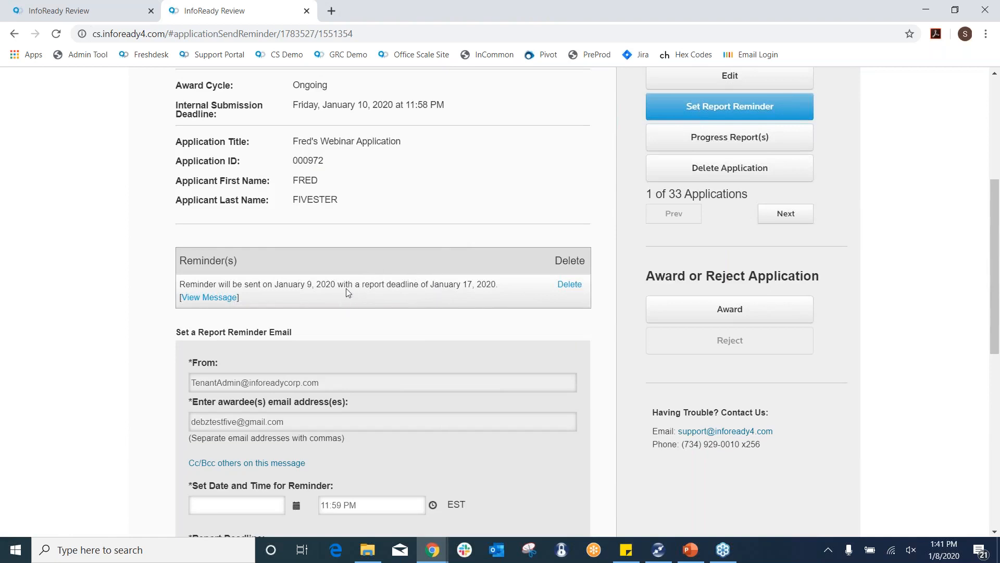
{"action": "scroll", "coordinate": [344, 294], "scroll_direction": "down", "scroll_amount": 4}
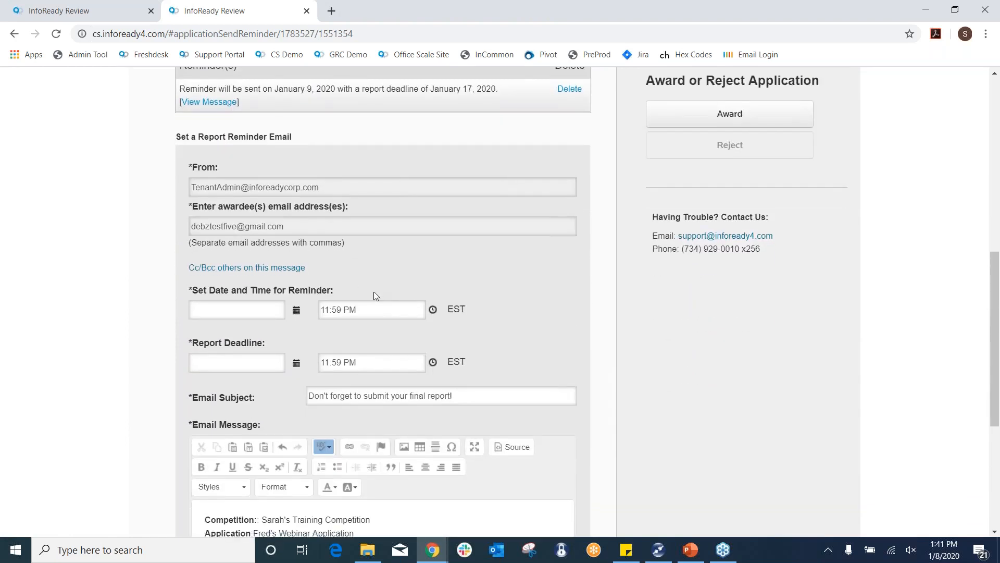
Return to the training competition's details and open its routing steps for editing
{"action": "scroll", "coordinate": [373, 295], "scroll_direction": "up", "scroll_amount": 1}
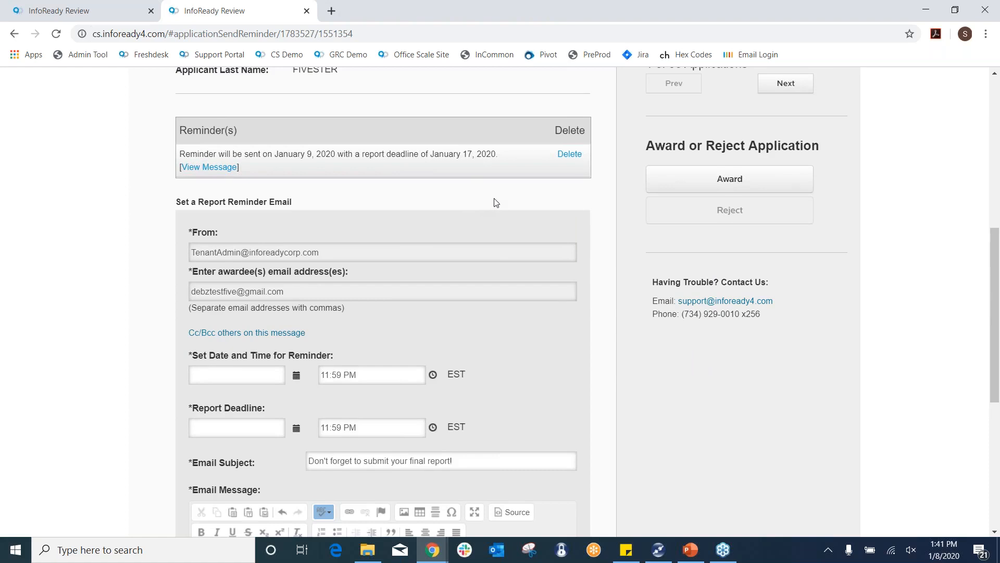
{"action": "scroll", "coordinate": [495, 202], "scroll_direction": "up", "scroll_amount": 1}
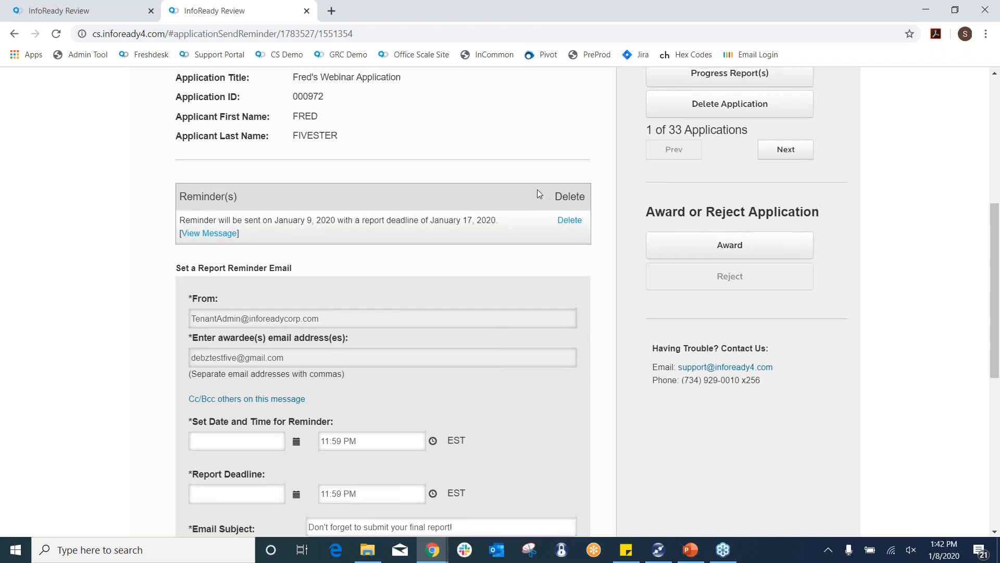
{"action": "scroll", "coordinate": [542, 190], "scroll_direction": "up", "scroll_amount": 6}
{"action": "left_click", "coordinate": [197, 182]}
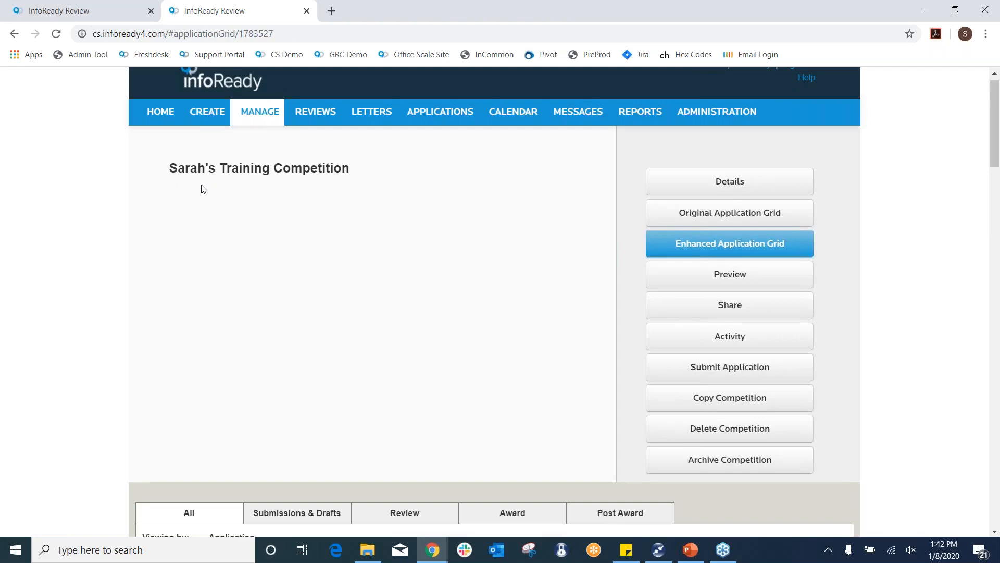
{"action": "left_click", "coordinate": [670, 183]}
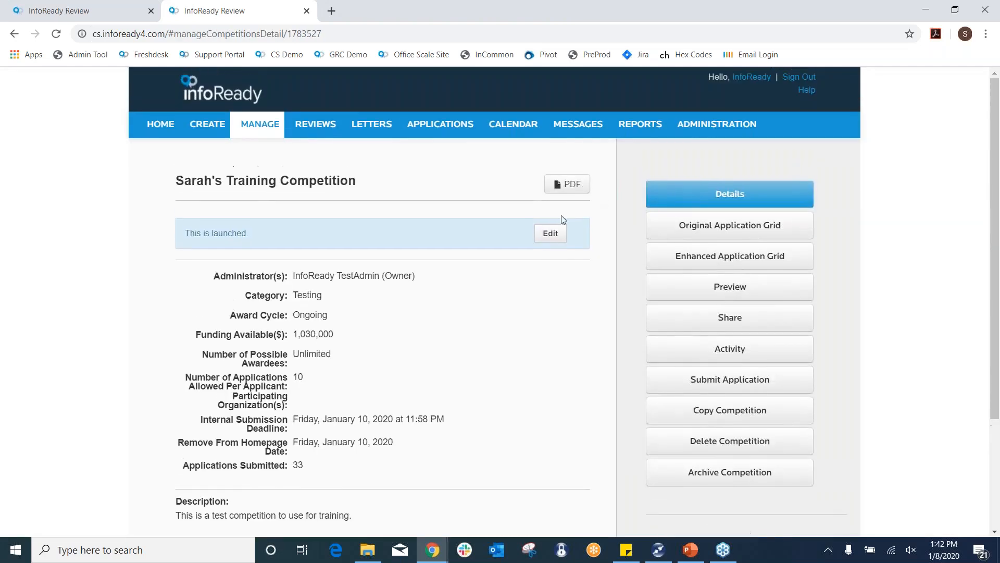
{"action": "left_click", "coordinate": [552, 233]}
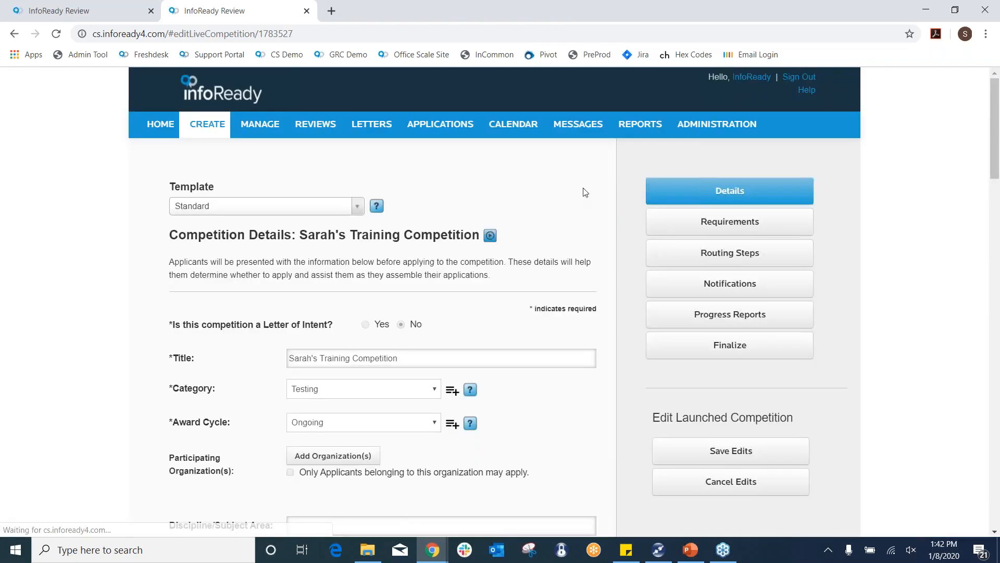
{"action": "left_click", "coordinate": [730, 253]}
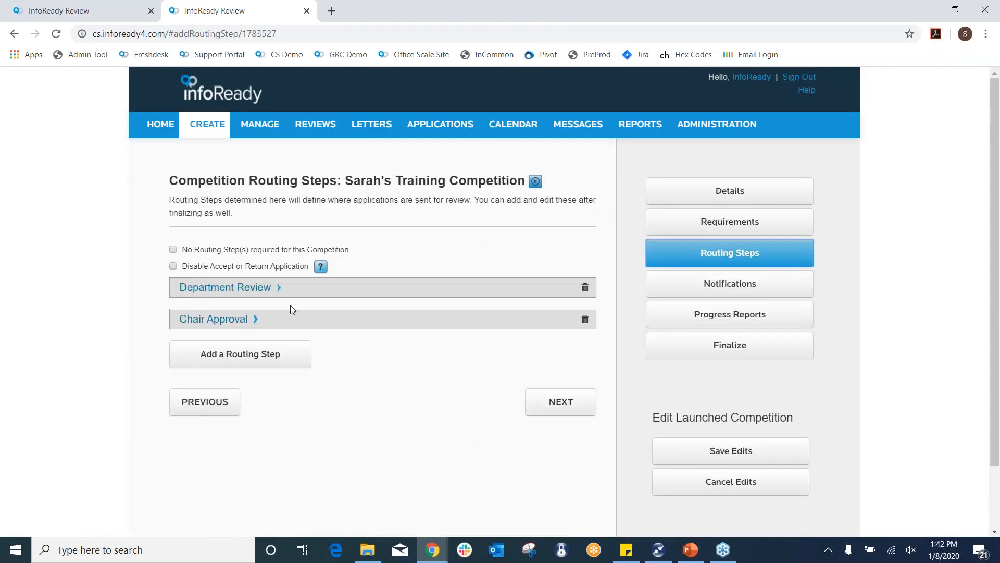
Expand the Chair Approval routing step and examine its reviewer form, routing step options and recap options
{"action": "left_click", "coordinate": [255, 319]}
{"action": "scroll", "coordinate": [501, 290], "scroll_direction": "down", "scroll_amount": 15}
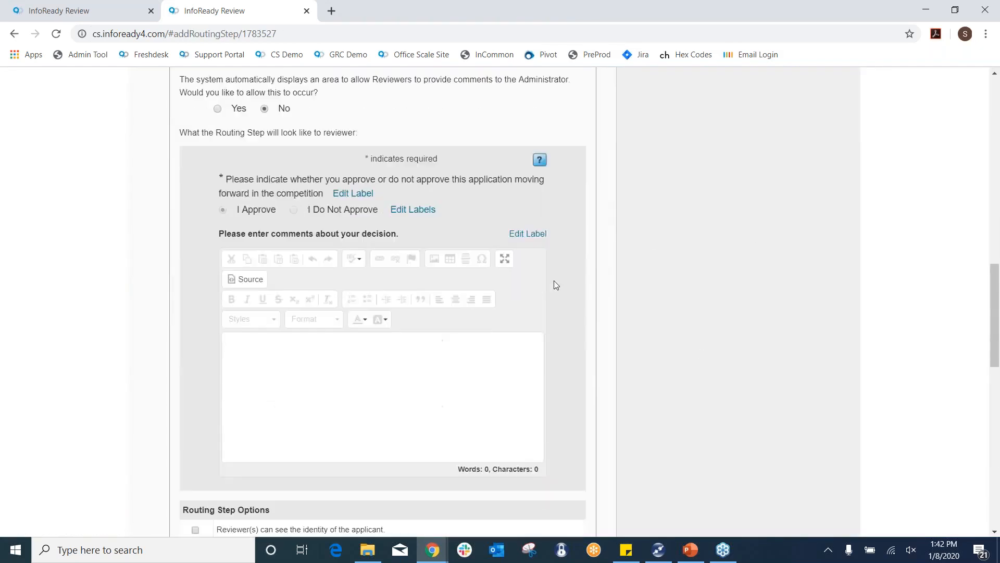
{"action": "scroll", "coordinate": [554, 282], "scroll_direction": "down", "scroll_amount": 6}
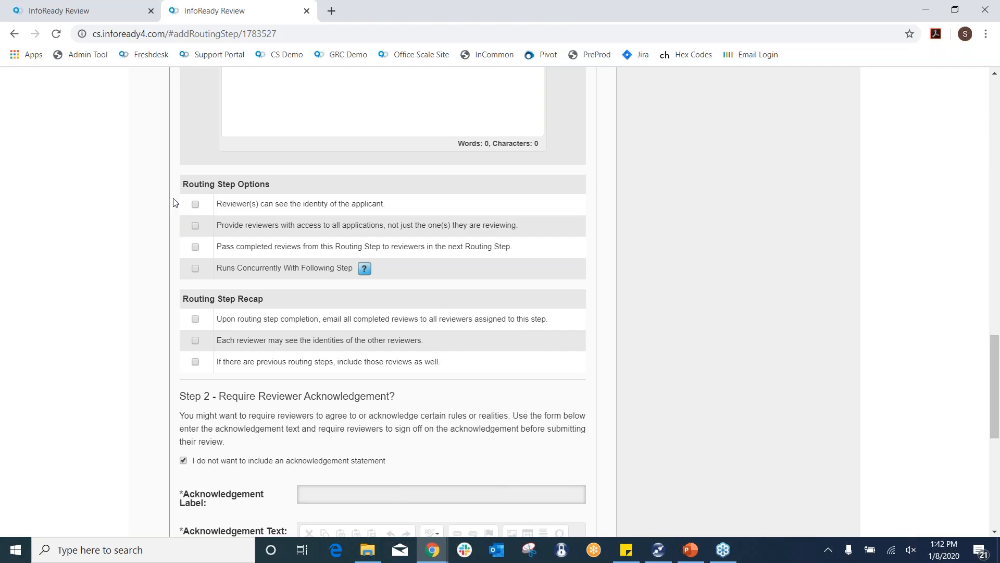
Cancel the edits to the launched competition and return to its management workspace
{"action": "scroll", "coordinate": [174, 202], "scroll_direction": "up", "scroll_amount": 15}
{"action": "left_click", "coordinate": [743, 480]}
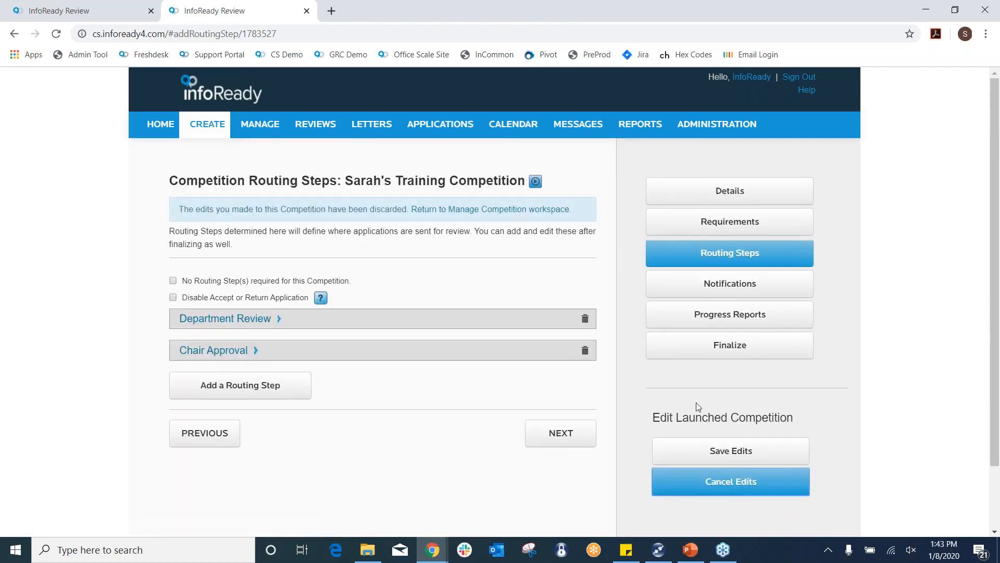
{"action": "left_click", "coordinate": [503, 210]}
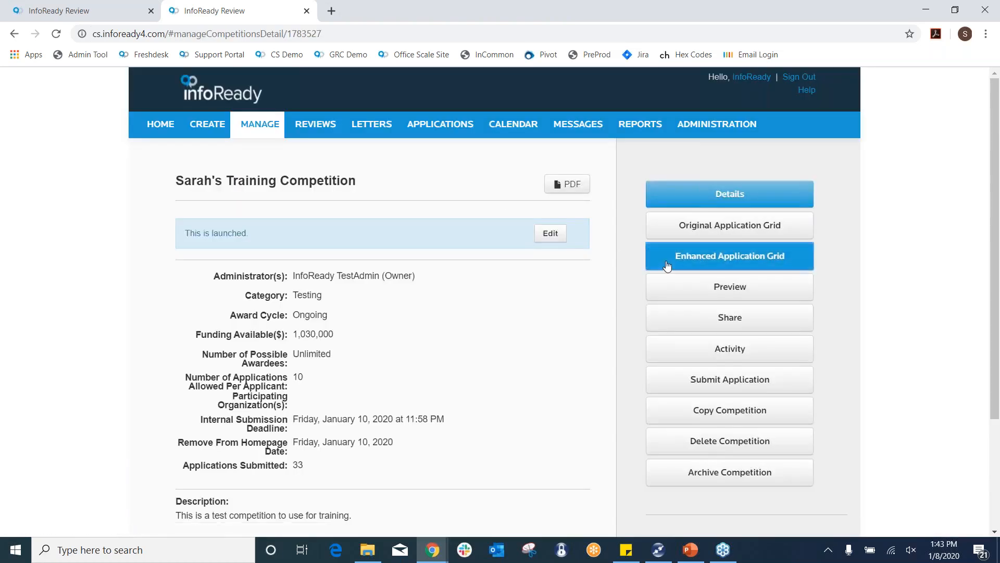
Select the Cancer Institute - Microbiology application, Test App and Application #2 in the enhanced application grid
{"action": "left_click", "coordinate": [658, 257]}
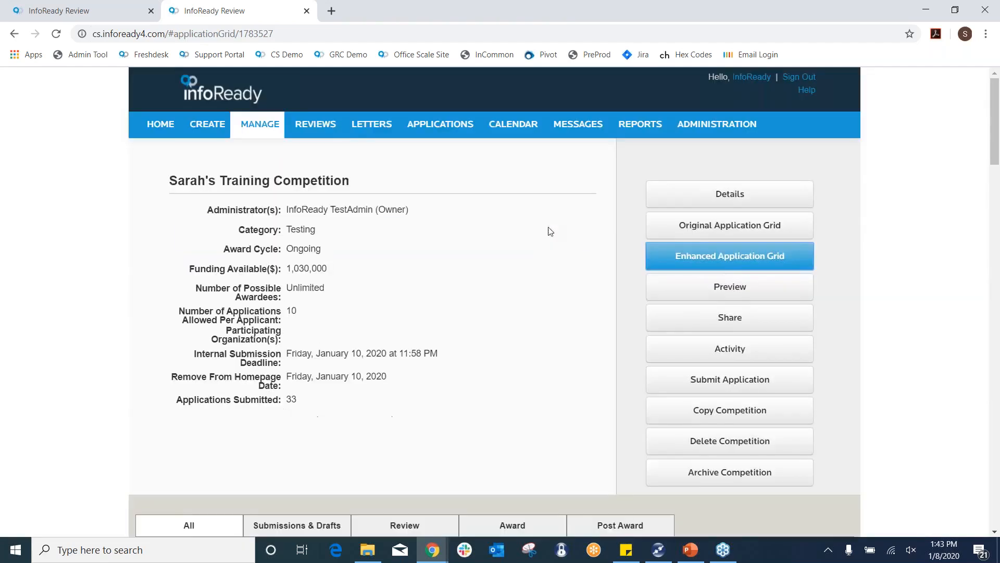
{"action": "scroll", "coordinate": [532, 239], "scroll_direction": "down", "scroll_amount": 10}
{"action": "scroll", "coordinate": [532, 239], "scroll_direction": "down", "scroll_amount": 2}
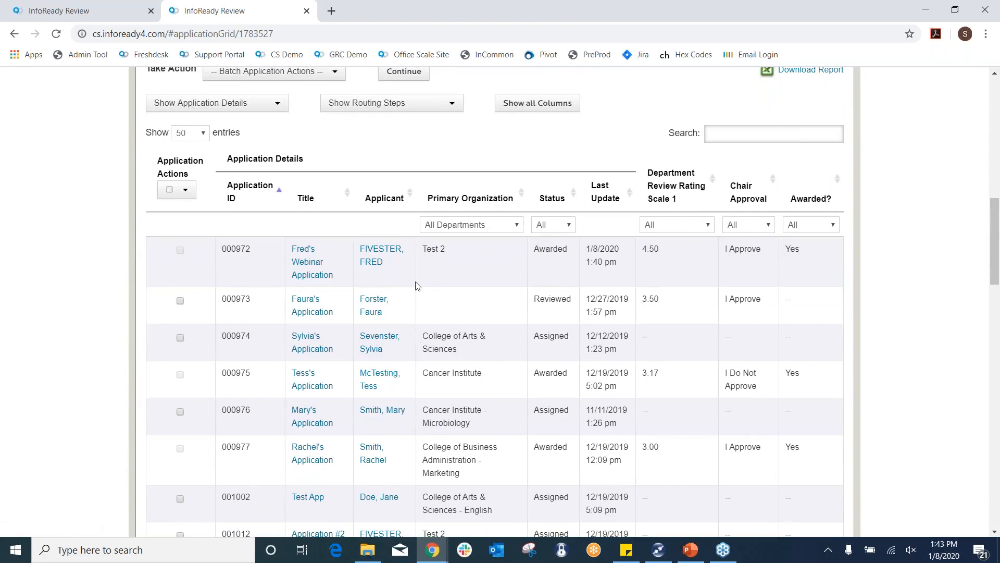
{"action": "scroll", "coordinate": [365, 294], "scroll_direction": "down", "scroll_amount": 2}
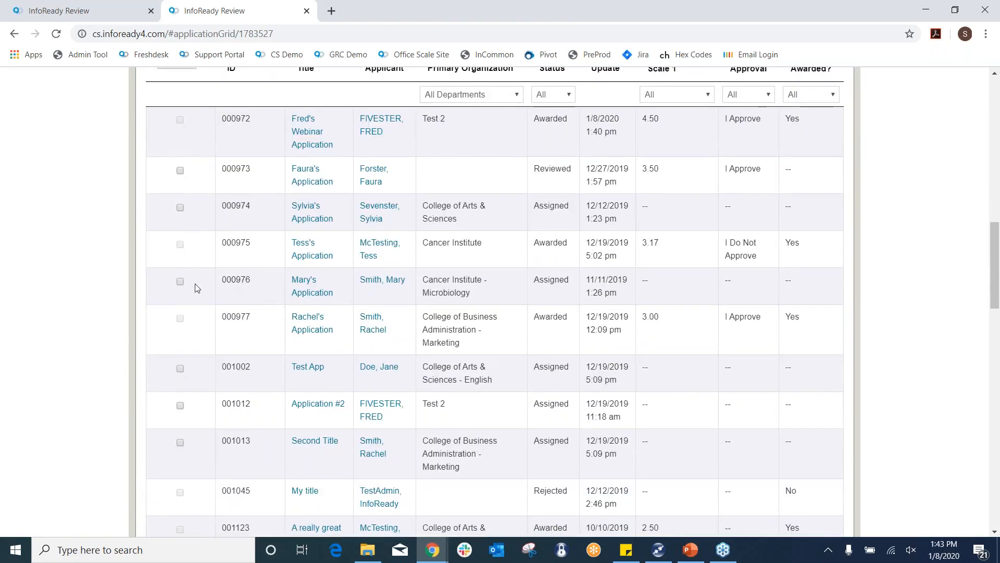
{"action": "left_click", "coordinate": [180, 282]}
{"action": "left_click", "coordinate": [180, 368]}
{"action": "left_click", "coordinate": [180, 405]}
Start the batch action for assigning reviewers to the selected applications
{"action": "scroll", "coordinate": [315, 355], "scroll_direction": "up", "scroll_amount": 1}
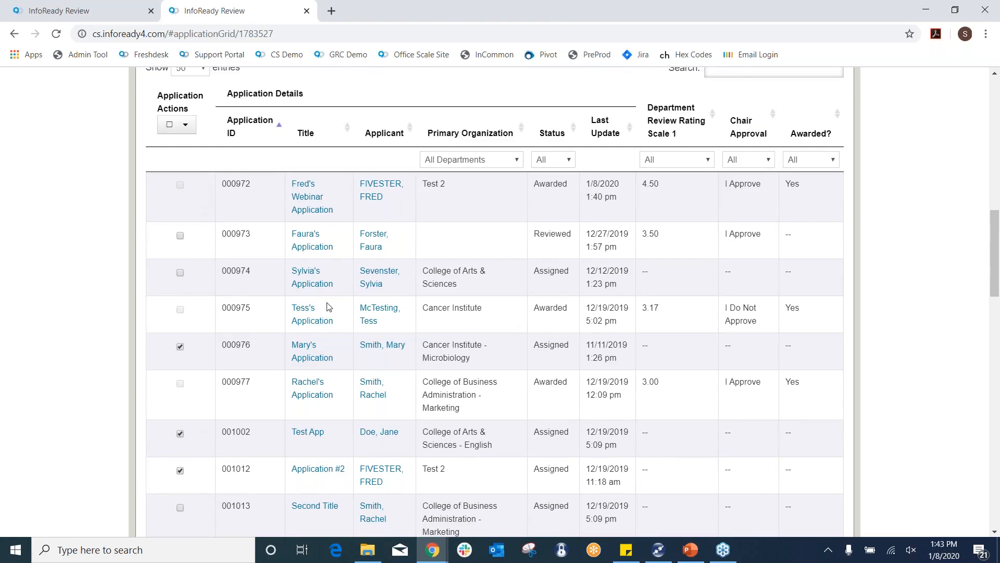
{"action": "scroll", "coordinate": [292, 302], "scroll_direction": "up", "scroll_amount": 4}
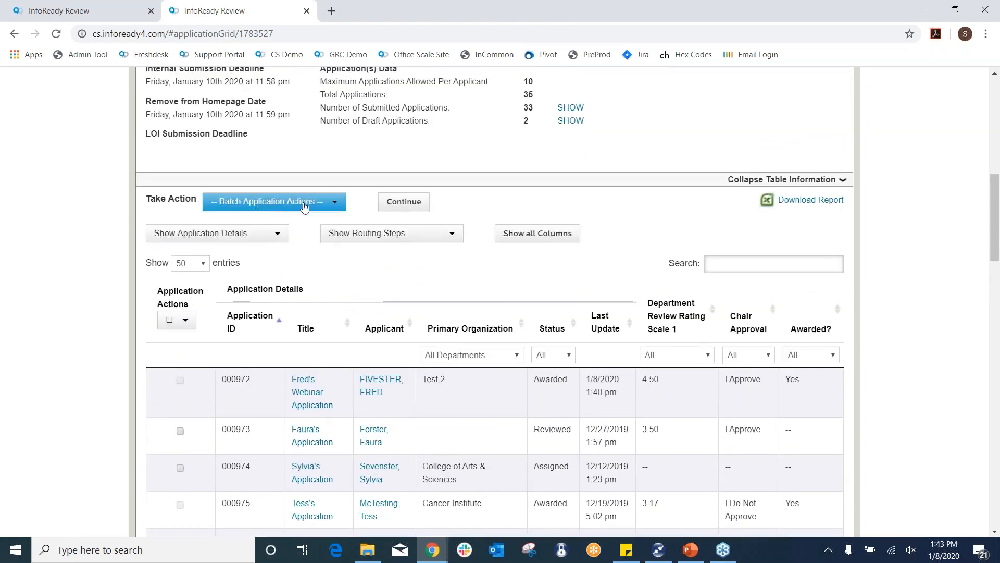
{"action": "left_click", "coordinate": [303, 203]}
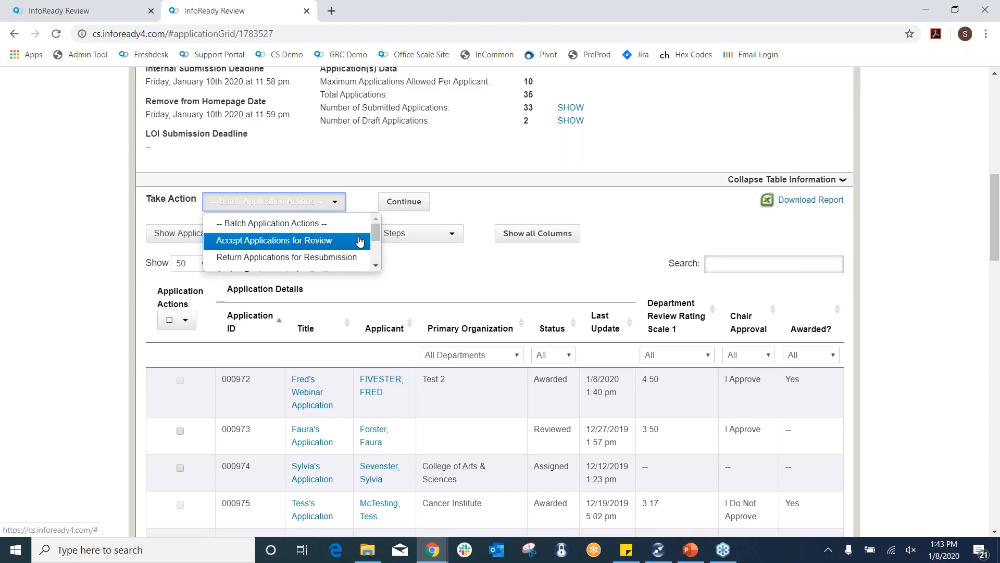
{"action": "left_click", "coordinate": [378, 265]}
{"action": "left_click", "coordinate": [377, 265]}
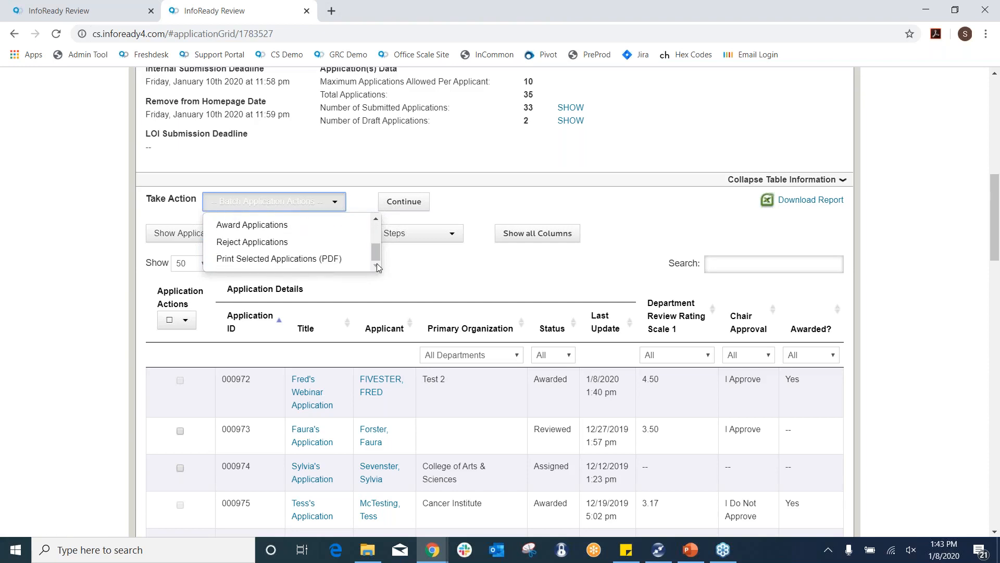
{"action": "left_click", "coordinate": [376, 219]}
{"action": "left_click", "coordinate": [328, 260]}
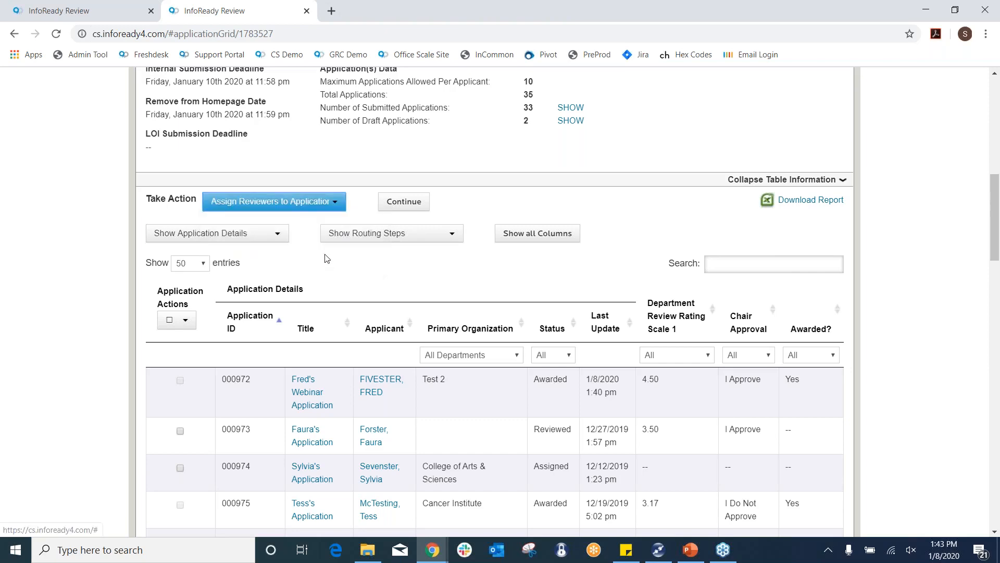
{"action": "left_click", "coordinate": [393, 207]}
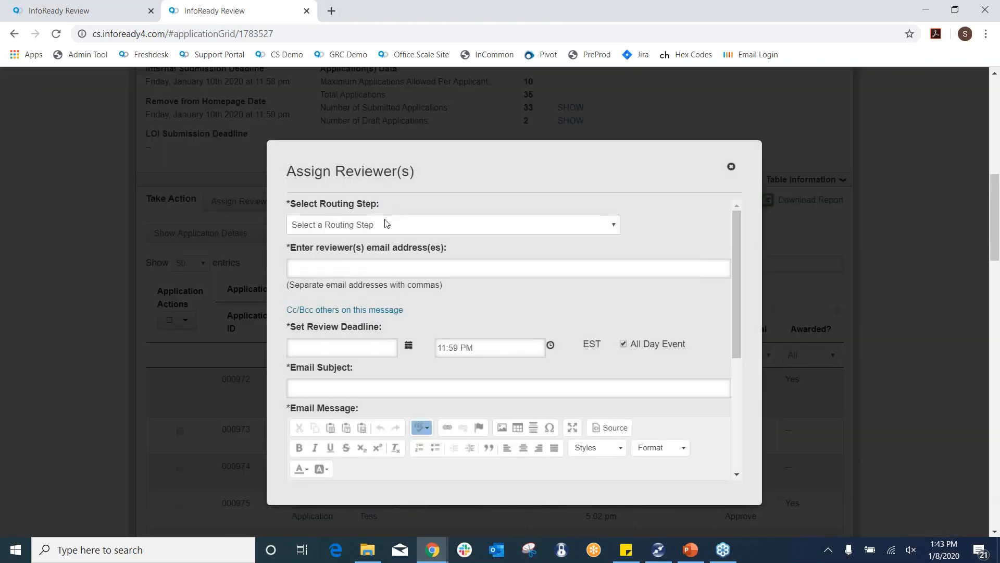
Assign for the Department Review step, enter the reviewer's email address and set the review deadline to 01/09/2020
{"action": "left_click", "coordinate": [387, 224]}
{"action": "left_click", "coordinate": [354, 265]}
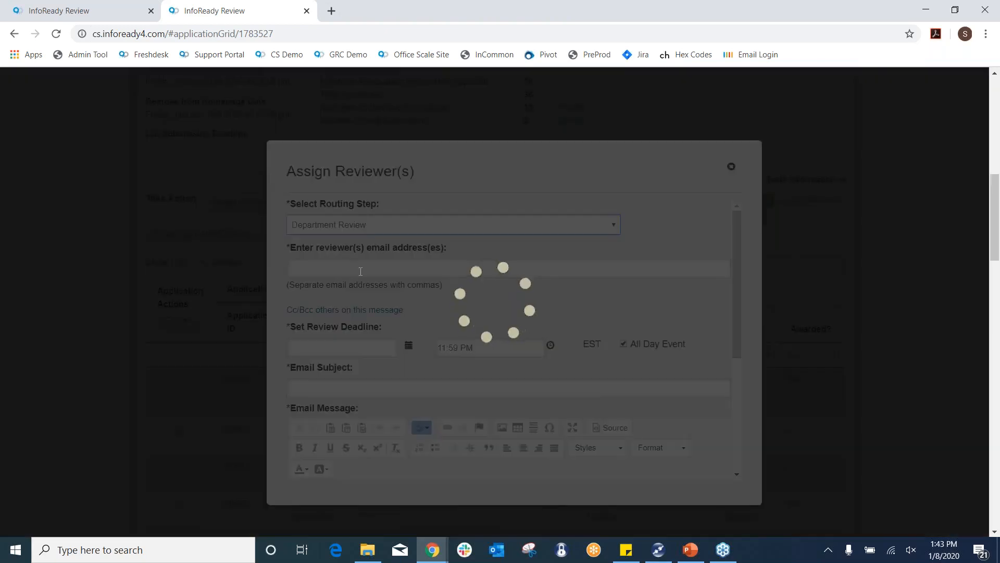
{"action": "left_click", "coordinate": [359, 265]}
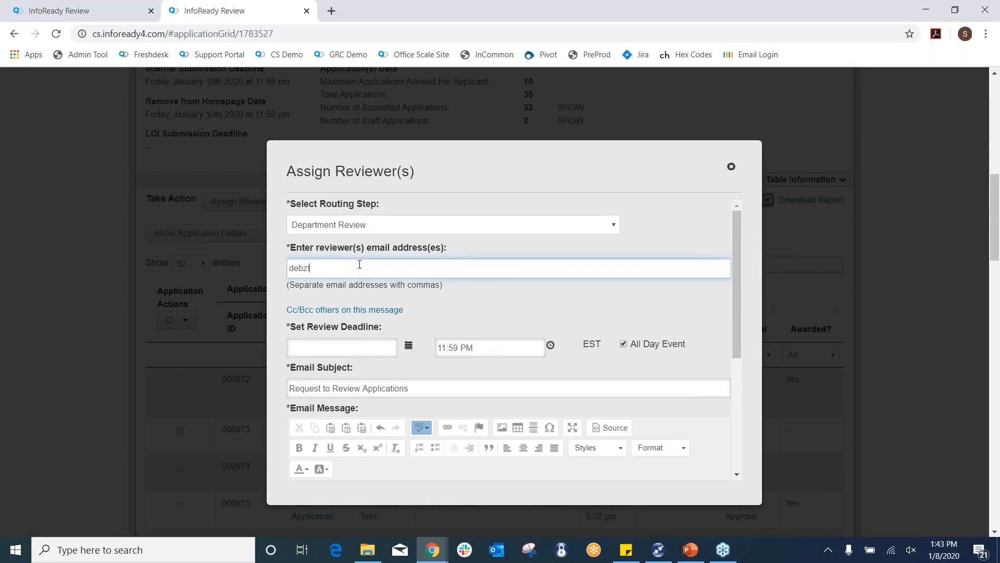
{"action": "left_click", "coordinate": [367, 303]}
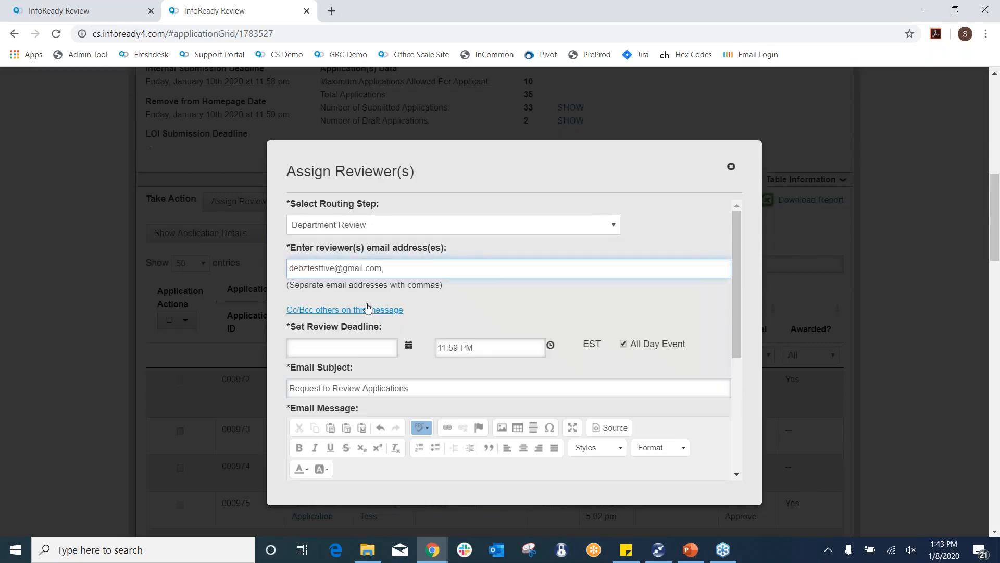
{"action": "left_click", "coordinate": [408, 347]}
{"action": "left_click", "coordinate": [379, 429]}
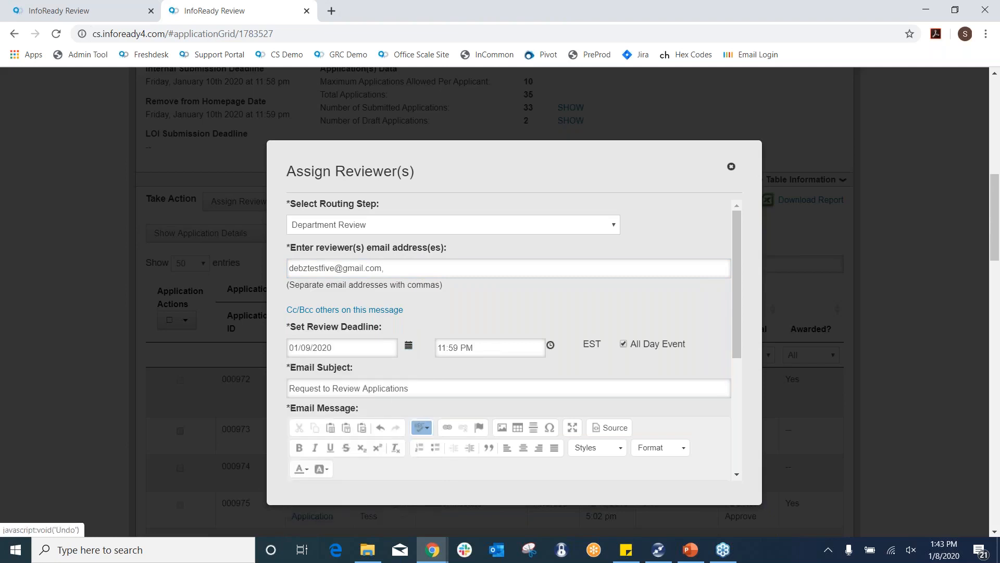
Review the default reviewer request message with its application links placeholder and send it unchanged
{"action": "scroll", "coordinate": [573, 311], "scroll_direction": "down", "scroll_amount": 4}
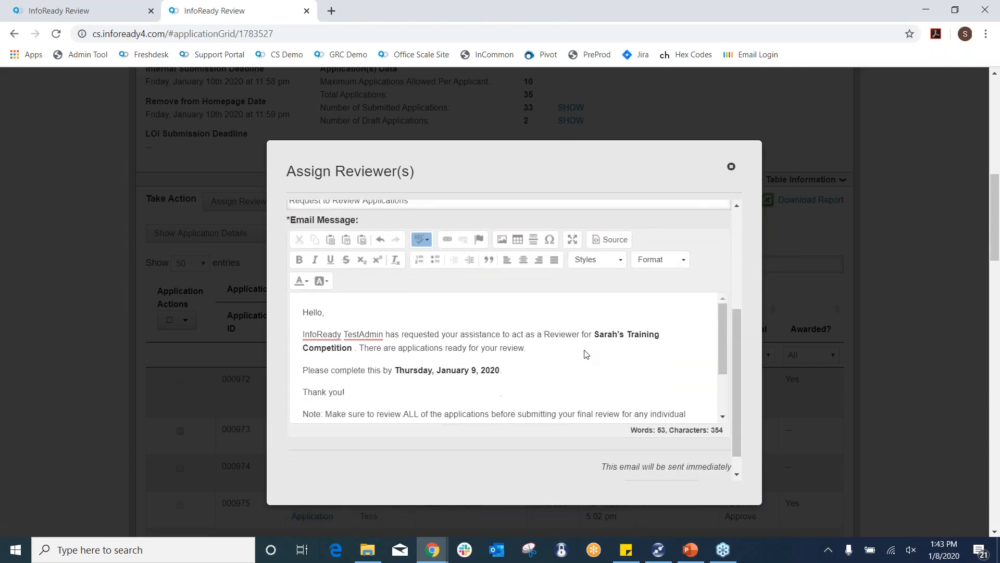
{"action": "scroll", "coordinate": [604, 345], "scroll_direction": "down", "scroll_amount": 2}
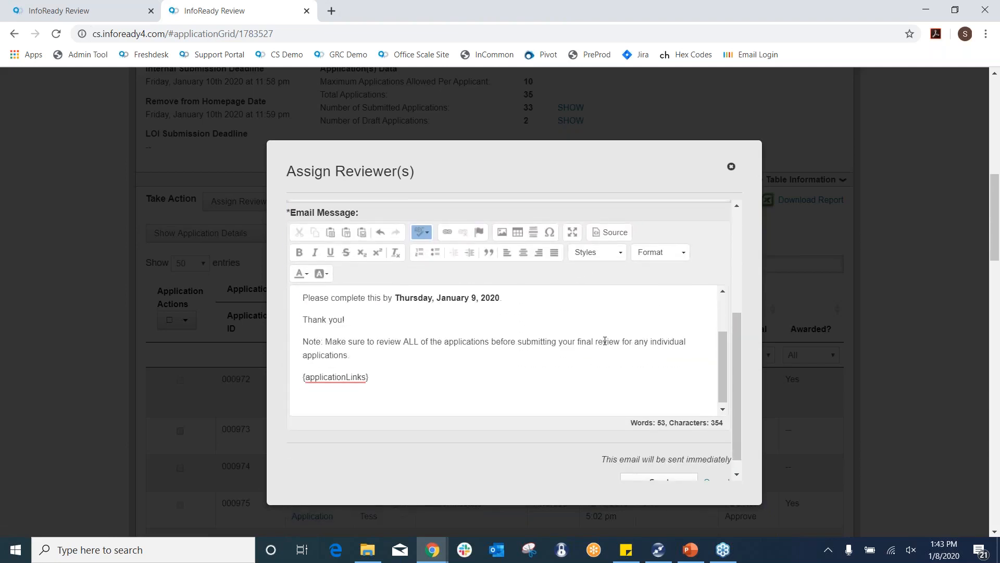
{"action": "scroll", "coordinate": [605, 341], "scroll_direction": "up", "scroll_amount": 3}
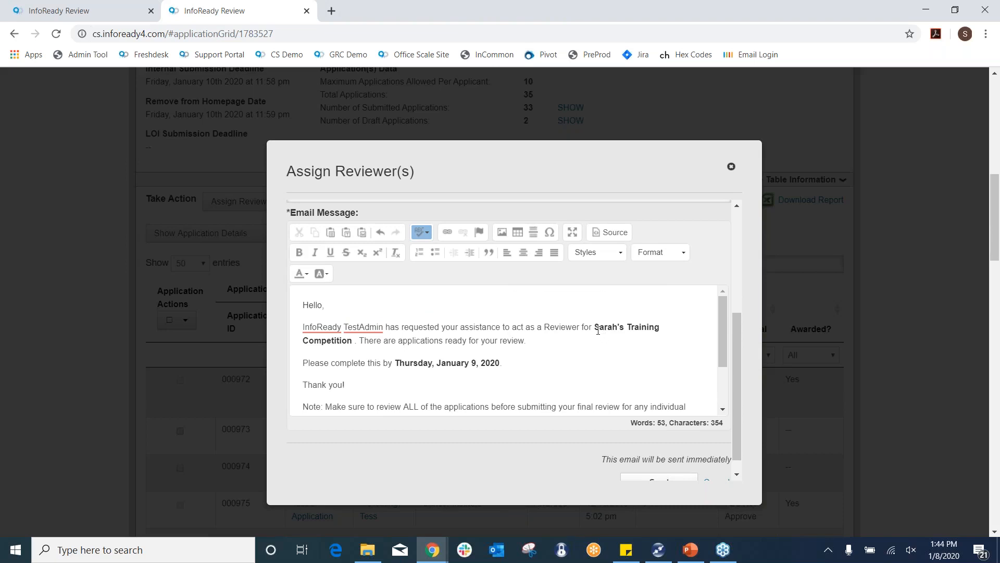
{"action": "scroll", "coordinate": [598, 331], "scroll_direction": "down", "scroll_amount": 3}
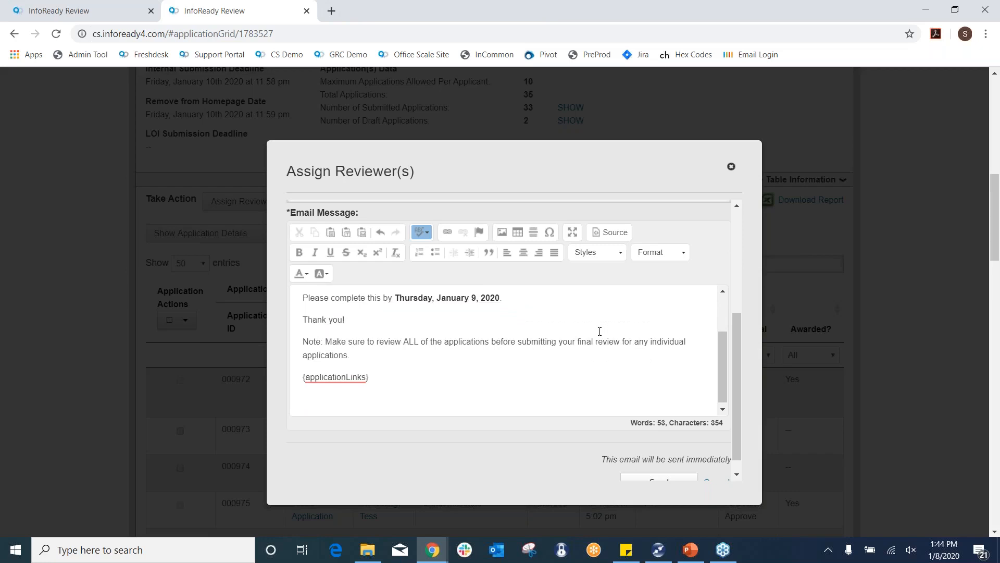
{"action": "scroll", "coordinate": [670, 431], "scroll_direction": "down", "scroll_amount": 1}
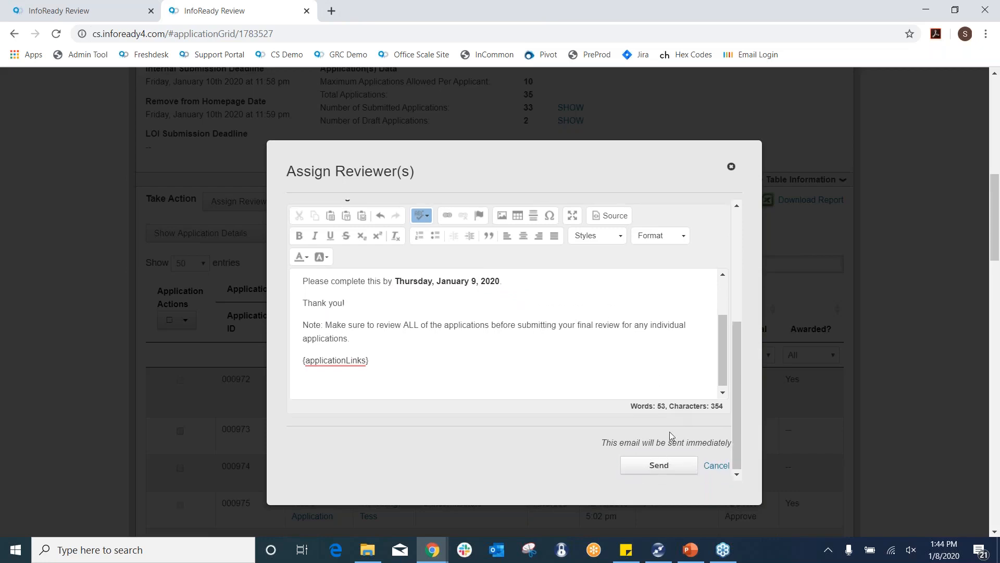
{"action": "left_click", "coordinate": [657, 463]}
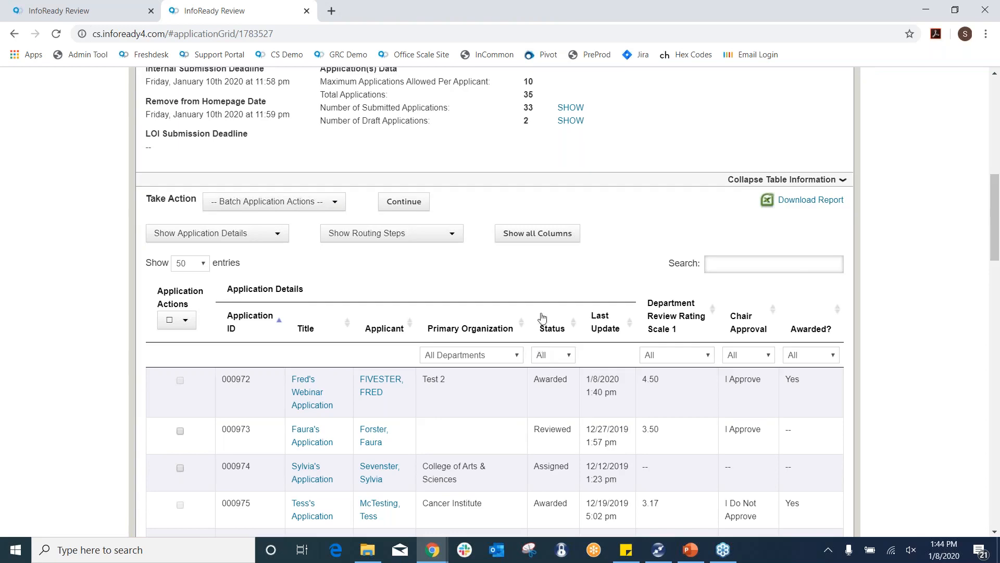
Examine the stage information overview, competition options and table controls of the enhanced application grid
{"action": "scroll", "coordinate": [538, 308], "scroll_direction": "up", "scroll_amount": 4}
{"action": "scroll", "coordinate": [539, 334], "scroll_direction": "down", "scroll_amount": 1}
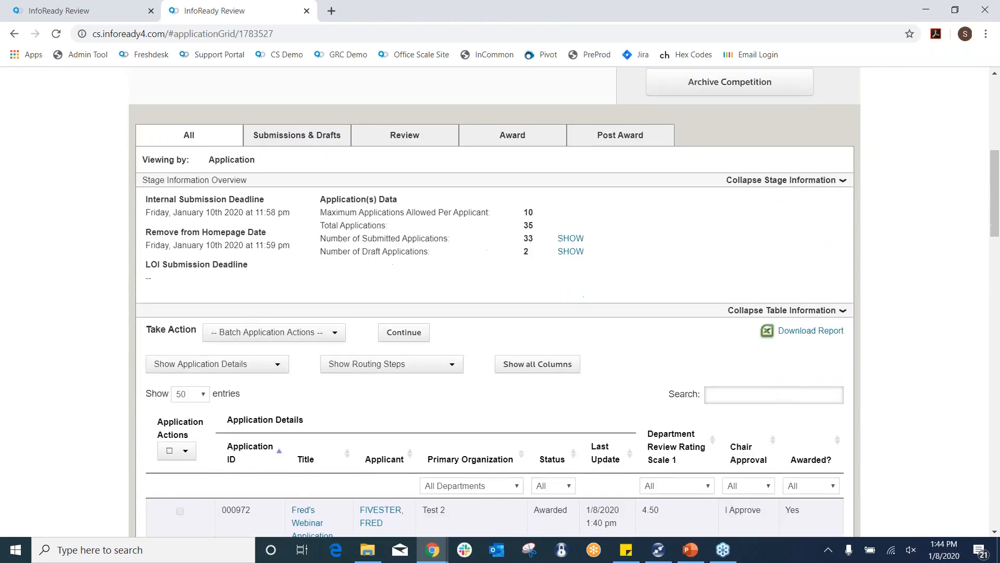
{"action": "scroll", "coordinate": [539, 333], "scroll_direction": "down", "scroll_amount": 1}
{"action": "scroll", "coordinate": [538, 333], "scroll_direction": "up", "scroll_amount": 2}
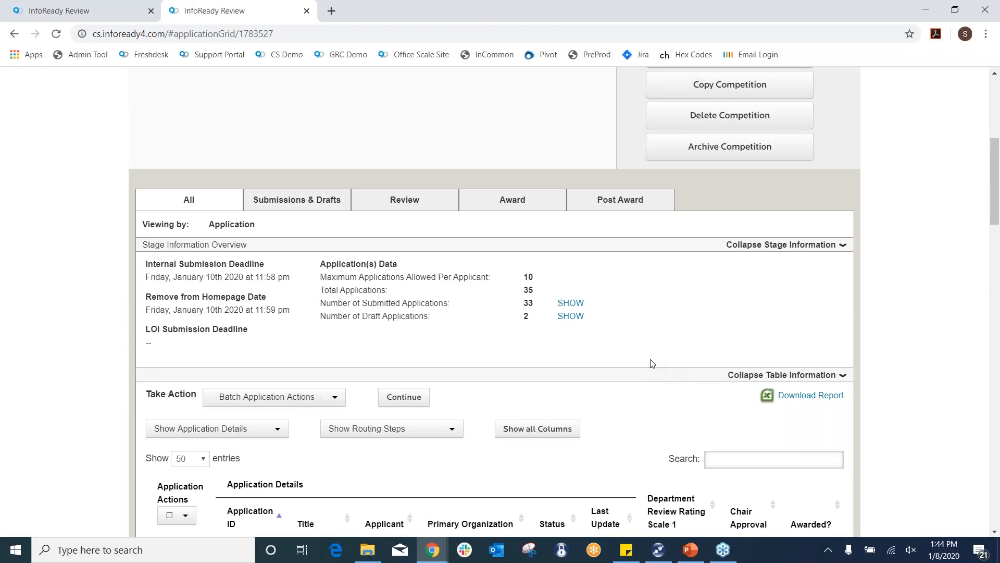
{"action": "scroll", "coordinate": [653, 334], "scroll_direction": "up", "scroll_amount": 2}
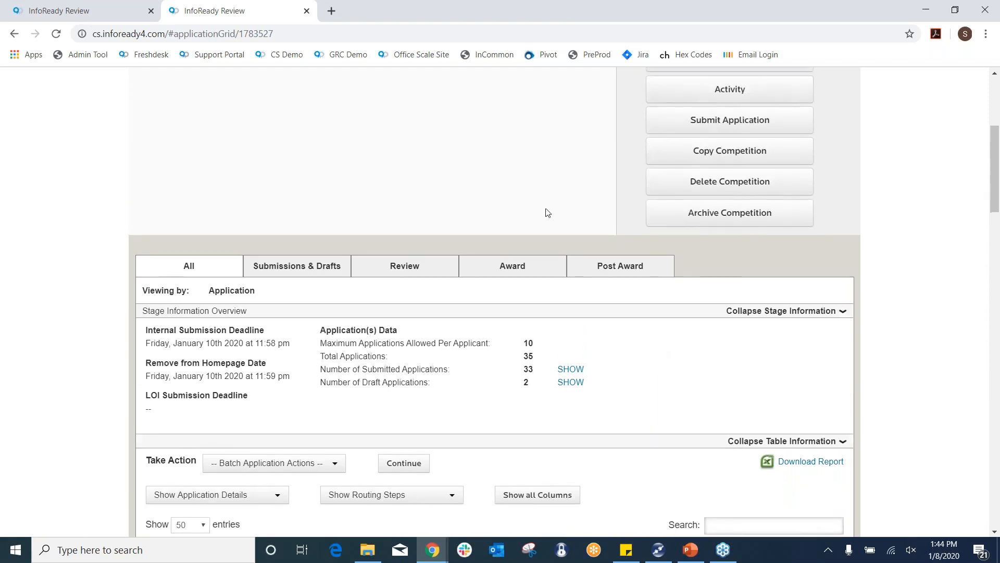
{"action": "scroll", "coordinate": [548, 211], "scroll_direction": "down", "scroll_amount": 2}
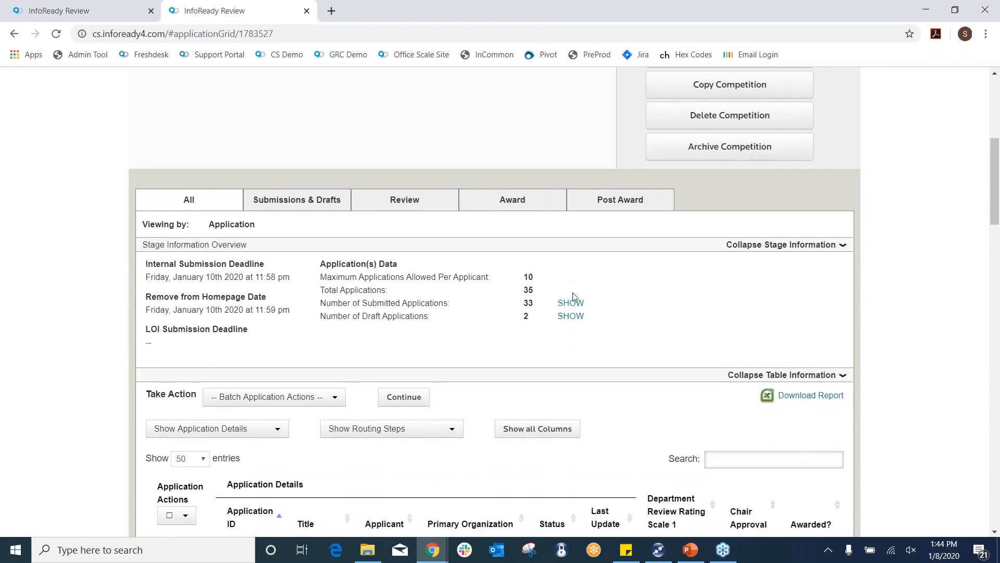
{"action": "scroll", "coordinate": [573, 295], "scroll_direction": "up", "scroll_amount": 4}
{"action": "scroll", "coordinate": [575, 296], "scroll_direction": "up", "scroll_amount": 2}
{"action": "scroll", "coordinate": [601, 246], "scroll_direction": "down", "scroll_amount": 5}
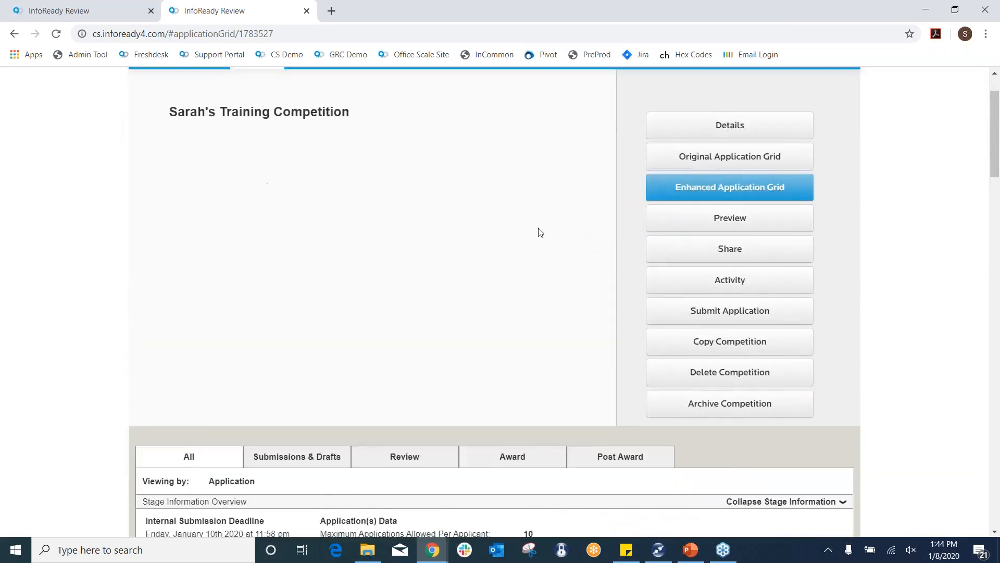
{"action": "scroll", "coordinate": [555, 243], "scroll_direction": "down", "scroll_amount": 2}
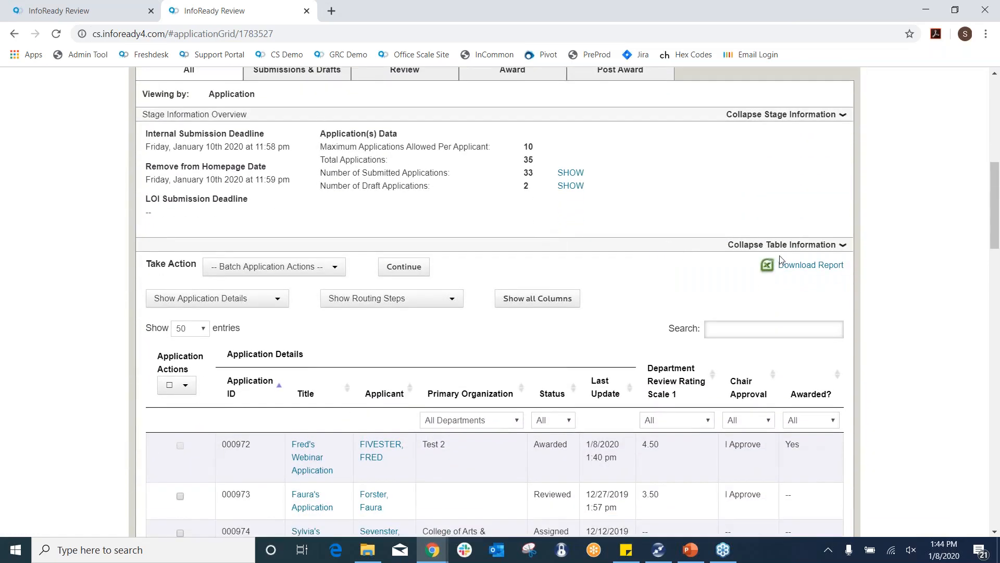
Download all available reports for the competition and open the resulting workbook for editing in Excel
{"action": "left_click", "coordinate": [800, 267]}
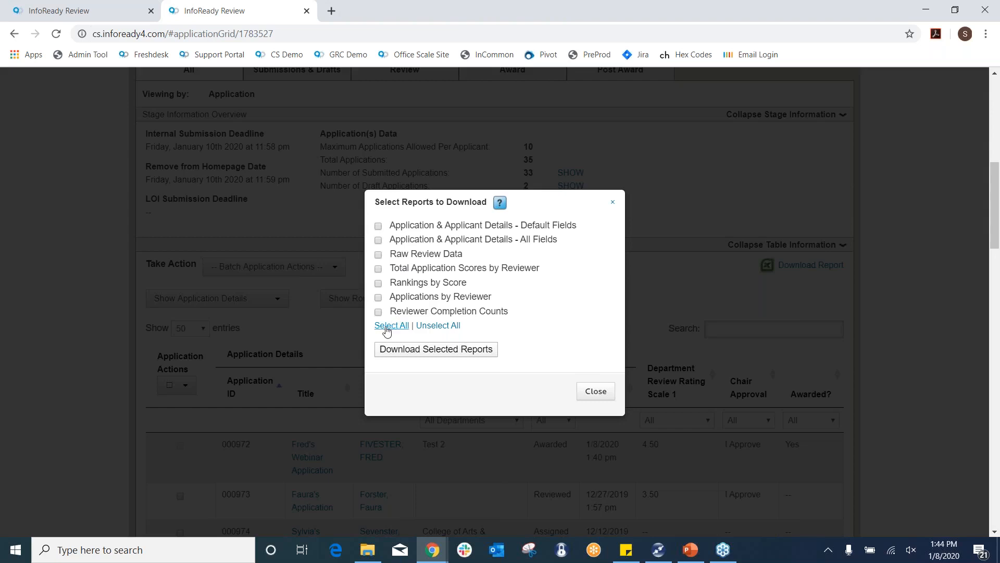
{"action": "left_click", "coordinate": [398, 355]}
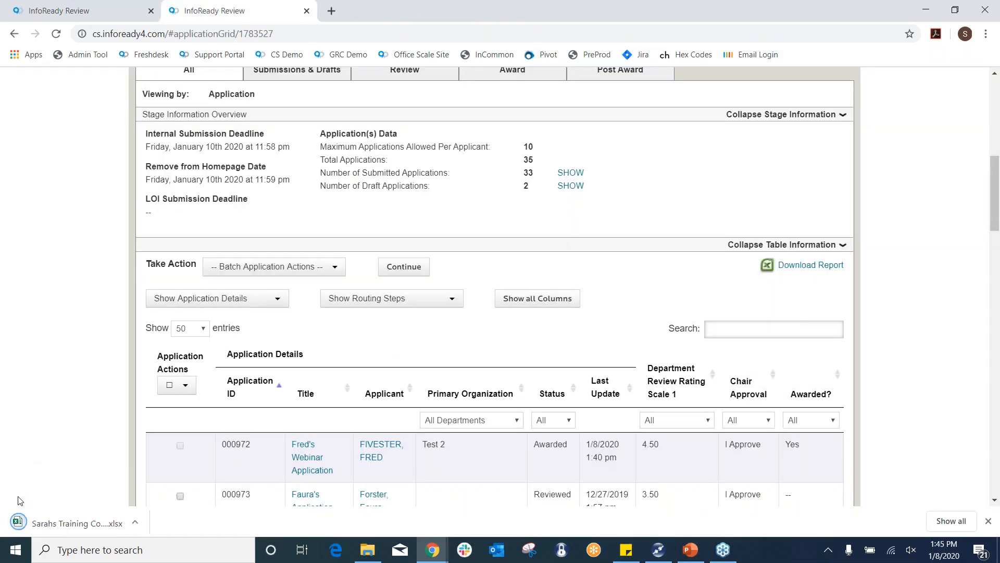
{"action": "left_click", "coordinate": [46, 526]}
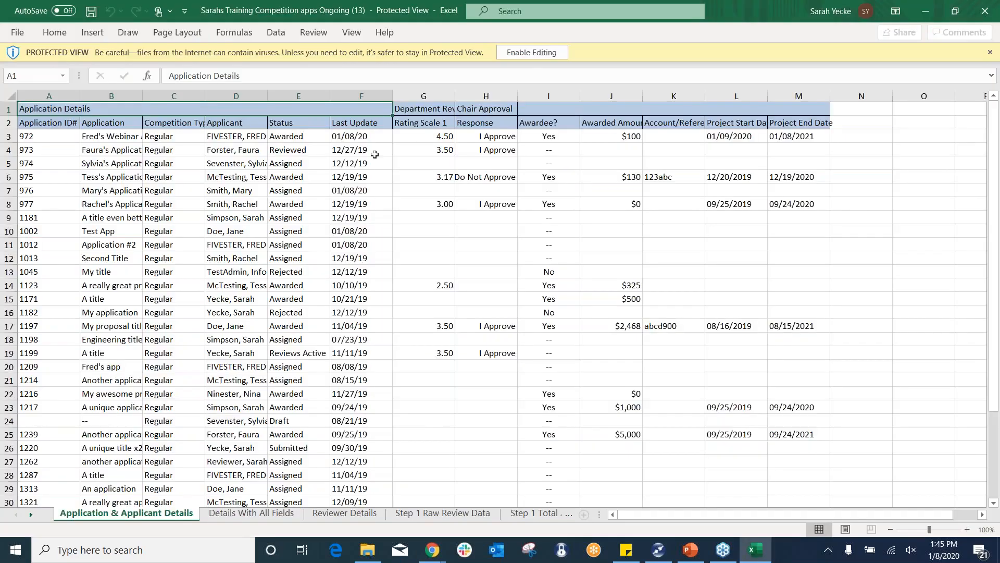
{"action": "left_click", "coordinate": [539, 52]}
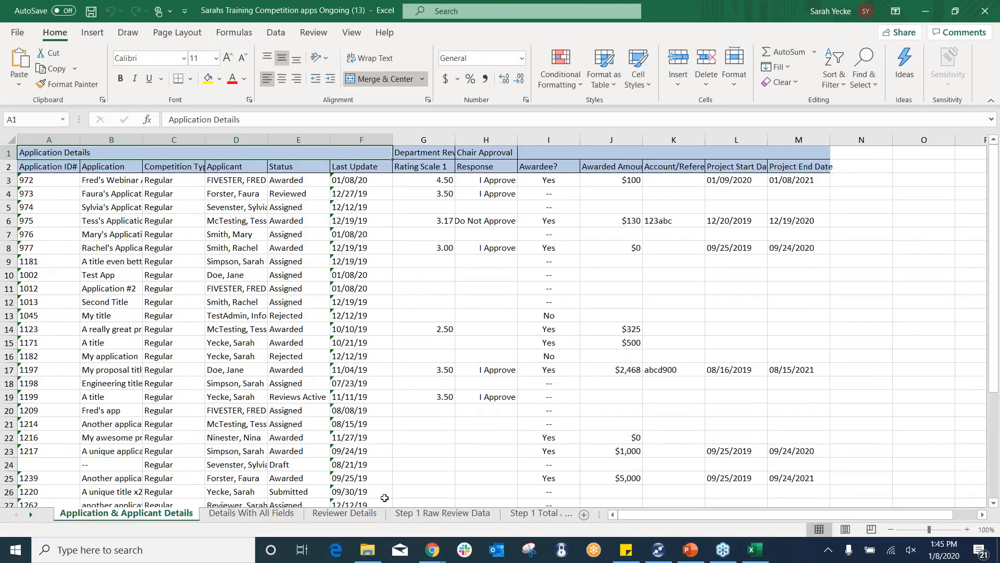
Look through the Step 1 Raw Review Data, Total Application Scores and Rankings by Score sheets
{"action": "left_click", "coordinate": [476, 514]}
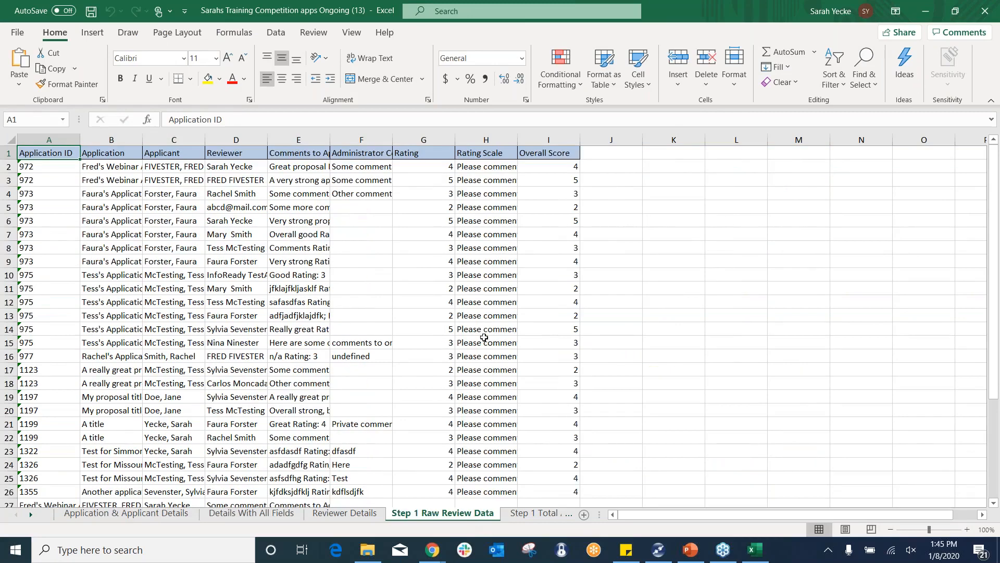
{"action": "left_click_drag", "start_coordinate": [599, 514], "coordinate": [764, 520]}
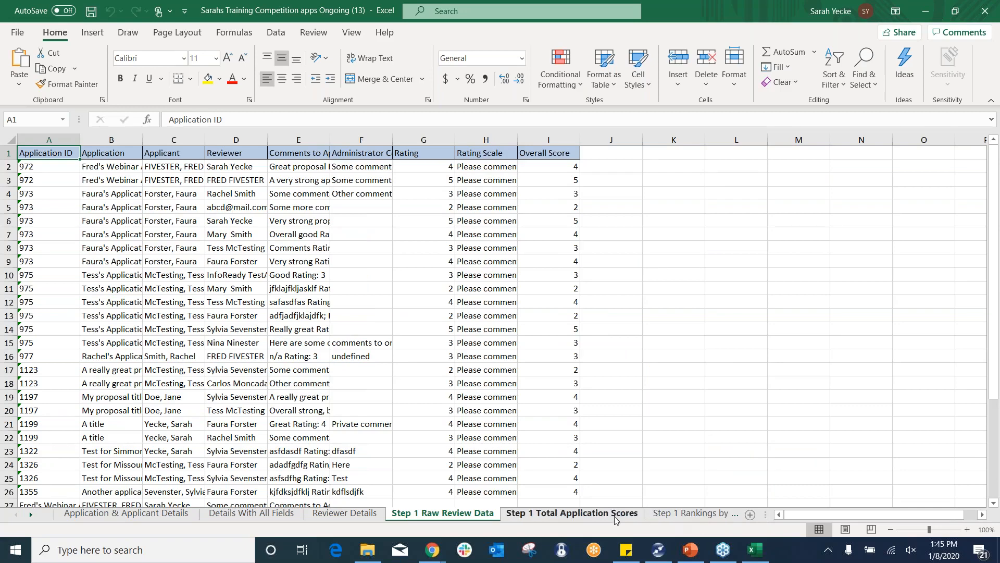
{"action": "left_click", "coordinate": [599, 513]}
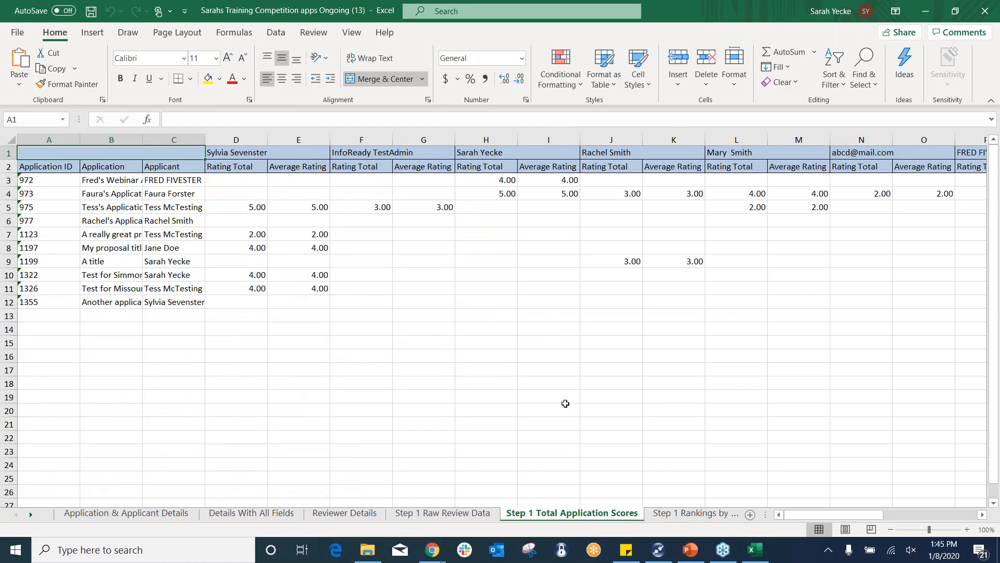
{"action": "left_click", "coordinate": [685, 515]}
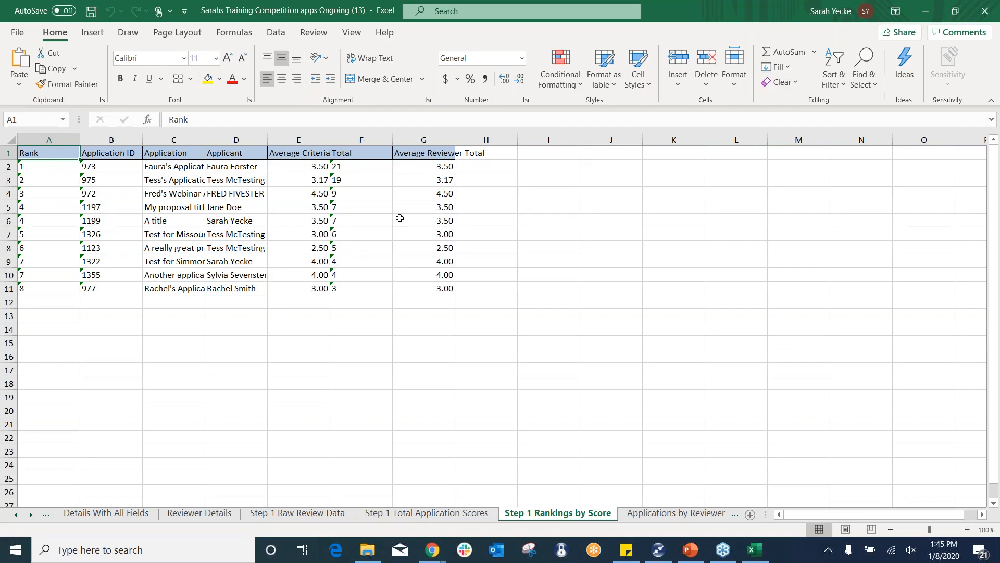
Switch to the Office of Sponsored Projects site in Chrome and filter its competitions report by the Fellowships category
{"action": "left_click", "coordinate": [926, 11]}
{"action": "left_click", "coordinate": [79, 7]}
{"action": "scroll", "coordinate": [782, 234], "scroll_direction": "up", "scroll_amount": 20}
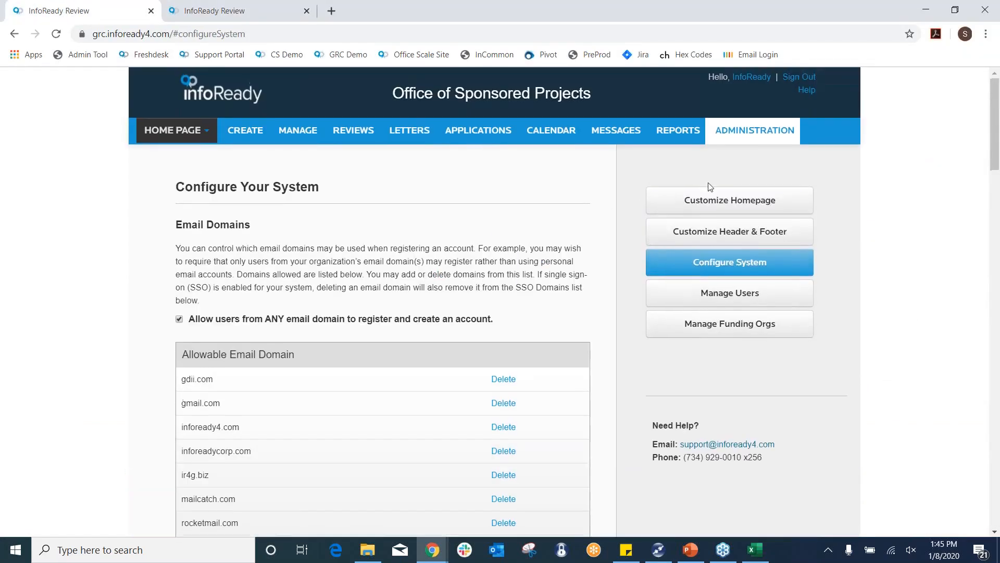
{"action": "left_click", "coordinate": [675, 137]}
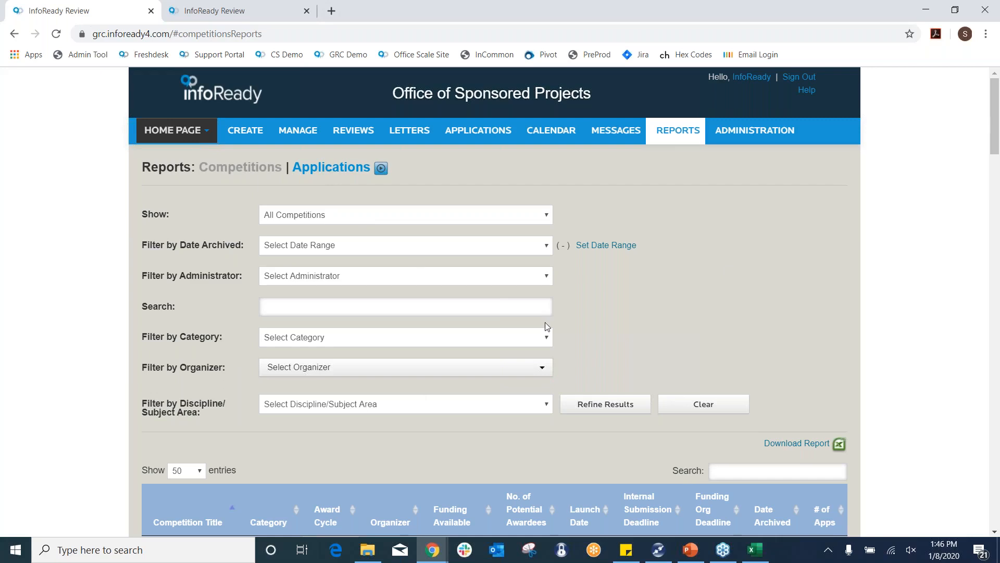
{"action": "scroll", "coordinate": [452, 246], "scroll_direction": "down", "scroll_amount": 1}
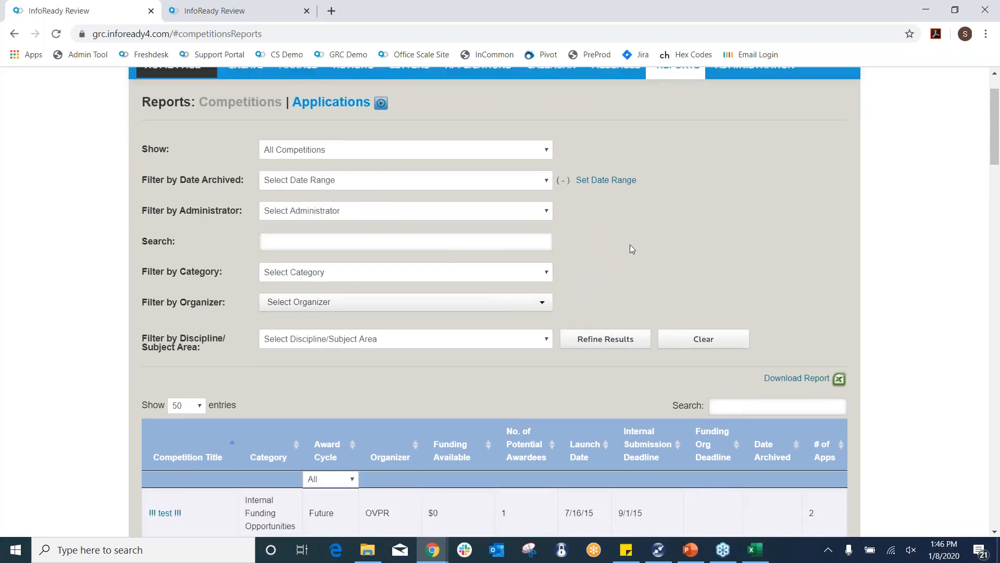
{"action": "scroll", "coordinate": [649, 255], "scroll_direction": "down", "scroll_amount": 1}
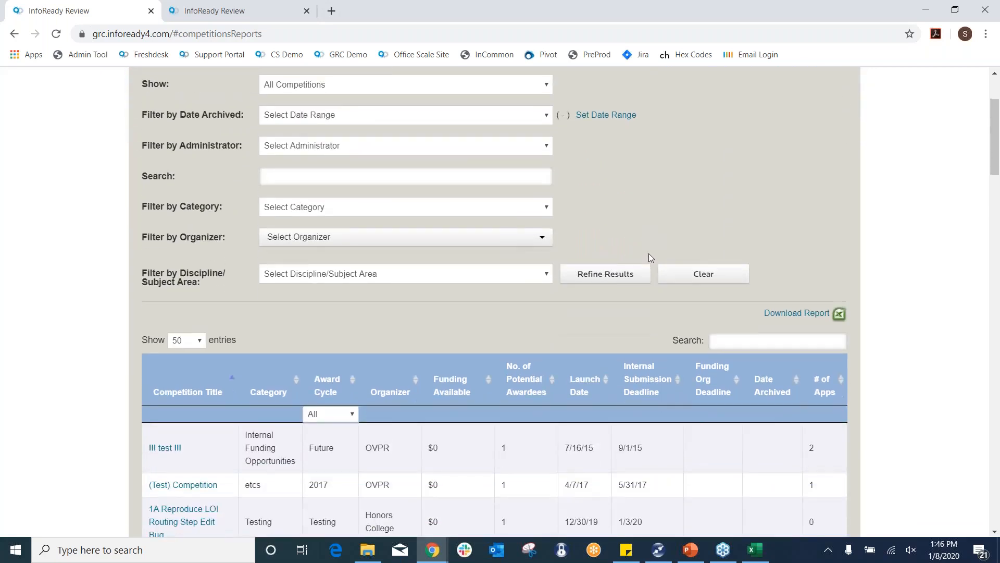
{"action": "left_click", "coordinate": [473, 209]}
{"action": "left_click", "coordinate": [405, 306]}
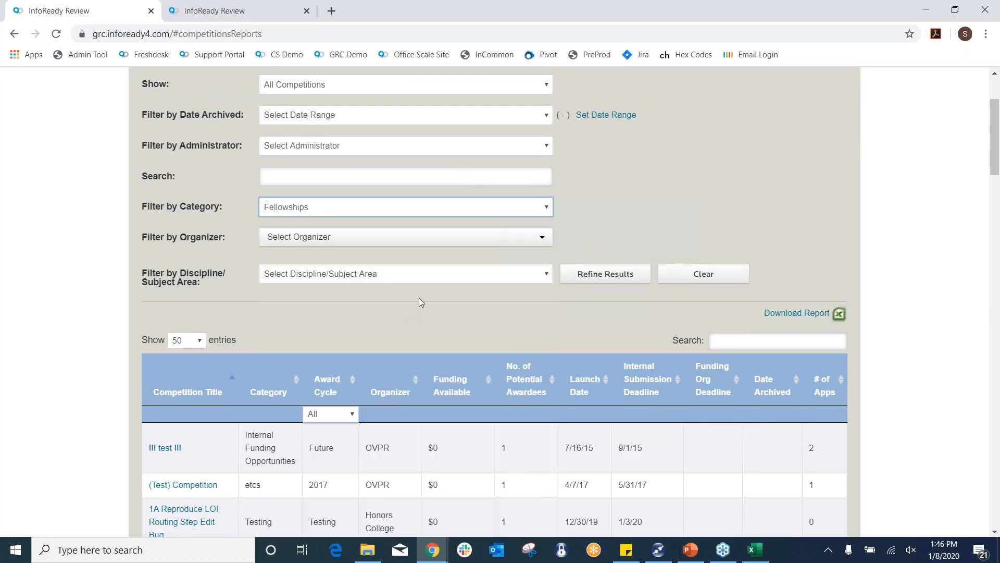
{"action": "left_click", "coordinate": [604, 274]}
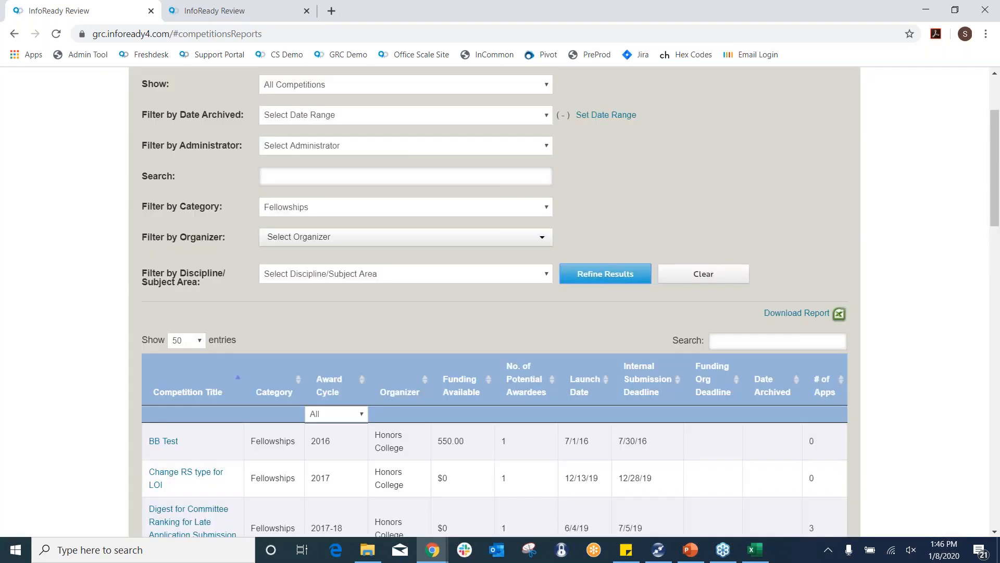
Examine the filtered competitions report, its columns and the available report filters
{"action": "scroll", "coordinate": [559, 278], "scroll_direction": "down", "scroll_amount": 4}
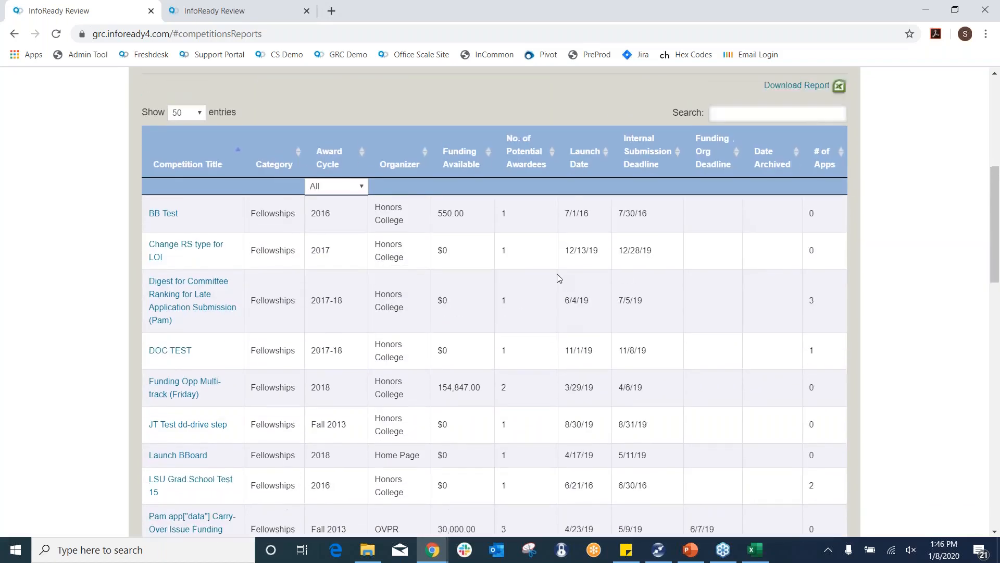
{"action": "scroll", "coordinate": [558, 277], "scroll_direction": "up", "scroll_amount": 1}
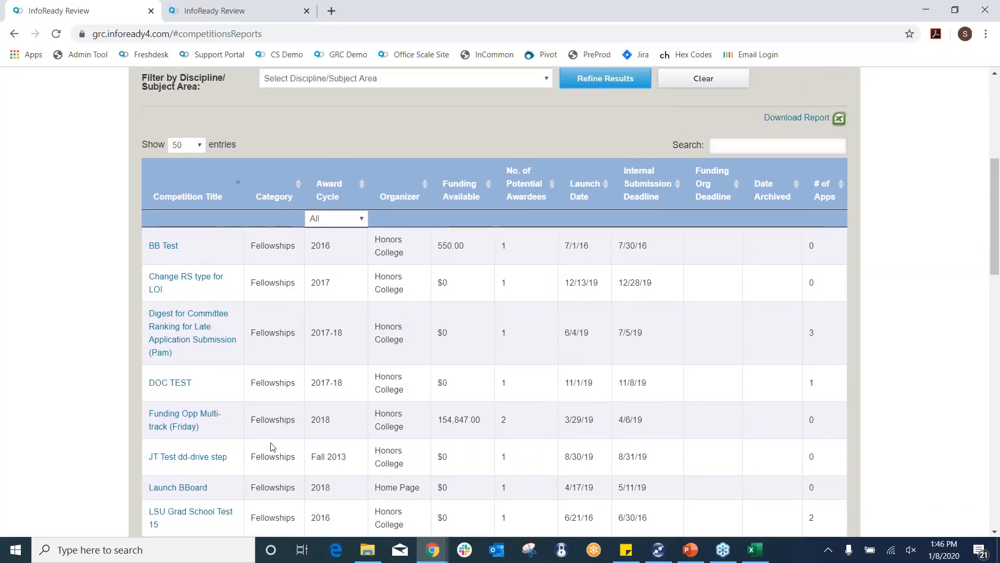
{"action": "scroll", "coordinate": [555, 388], "scroll_direction": "down", "scroll_amount": 2}
{"action": "scroll", "coordinate": [565, 386], "scroll_direction": "up", "scroll_amount": 3}
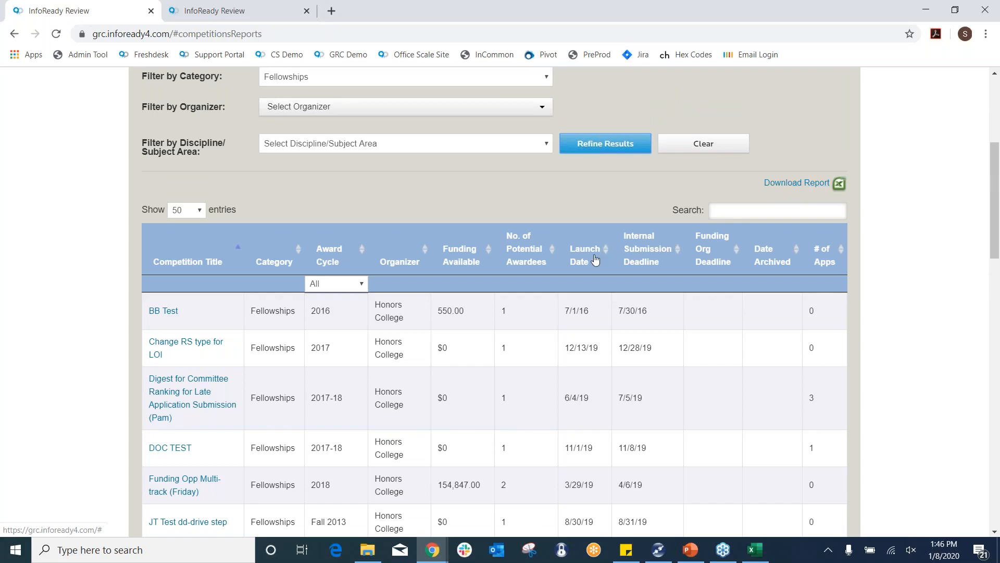
{"action": "scroll", "coordinate": [471, 267], "scroll_direction": "up", "scroll_amount": 4}
{"action": "scroll", "coordinate": [494, 303], "scroll_direction": "up", "scroll_amount": 1}
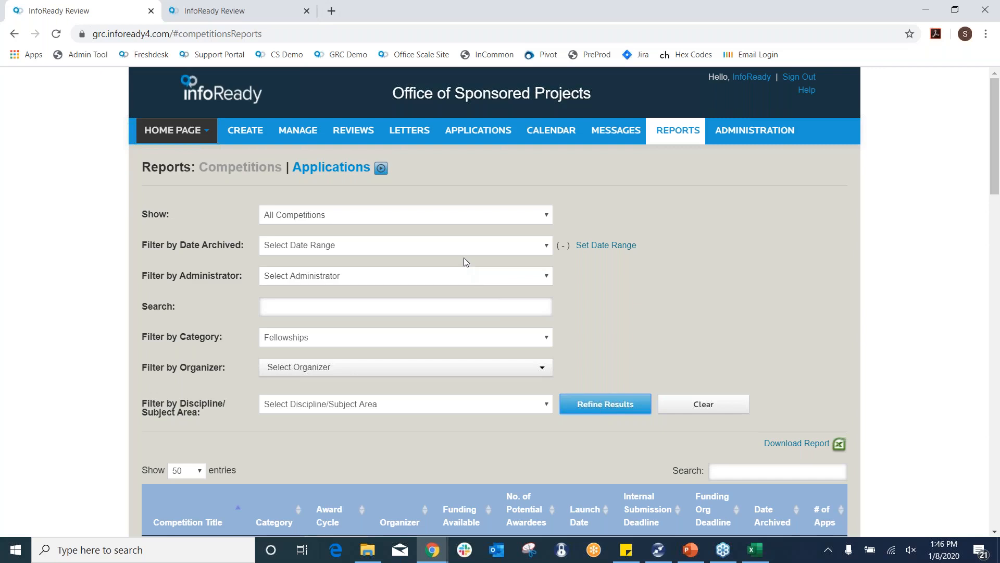
Return to the training competition's grid, open the reviewers of the second application and examine its Department Review and Chair Approval tables
{"action": "left_click", "coordinate": [191, 12]}
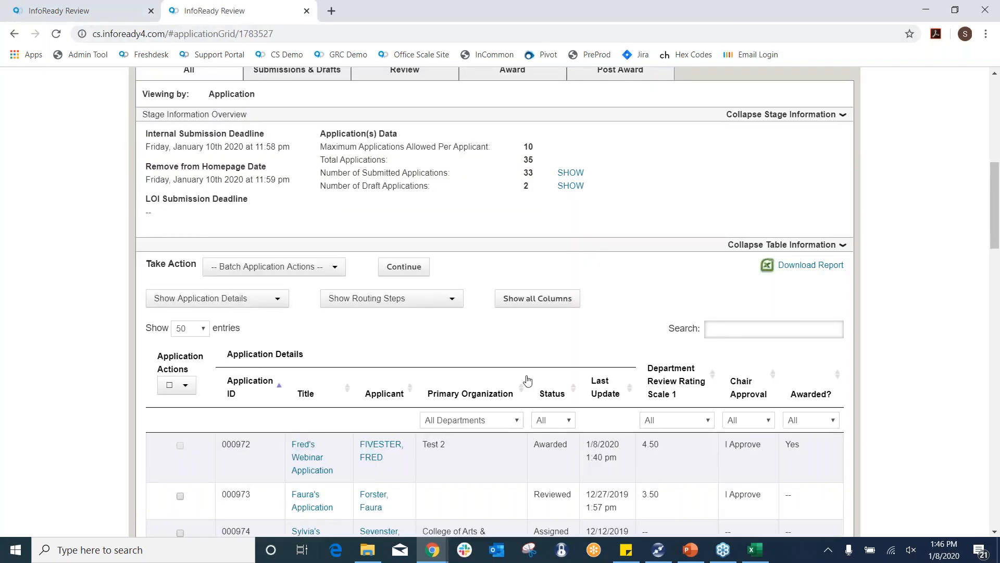
{"action": "scroll", "coordinate": [530, 379], "scroll_direction": "down", "scroll_amount": 1}
{"action": "left_click", "coordinate": [322, 442]}
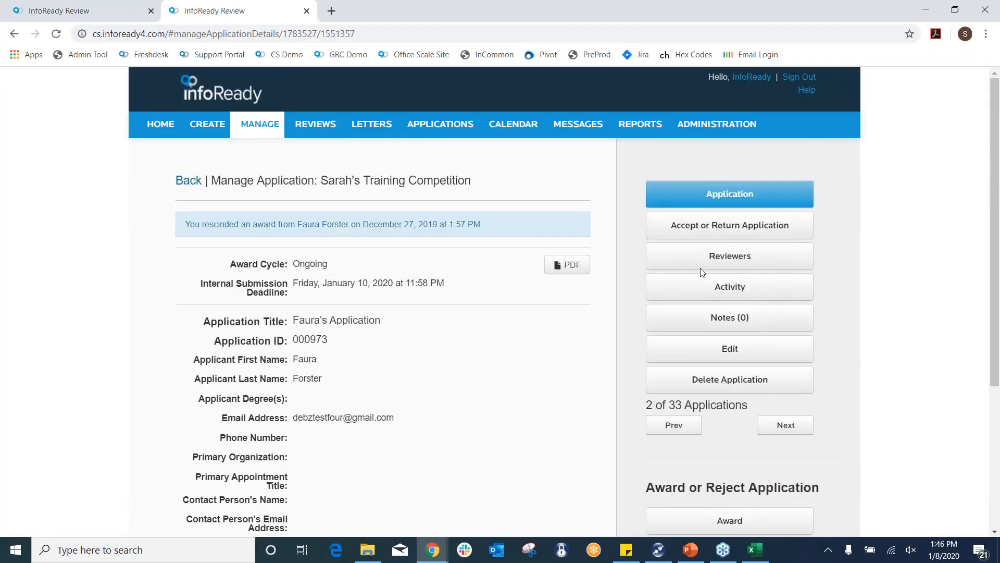
{"action": "left_click", "coordinate": [730, 255]}
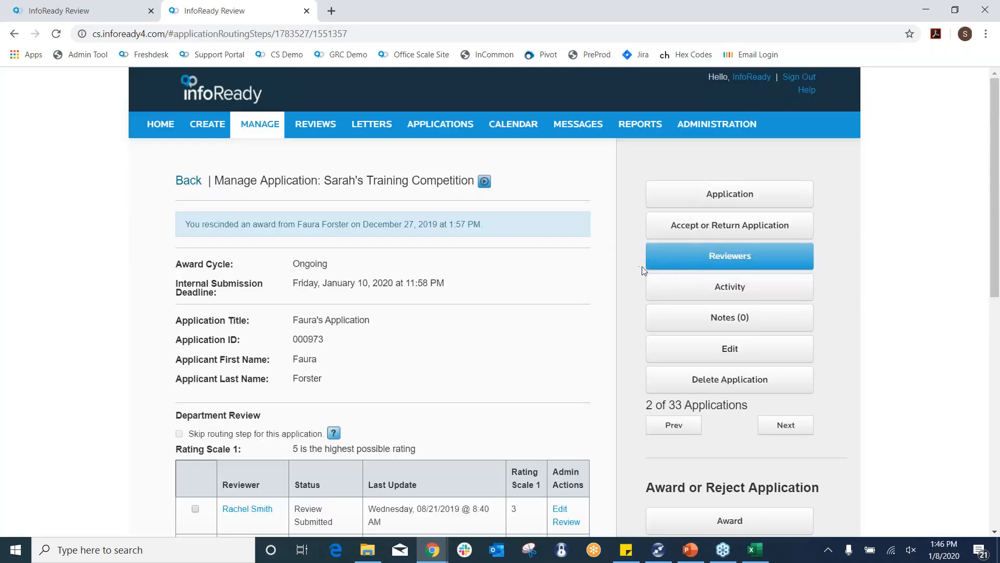
{"action": "scroll", "coordinate": [617, 258], "scroll_direction": "down", "scroll_amount": 6}
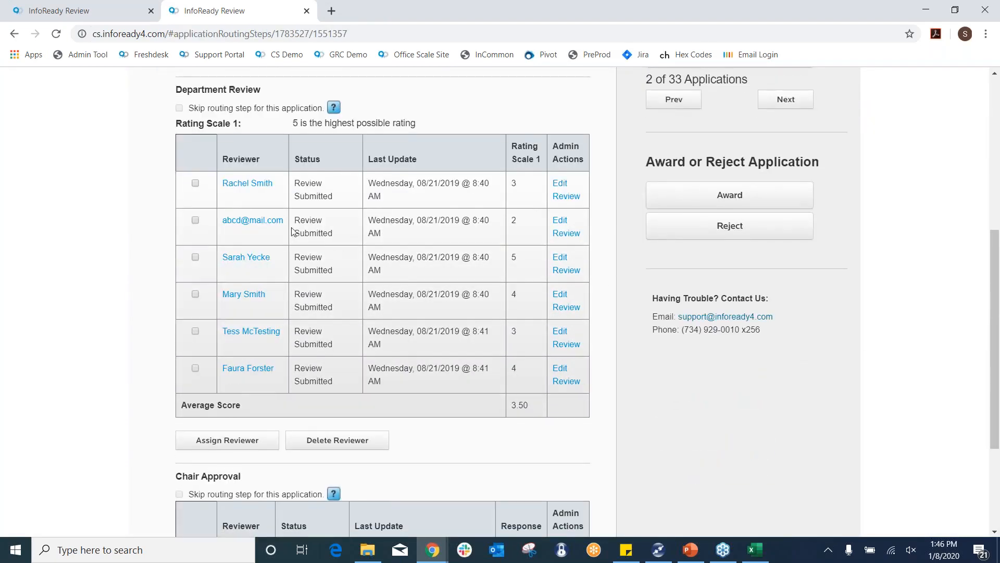
{"action": "scroll", "coordinate": [229, 250], "scroll_direction": "down", "scroll_amount": 1}
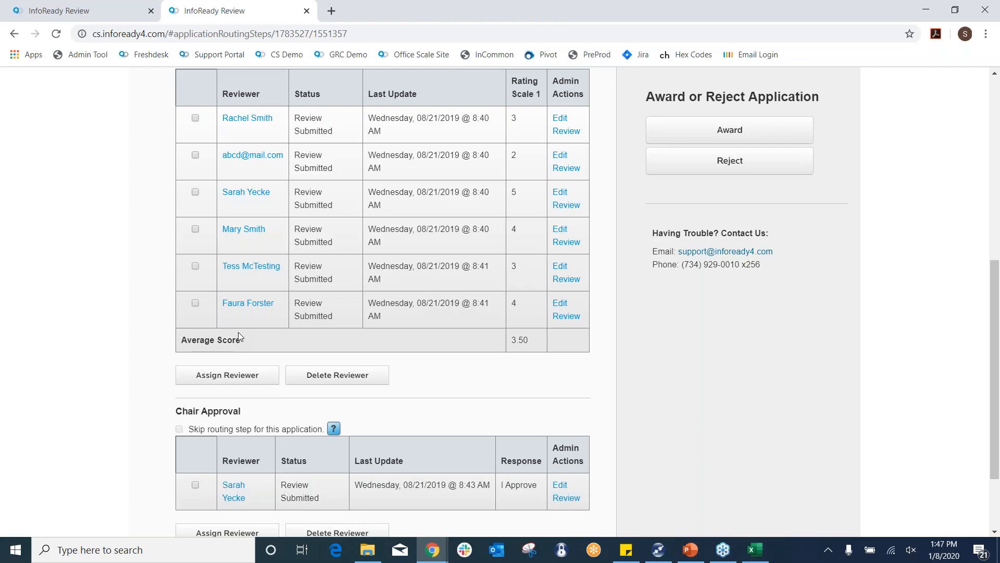
{"action": "scroll", "coordinate": [45, 237], "scroll_direction": "up", "scroll_amount": 8}
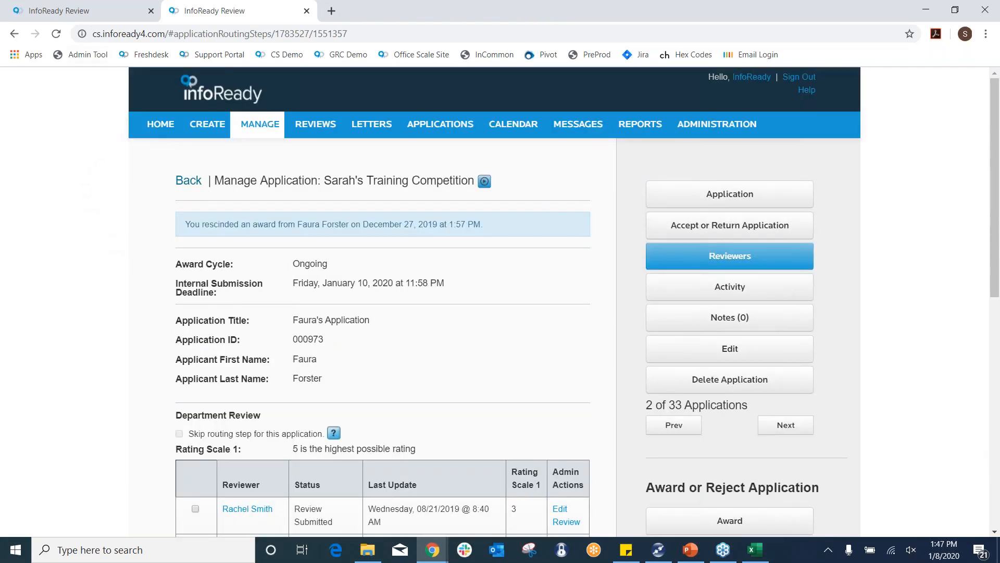
View the Your Applications list on the Office of Sponsored Projects site and return to the training application's reviewer tables
{"action": "left_click", "coordinate": [97, 18]}
{"action": "left_click", "coordinate": [480, 131]}
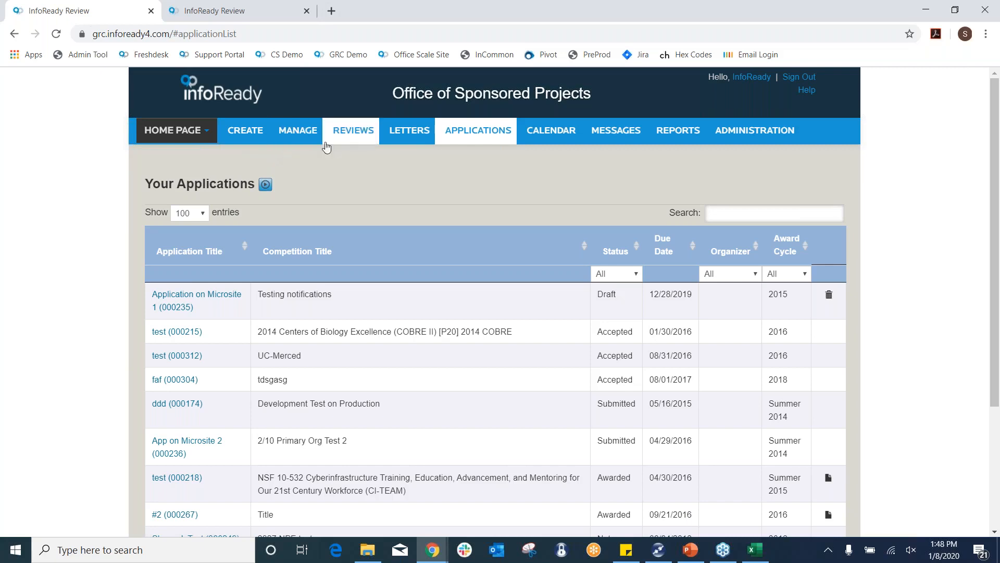
{"action": "left_click", "coordinate": [258, 16]}
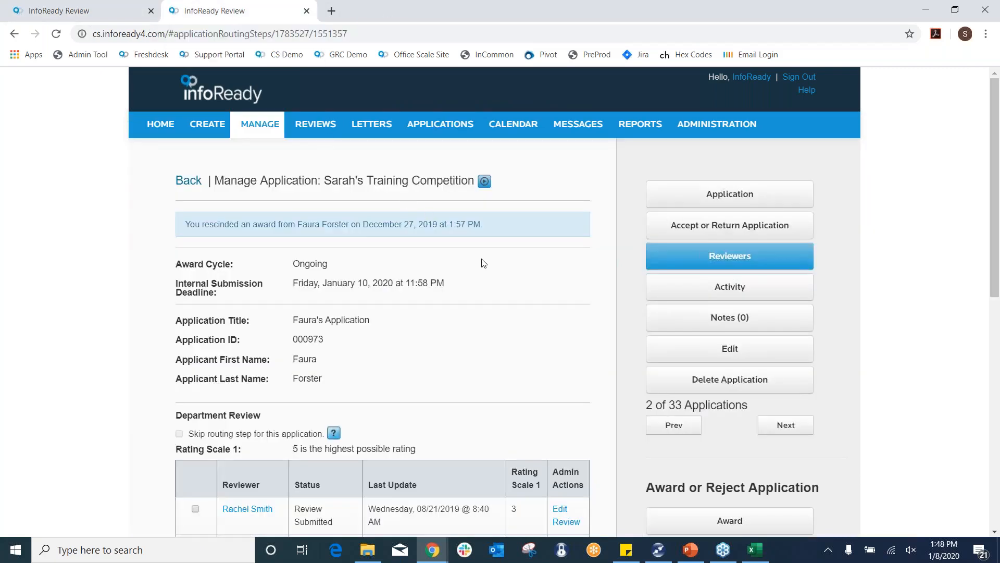
{"action": "scroll", "coordinate": [483, 268], "scroll_direction": "down", "scroll_amount": 2}
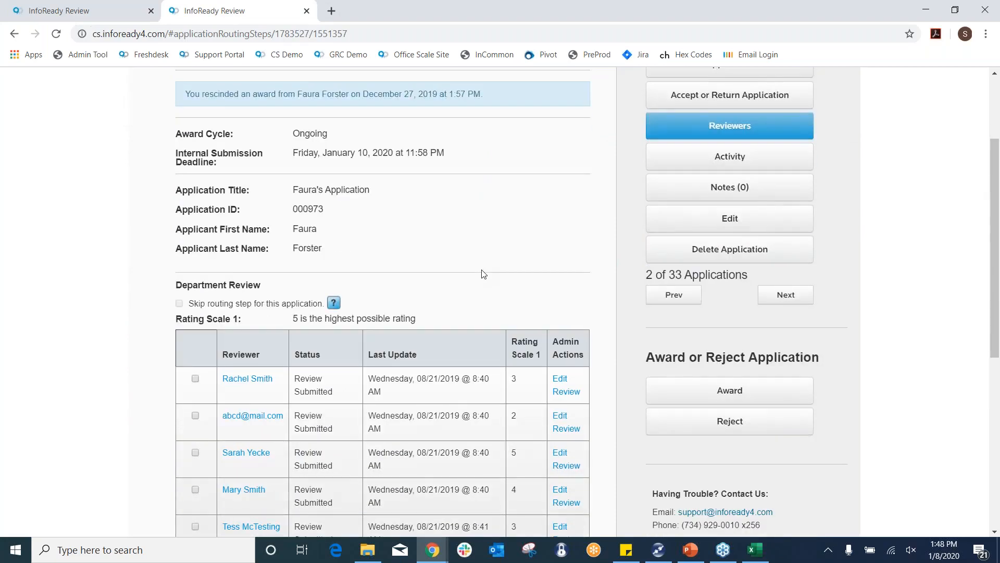
{"action": "scroll", "coordinate": [484, 273], "scroll_direction": "down", "scroll_amount": 7}
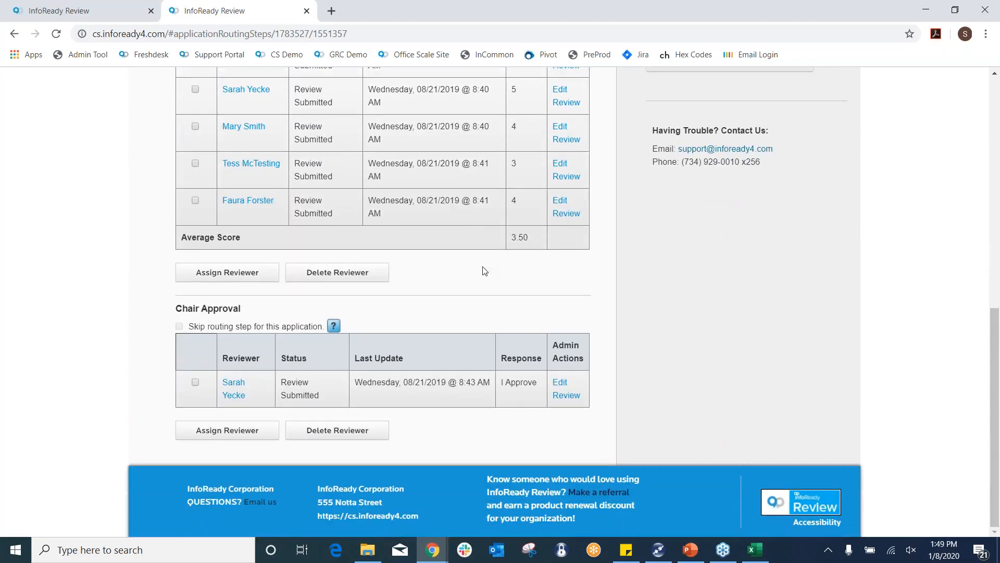
{"action": "scroll", "coordinate": [484, 271], "scroll_direction": "up", "scroll_amount": 4}
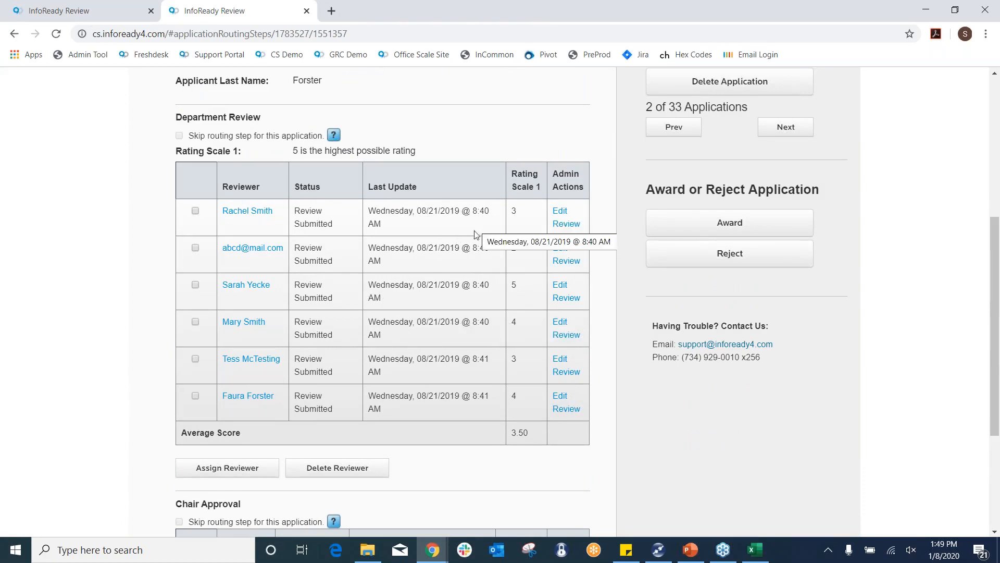
Start assigning a Department Review reviewer to this application and enter the reviewer's email address
{"action": "scroll", "coordinate": [408, 286], "scroll_direction": "down", "scroll_amount": 1}
{"action": "left_click", "coordinate": [227, 402]}
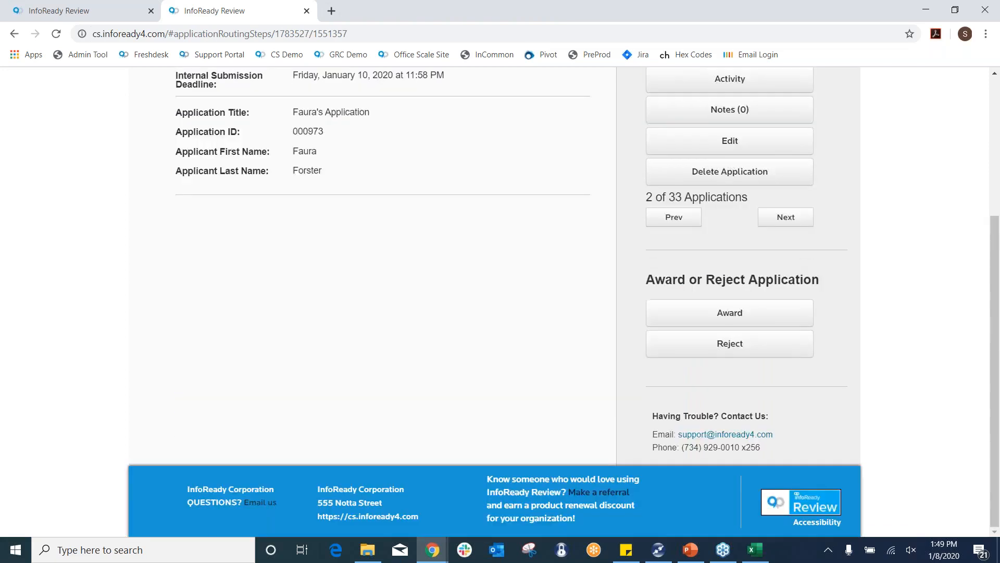
{"action": "scroll", "coordinate": [406, 261], "scroll_direction": "up", "scroll_amount": 1}
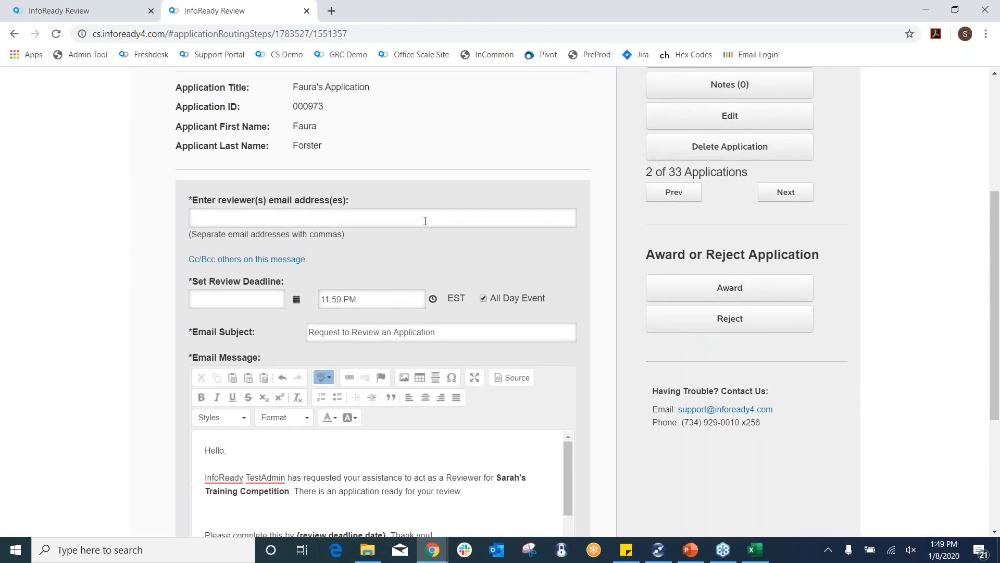
{"action": "left_click", "coordinate": [426, 220]}
{"action": "type", "text": "debzte"}
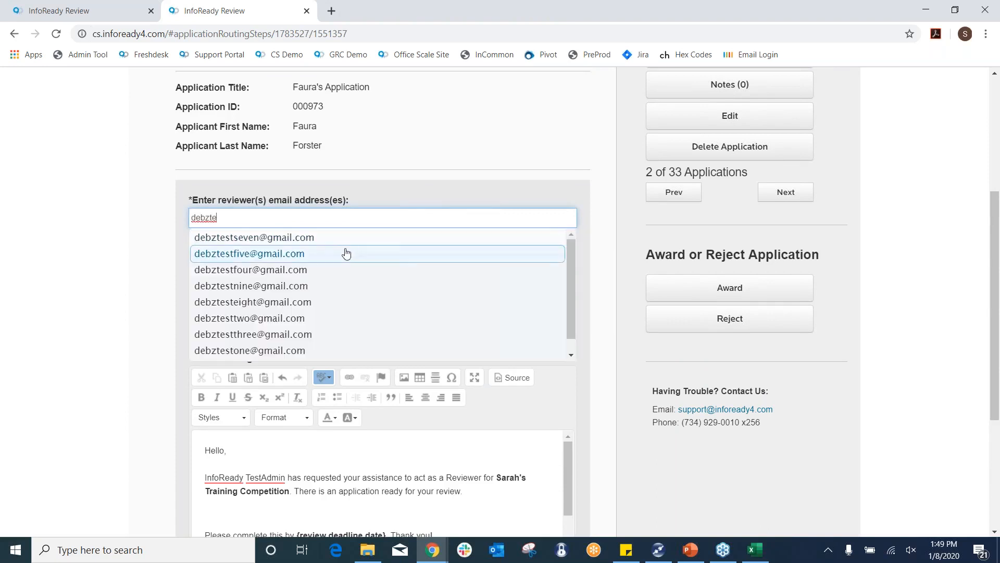
{"action": "left_click", "coordinate": [346, 252]}
Examine the default subject and message of the single-application review request and leave the form without sending it
{"action": "scroll", "coordinate": [393, 241], "scroll_direction": "down", "scroll_amount": 1}
{"action": "left_click_drag", "start_coordinate": [459, 268], "coordinate": [298, 259]}
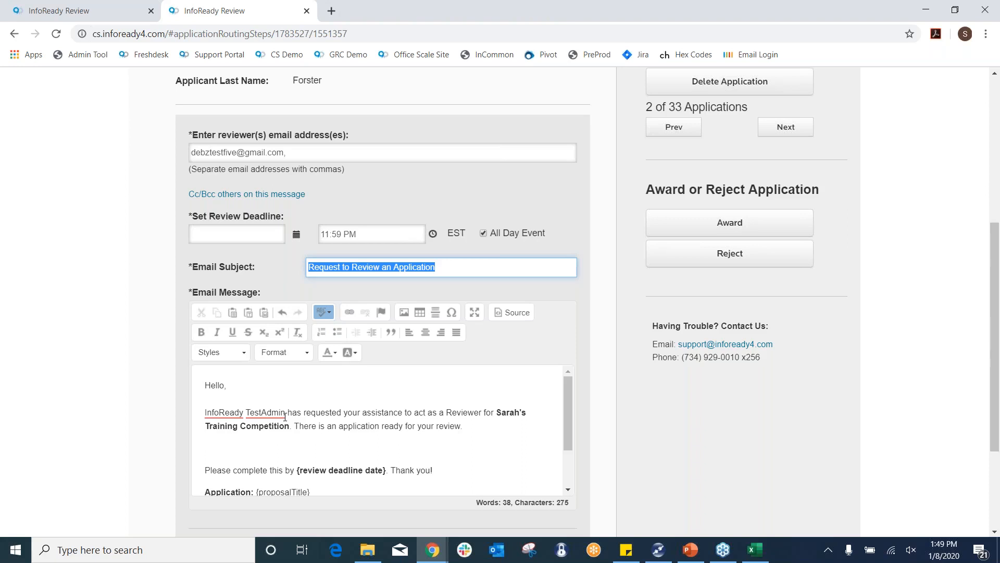
{"action": "scroll", "coordinate": [490, 399], "scroll_direction": "down", "scroll_amount": 4}
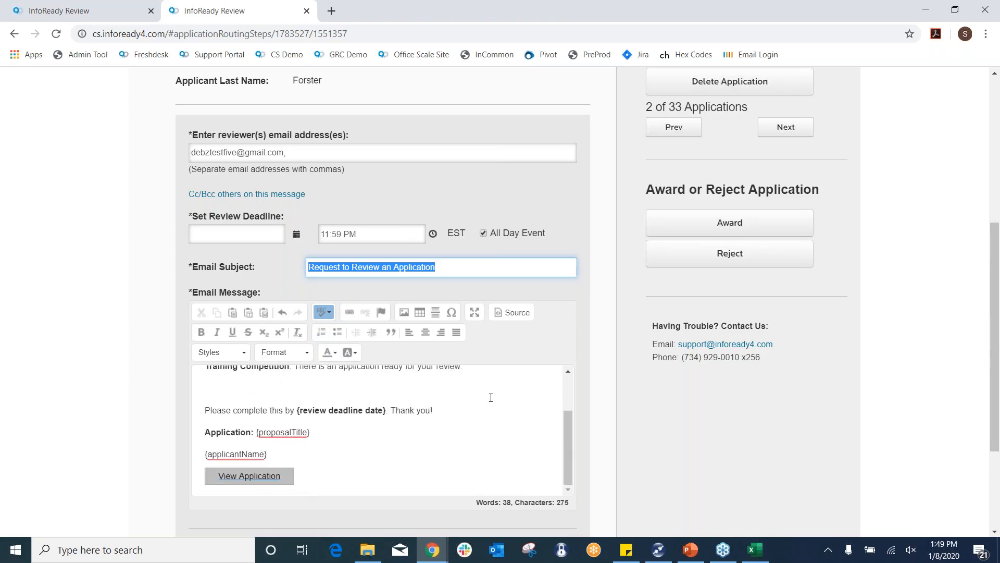
{"action": "scroll", "coordinate": [500, 417], "scroll_direction": "down", "scroll_amount": 3}
{"action": "left_click", "coordinate": [508, 441]}
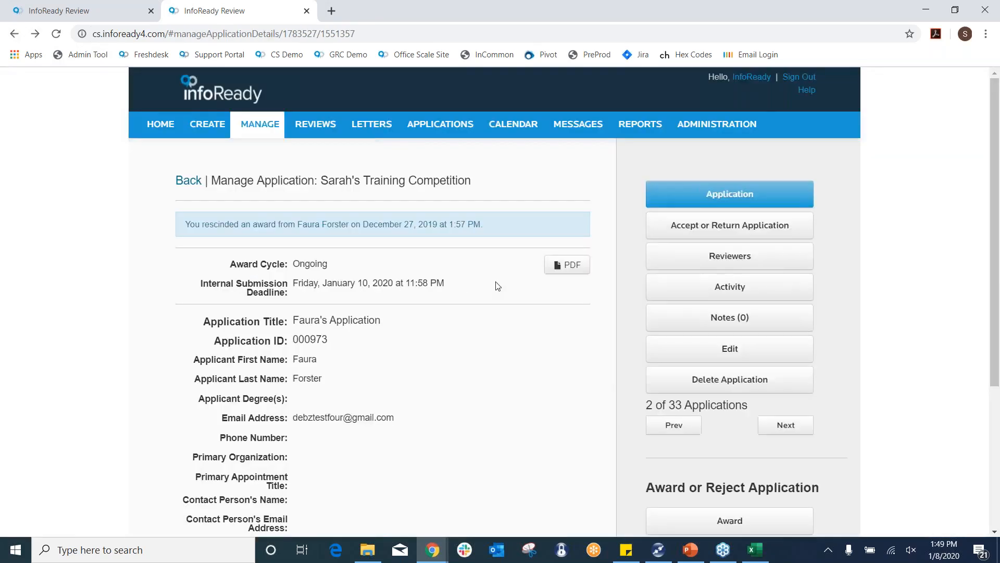
Examine the Department Review and Chair Approval reviewer tables of the second application
{"action": "left_click", "coordinate": [730, 255]}
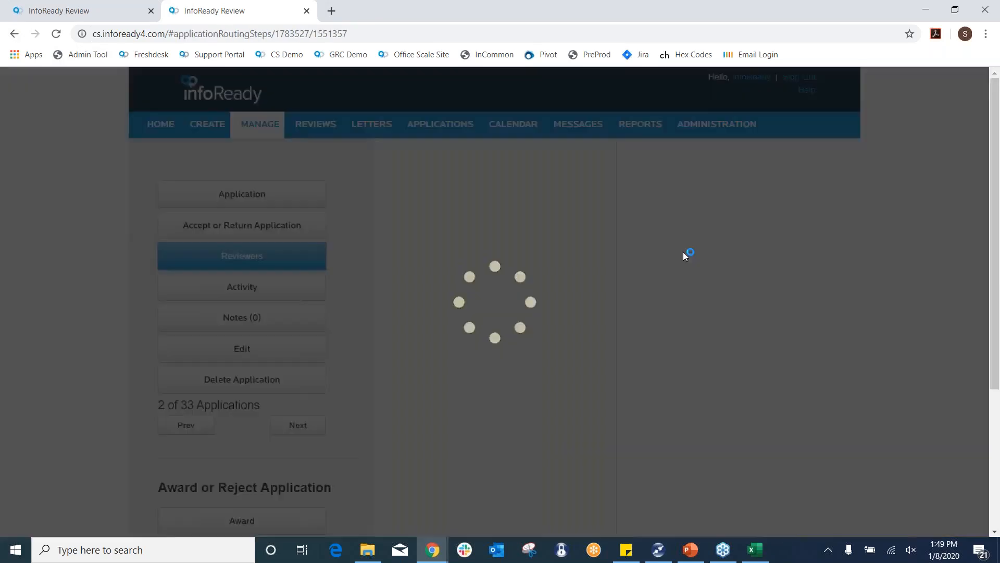
{"action": "scroll", "coordinate": [266, 323], "scroll_direction": "down", "scroll_amount": 5}
{"action": "scroll", "coordinate": [384, 295], "scroll_direction": "down", "scroll_amount": 2}
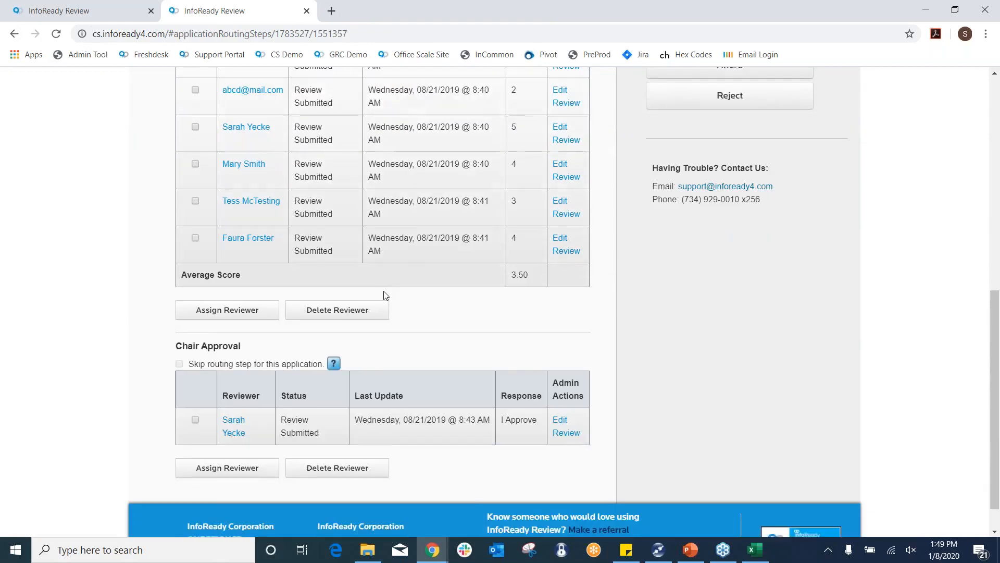
{"action": "scroll", "coordinate": [384, 286], "scroll_direction": "up", "scroll_amount": 4}
Go to the third application of the training competition and view its Department Review reviewers
{"action": "left_click", "coordinate": [806, 237]}
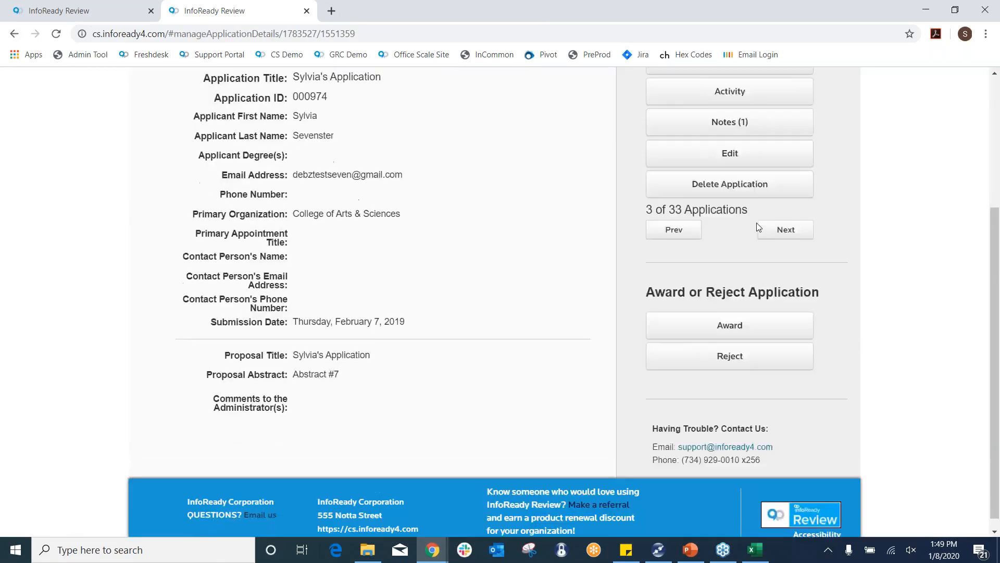
{"action": "left_click", "coordinate": [715, 261]}
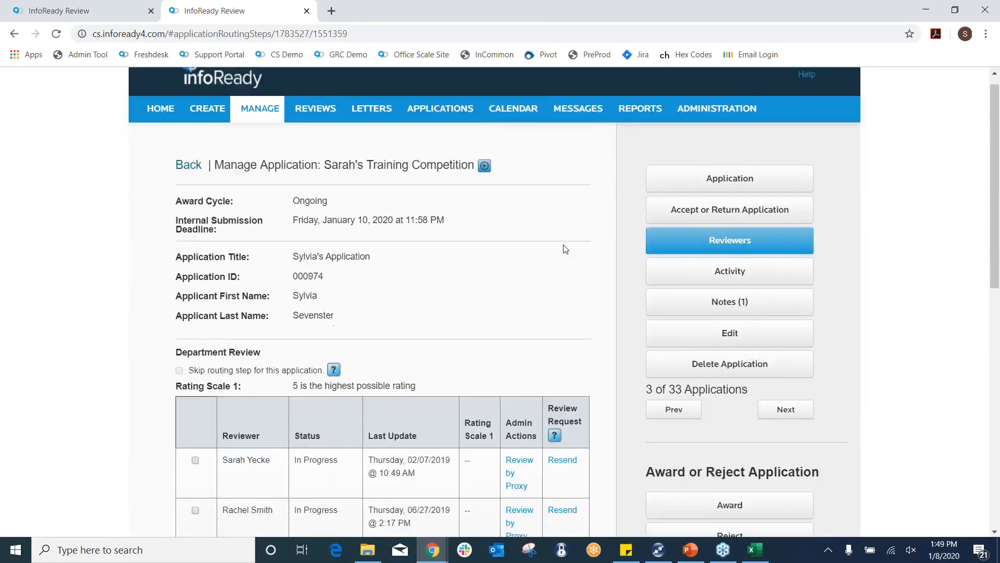
{"action": "scroll", "coordinate": [565, 248], "scroll_direction": "down", "scroll_amount": 3}
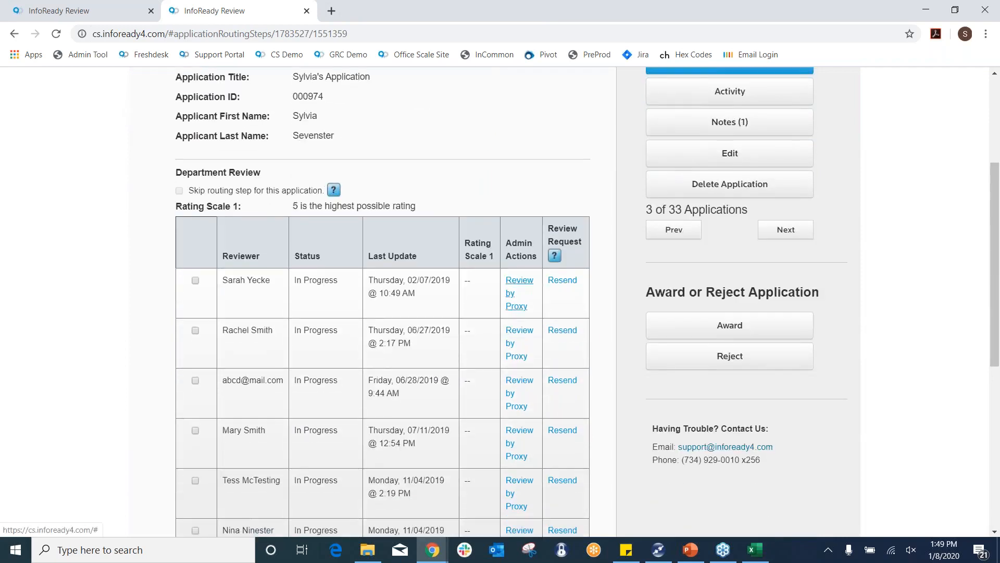
Examine the proxy review form for the first Department Review reviewer and return to the reviewer table without submitting it
{"action": "left_click", "coordinate": [516, 306]}
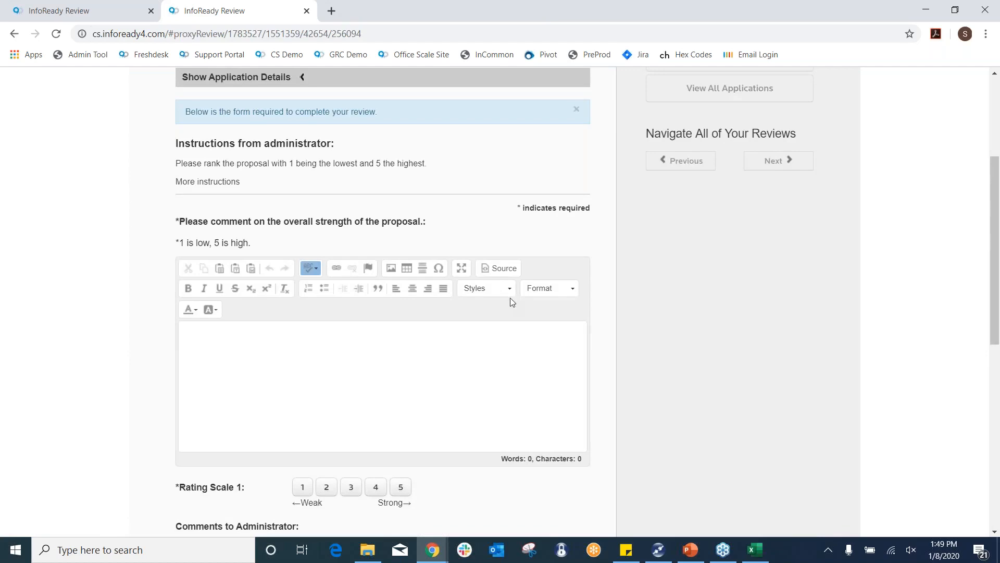
{"action": "scroll", "coordinate": [431, 411], "scroll_direction": "down", "scroll_amount": 6}
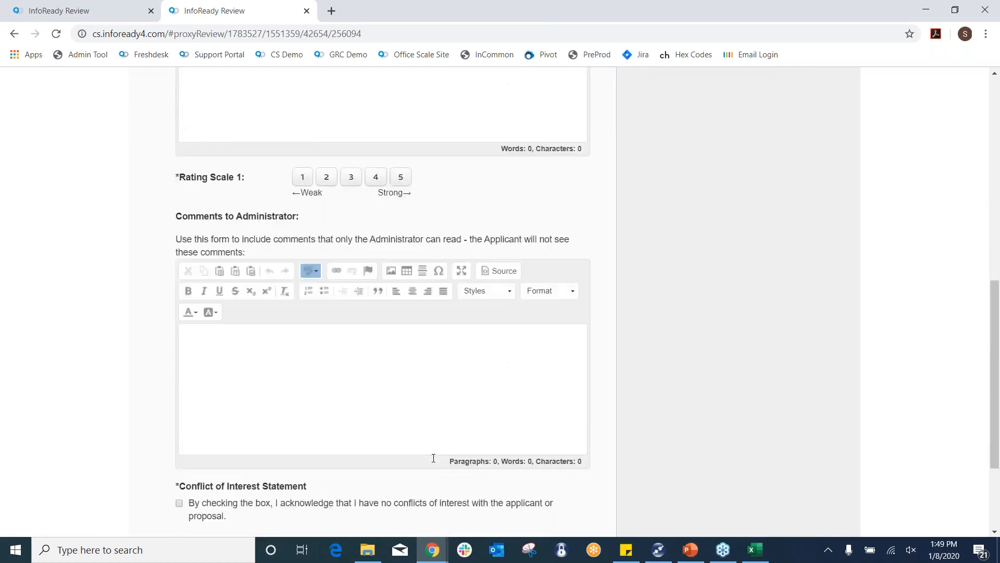
{"action": "scroll", "coordinate": [433, 458], "scroll_direction": "down", "scroll_amount": 3}
{"action": "scroll", "coordinate": [463, 328], "scroll_direction": "up", "scroll_amount": 9}
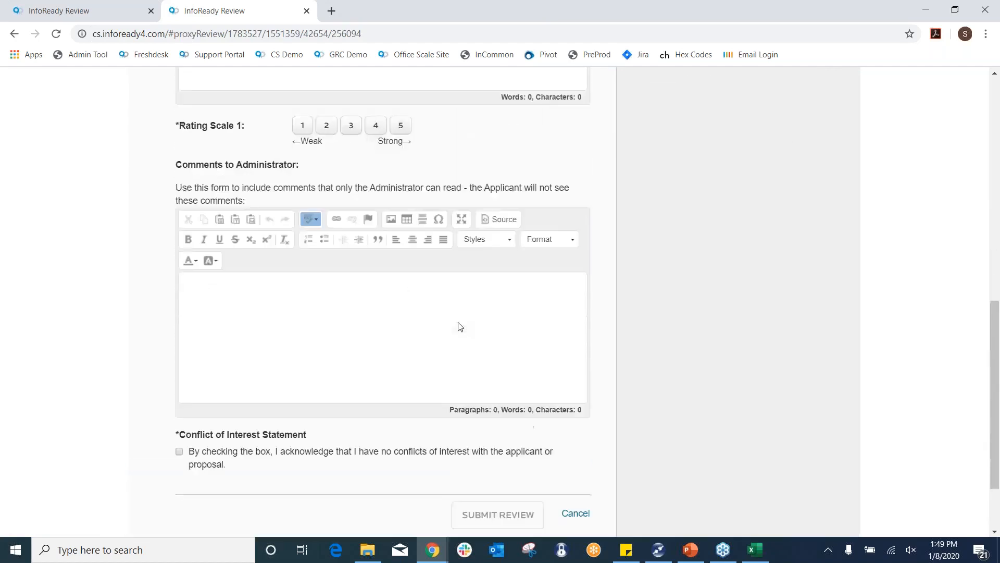
{"action": "left_click", "coordinate": [195, 182]}
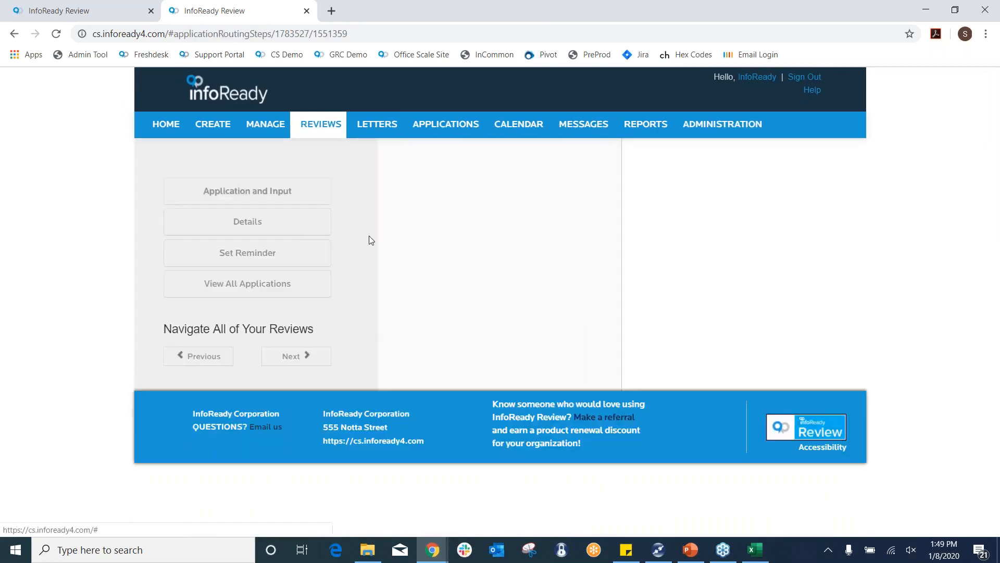
{"action": "scroll", "coordinate": [372, 375], "scroll_direction": "down", "scroll_amount": 6}
{"action": "scroll", "coordinate": [371, 374], "scroll_direction": "down", "scroll_amount": 3}
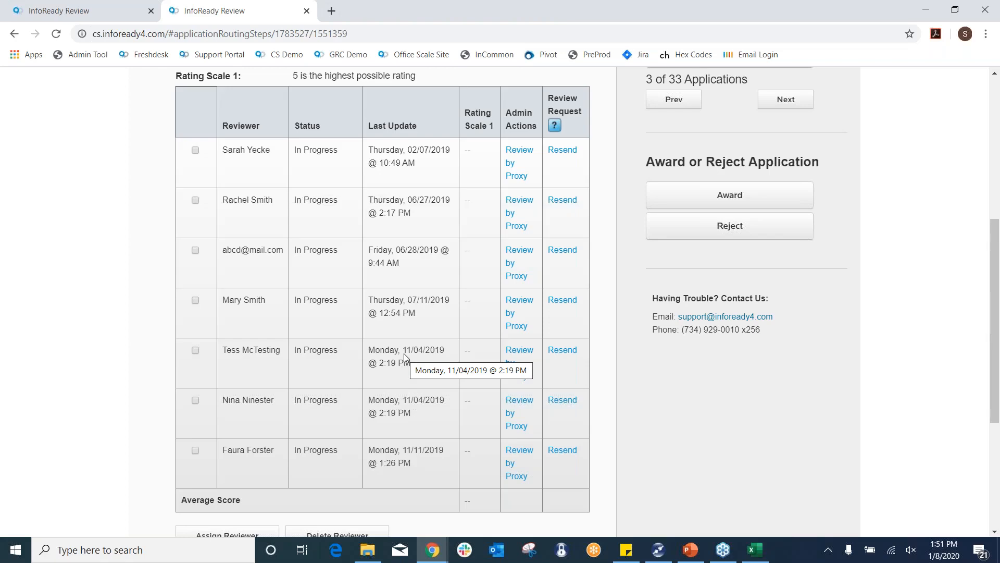
Open the untitled January 8, 2020 draft competition on the Office of Sponsored Projects site for editing
{"action": "scroll", "coordinate": [405, 353], "scroll_direction": "up", "scroll_amount": 6}
{"action": "left_click", "coordinate": [87, 14]}
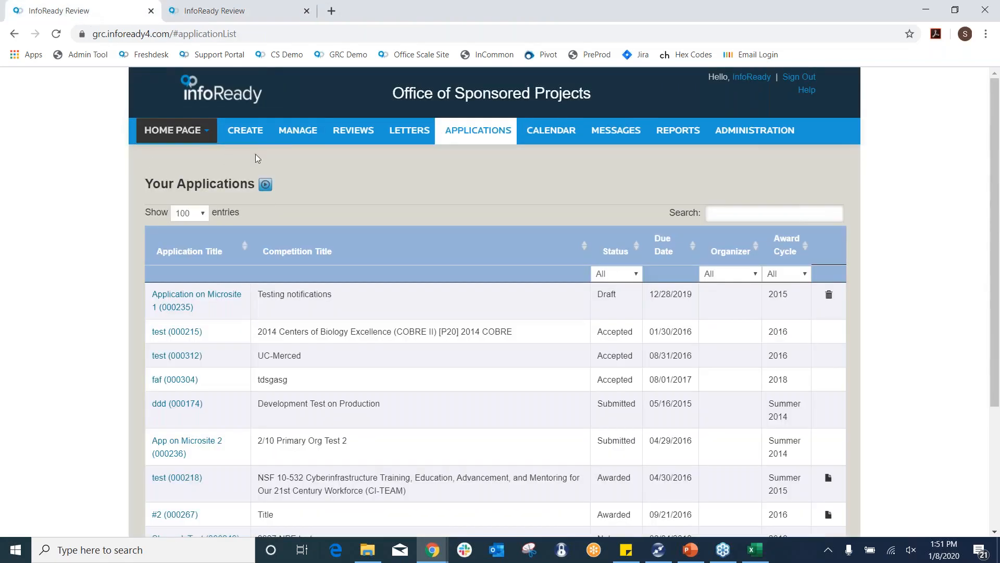
{"action": "left_click", "coordinate": [290, 130]}
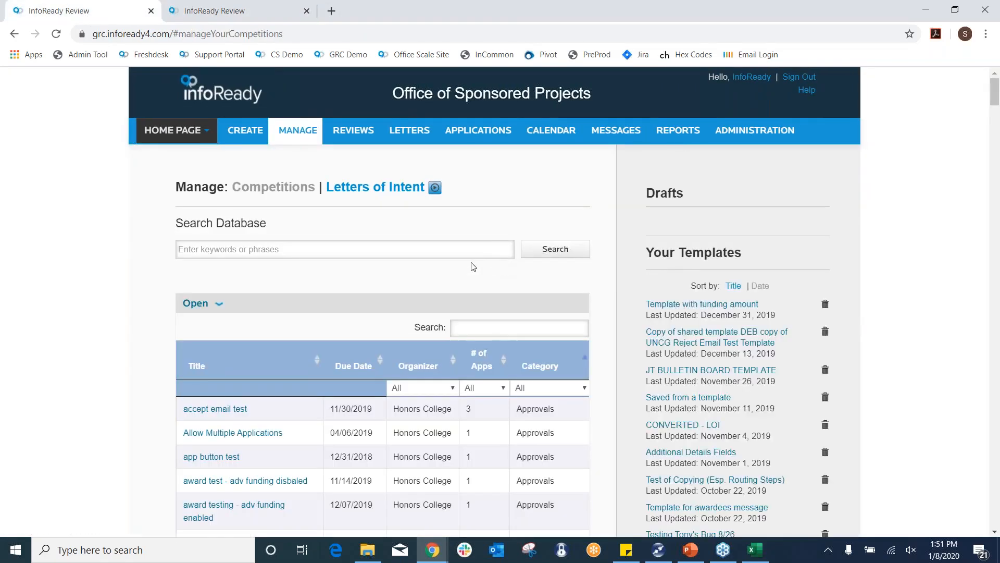
{"action": "left_click", "coordinate": [714, 243]}
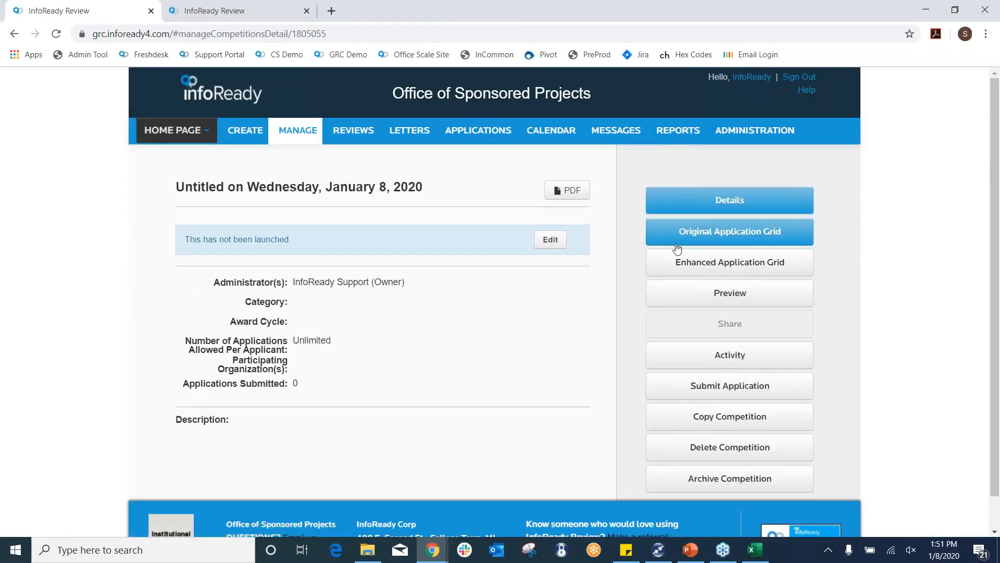
{"action": "left_click", "coordinate": [553, 240]}
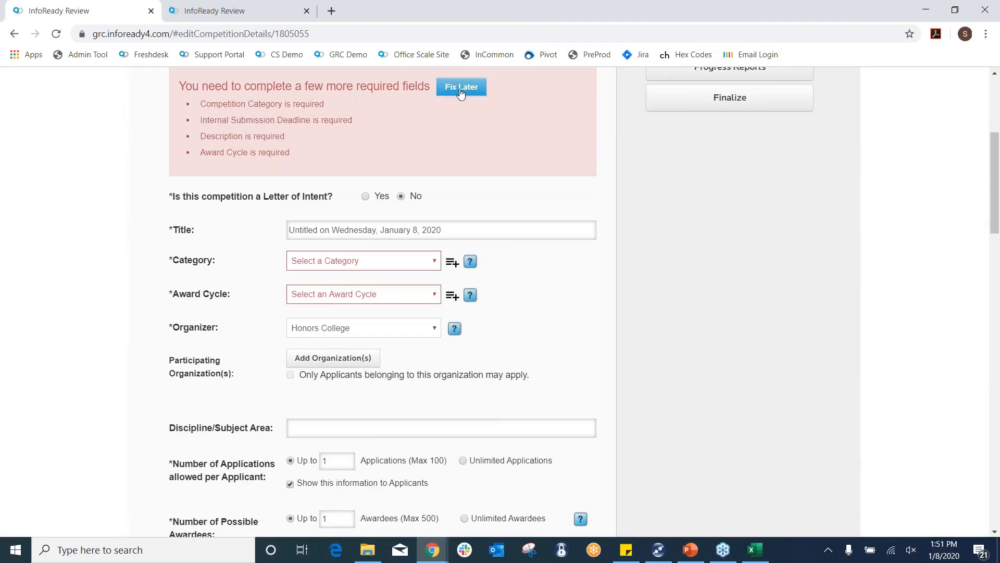
Postpone the missing required fields and set the type of Routing Step 1 to Committee Ranking
{"action": "left_click", "coordinate": [461, 88]}
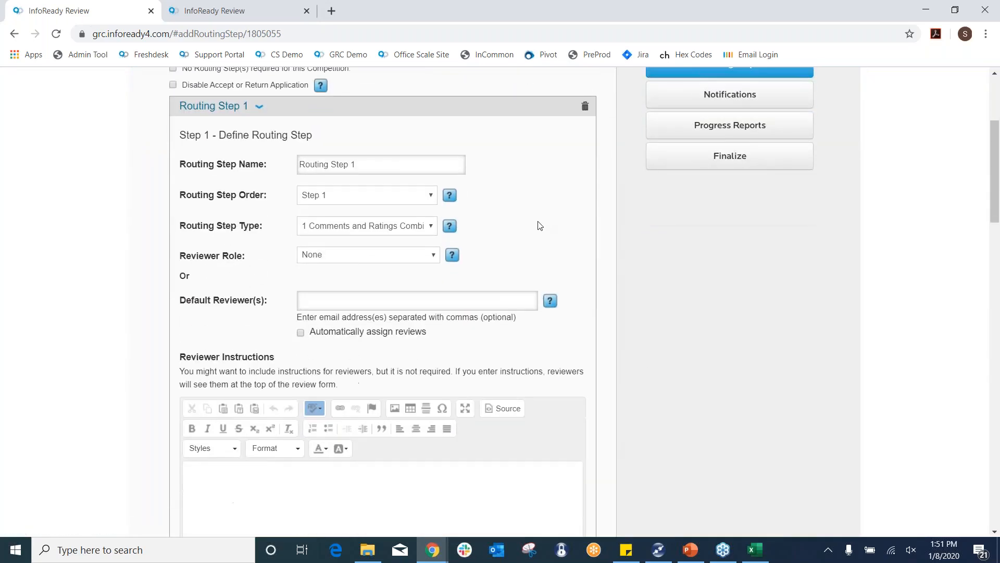
{"action": "left_click", "coordinate": [422, 227]}
{"action": "left_click", "coordinate": [366, 330]}
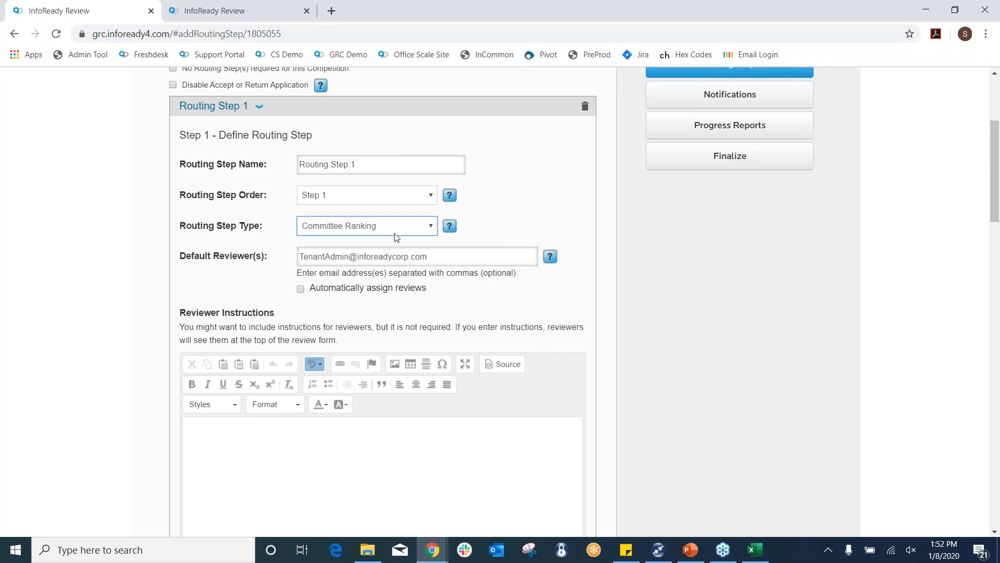
Load the Accept Application email in the draft competition's notification settings and examine its default subject and message
{"action": "scroll", "coordinate": [585, 261], "scroll_direction": "up", "scroll_amount": 4}
{"action": "scroll", "coordinate": [586, 262], "scroll_direction": "down", "scroll_amount": 1}
{"action": "left_click", "coordinate": [714, 227]}
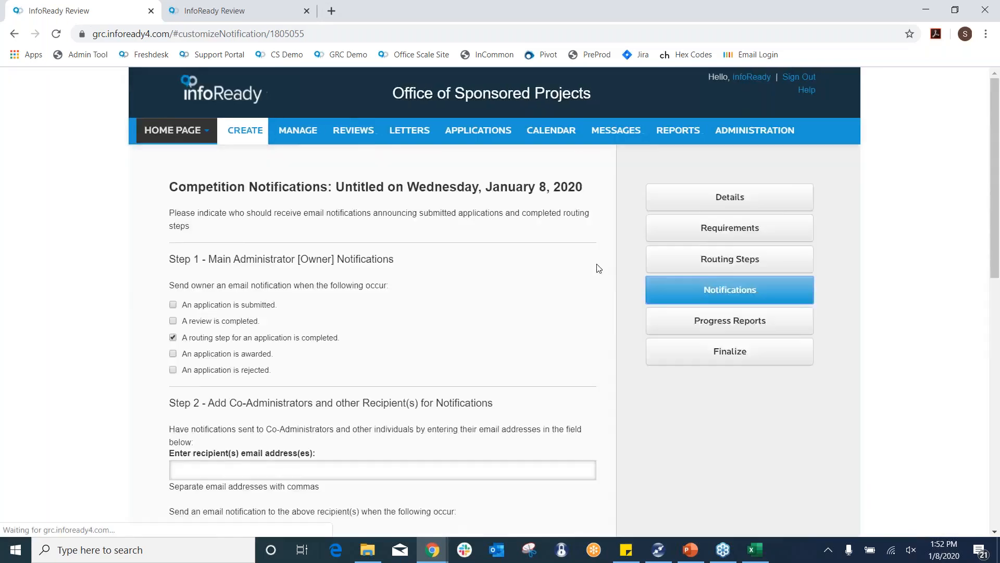
{"action": "scroll", "coordinate": [599, 268], "scroll_direction": "down", "scroll_amount": 10}
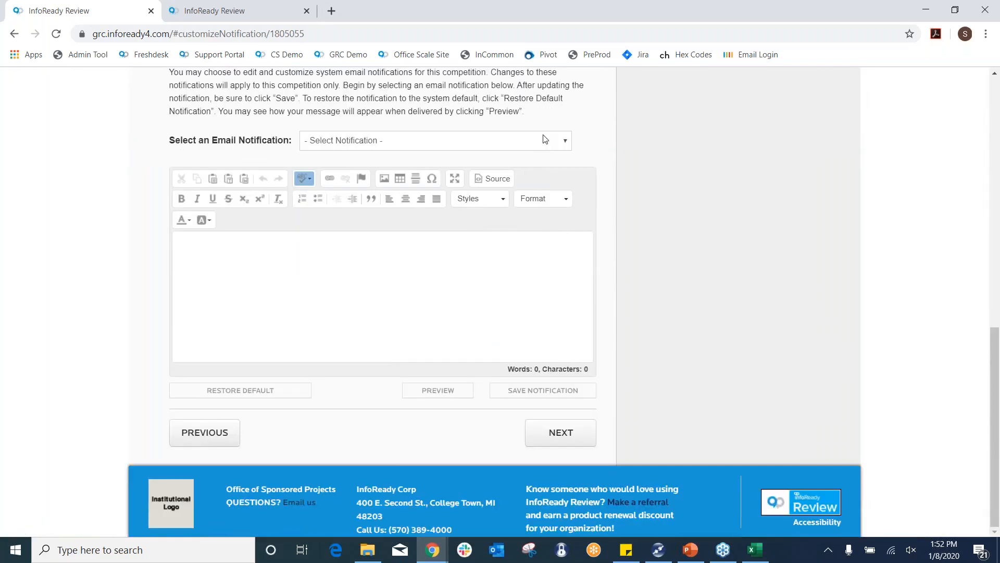
{"action": "left_click", "coordinate": [459, 148]}
{"action": "scroll", "coordinate": [477, 224], "scroll_direction": "down", "scroll_amount": 3}
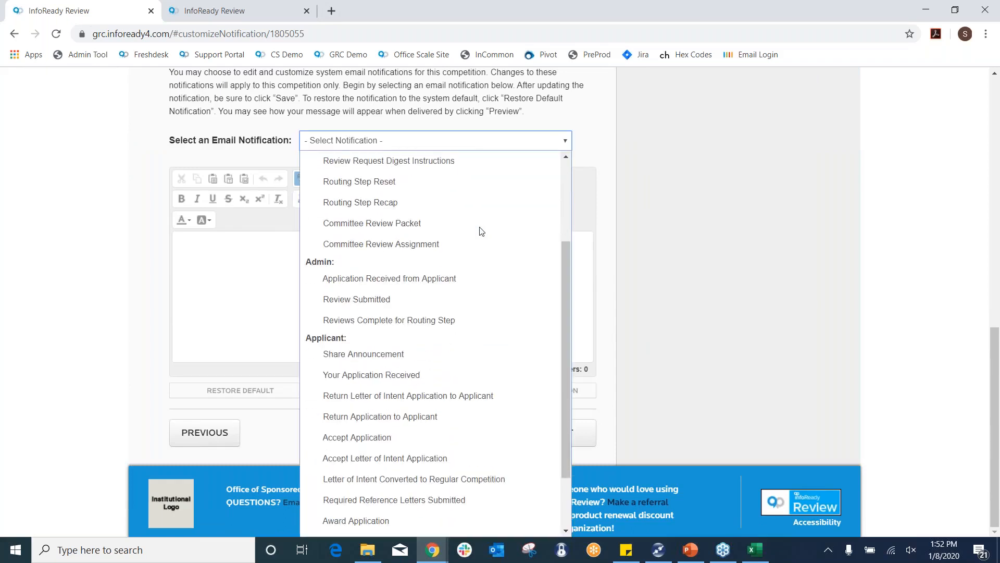
{"action": "left_click", "coordinate": [408, 437]}
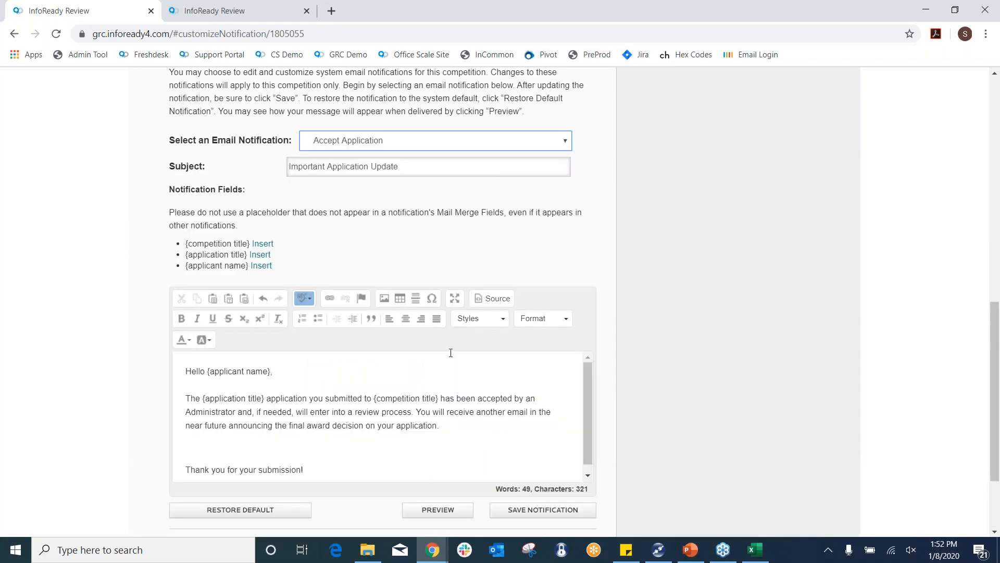
{"action": "scroll", "coordinate": [451, 344], "scroll_direction": "down", "scroll_amount": 1}
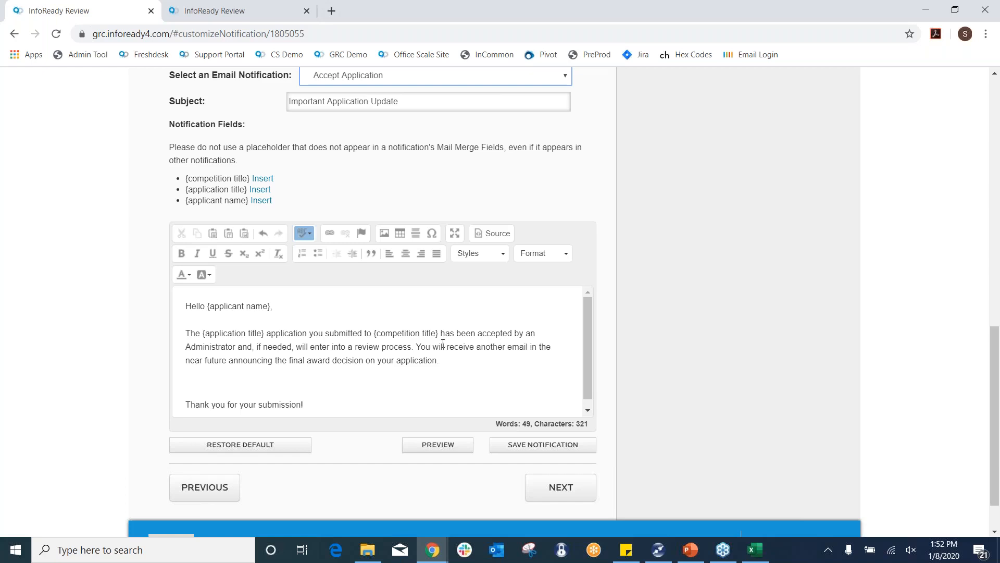
{"action": "left_click", "coordinate": [448, 360]}
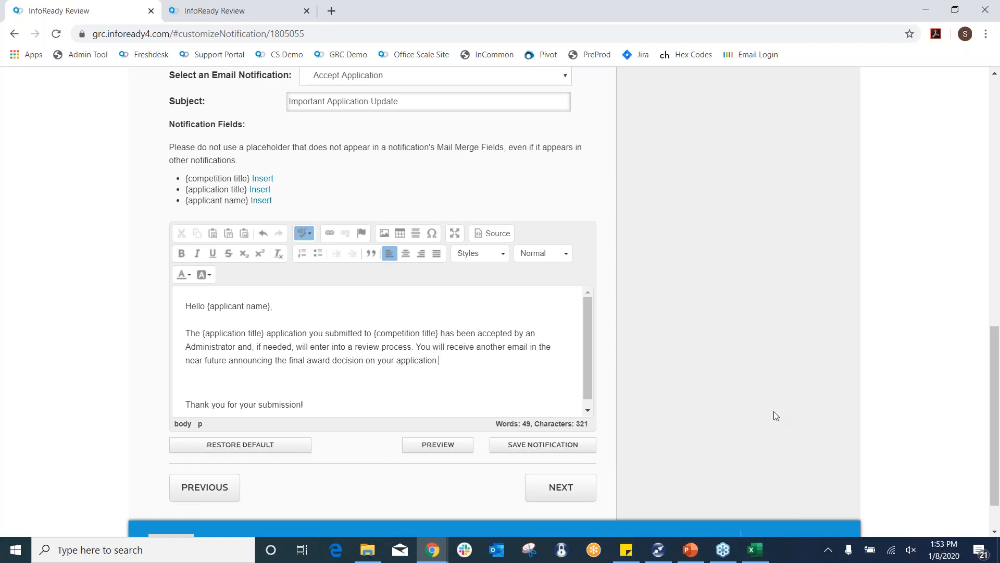
{"action": "scroll", "coordinate": [776, 308], "scroll_direction": "up", "scroll_amount": 15}
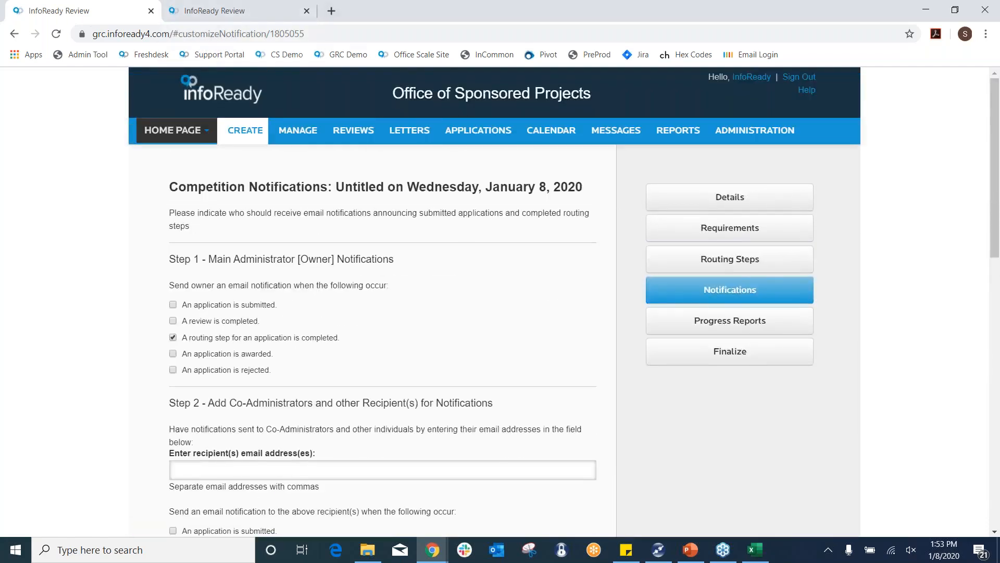
Return to the training competition's enhanced grid, view the reports available for download and close the list without downloading
{"action": "left_click", "coordinate": [259, 6]}
{"action": "left_click", "coordinate": [183, 182]}
{"action": "scroll", "coordinate": [419, 228], "scroll_direction": "down", "scroll_amount": 8}
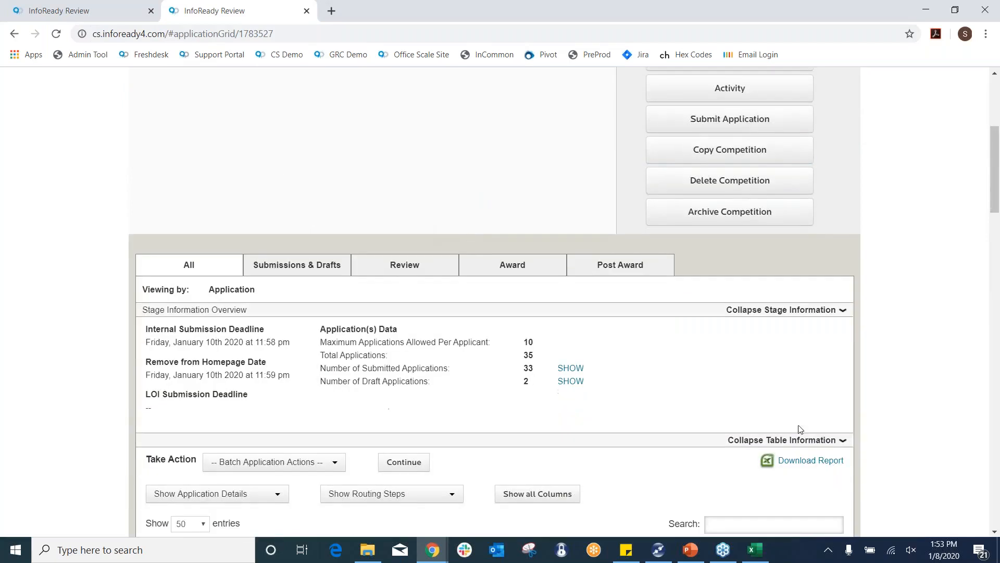
{"action": "left_click", "coordinate": [807, 333]}
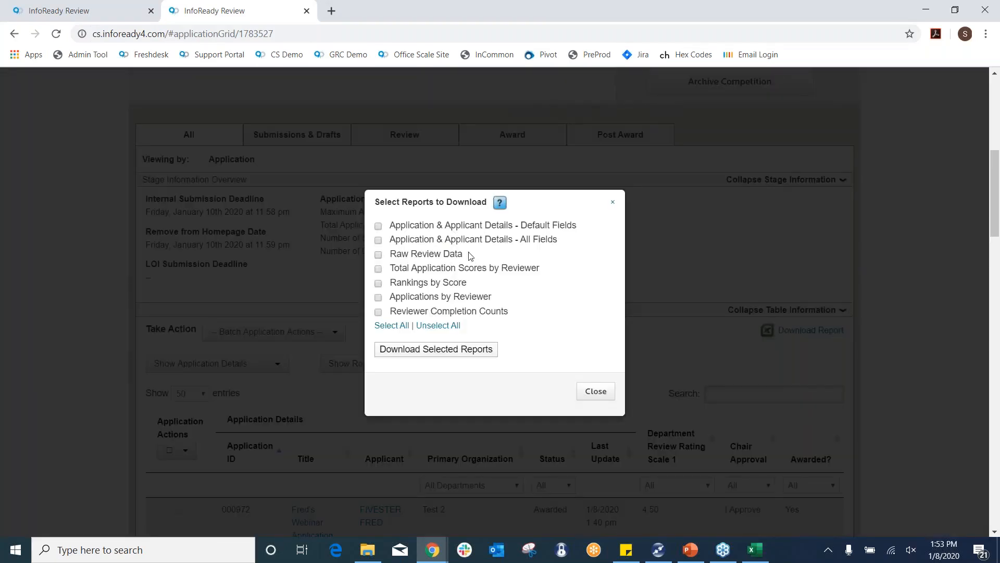
{"action": "left_click", "coordinate": [594, 390]}
{"action": "scroll", "coordinate": [525, 277], "scroll_direction": "up", "scroll_amount": 6}
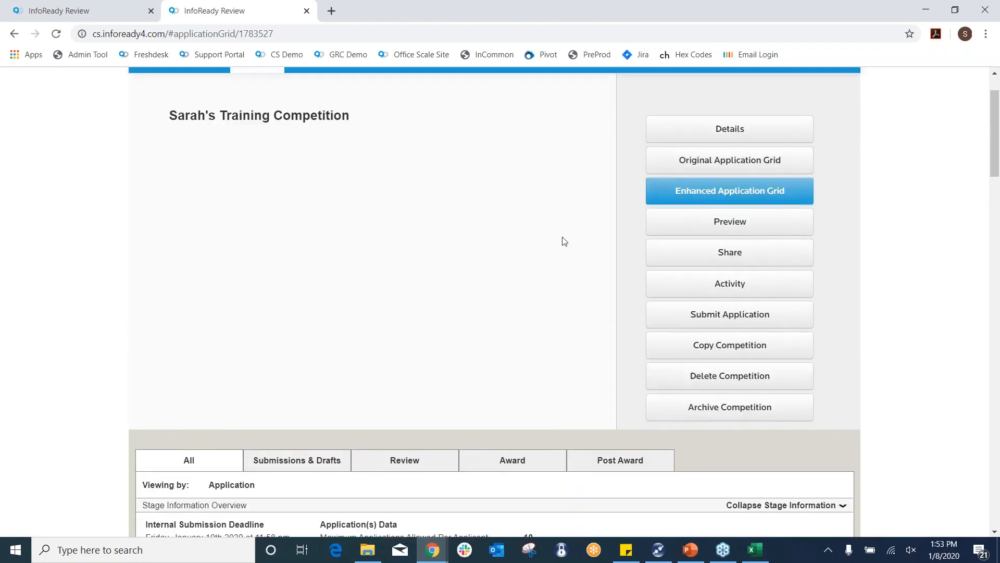
Open the training competition's sharing page and examine its link, recipient field and default announcement message
{"action": "left_click", "coordinate": [660, 258]}
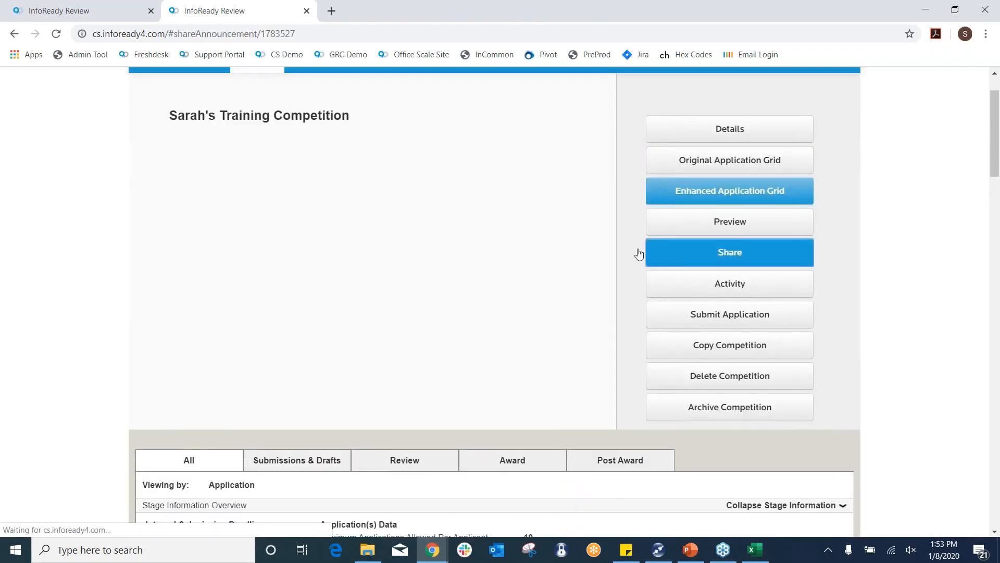
{"action": "scroll", "coordinate": [547, 240], "scroll_direction": "down", "scroll_amount": 2}
{"action": "scroll", "coordinate": [535, 239], "scroll_direction": "down", "scroll_amount": 3}
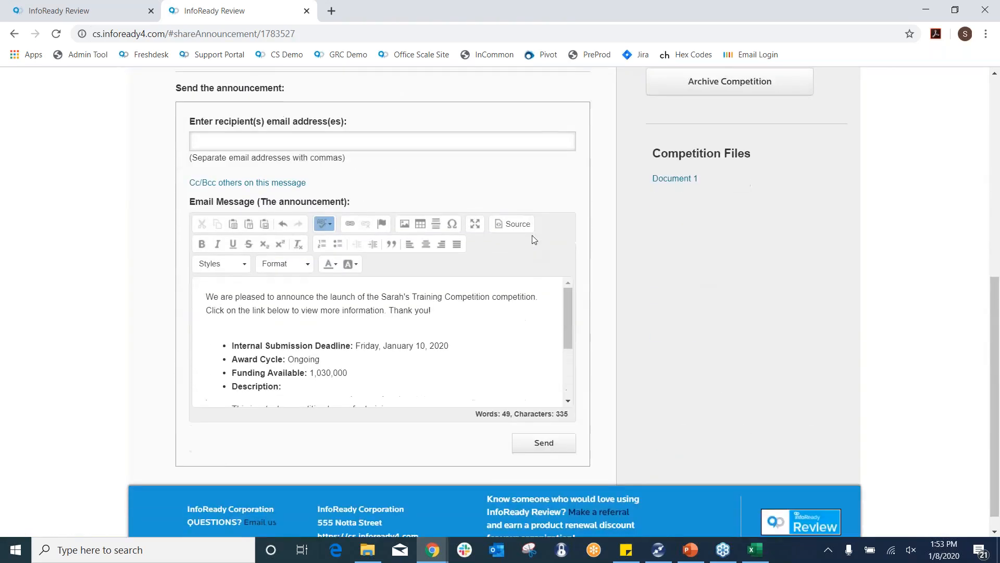
{"action": "scroll", "coordinate": [552, 217], "scroll_direction": "up", "scroll_amount": 2}
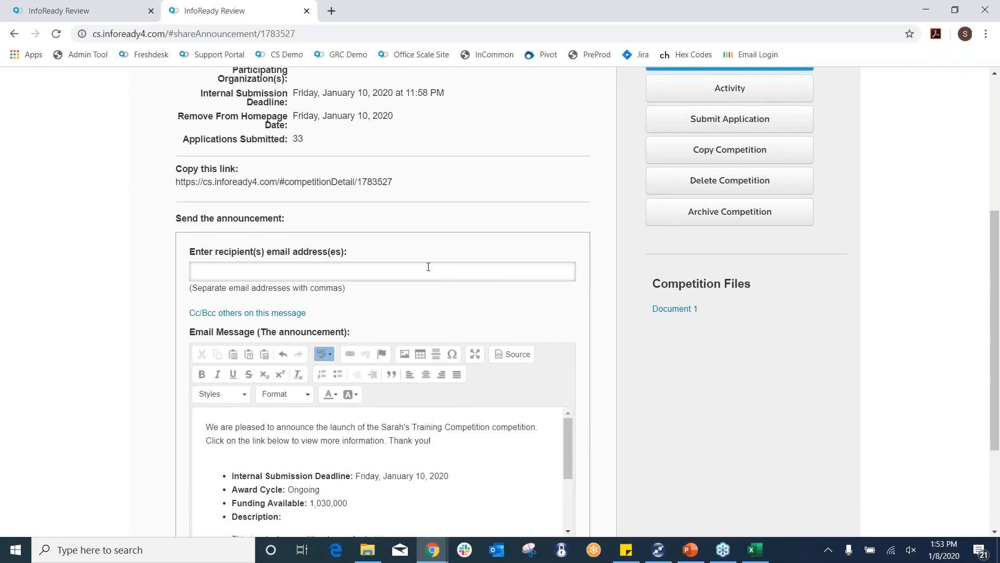
{"action": "scroll", "coordinate": [440, 226], "scroll_direction": "down", "scroll_amount": 1}
{"action": "scroll", "coordinate": [415, 362], "scroll_direction": "down", "scroll_amount": 3}
{"action": "scroll", "coordinate": [376, 390], "scroll_direction": "up", "scroll_amount": 3}
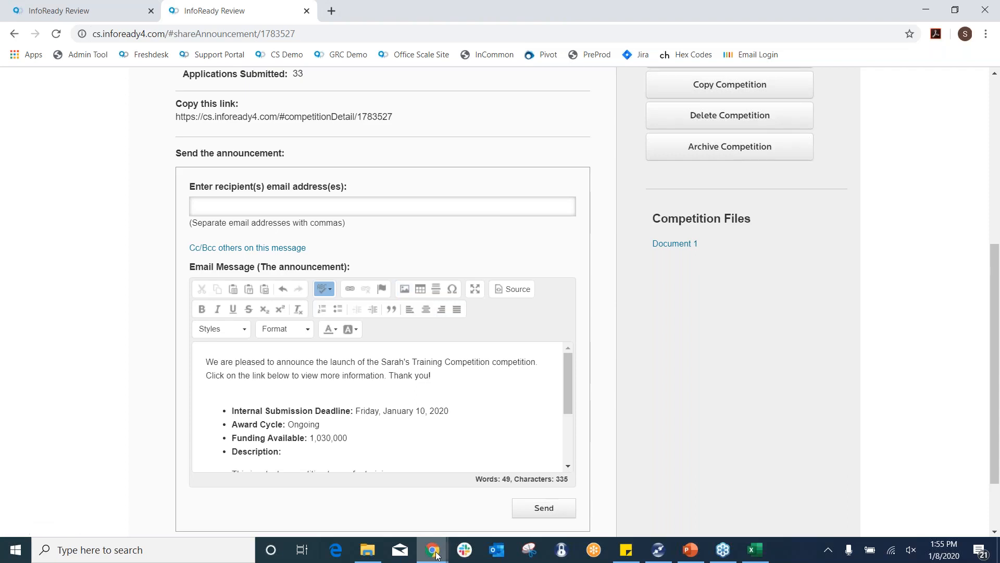
Switch to the browser window signed in as a reviewer and view the pending entries in the Your Reviews list
{"action": "mouse_move", "coordinate": [432, 550]}
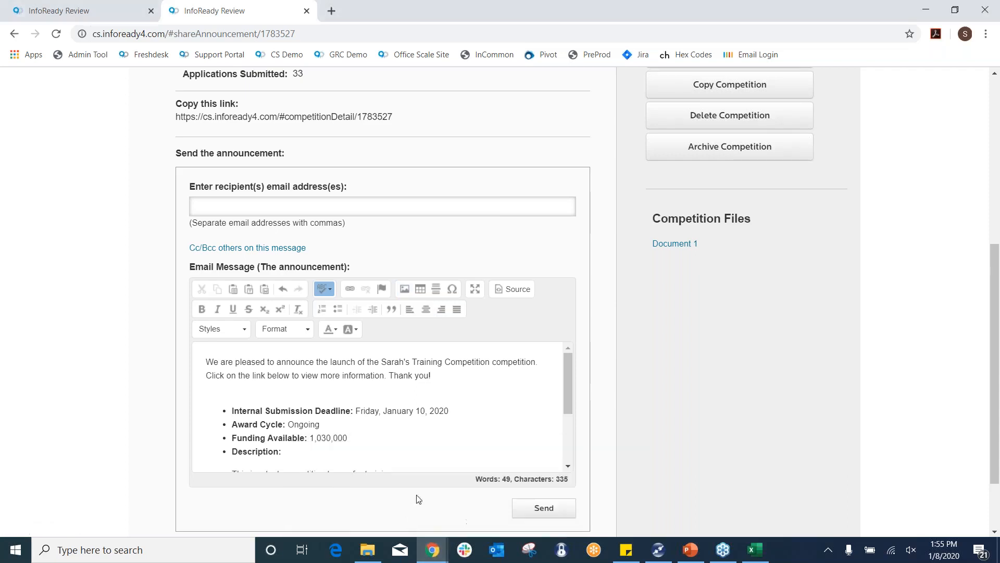
{"action": "left_click", "coordinate": [359, 498]}
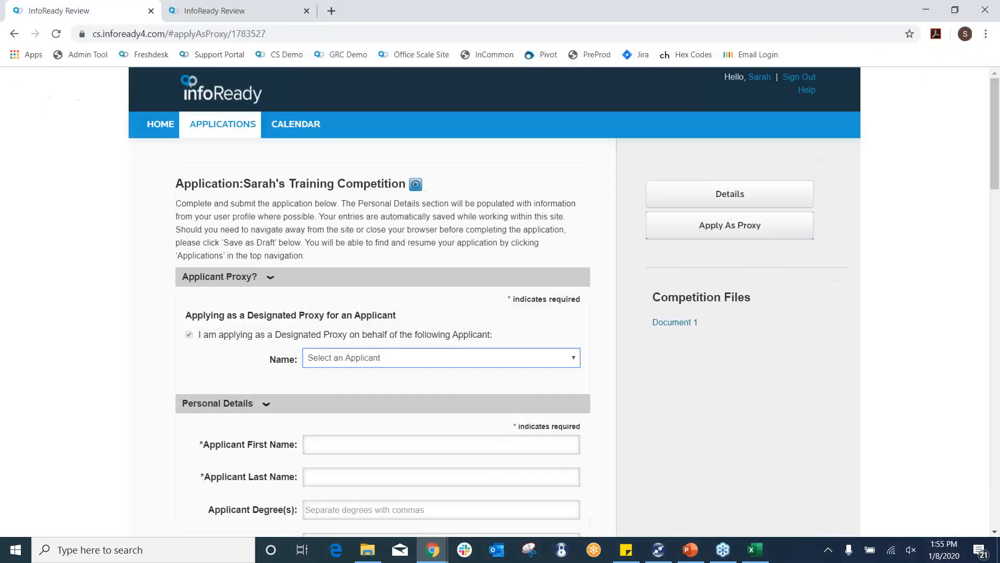
{"action": "left_click", "coordinate": [242, 11]}
{"action": "scroll", "coordinate": [297, 151], "scroll_direction": "up", "scroll_amount": 8}
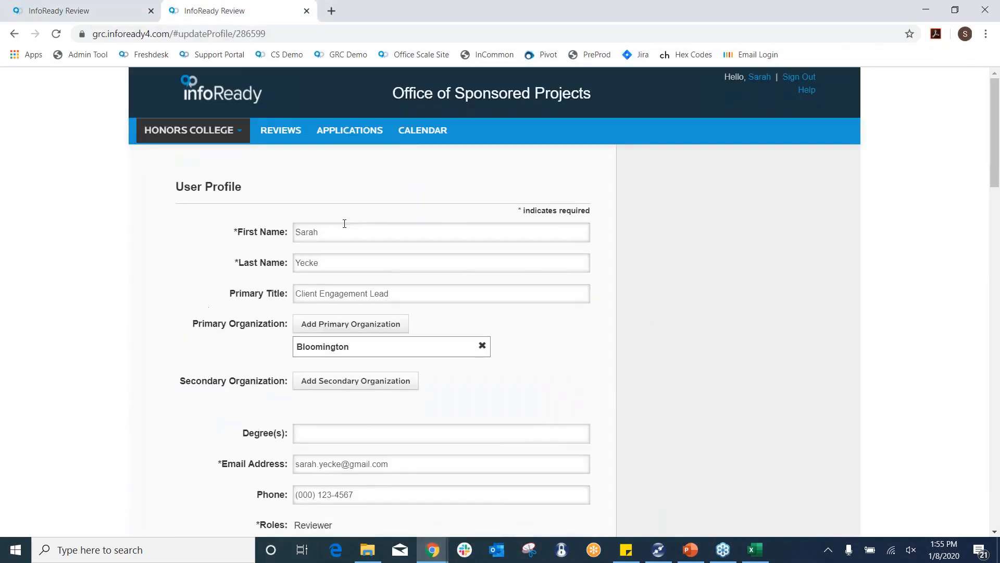
{"action": "left_click", "coordinate": [290, 136]}
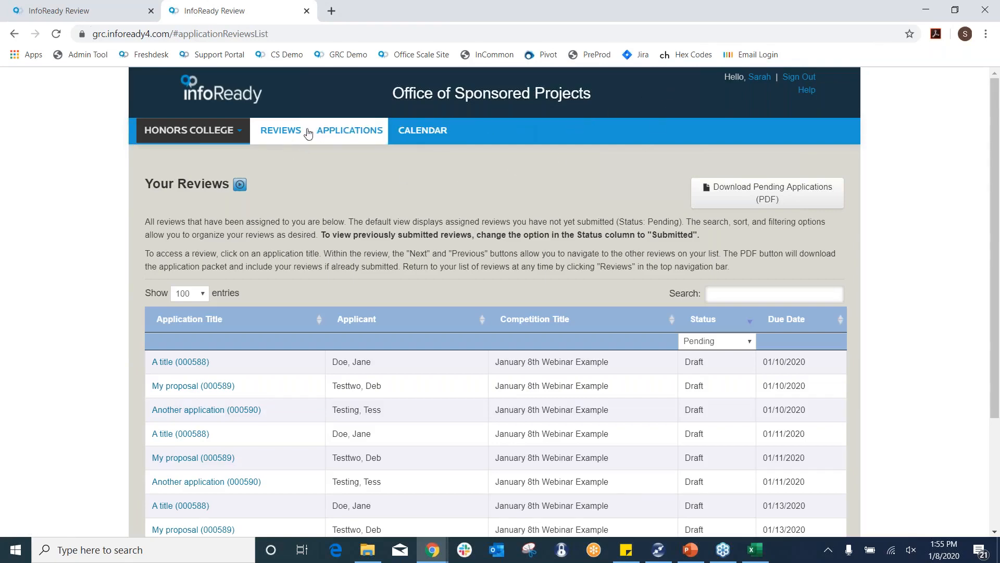
{"action": "scroll", "coordinate": [397, 222], "scroll_direction": "down", "scroll_amount": 3}
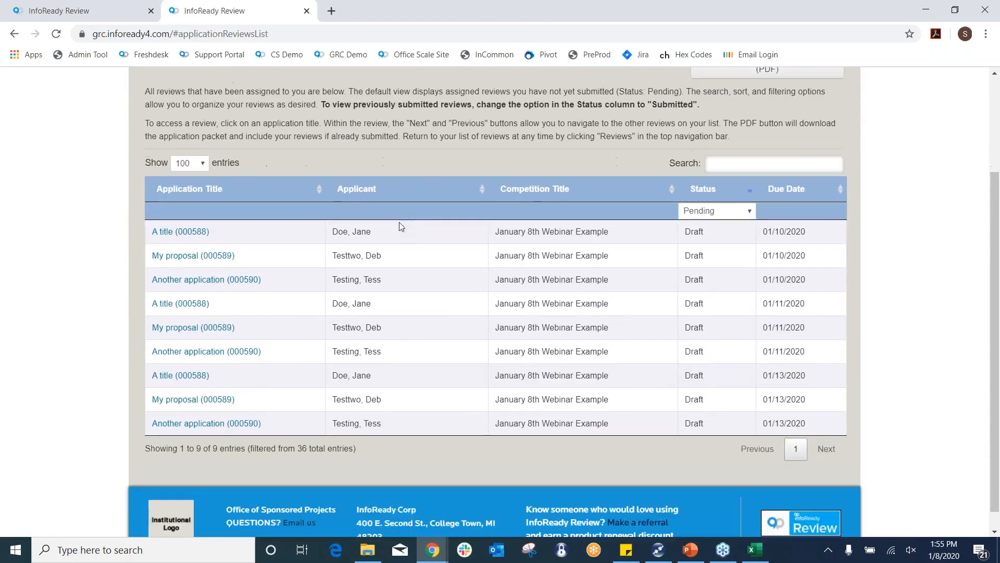
Open the pending review of "Another application" due 01/10/2020 and examine its administrator instructions, application files, comment fields and rating scales
{"action": "left_click", "coordinate": [254, 280]}
{"action": "scroll", "coordinate": [422, 217], "scroll_direction": "down", "scroll_amount": 3}
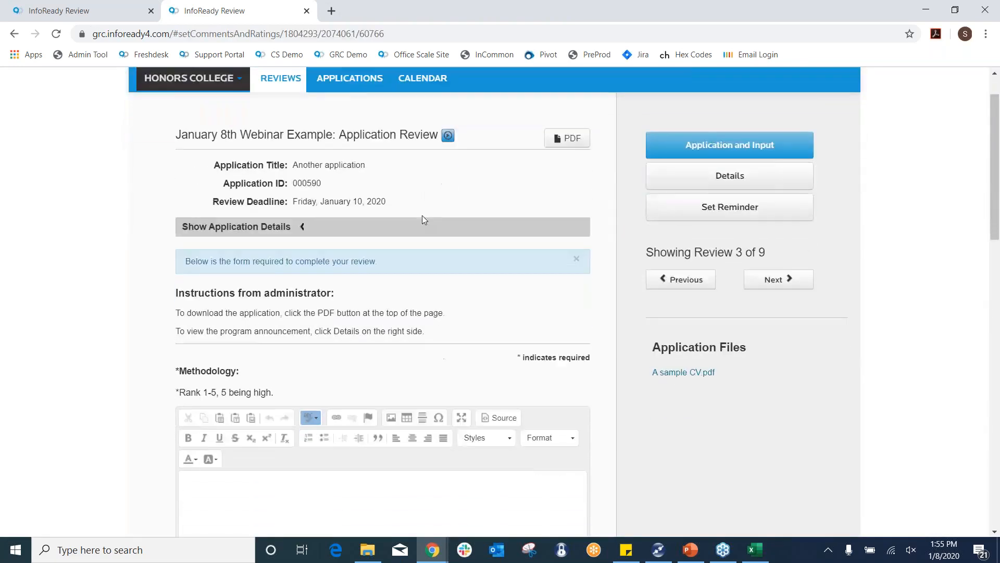
{"action": "scroll", "coordinate": [425, 253], "scroll_direction": "up", "scroll_amount": 1}
{"action": "scroll", "coordinate": [508, 177], "scroll_direction": "up", "scroll_amount": 2}
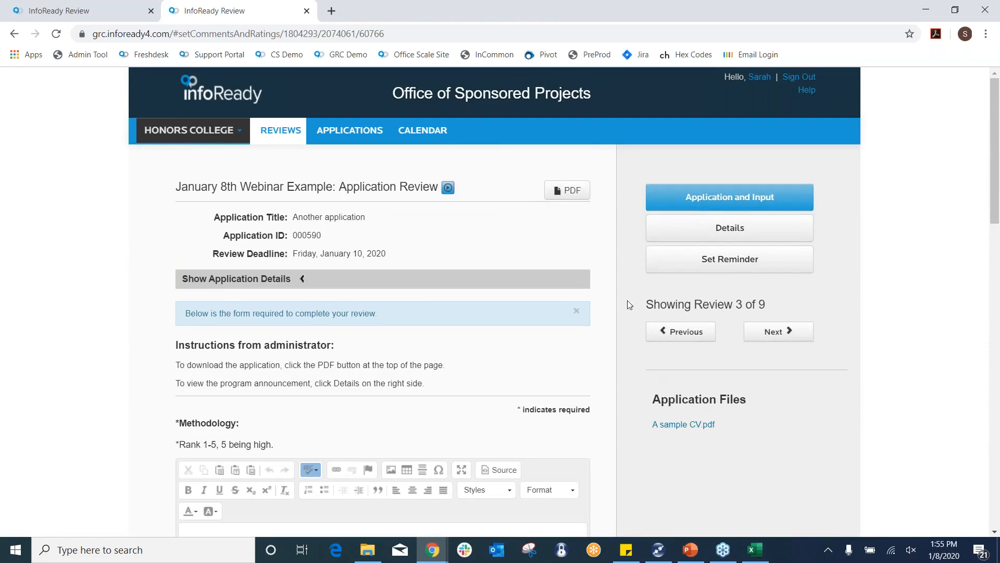
{"action": "scroll", "coordinate": [588, 248], "scroll_direction": "down", "scroll_amount": 5}
{"action": "scroll", "coordinate": [578, 255], "scroll_direction": "down", "scroll_amount": 1}
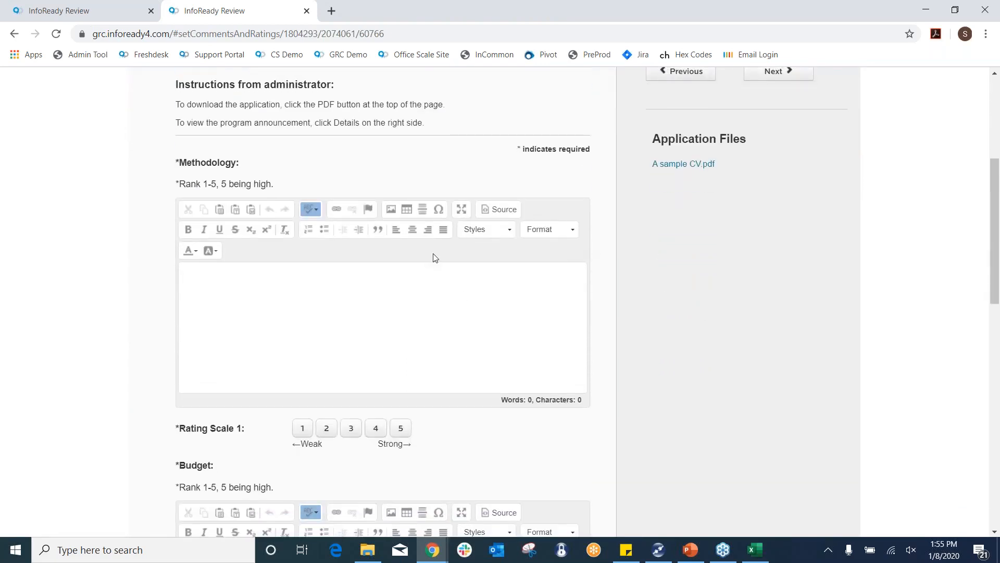
{"action": "scroll", "coordinate": [483, 310], "scroll_direction": "down", "scroll_amount": 7}
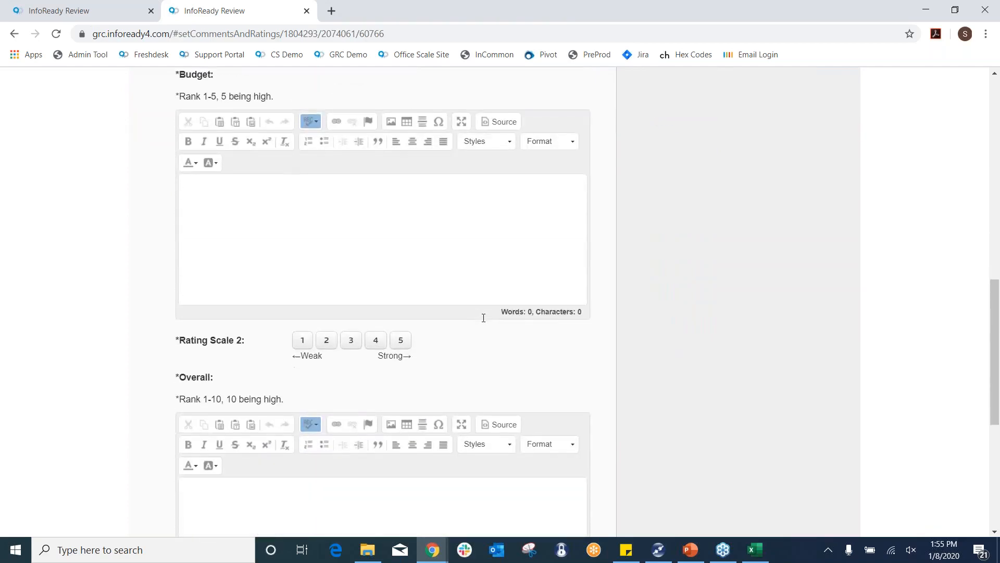
{"action": "scroll", "coordinate": [484, 318], "scroll_direction": "up", "scroll_amount": 9}
{"action": "scroll", "coordinate": [484, 319], "scroll_direction": "up", "scroll_amount": 1}
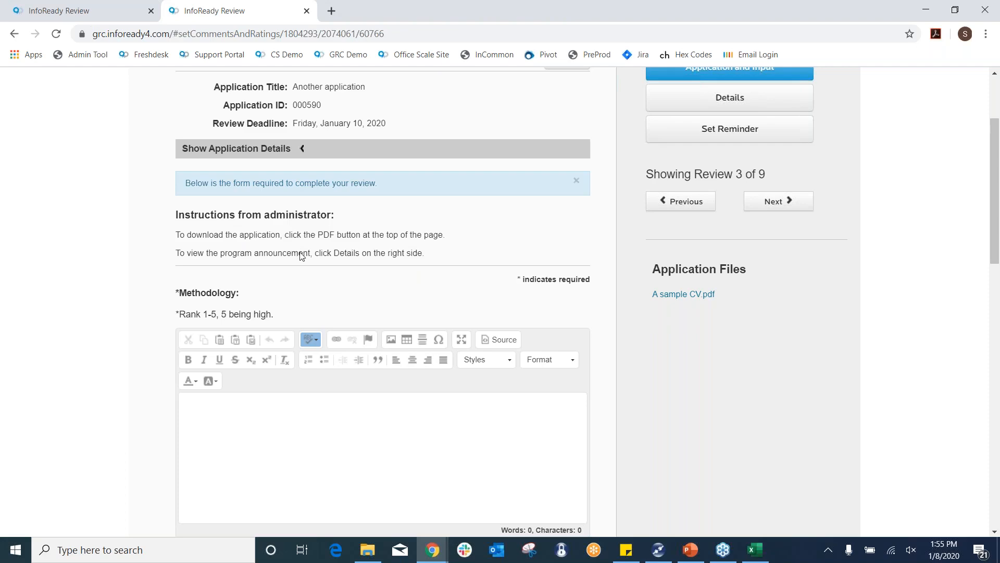
Switch to the PowerPoint webinar presentation and start the slide show from the "Thanks for your time!" slide
{"action": "left_click", "coordinate": [691, 549]}
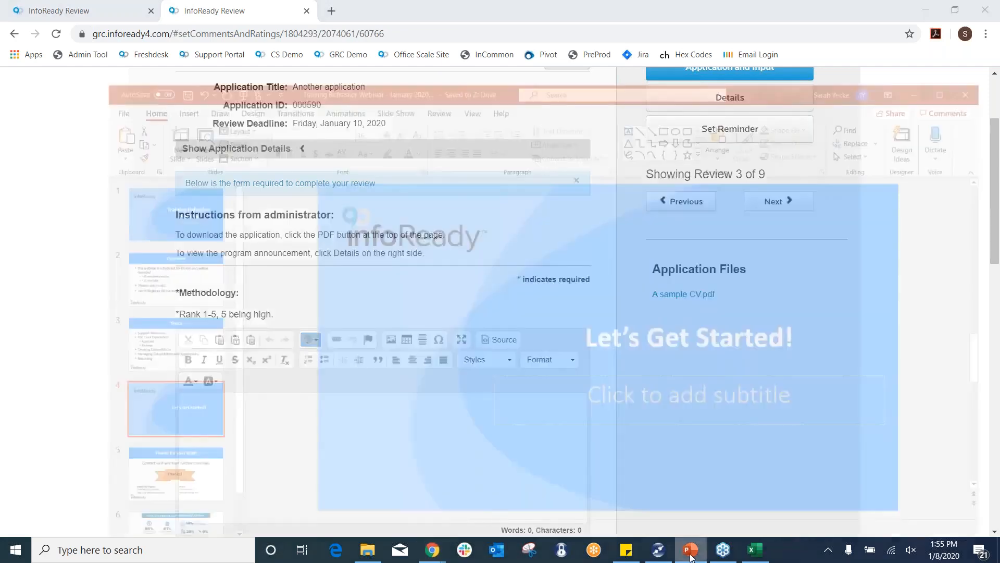
{"action": "left_click", "coordinate": [94, 461]}
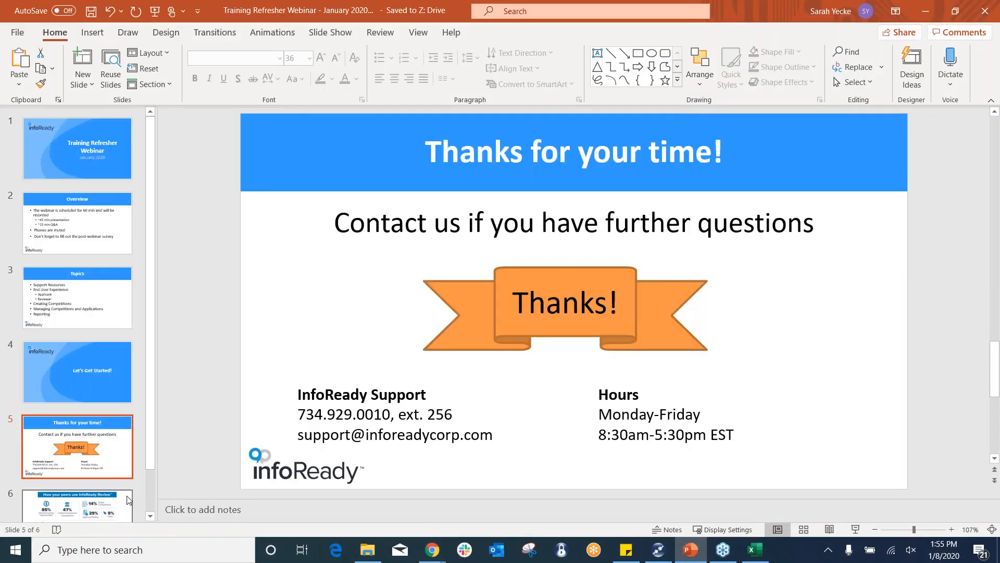
{"action": "left_click", "coordinate": [856, 529]}
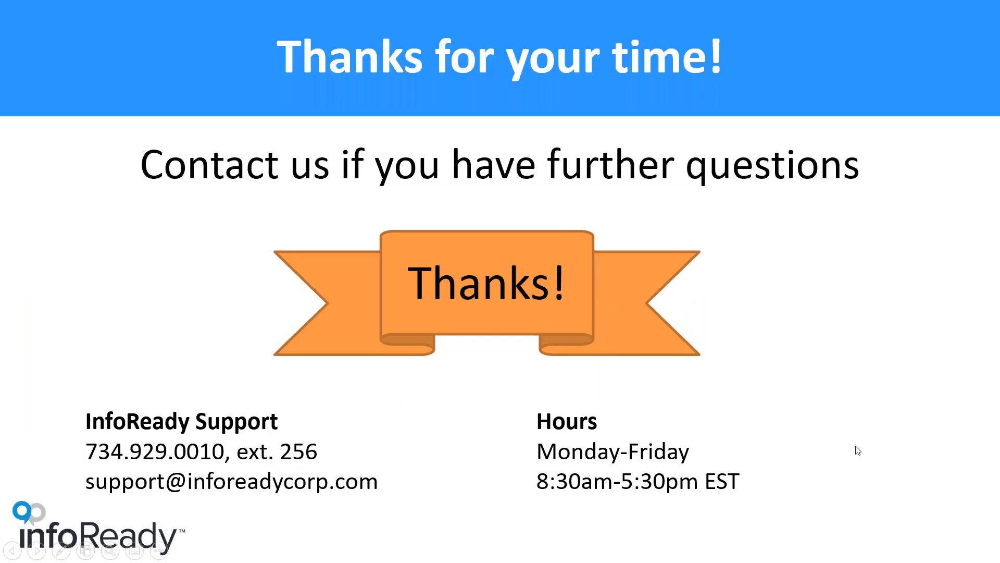